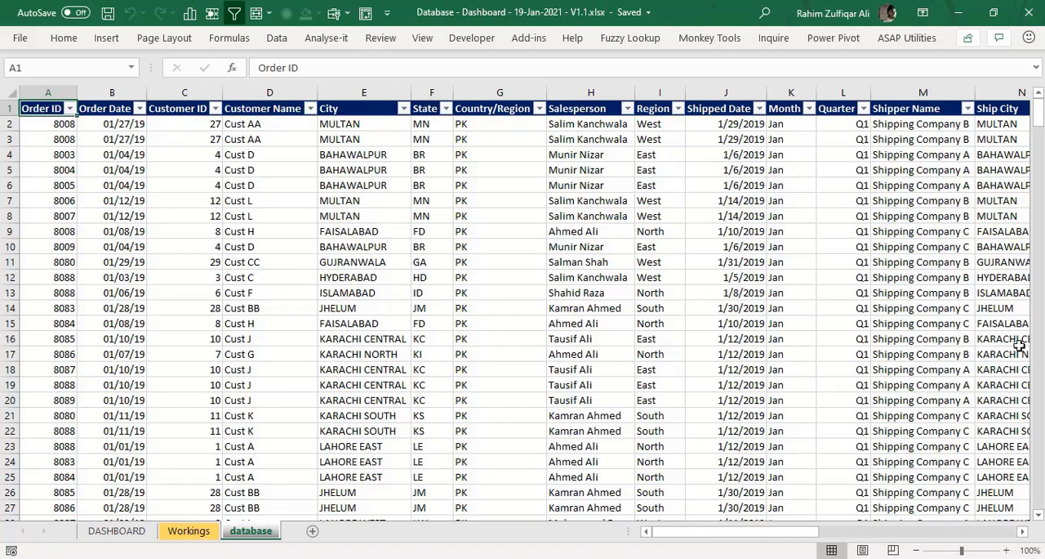
- Examine the database sheet's order, customer, City and State columns, checking the headers against the first few records
{"action": "key", "text": "ctrl+shift+Right"}
{"action": "key", "text": "ctrl+Home"}
{"action": "key", "text": "Right"}
{"action": "key", "text": "Right"}
{"action": "key", "text": "Right"}
{"action": "key", "text": "Right"}
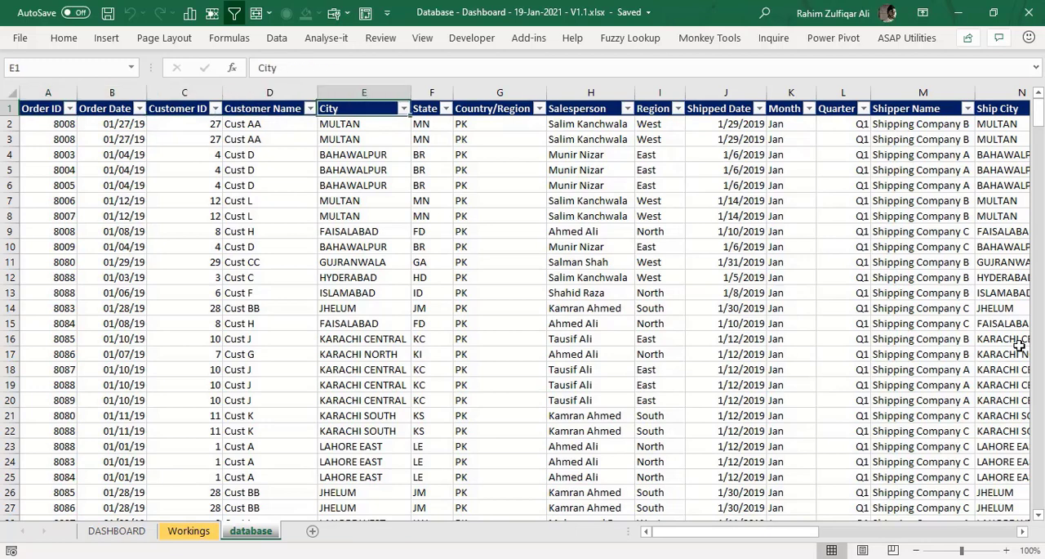
{"action": "key", "text": "Down"}
{"action": "key", "text": "Down"}
{"action": "key", "text": "Down"}
{"action": "key", "text": "Right"}
{"action": "key", "text": "Left"}
{"action": "key", "text": "Right"}
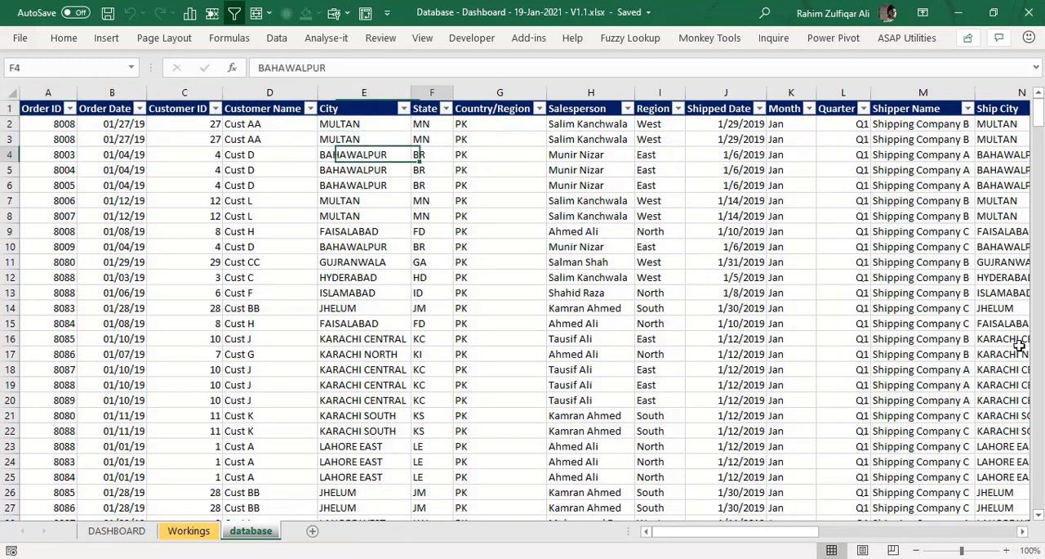
{"action": "key", "text": "Up"}
{"action": "key", "text": "Up"}
{"action": "key", "text": "Up"}
{"action": "key", "text": "Down"}
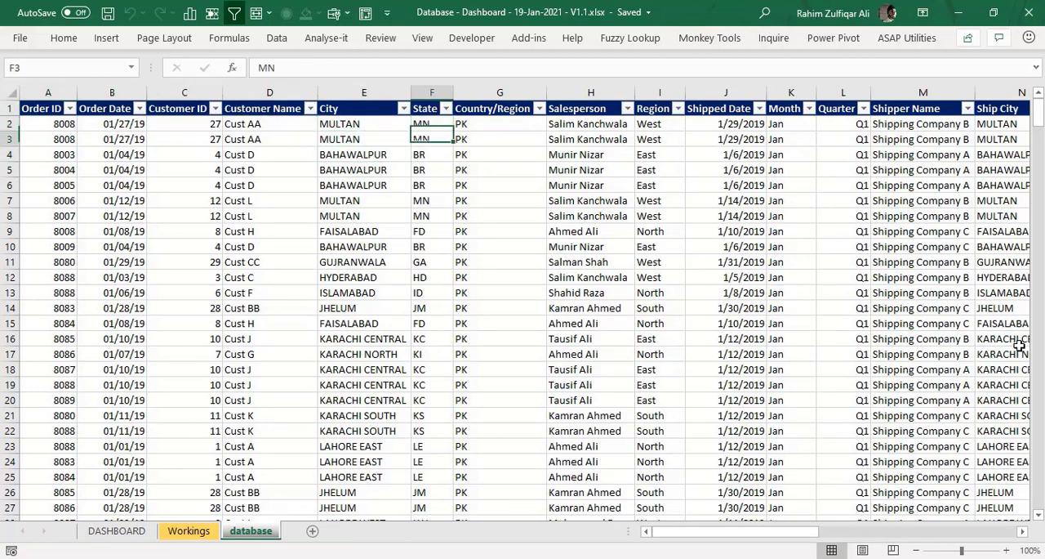
- Review the Country/Region, Salesperson, Region, Shipped Date, Month, Quarter and shipping columns in the database sheet
{"action": "key", "text": "Right"}
{"action": "key", "text": "Up"}
{"action": "key", "text": "Right"}
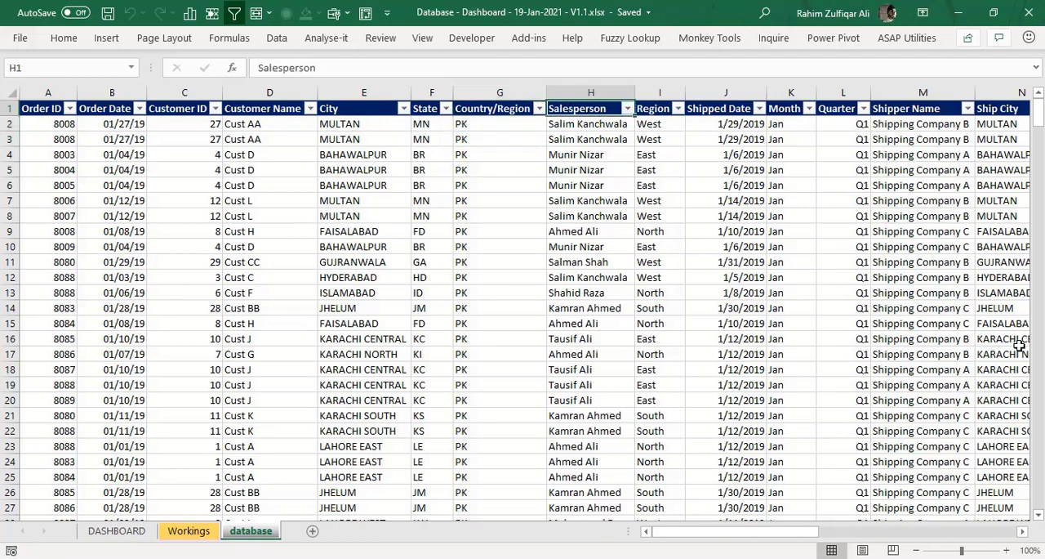
{"action": "key", "text": "Down"}
{"action": "key", "text": "Right"}
{"action": "key", "text": "Right"}
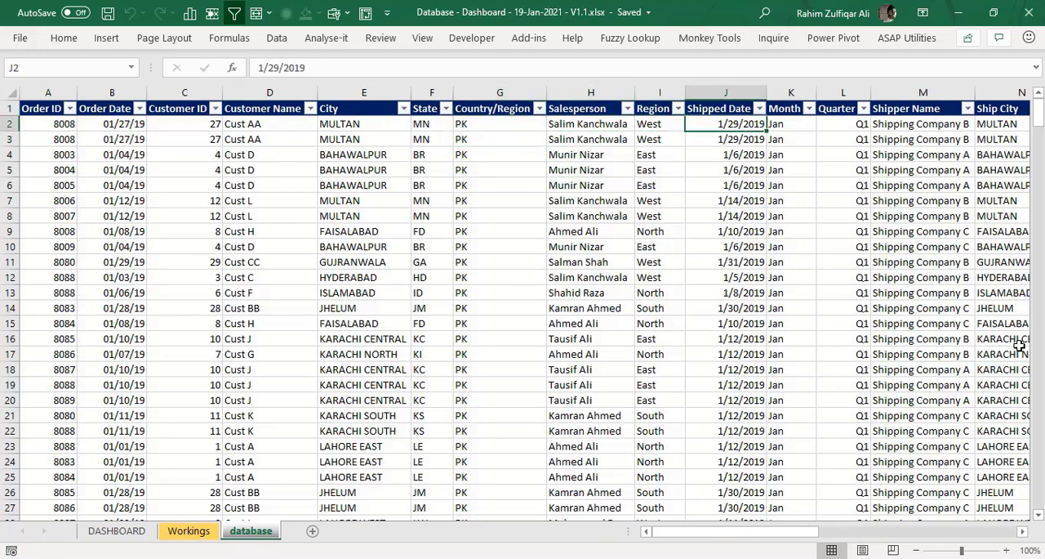
{"action": "key", "text": "Right"}
{"action": "key", "text": "Right"}
{"action": "key", "text": "Right"}
{"action": "key", "text": "Right"}
{"action": "key", "text": "Right"}
{"action": "key", "text": "Right"}
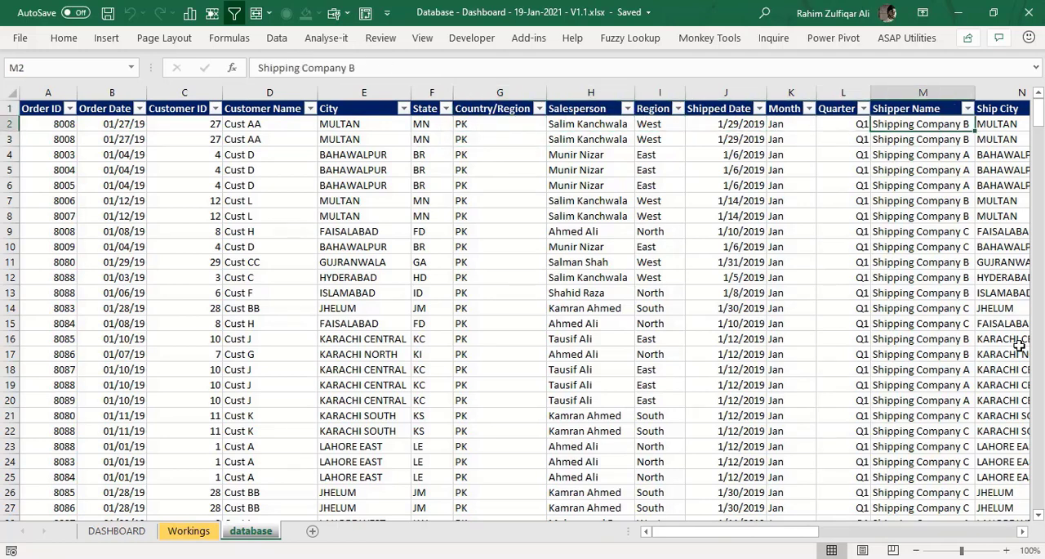
{"action": "key", "text": "Right"}
{"action": "key", "text": "Right"}
{"action": "key", "text": "Right"}
{"action": "key", "text": "Right"}
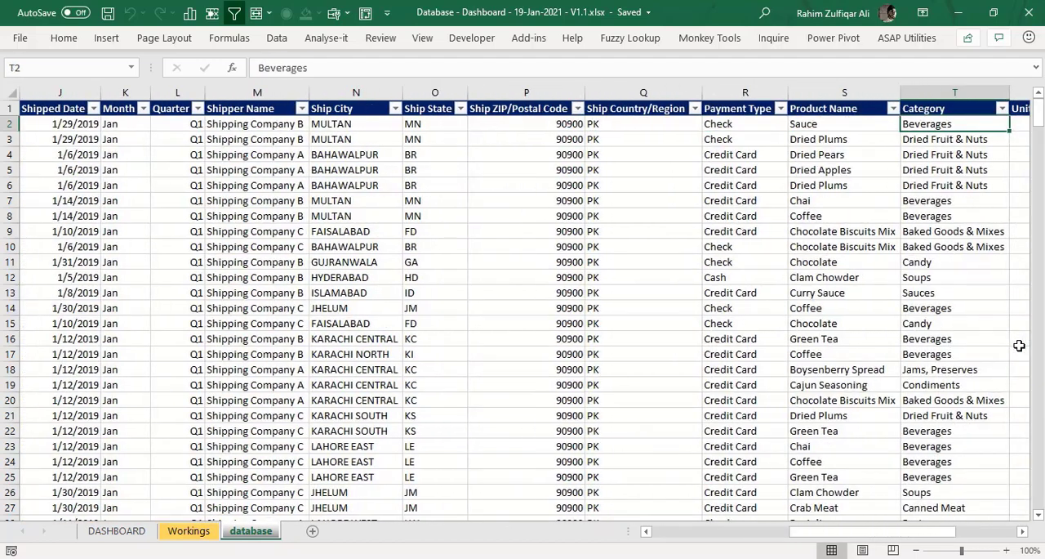
- Check the Payment Type and Product Name columns against the first record
{"action": "key", "text": "Left"}
{"action": "key", "text": "Left"}
{"action": "key", "text": "Left"}
{"action": "key", "text": "Left"}
{"action": "key", "text": "Right"}
{"action": "key", "text": "Right"}
{"action": "key", "text": "Up"}
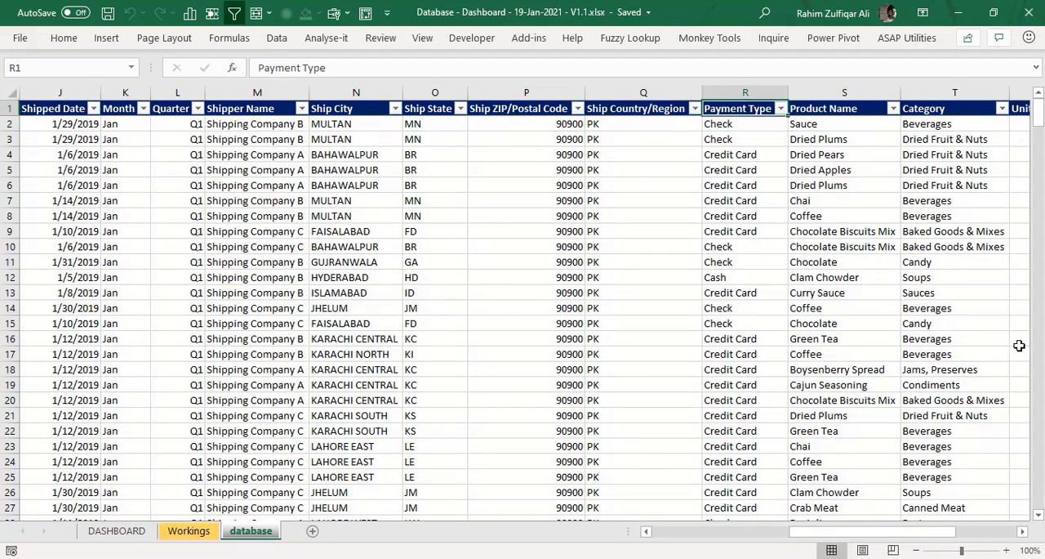
{"action": "key", "text": "Right"}
{"action": "key", "text": "Down"}
{"action": "key", "text": "Left"}
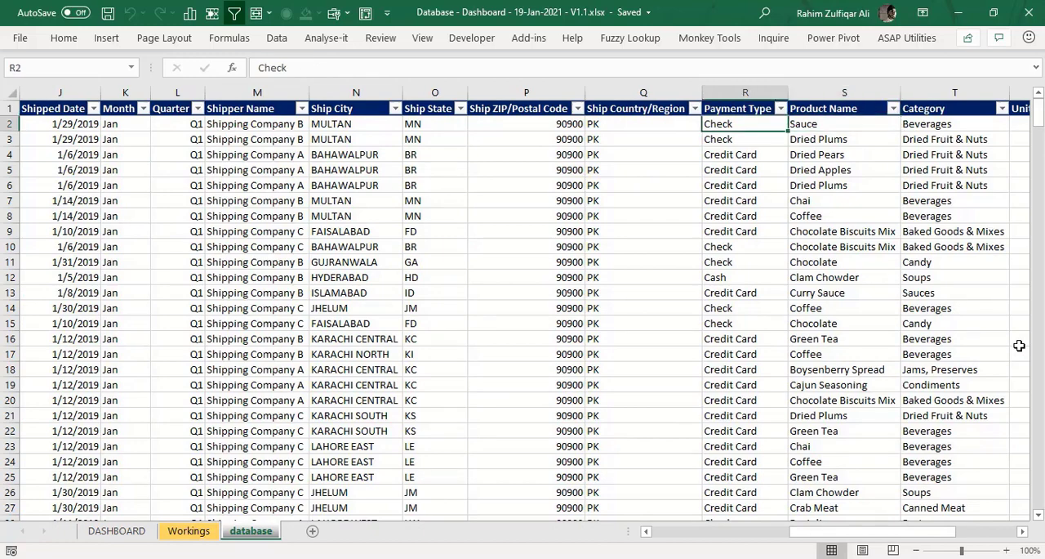
{"action": "key", "text": "Up"}
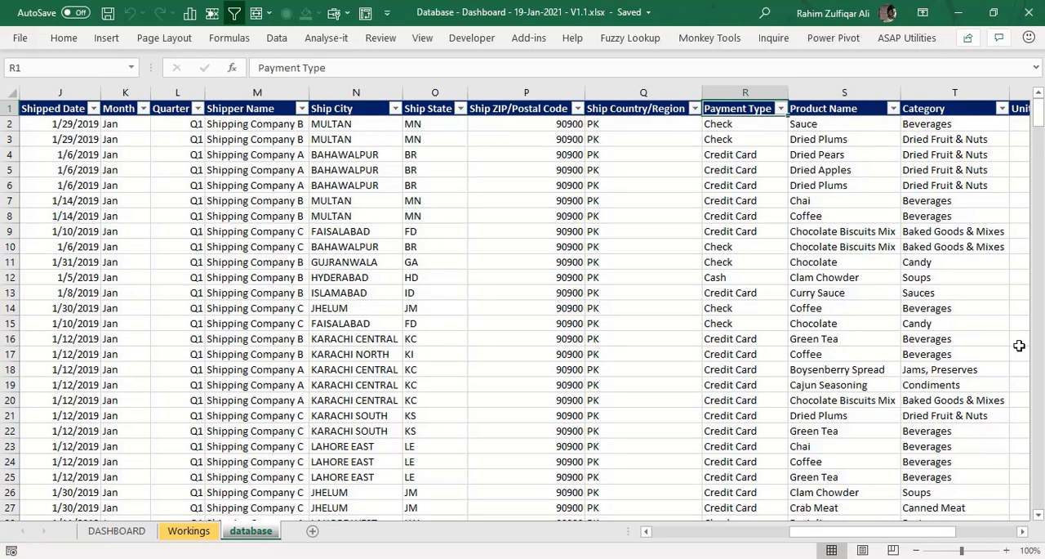
{"action": "key", "text": "Right"}
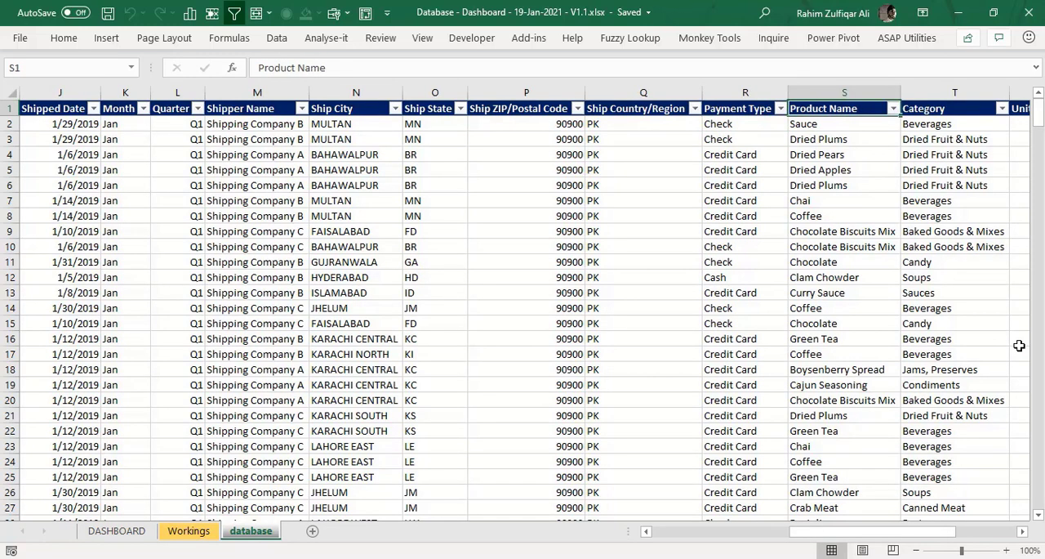
- Look over the Category, Unit Price, Quantity and Revenue columns of the sales data
{"action": "key", "text": "Right"}
{"action": "key", "text": "Right"}
{"action": "key", "text": "Right"}
{"action": "key", "text": "Left"}
{"action": "key", "text": "Left"}
{"action": "key", "text": "Left"}
{"action": "key", "text": "Right"}
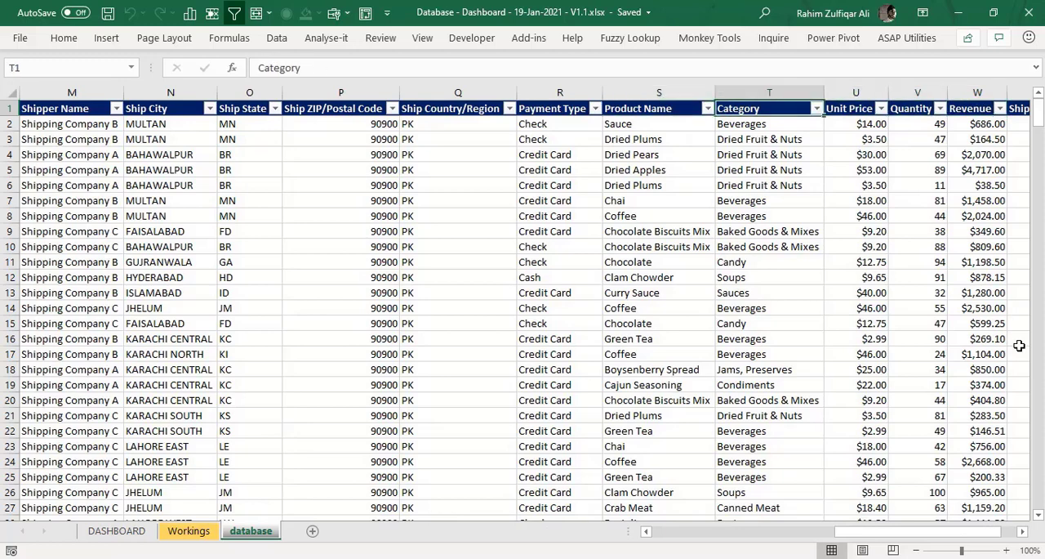
{"action": "key", "text": "Right"}
{"action": "key", "text": "Right"}
{"action": "key", "text": "Right"}
{"action": "key", "text": "Right"}
{"action": "key", "text": "Left"}
{"action": "key", "text": "Left"}
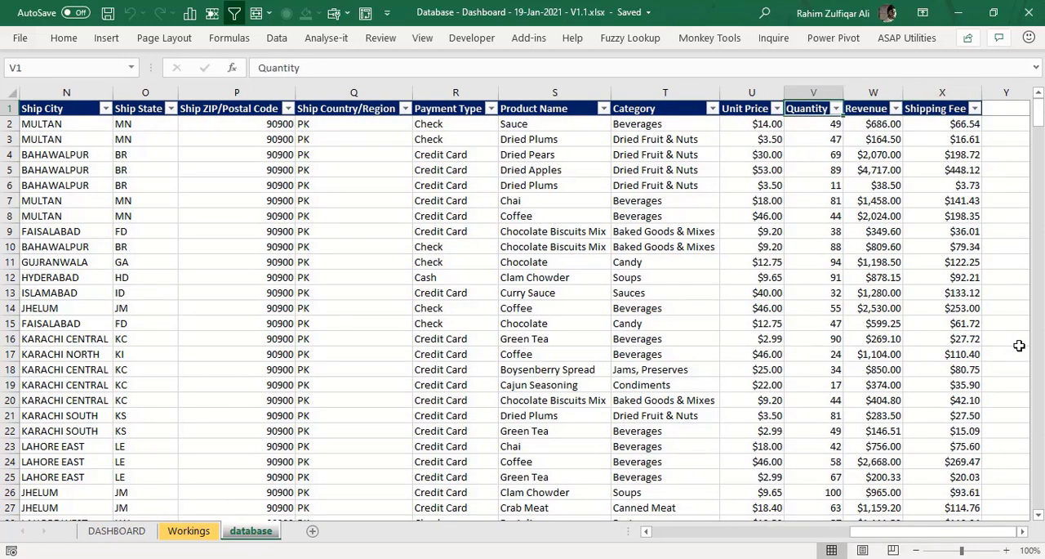
- Inspect several Unit Price entries and continue along the header row to Shipping Fee
{"action": "key", "text": "Left"}
{"action": "key", "text": "Down"}
{"action": "key", "text": "Down"}
{"action": "key", "text": "Down"}
{"action": "key", "text": "Down"}
{"action": "key", "text": "Down"}
{"action": "key", "text": "Down"}
{"action": "key", "text": "Down"}
{"action": "key", "text": "Down"}
{"action": "key", "text": "Down"}
{"action": "key", "text": "Up"}
{"action": "key", "text": "Up"}
{"action": "key", "text": "Up"}
{"action": "key", "text": "Up"}
{"action": "key", "text": "Up"}
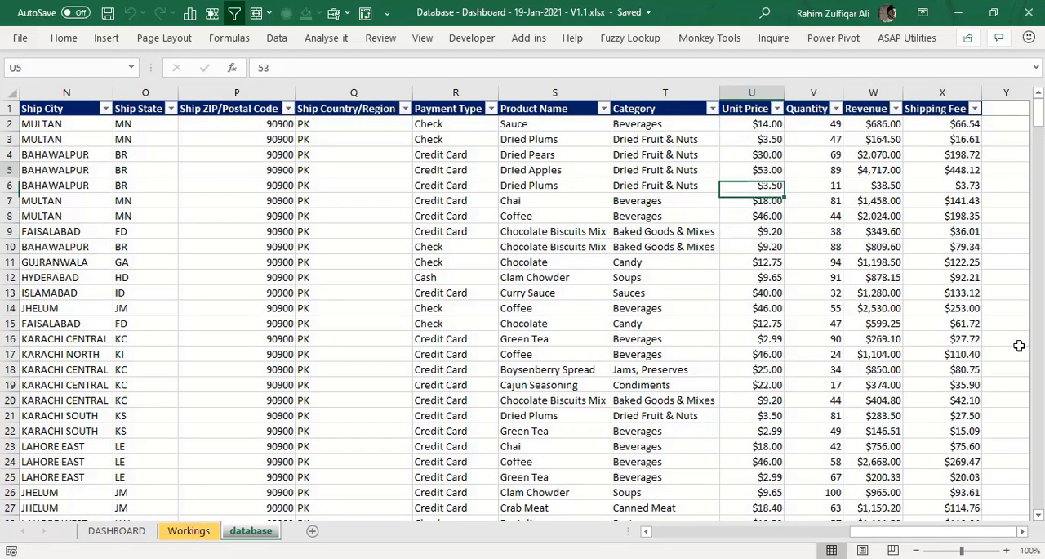
{"action": "key", "text": "Up"}
{"action": "key", "text": "Up"}
{"action": "key", "text": "Up"}
{"action": "key", "text": "Up"}
{"action": "key", "text": "Up"}
{"action": "key", "text": "Right"}
{"action": "key", "text": "Right"}
{"action": "key", "text": "Right"}
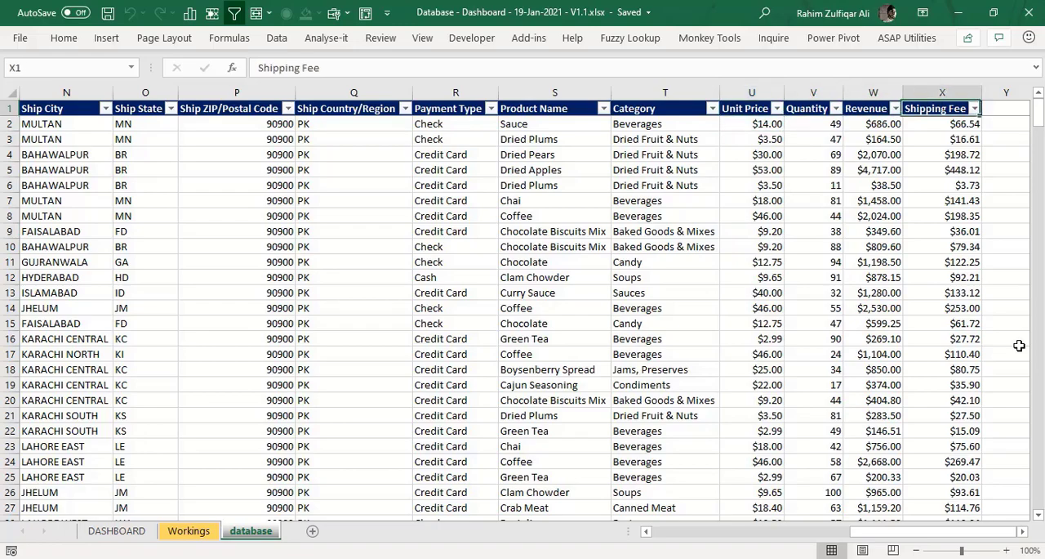
- Return to the Order ID header in cell A1 of the database sheet
{"action": "key", "text": "Down"}
{"action": "key", "text": "Left"}
{"action": "key", "text": "Left"}
{"action": "key", "text": "Left"}
{"action": "key", "text": "Left"}
{"action": "key", "text": "Left"}
{"action": "key", "text": "Left"}
{"action": "key", "text": "Left"}
{"action": "key", "text": "Left"}
{"action": "key", "text": "Left"}
{"action": "key", "text": "Left"}
{"action": "key", "text": "Left"}
{"action": "key", "text": "Left"}
{"action": "key", "text": "Left"}
{"action": "key", "text": "Left"}
{"action": "key", "text": "Left"}
{"action": "key", "text": "Left"}
{"action": "key", "text": "Left"}
{"action": "key", "text": "Left"}
{"action": "key", "text": "Left"}
{"action": "key", "text": "Left"}
{"action": "key", "text": "Left"}
{"action": "key", "text": "Left"}
{"action": "key", "text": "Left"}
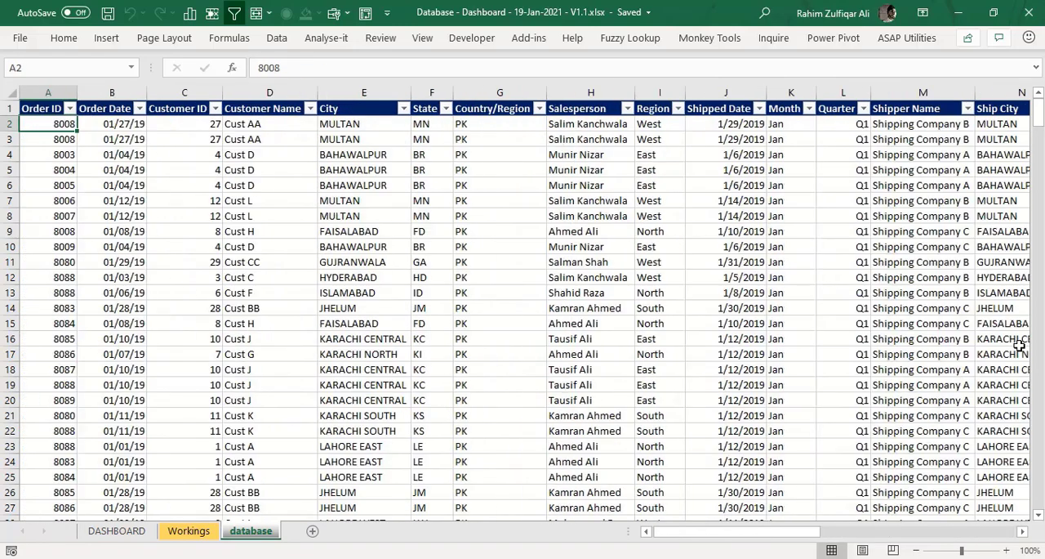
{"action": "key", "text": "Up"}
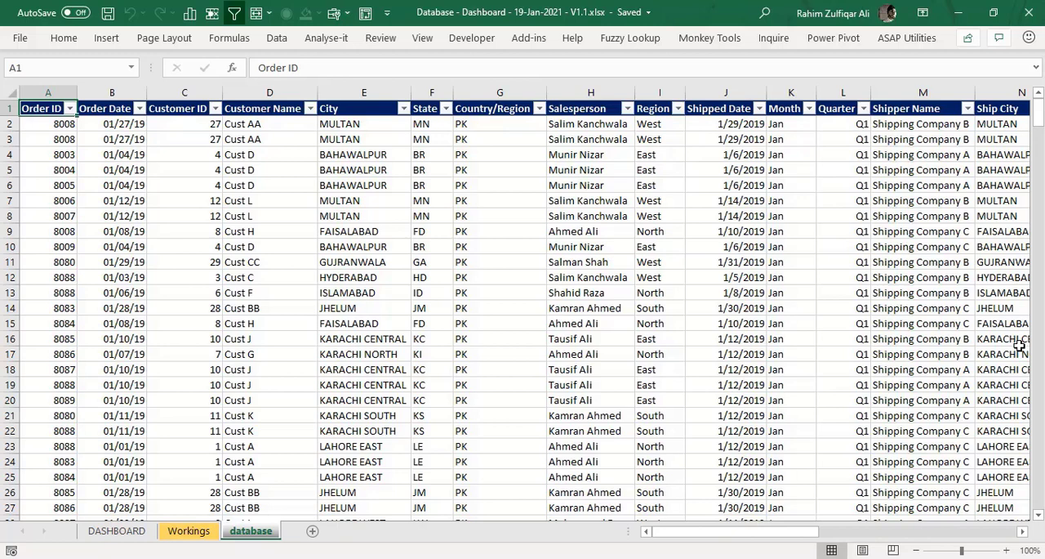
- Compare the DASHBOARD, Workings and database sheets to review the workbook's structure, finishing on the database sheet
{"action": "key", "text": "ctrl+Page_Up"}
{"action": "key", "text": "ctrl+Page_Up"}
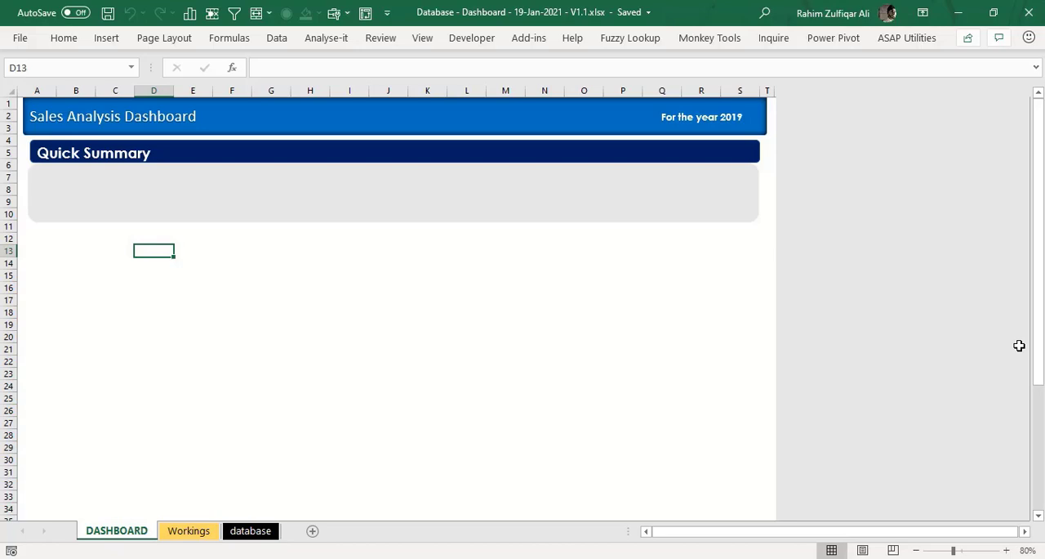
{"action": "key", "text": "ctrl+Page_Down"}
{"action": "key", "text": "ctrl+Page_Down"}
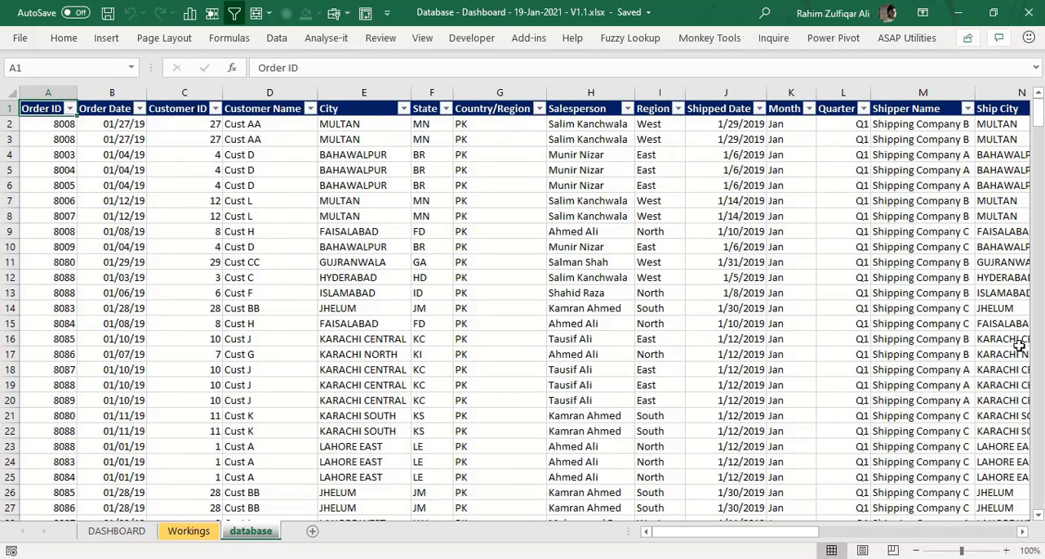
{"action": "key", "text": "ctrl+Page_Up"}
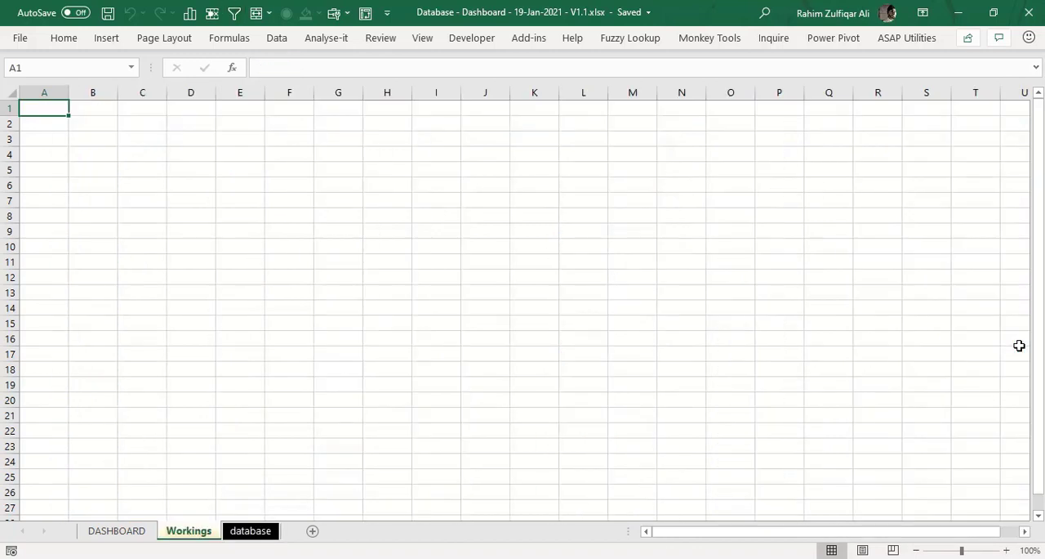
{"action": "key", "text": "ctrl+Page_Up"}
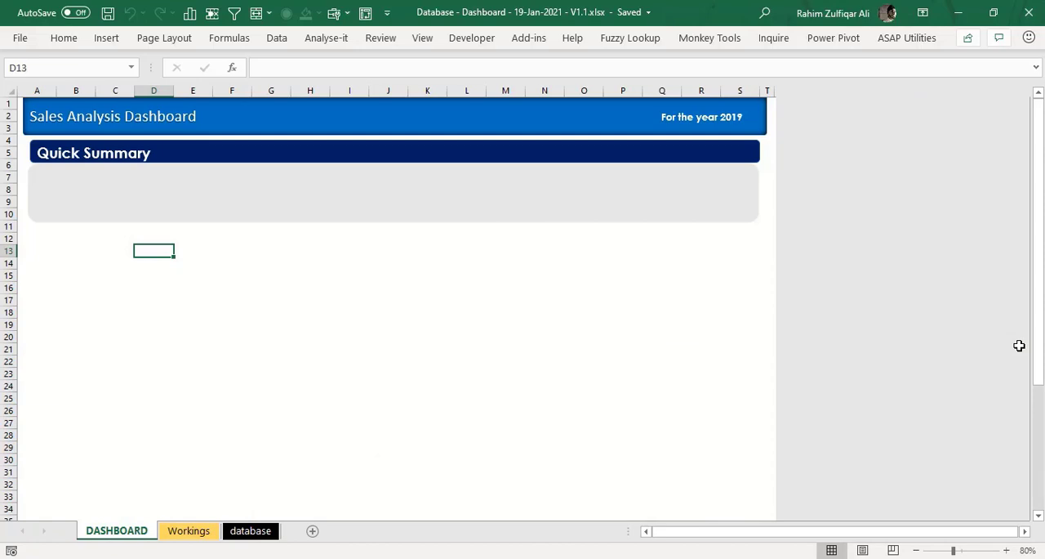
{"action": "key", "text": "ctrl+Page_Down"}
{"action": "key", "text": "ctrl+Page_Down"}
{"action": "key", "text": "ctrl+Page_Up"}
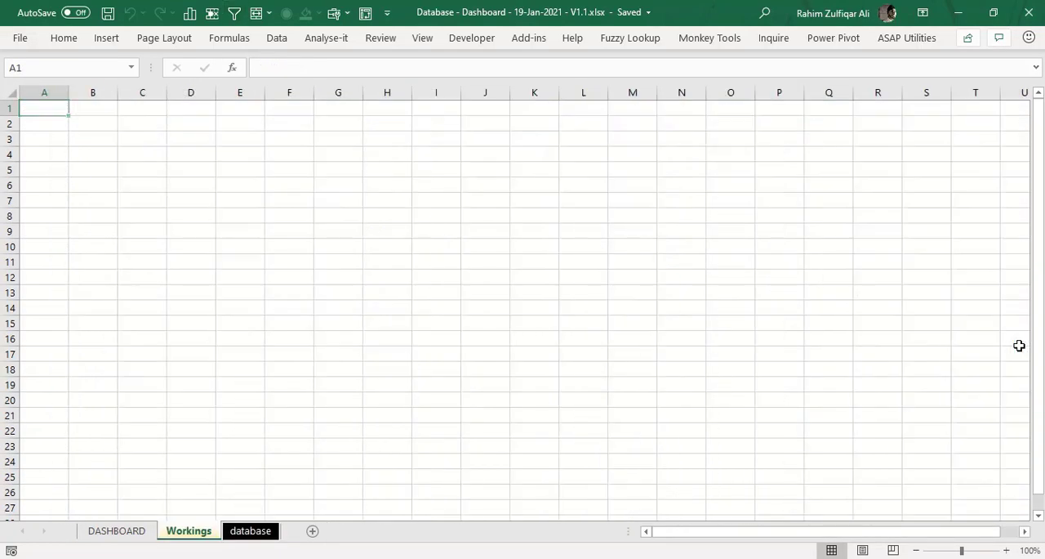
{"action": "key", "text": "ctrl+Page_Up"}
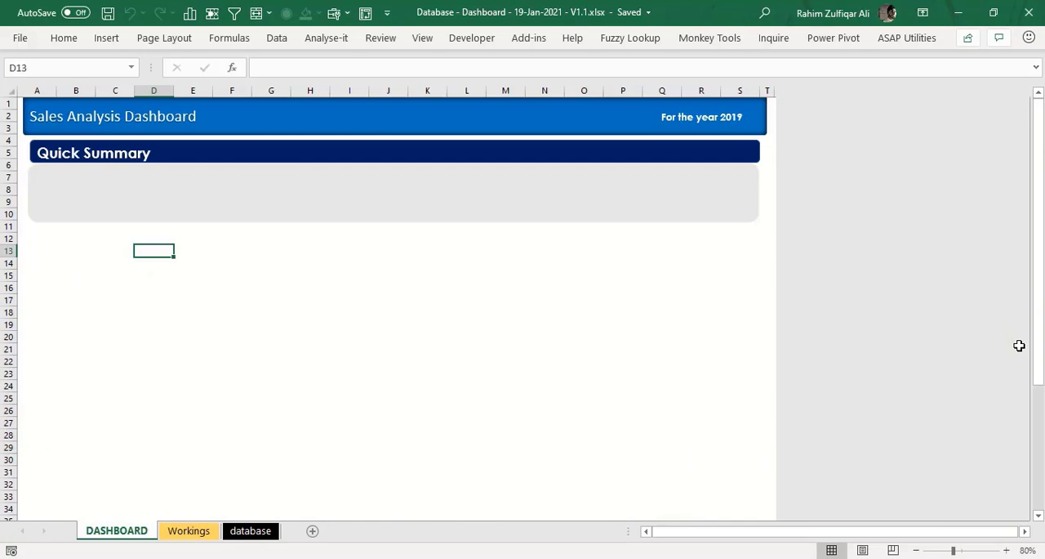
{"action": "key", "text": "ctrl+Page_Down"}
{"action": "key", "text": "ctrl+Page_Down"}
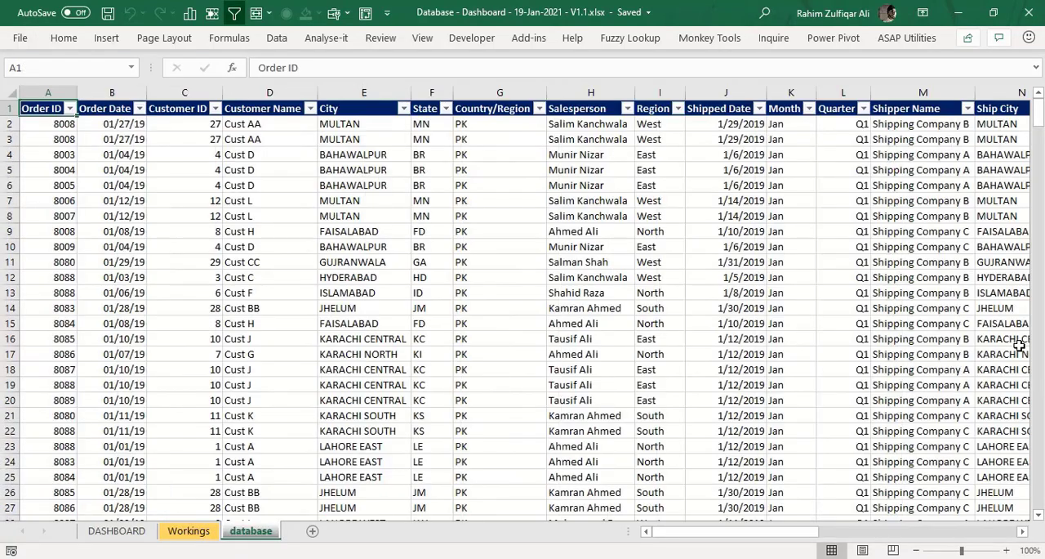
- Look across the database headers to Ship Country/Region and check where the column's records end
{"action": "key", "text": "Right"}
{"action": "key", "text": "Right"}
{"action": "key", "text": "Right"}
{"action": "key", "text": "Right"}
{"action": "key", "text": "Right"}
{"action": "key", "text": "Right"}
{"action": "key", "text": "Right"}
{"action": "key", "text": "Right"}
{"action": "key", "text": "Right"}
{"action": "key", "text": "Right"}
{"action": "key", "text": "Right"}
{"action": "key", "text": "Right"}
{"action": "key", "text": "Right"}
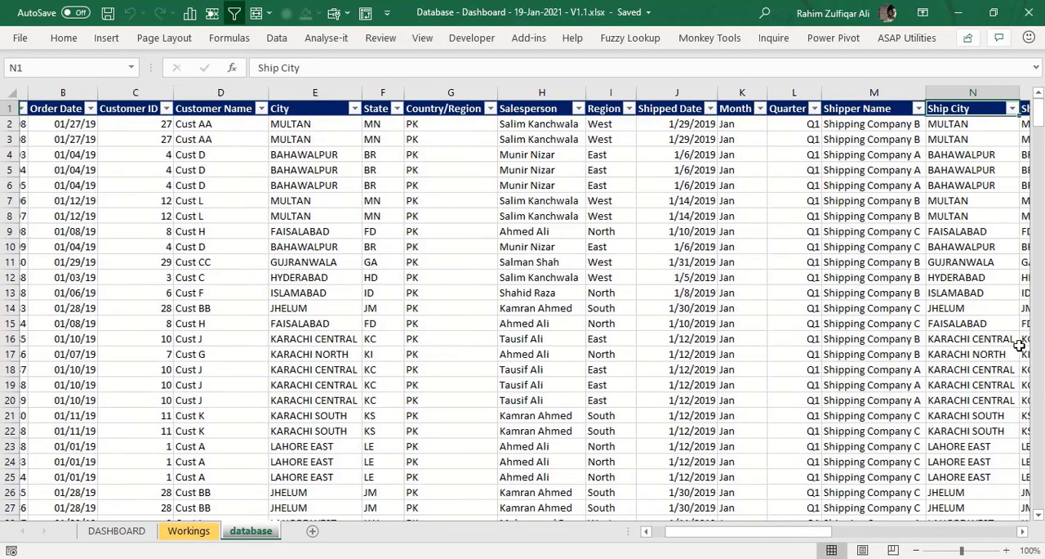
{"action": "key", "text": "Right"}
{"action": "key", "text": "Right"}
{"action": "key", "text": "Right"}
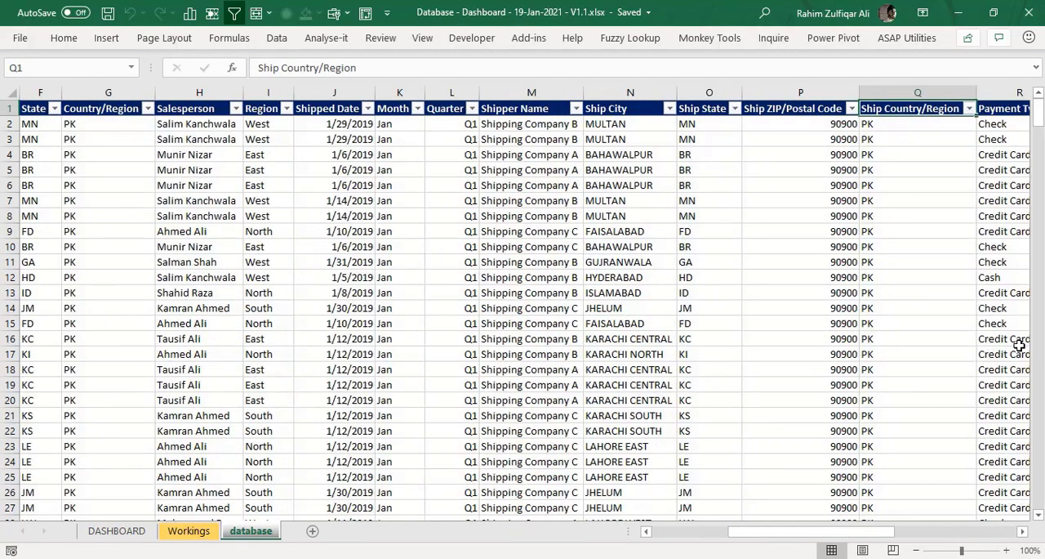
{"action": "key", "text": "ctrl+Down"}
{"action": "key", "text": "Down"}
{"action": "key", "text": "Down"}
{"action": "key", "text": "Down"}
{"action": "key", "text": "Up"}
{"action": "key", "text": "Up"}
{"action": "key", "text": "Up"}
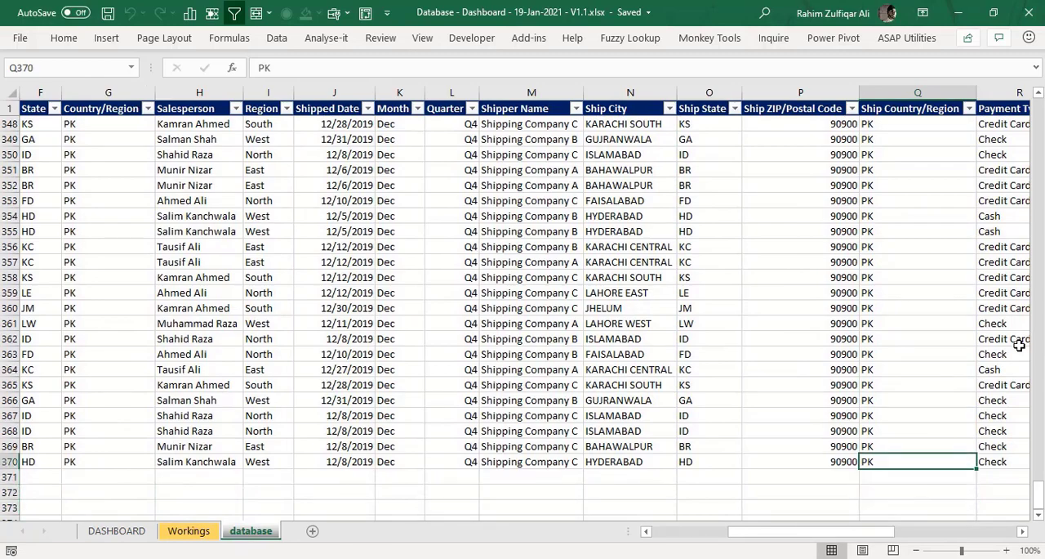
- Review the remaining columns from Payment Type past Shipping Fee and return to the first record's Order ID
{"action": "key", "text": "ctrl+Up"}
{"action": "key", "text": "Down"}
{"action": "key", "text": "Right"}
{"action": "key", "text": "Right"}
{"action": "key", "text": "Right"}
{"action": "key", "text": "Right"}
{"action": "key", "text": "Right"}
{"action": "key", "text": "Right"}
{"action": "key", "text": "Right"}
{"action": "key", "text": "Right"}
{"action": "key", "text": "Right"}
{"action": "key", "text": "Right"}
{"action": "key", "text": "Right"}
{"action": "key", "text": "Right"}
{"action": "key", "text": "Right"}
{"action": "key", "text": "Right"}
{"action": "key", "text": "Right"}
{"action": "key", "text": "Right"}
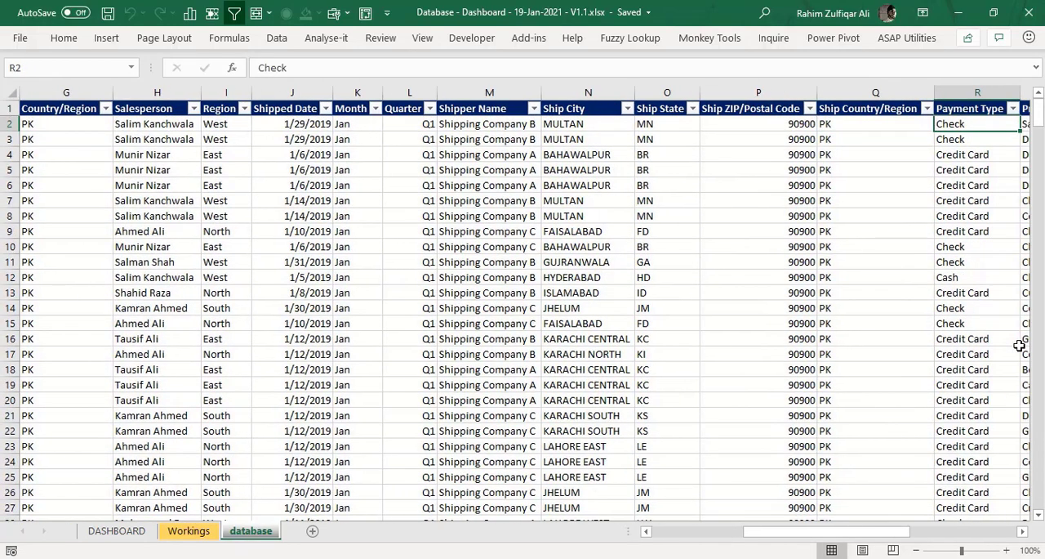
{"action": "key", "text": "Right"}
{"action": "key", "text": "Right"}
{"action": "key", "text": "Right"}
{"action": "key", "text": "Right"}
{"action": "key", "text": "Right"}
{"action": "key", "text": "Right"}
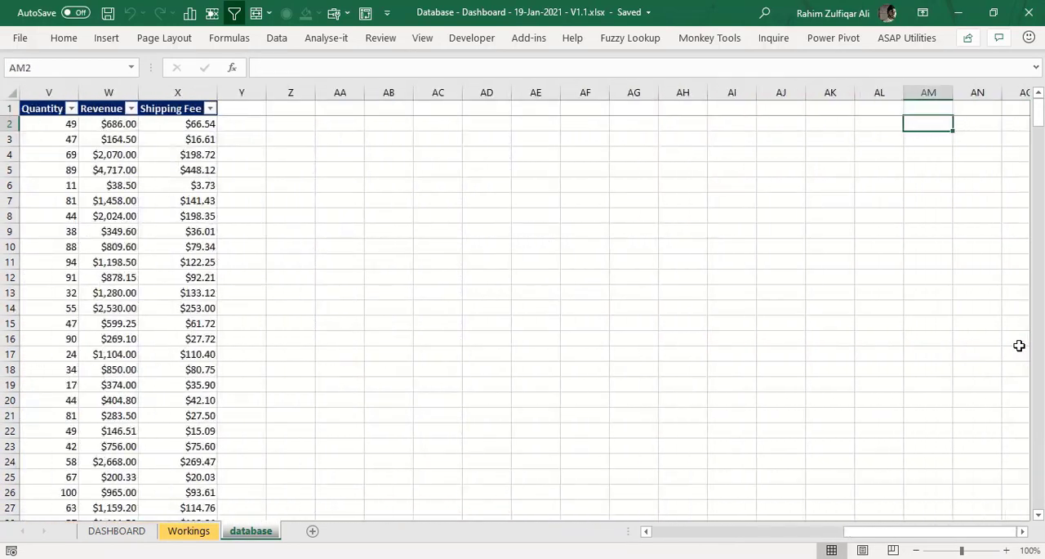
{"action": "key", "text": "Left"}
{"action": "key", "text": "Left"}
{"action": "key", "text": "Left"}
{"action": "key", "text": "Left"}
{"action": "key", "text": "Left"}
{"action": "key", "text": "Left"}
{"action": "key", "text": "Left"}
{"action": "key", "text": "Left"}
{"action": "key", "text": "Left"}
{"action": "key", "text": "Left"}
{"action": "key", "text": "Left"}
{"action": "key", "text": "Right"}
{"action": "key", "text": "Right"}
{"action": "key", "text": "Right"}
{"action": "key", "text": "Right"}
{"action": "key", "text": "Right"}
{"action": "key", "text": "Right"}
{"action": "key", "text": "Right"}
{"action": "key", "text": "Right"}
{"action": "key", "text": "Right"}
{"action": "key", "text": "Right"}
{"action": "key", "text": "Right"}
{"action": "key", "text": "Right"}
{"action": "key", "text": "Right"}
{"action": "key", "text": "Right"}
{"action": "key", "text": "Right"}
{"action": "key", "text": "Right"}
{"action": "key", "text": "Right"}
{"action": "key", "text": "Right"}
{"action": "key", "text": "Right"}
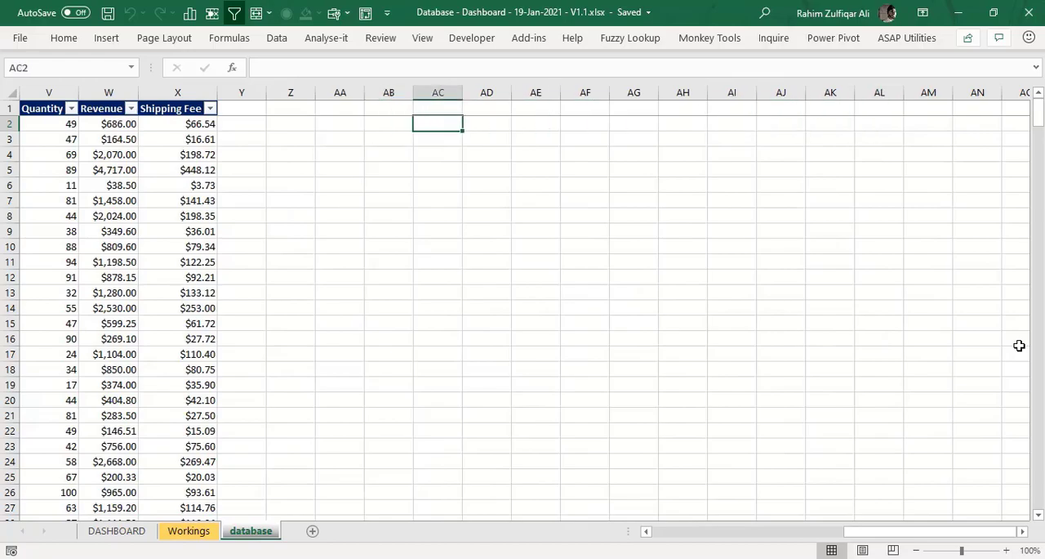
{"action": "key", "text": "Left"}
{"action": "key", "text": "Left"}
{"action": "key", "text": "Left"}
{"action": "key", "text": "Left"}
{"action": "key", "text": "Left"}
{"action": "key", "text": "Left"}
{"action": "key", "text": "Left"}
{"action": "key", "text": "Left"}
{"action": "key", "text": "Left"}
{"action": "key", "text": "Left"}
{"action": "key", "text": "Left"}
{"action": "key", "text": "Left"}
{"action": "key", "text": "Left"}
{"action": "key", "text": "Left"}
{"action": "key", "text": "Left"}
{"action": "key", "text": "Left"}
{"action": "key", "text": "Left"}
{"action": "key", "text": "Left"}
{"action": "key", "text": "Left"}
{"action": "key", "text": "Left"}
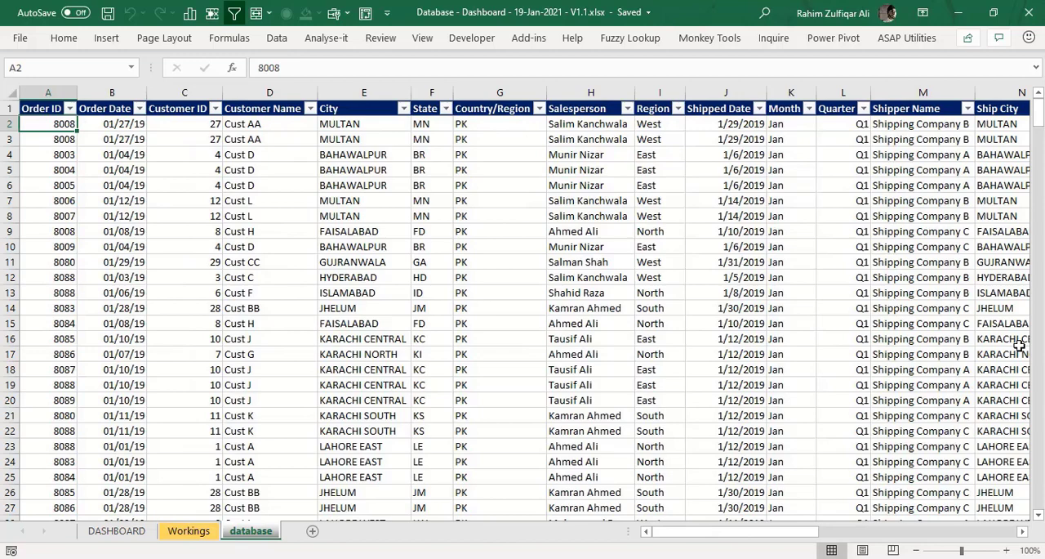
- Examine the DASHBOARD sheet's Quick Summary area and select the "For the year 2019" text box in its header
{"action": "key", "text": "ctrl+Page_Up"}
{"action": "key", "text": "ctrl+Page_Up"}
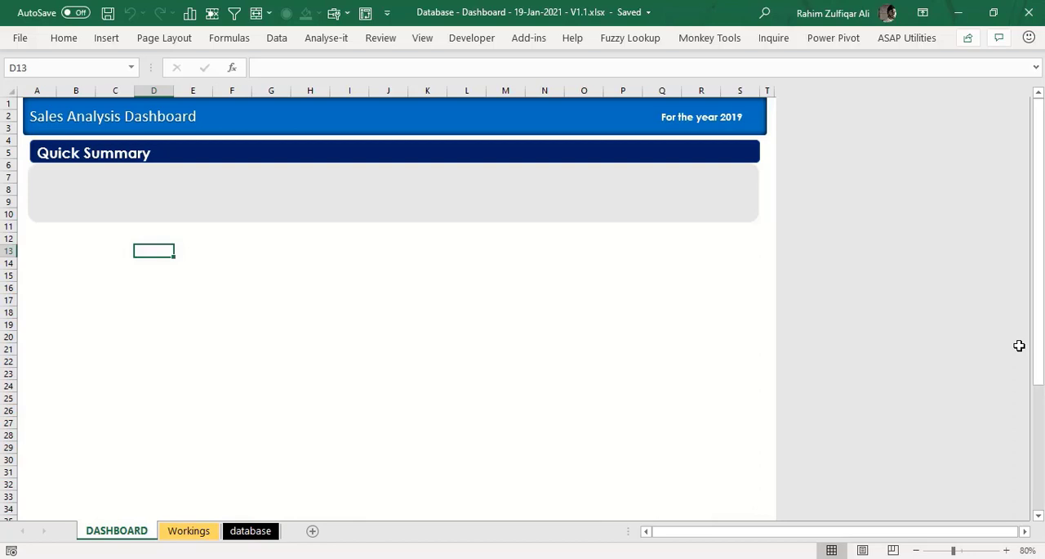
{"action": "key", "text": "Up"}
{"action": "key", "text": "Up"}
{"action": "key", "text": "Up"}
{"action": "key", "text": "Up"}
{"action": "key", "text": "Up"}
{"action": "key", "text": "Down"}
{"action": "key", "text": "Down"}
{"action": "key", "text": "Down"}
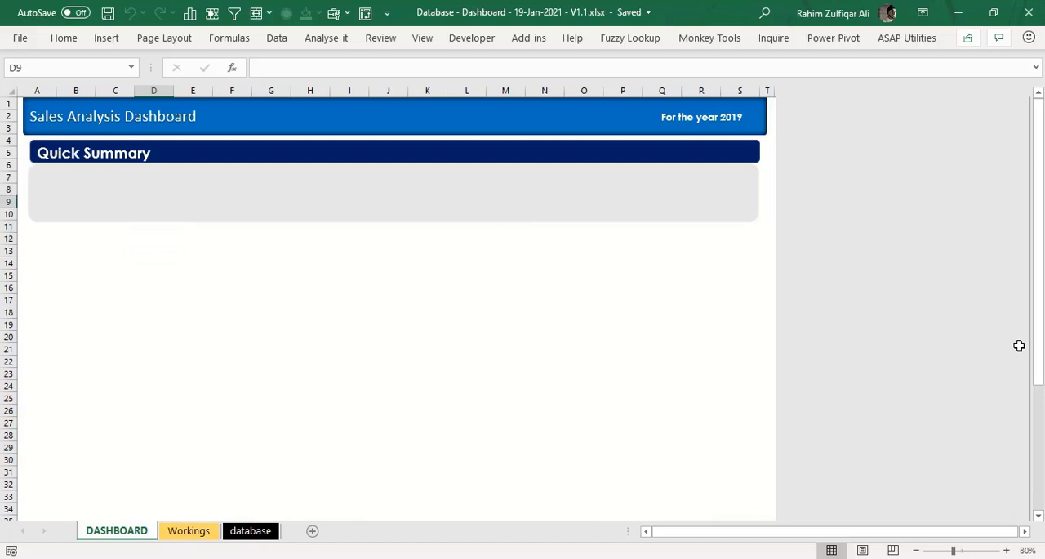
{"action": "key", "text": "Down"}
{"action": "key", "text": "Down"}
{"action": "key", "text": "Down"}
{"action": "key", "text": "Down"}
{"action": "key", "text": "Down"}
{"action": "key", "text": "Down"}
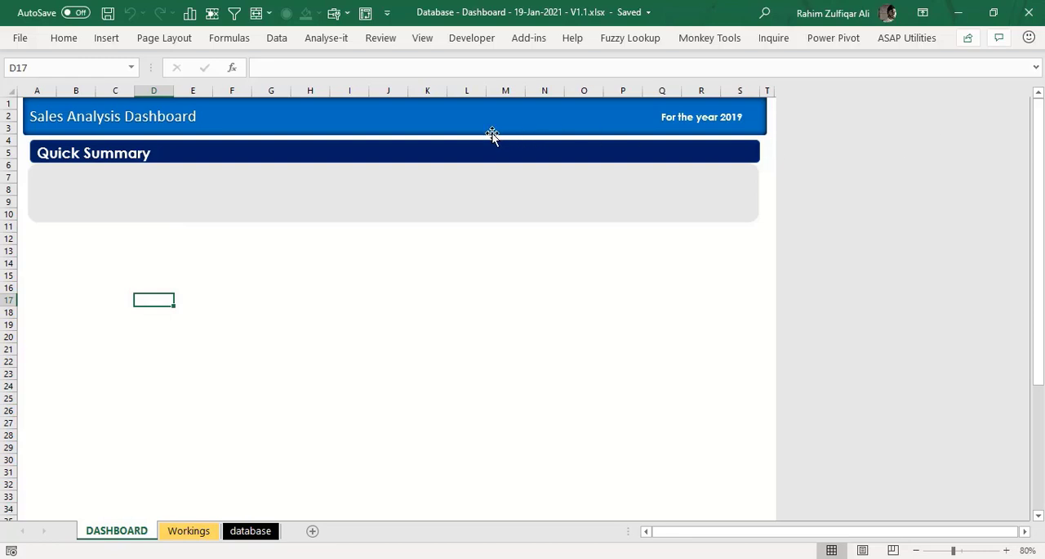
{"action": "left_click", "coordinate": [690, 116]}
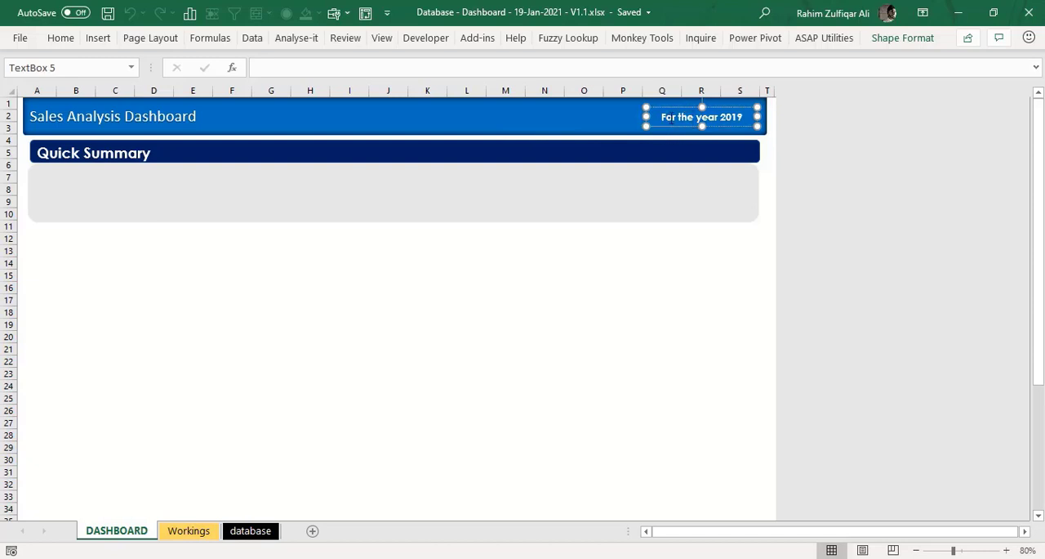
- Examine the DASHBOARD sheet's Quick Summary banner and the grey placeholder shape beneath it
{"action": "left_click", "coordinate": [599, 264]}
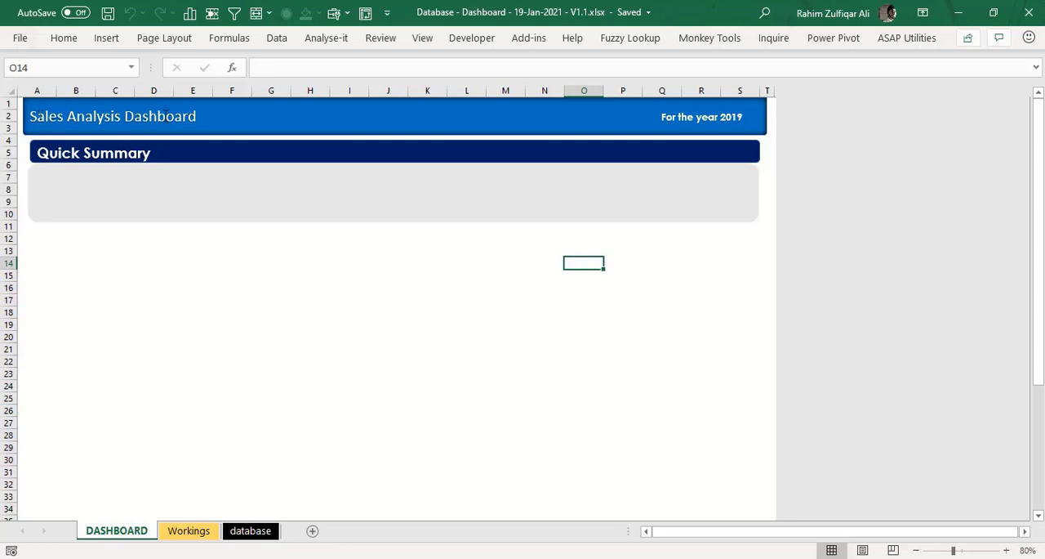
{"action": "left_click", "coordinate": [150, 154]}
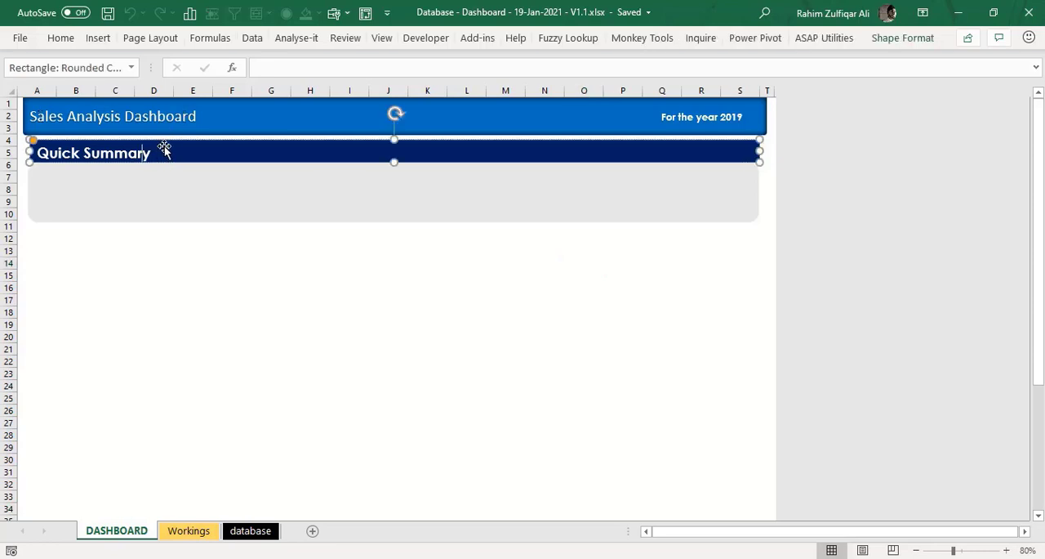
{"action": "left_click", "coordinate": [171, 142]}
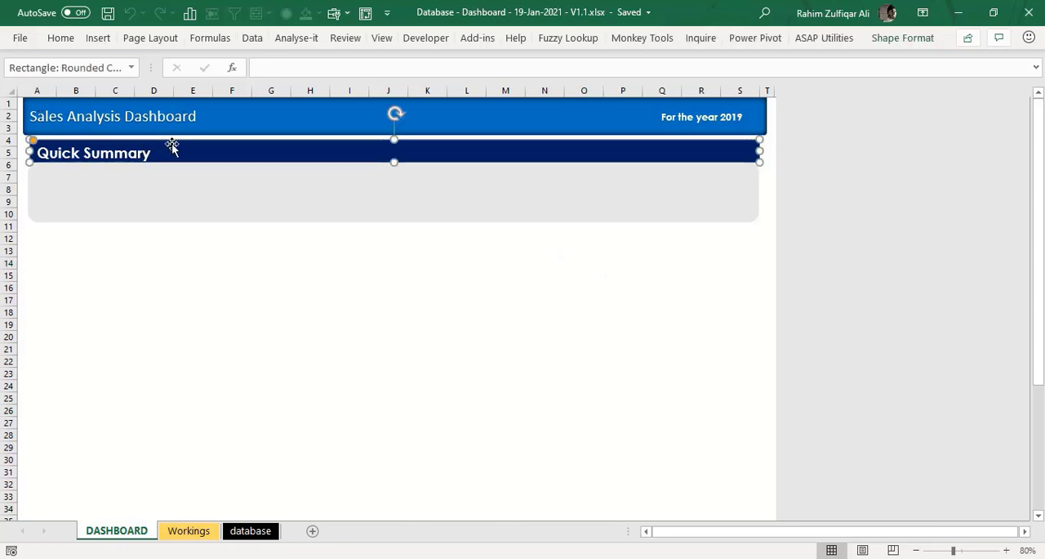
{"action": "left_click", "coordinate": [182, 199]}
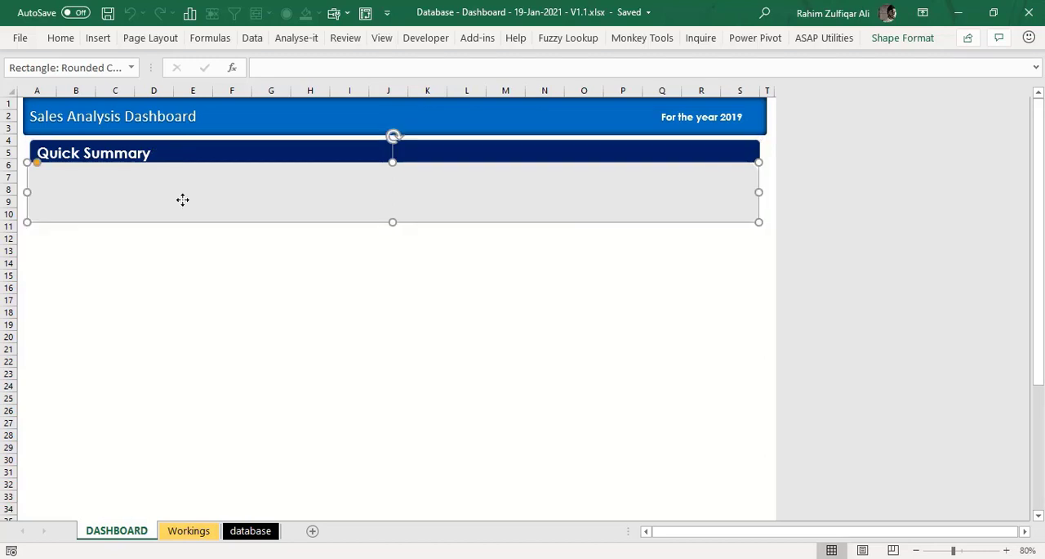
{"action": "left_click", "coordinate": [186, 158]}
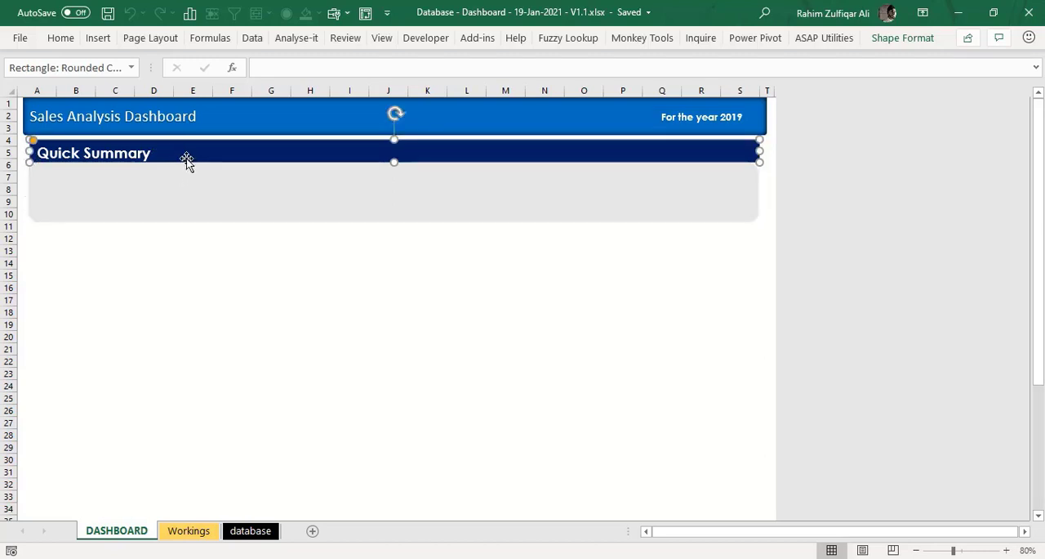
{"action": "left_click", "coordinate": [185, 191]}
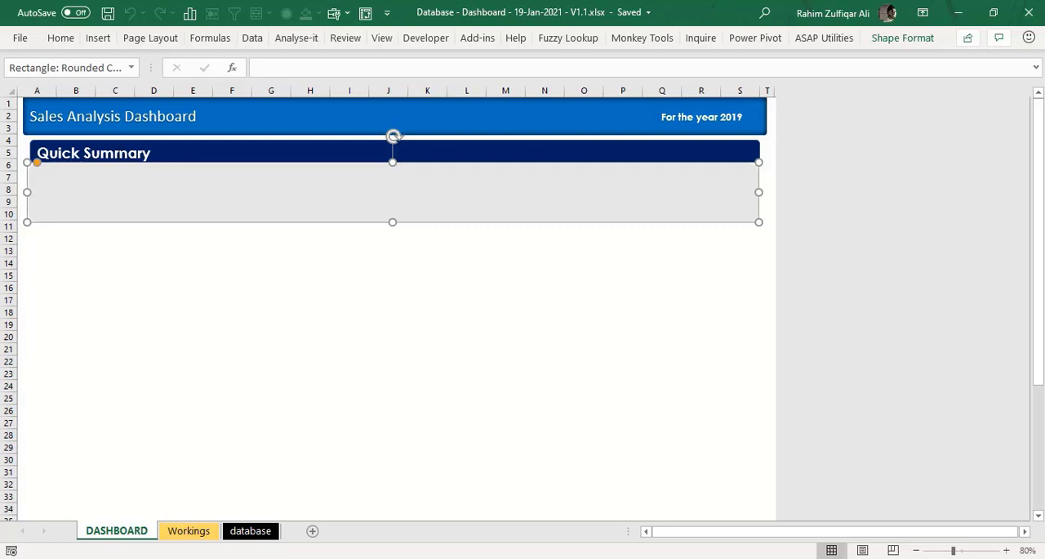
{"action": "left_click", "coordinate": [232, 287]}
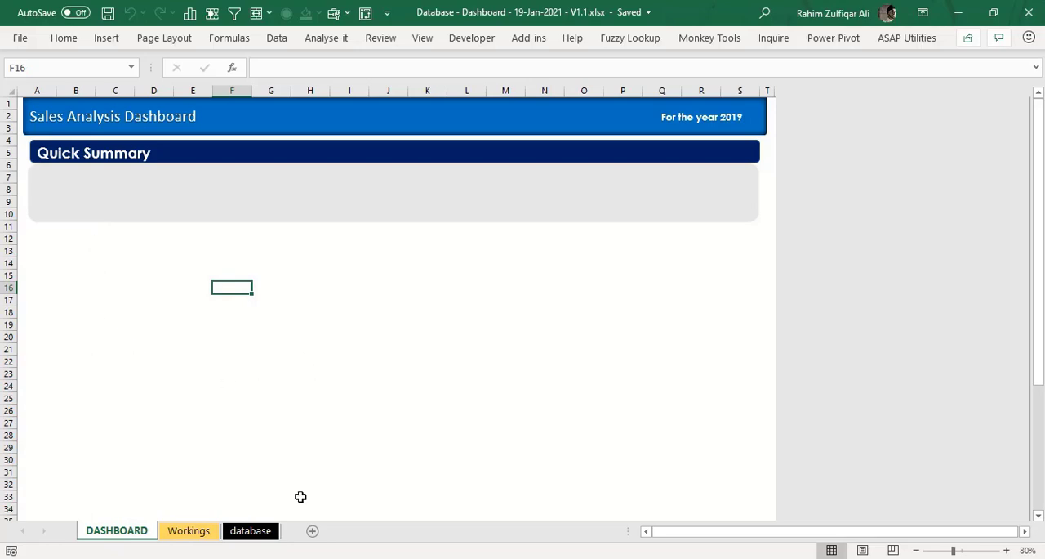
- Create a PivotTable on a new sheet from the database sheet's full data range, headers included
{"action": "left_click", "coordinate": [264, 535]}
{"action": "left_click", "coordinate": [180, 204]}
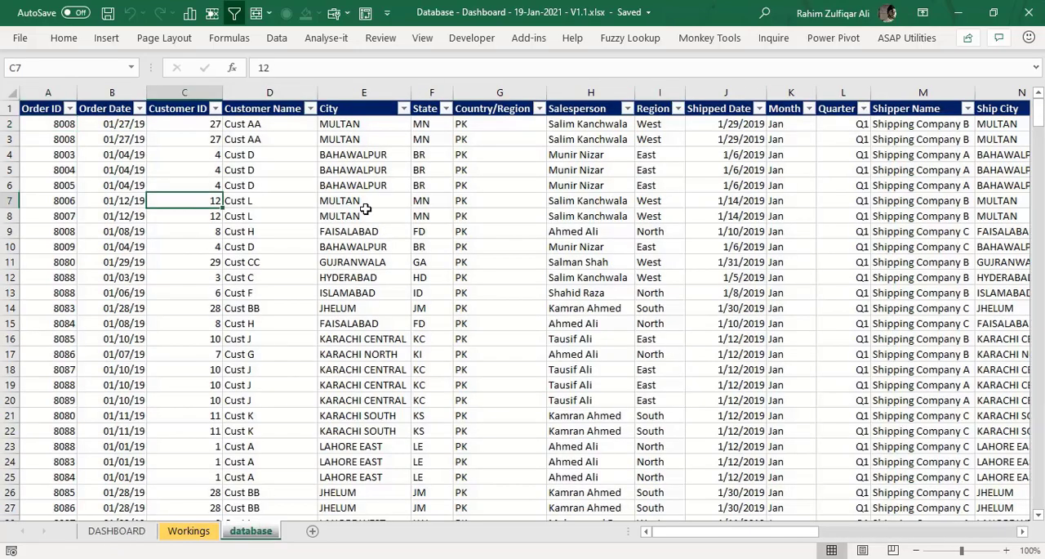
{"action": "key", "text": "ctrl+Home"}
{"action": "key", "text": "Up"}
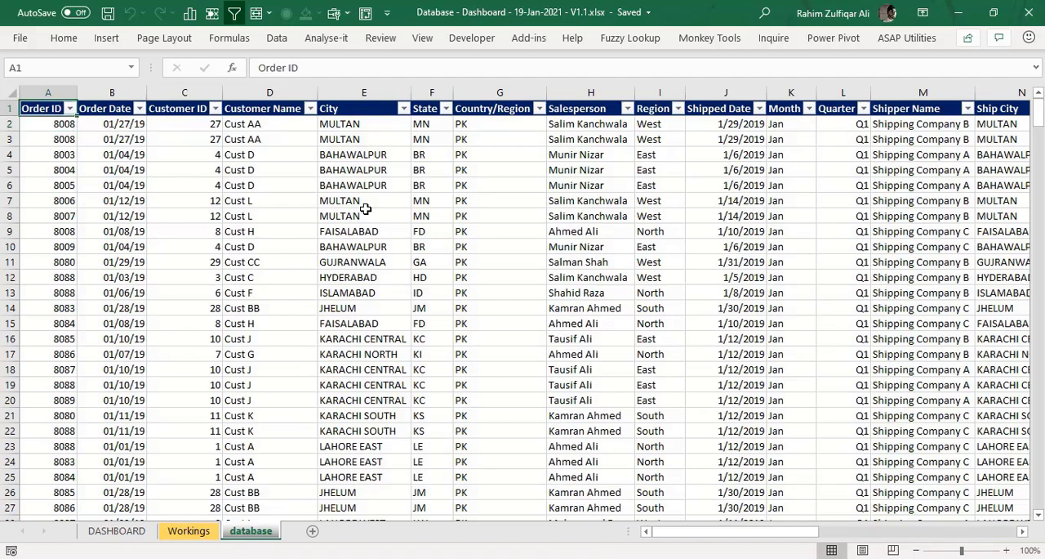
{"action": "key", "text": "ctrl+shift+Right"}
{"action": "key", "text": "ctrl+shift+Down"}
{"action": "key", "text": "alt+d"}
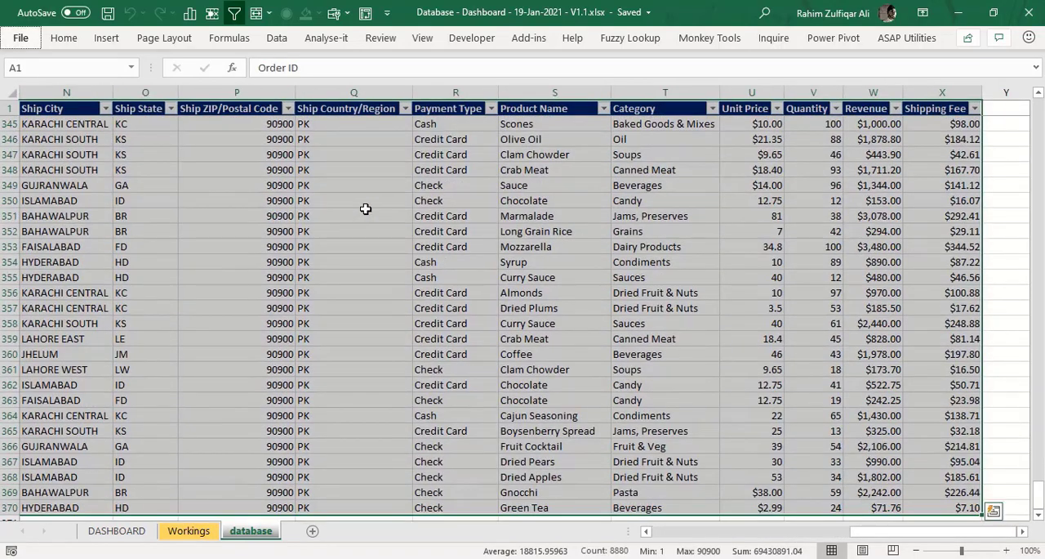
{"action": "key", "text": "p"}
{"action": "key", "text": "f"}
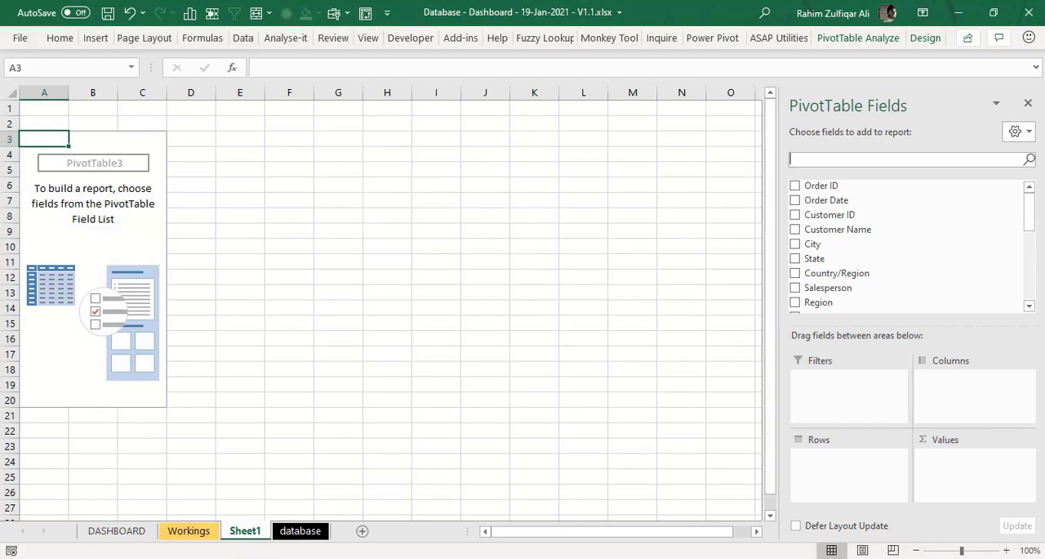
- Rename the new PivotTable sheet as Sales Trend
{"action": "double_click", "coordinate": [247, 531]}
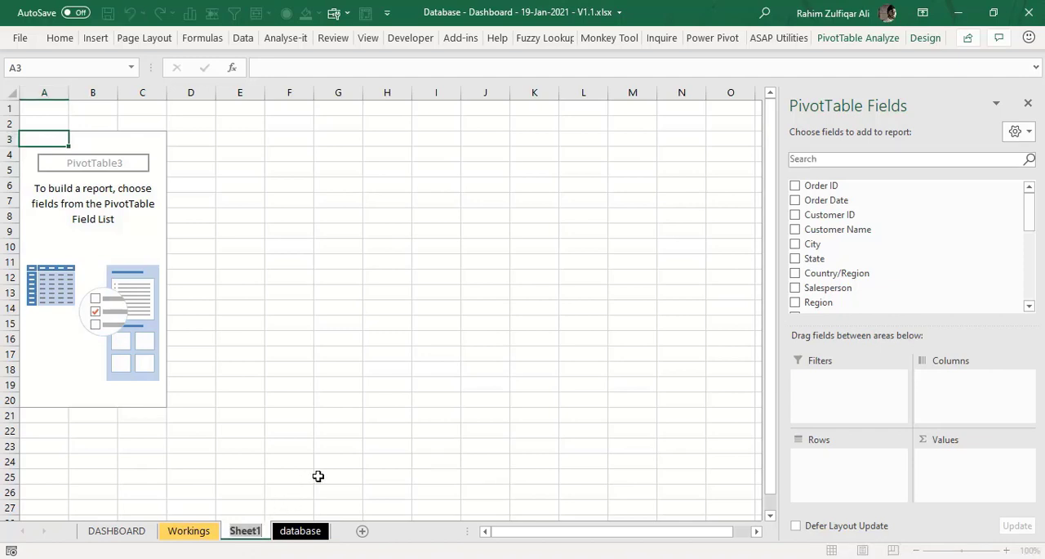
{"action": "type", "text": "Sales"}
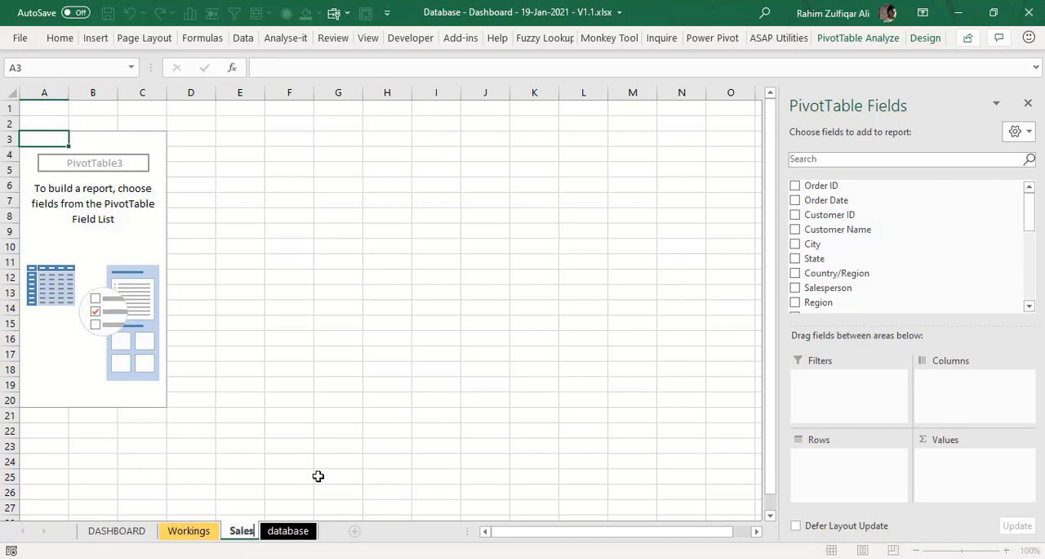
{"action": "type", "text": " Trend"}
{"action": "key", "text": "Return"}
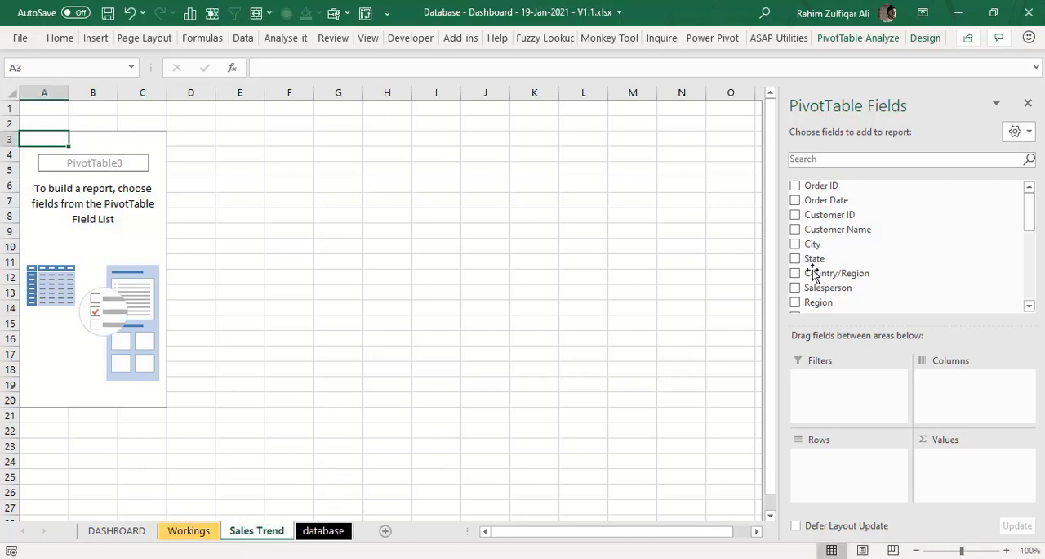
- Lay out the PivotTable with Region as filter, Order Date as rows and the sum of Revenue as values
{"action": "left_click_drag", "start_coordinate": [855, 302], "coordinate": [852, 393]}
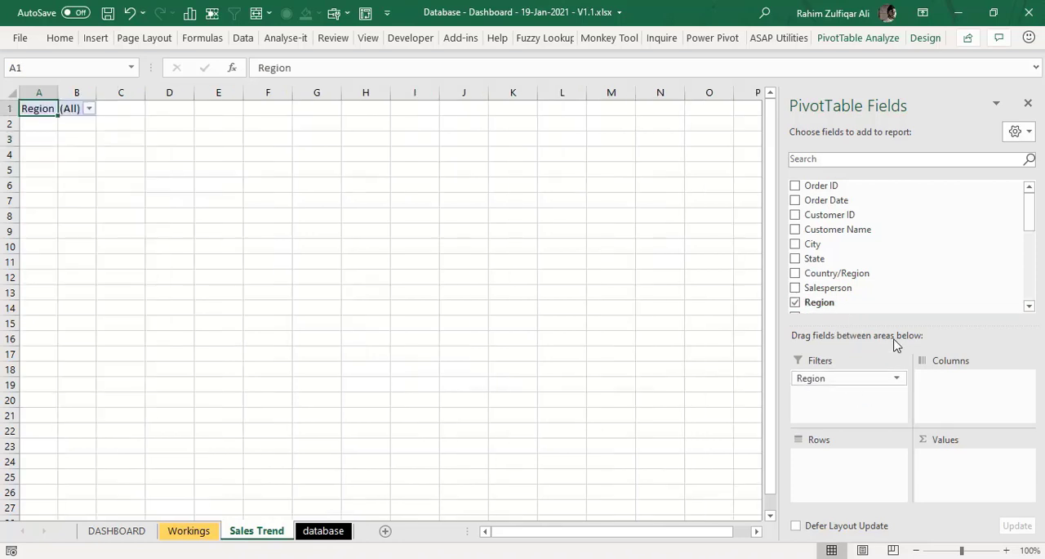
{"action": "left_click_drag", "start_coordinate": [1032, 225], "coordinate": [976, 175]}
{"action": "left_click_drag", "start_coordinate": [835, 201], "coordinate": [854, 455]}
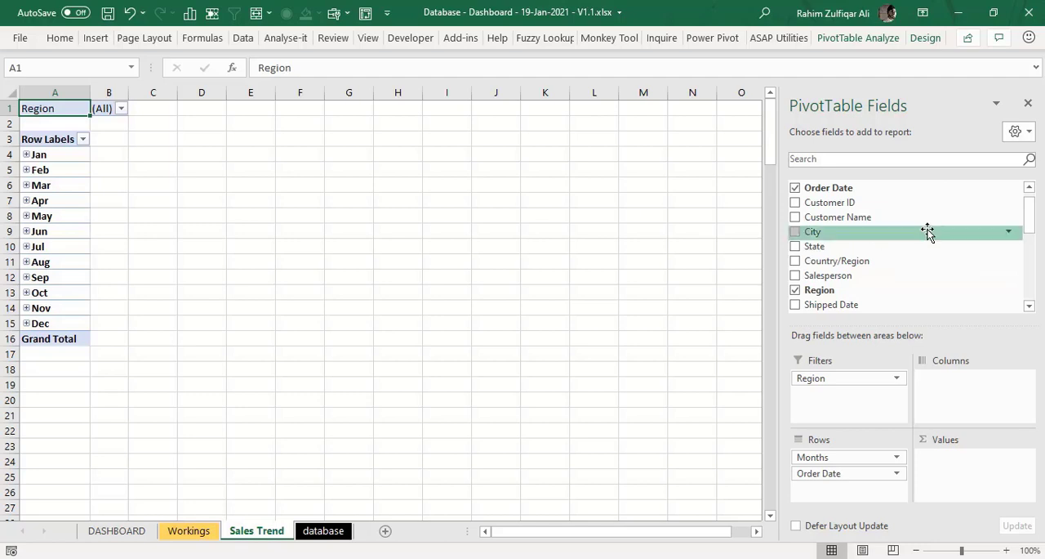
{"action": "left_click_drag", "start_coordinate": [1034, 217], "coordinate": [1031, 279]}
{"action": "left_click_drag", "start_coordinate": [866, 282], "coordinate": [964, 468]}
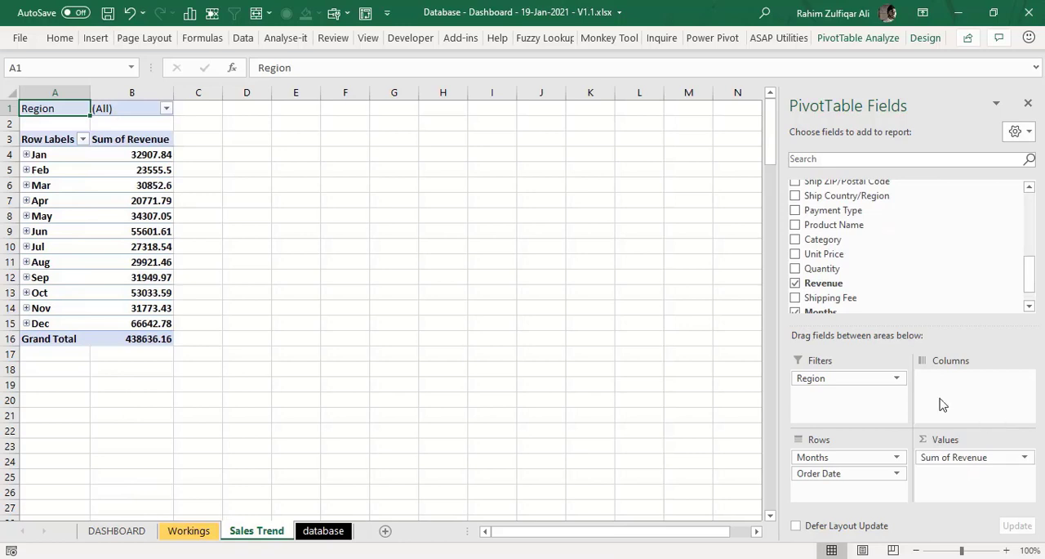
- Ungroup the PivotTable's row dates and regroup them by Months and Years
{"action": "left_click", "coordinate": [49, 215]}
{"action": "right_click", "coordinate": [50, 214]}
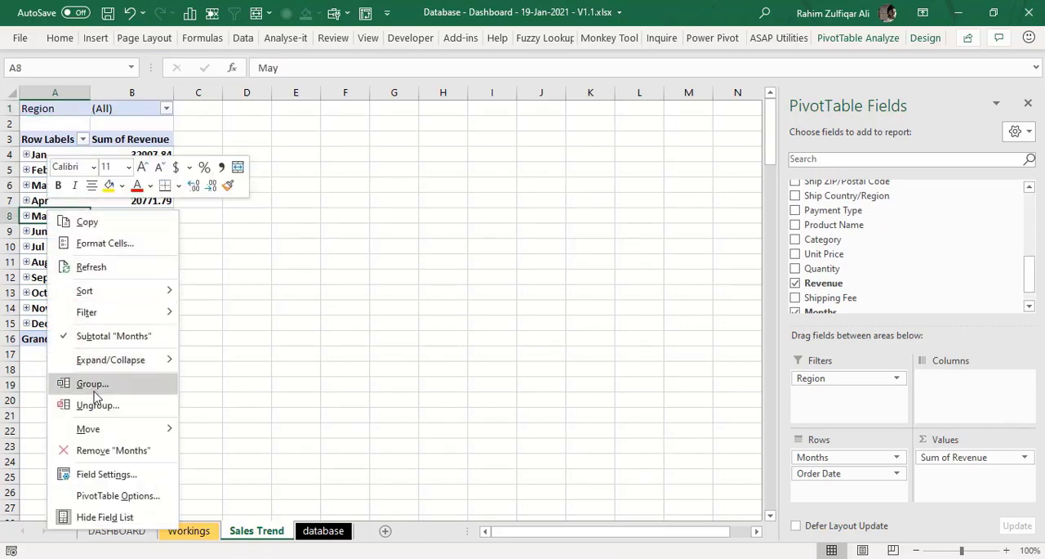
{"action": "left_click", "coordinate": [94, 399]}
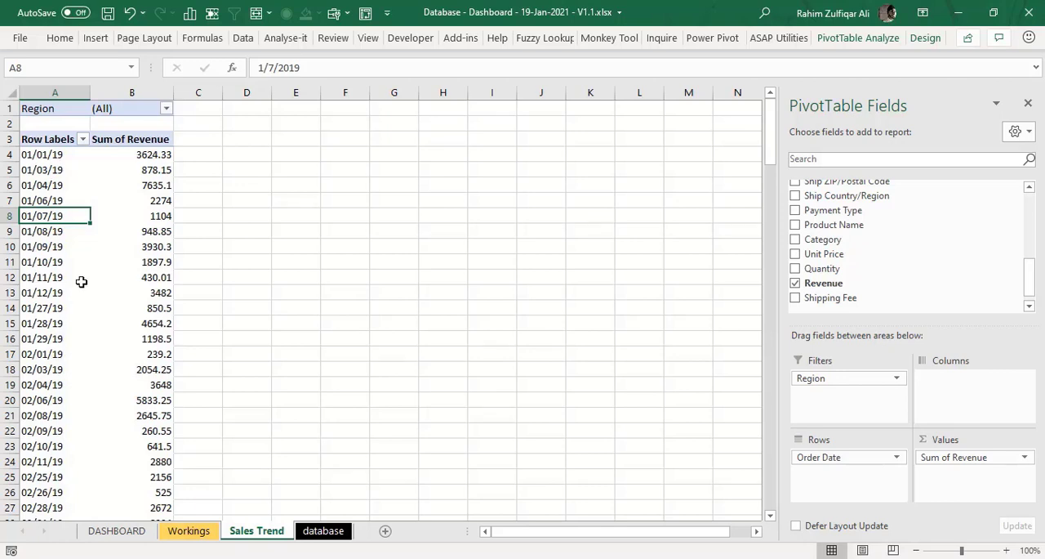
{"action": "right_click", "coordinate": [73, 202]}
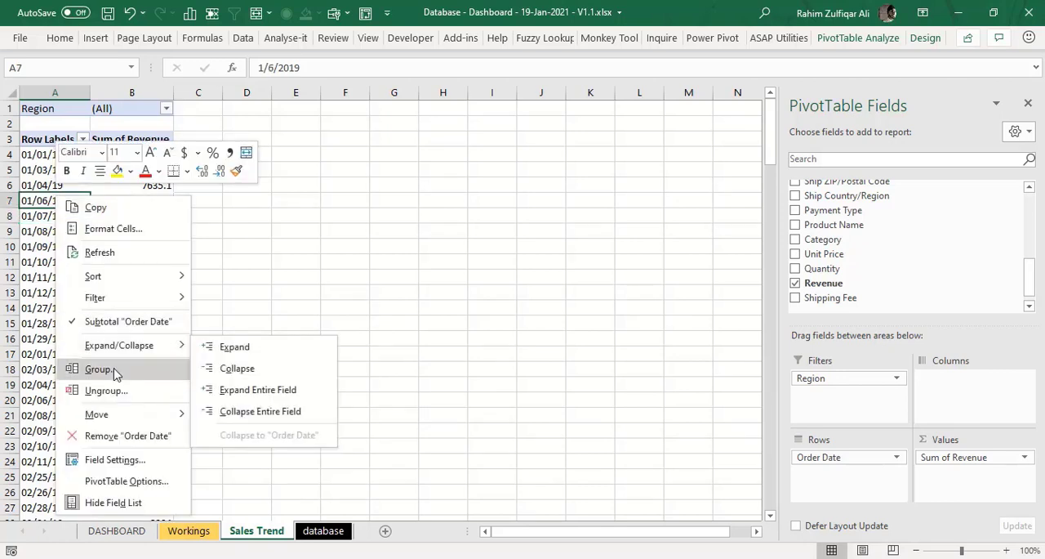
{"action": "left_click", "coordinate": [128, 372]}
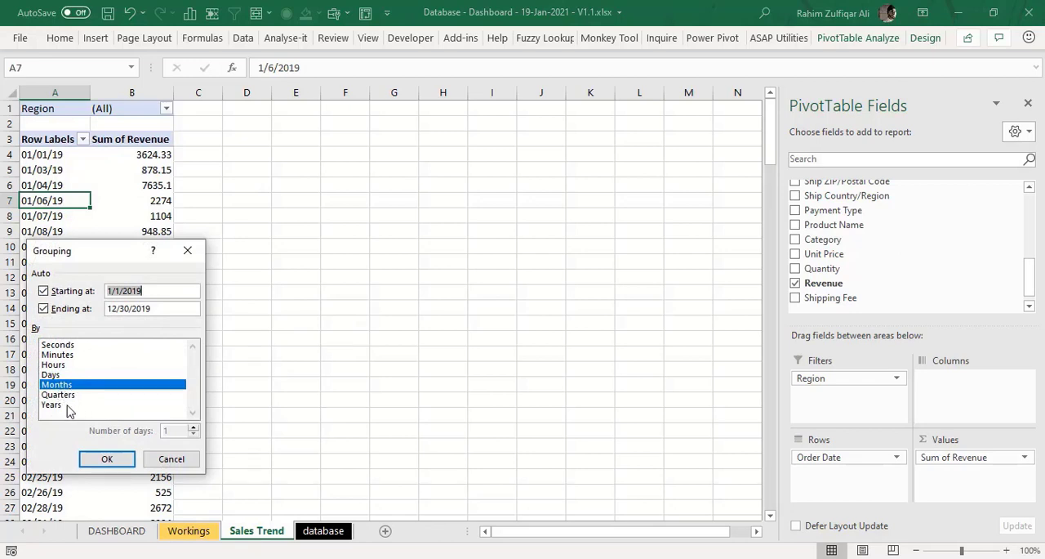
{"action": "left_click", "coordinate": [68, 406]}
{"action": "left_click", "coordinate": [109, 456]}
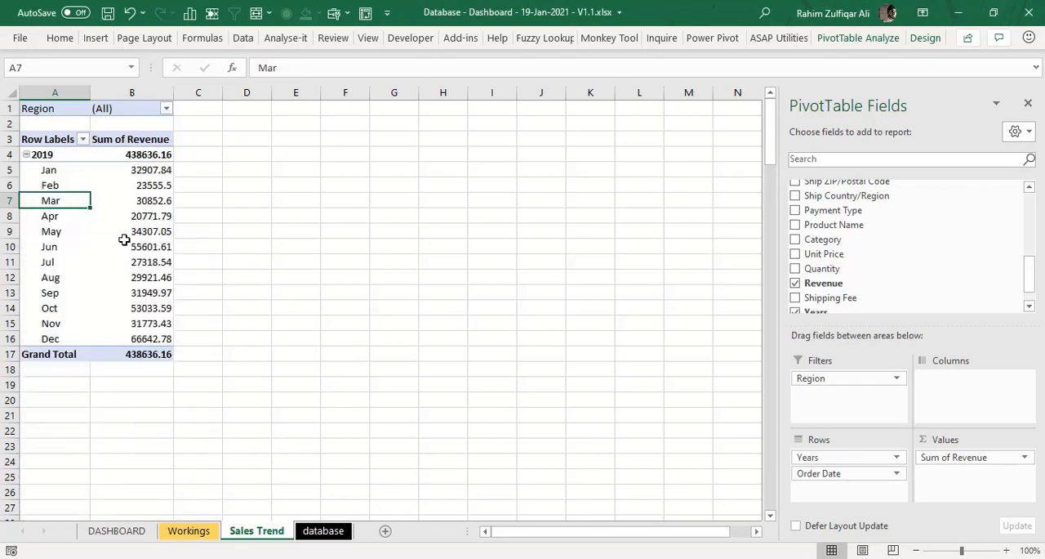
- Format the PivotTable's revenue values, including the grand total, with comma separators and no decimals
{"action": "left_click", "coordinate": [130, 187]}
{"action": "left_click_drag", "start_coordinate": [143, 154], "coordinate": [147, 354]}
{"action": "left_click", "coordinate": [62, 37]}
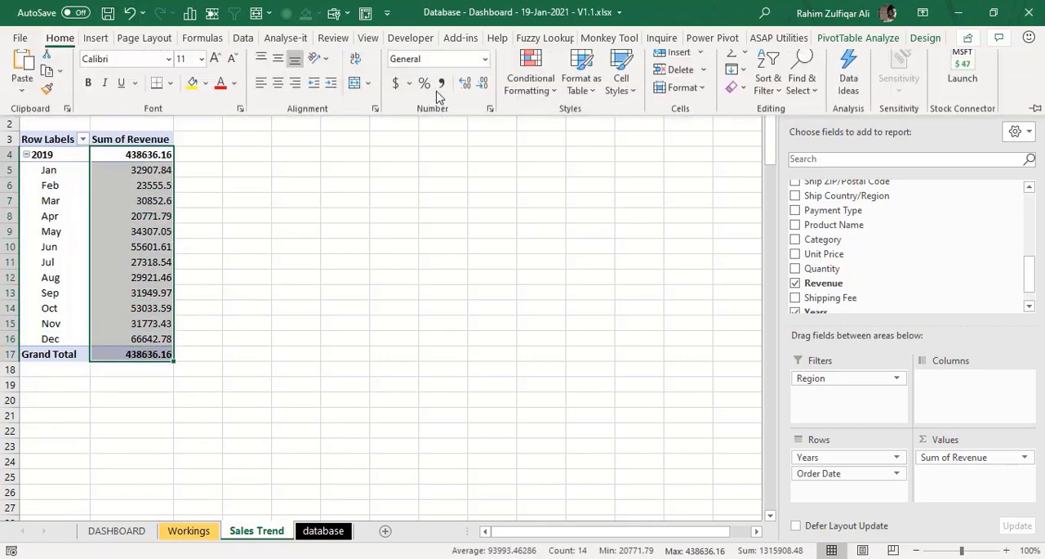
{"action": "left_click", "coordinate": [440, 90]}
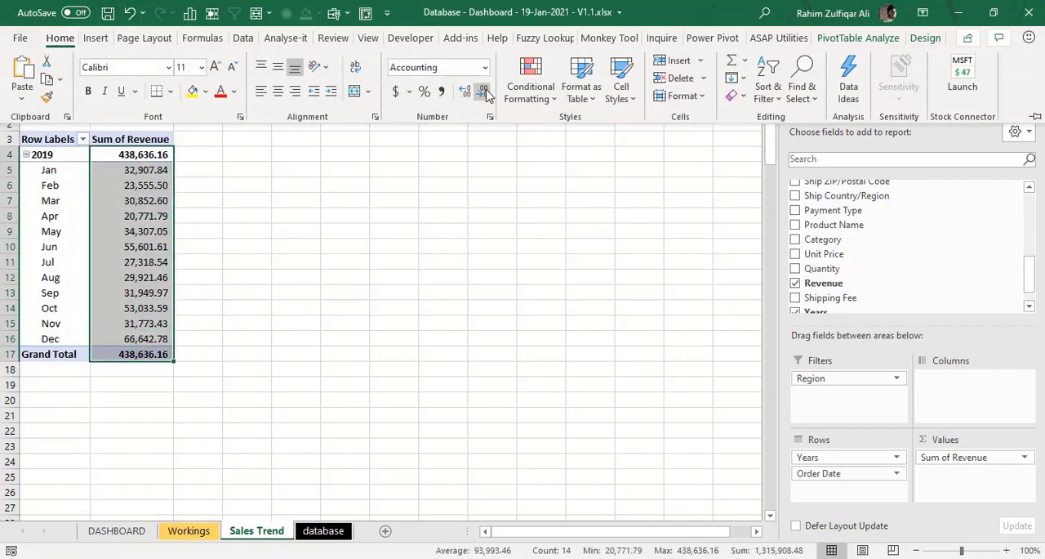
{"action": "double_click", "coordinate": [486, 91]}
{"action": "left_click", "coordinate": [152, 185]}
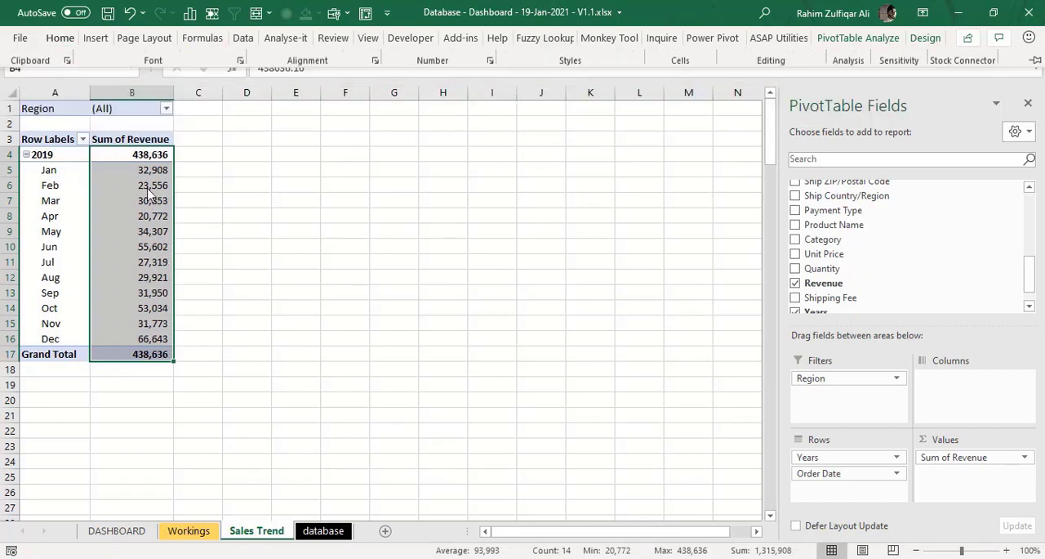
{"action": "left_click", "coordinate": [159, 170]}
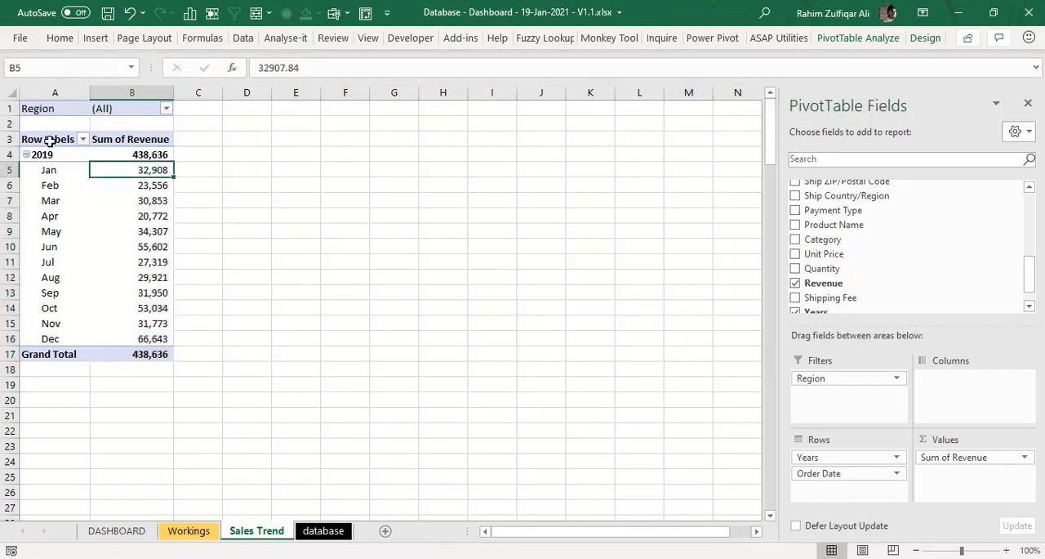
- Insert a 2-D line chart of the PivotTable's monthly revenue, place it beside the table, close the field list and enlarge the chart
{"action": "left_click_drag", "start_coordinate": [49, 140], "coordinate": [133, 338]}
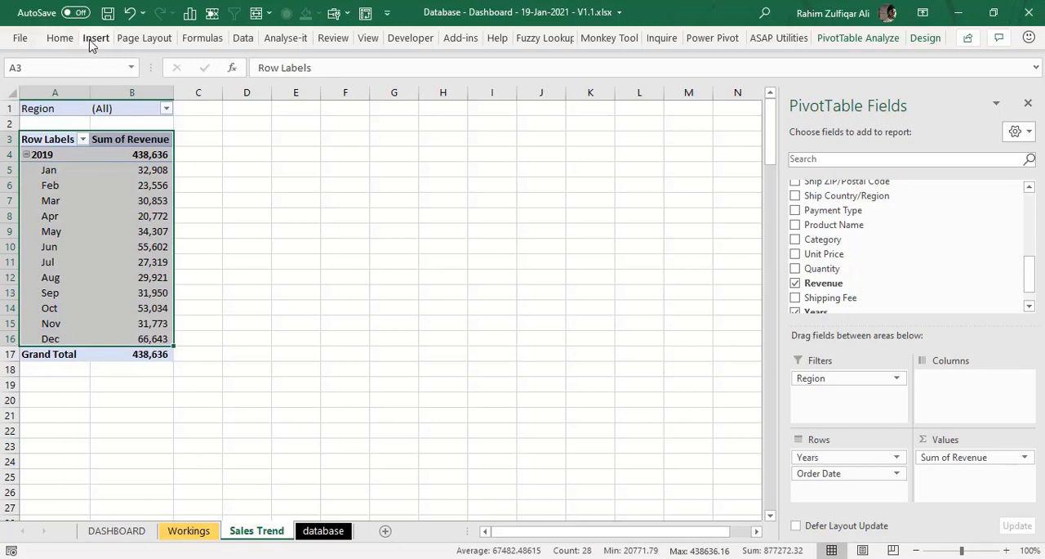
{"action": "left_click", "coordinate": [92, 41]}
{"action": "left_click", "coordinate": [418, 80]}
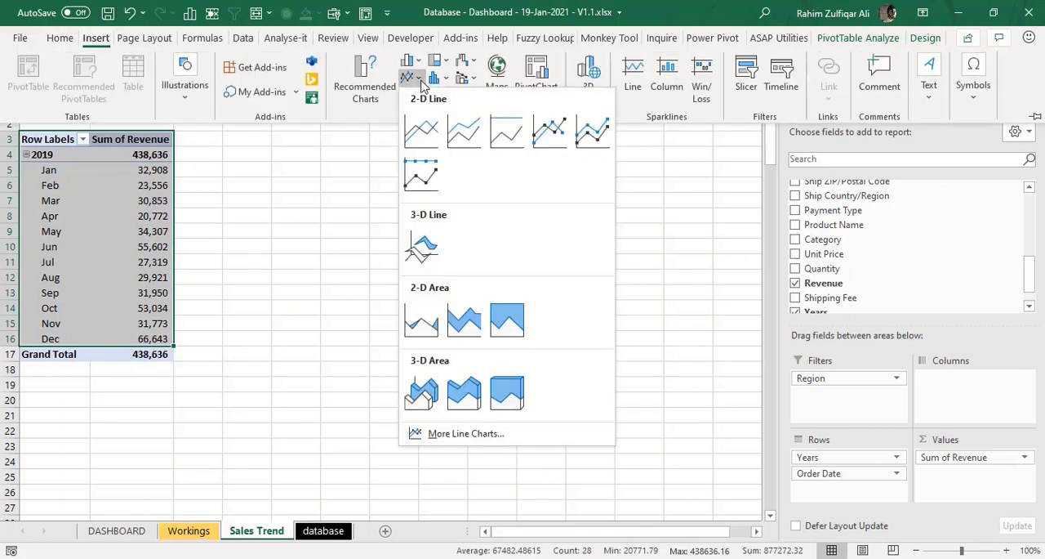
{"action": "left_click", "coordinate": [421, 130]}
{"action": "left_click_drag", "start_coordinate": [426, 193], "coordinate": [449, 133]}
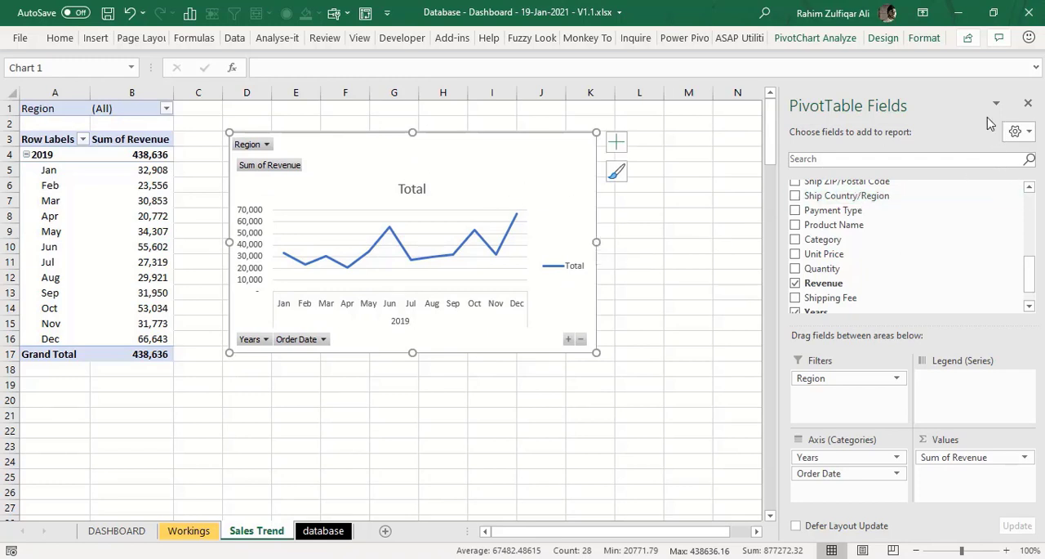
{"action": "left_click", "coordinate": [1028, 107]}
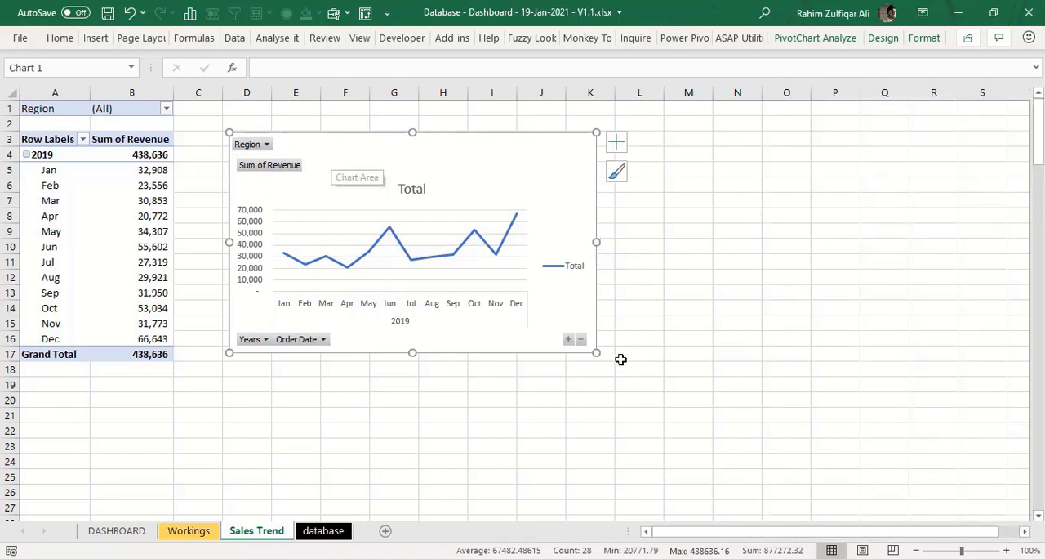
{"action": "left_click_drag", "start_coordinate": [597, 353], "coordinate": [673, 383]}
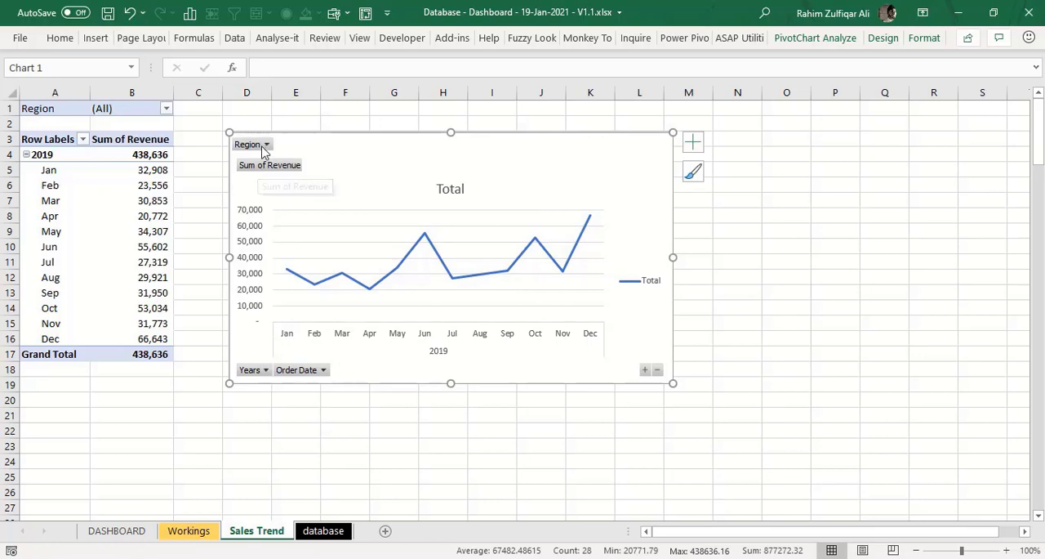
- Hide all field buttons on the revenue line chart and delete its legend
{"action": "right_click", "coordinate": [275, 168]}
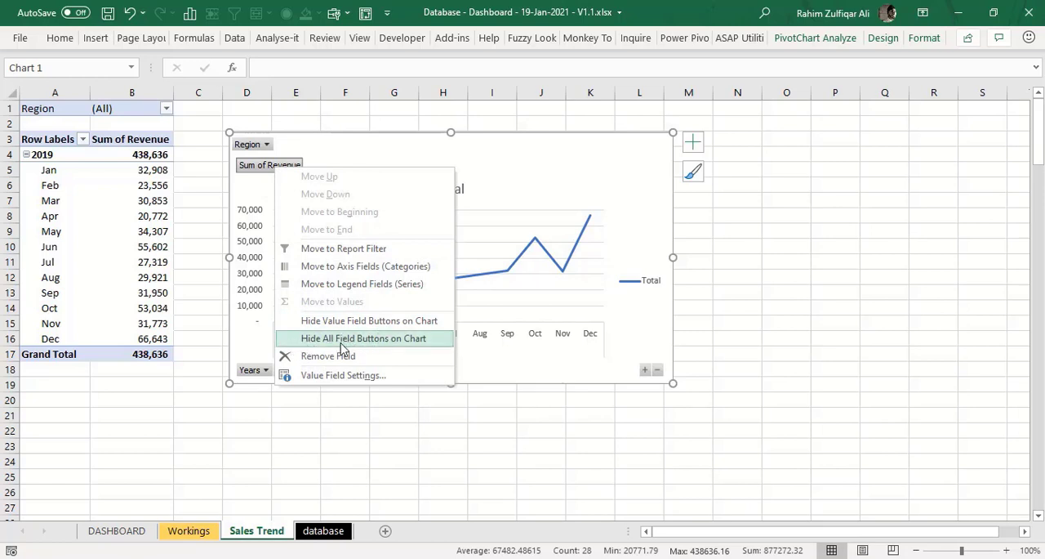
{"action": "left_click", "coordinate": [387, 344]}
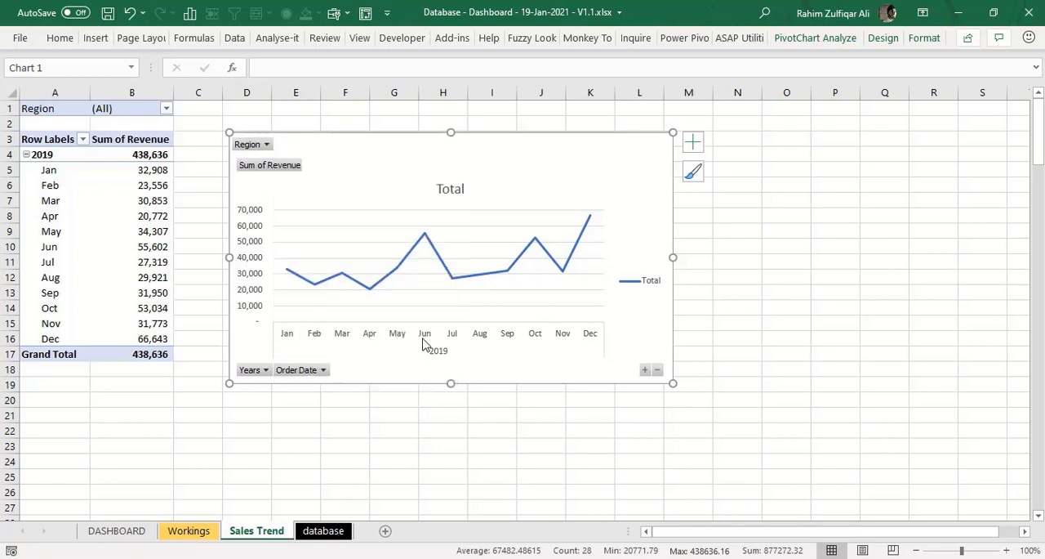
{"action": "left_click", "coordinate": [642, 276]}
{"action": "key", "text": "Delete"}
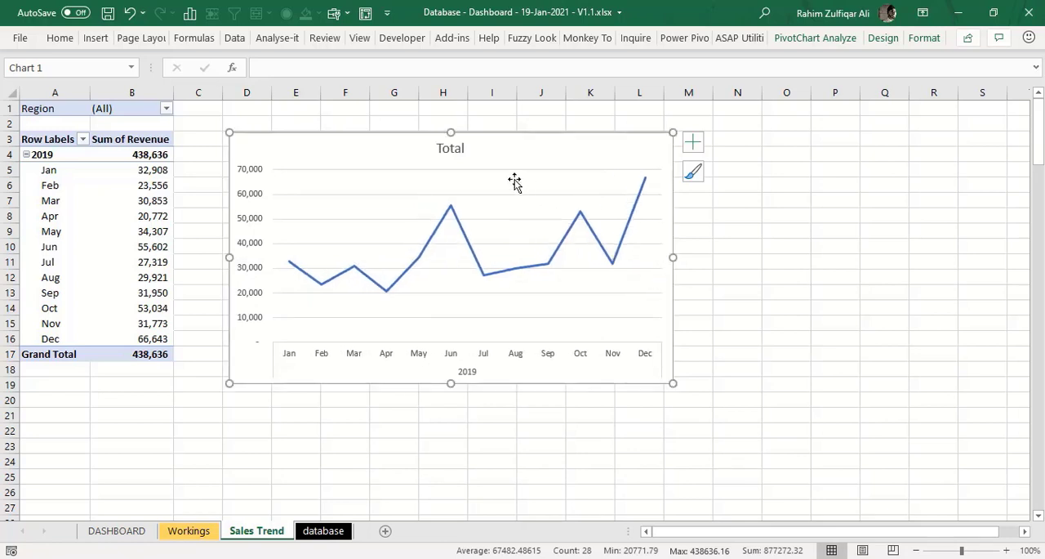
- Retitle the revenue line chart as Sales Trend Monthwise
{"action": "triple_click", "coordinate": [452, 150]}
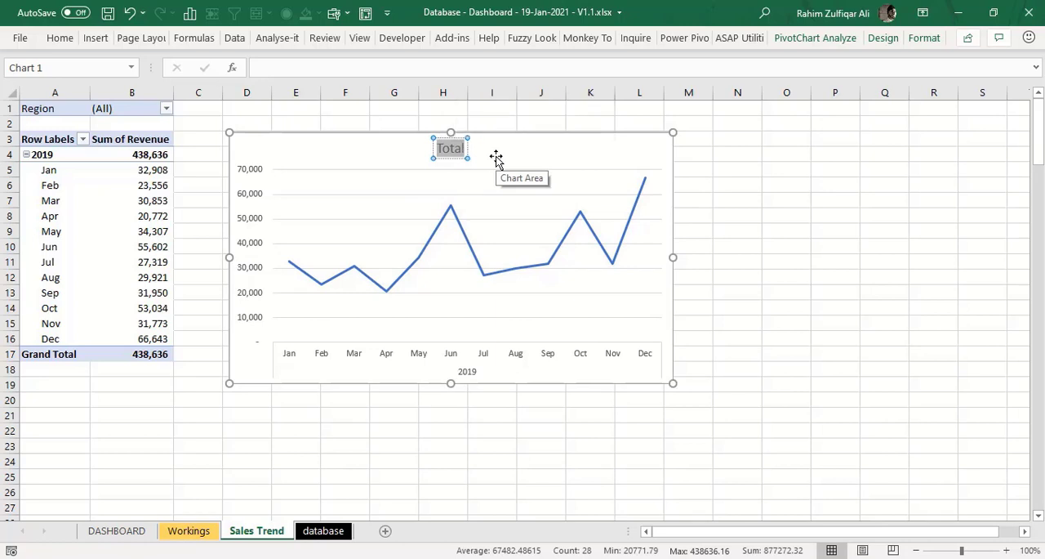
{"action": "type", "text": "Sales Trend MOn"}
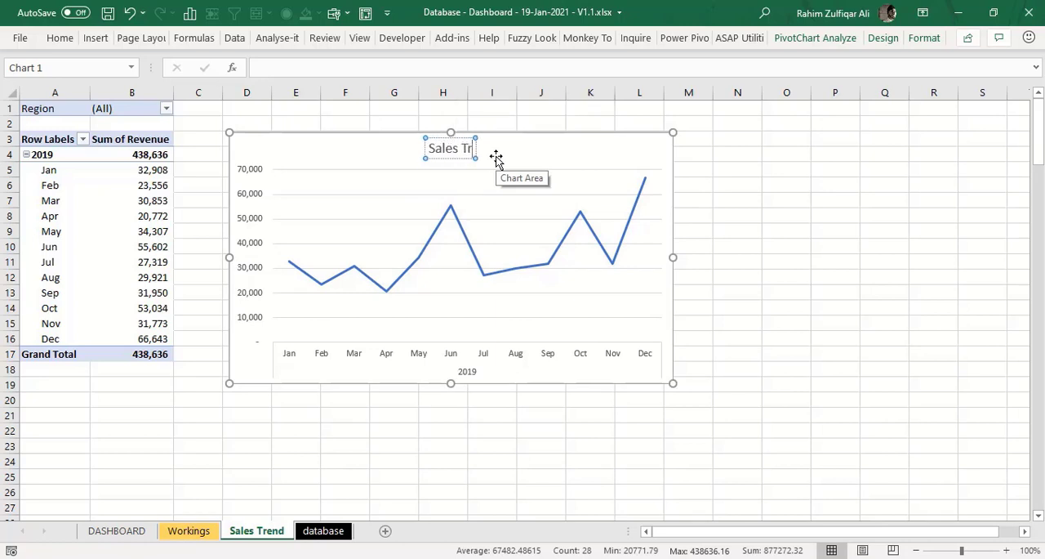
{"action": "key", "text": "BackSpace"}
{"action": "key", "text": "BackSpace"}
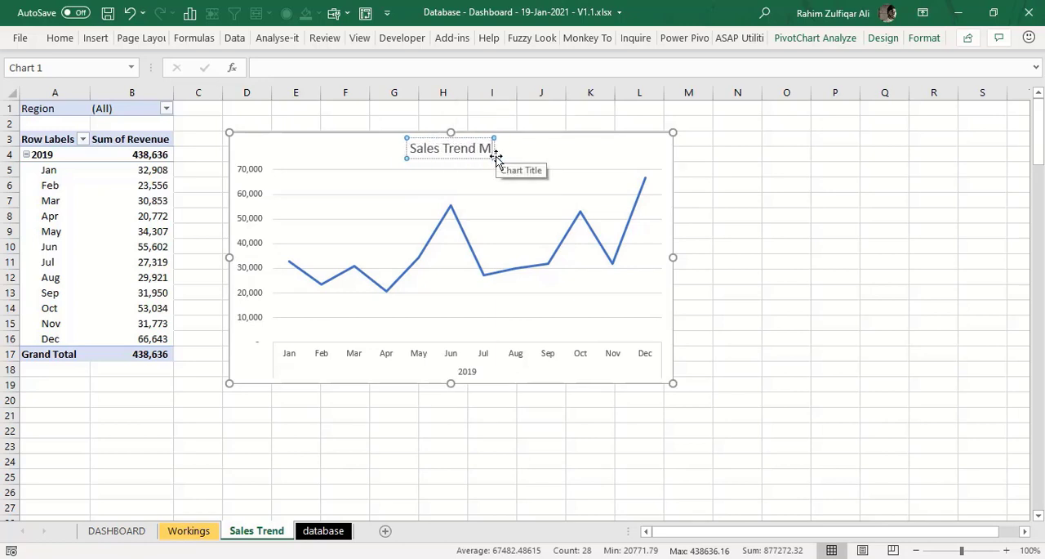
{"action": "type", "text": "onthwise"}
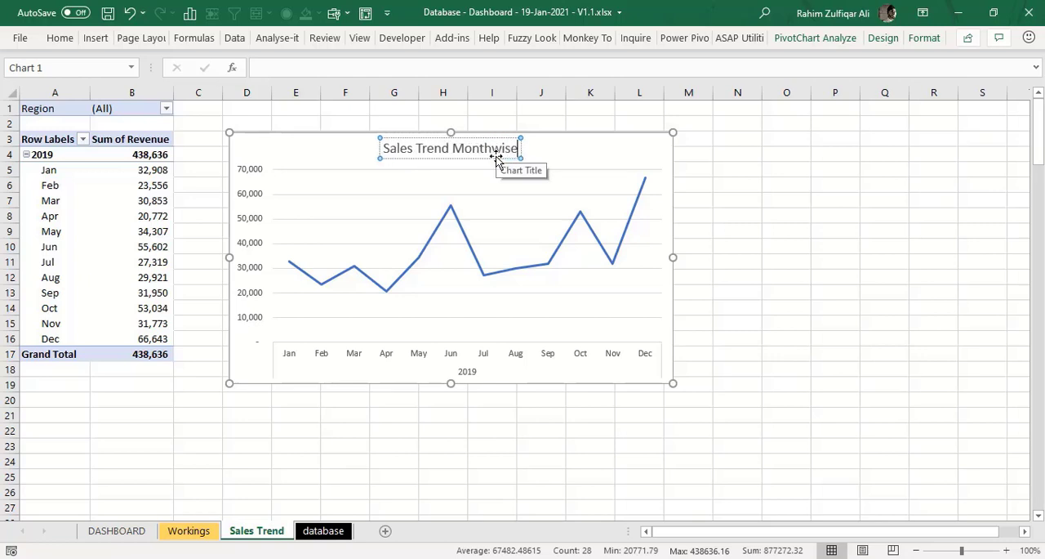
- Add data labels to the chart's revenue line and position them above the points
{"action": "left_click", "coordinate": [451, 206]}
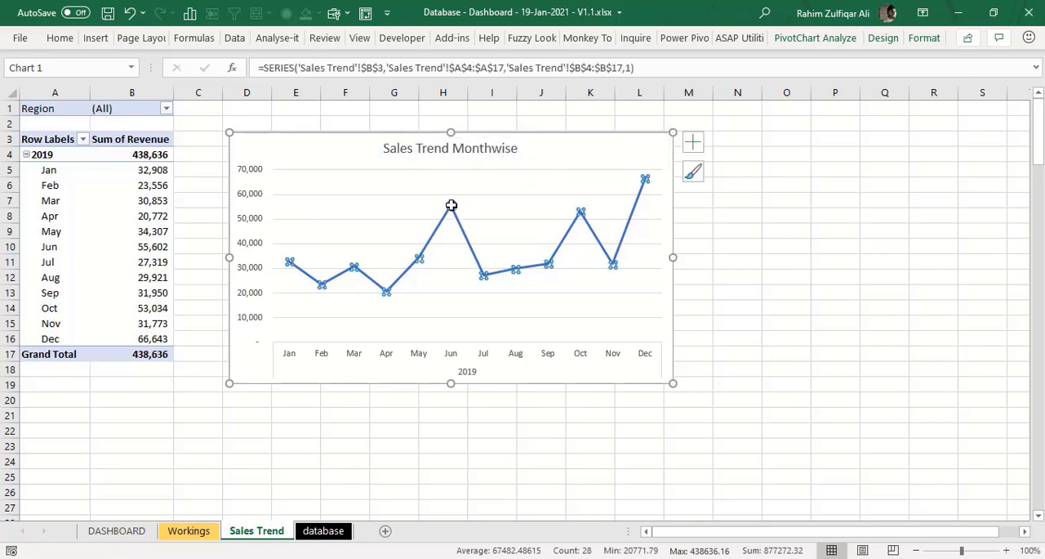
{"action": "right_click", "coordinate": [452, 208]}
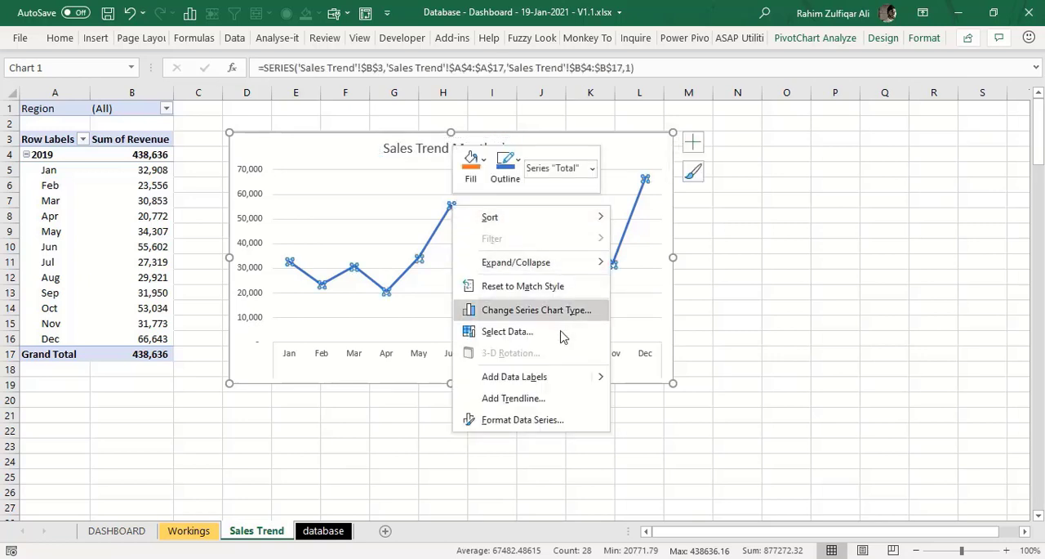
{"action": "key", "text": "Escape"}
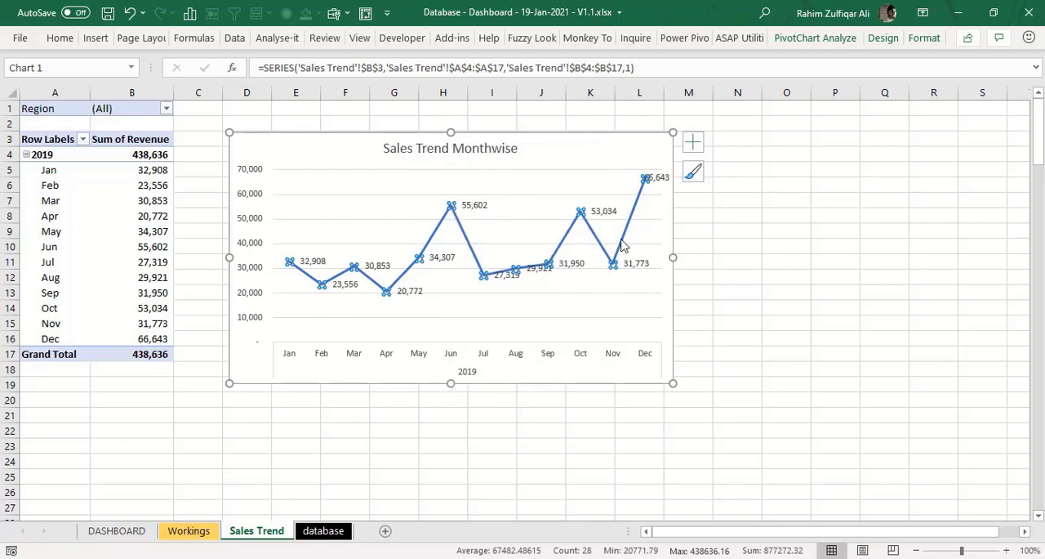
{"action": "left_click", "coordinate": [692, 143]}
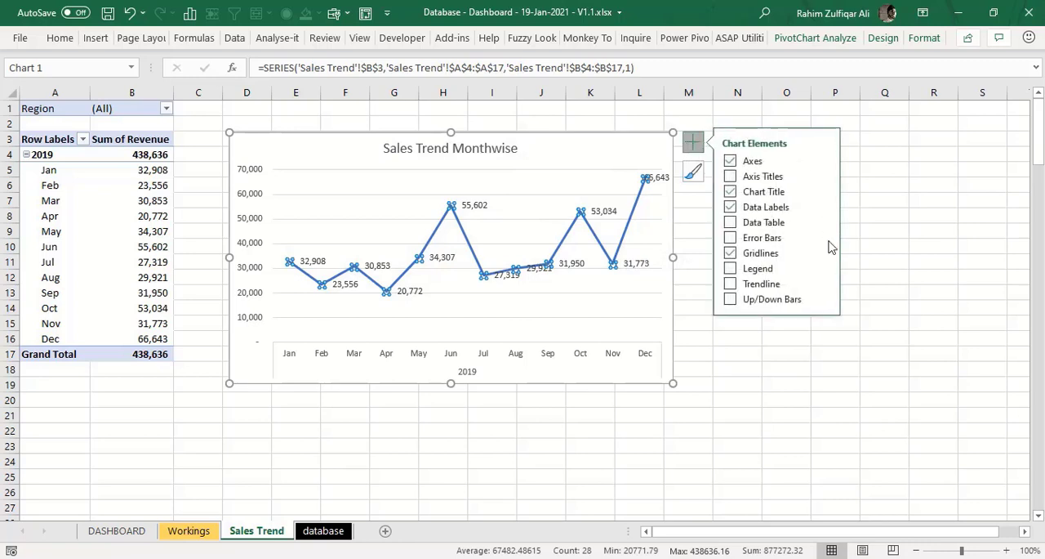
{"action": "left_click", "coordinate": [824, 207]}
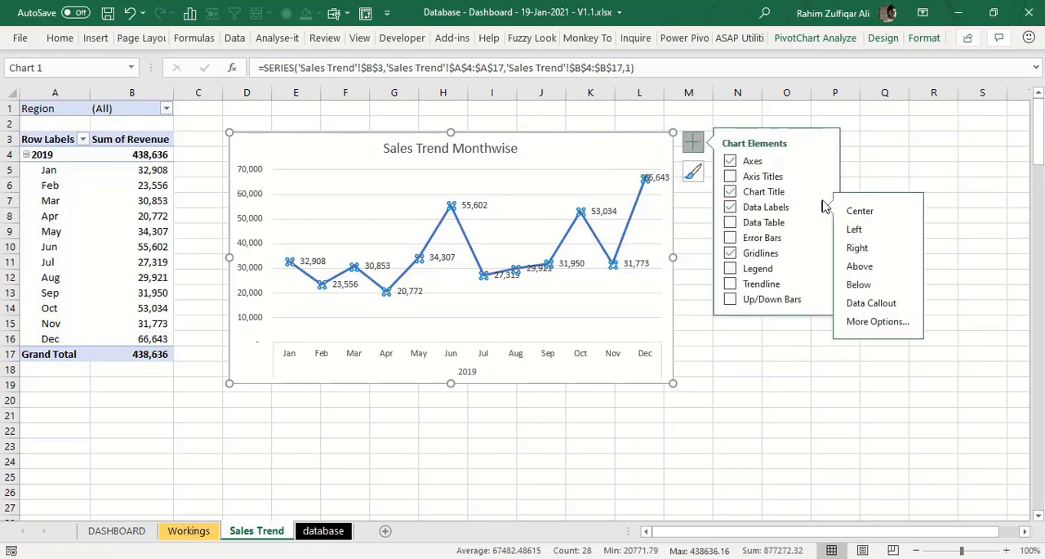
{"action": "left_click", "coordinate": [880, 272]}
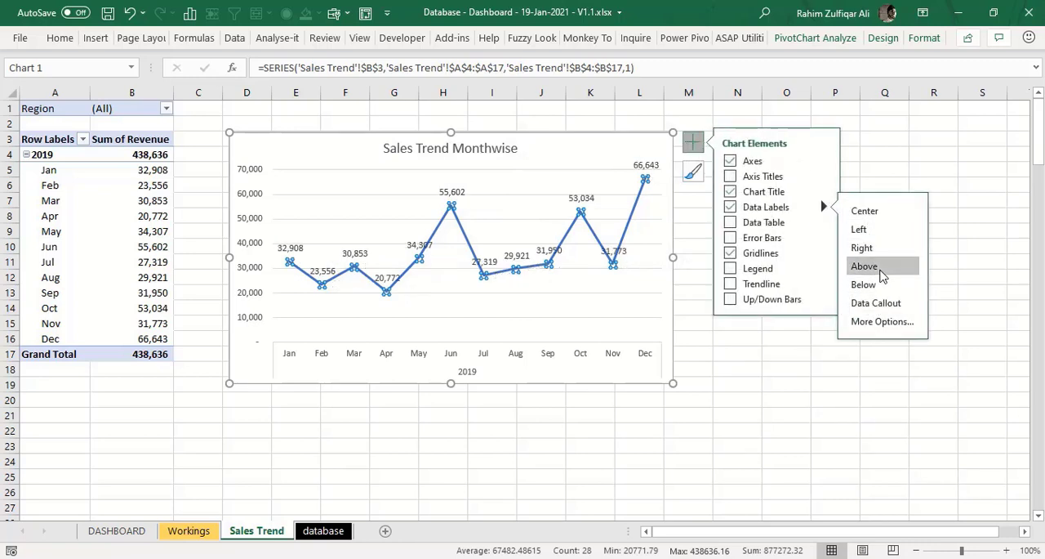
- Delete the chart's horizontal gridlines and its vertical value axis
{"action": "left_click", "coordinate": [489, 196]}
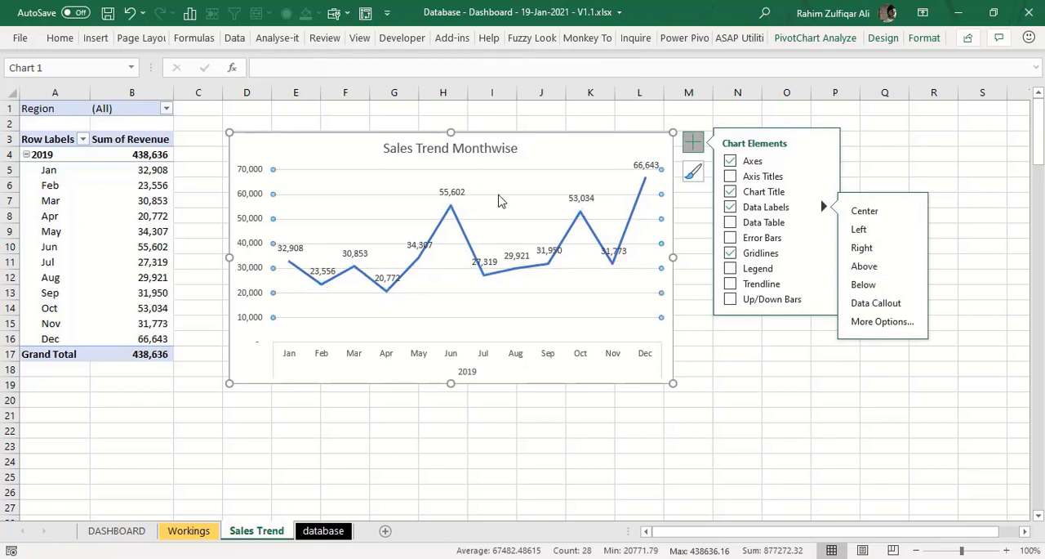
{"action": "key", "text": "Delete"}
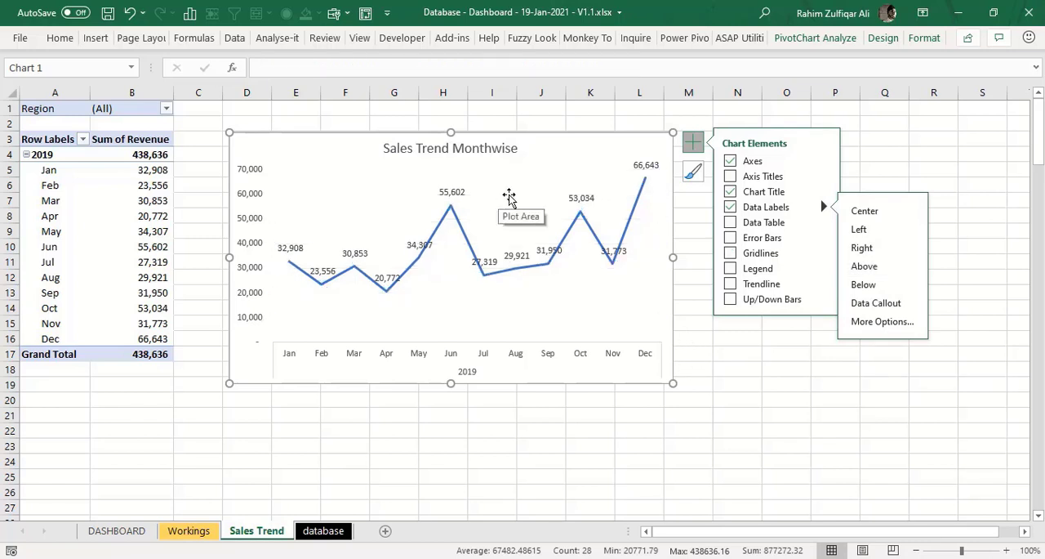
{"action": "left_click", "coordinate": [257, 178]}
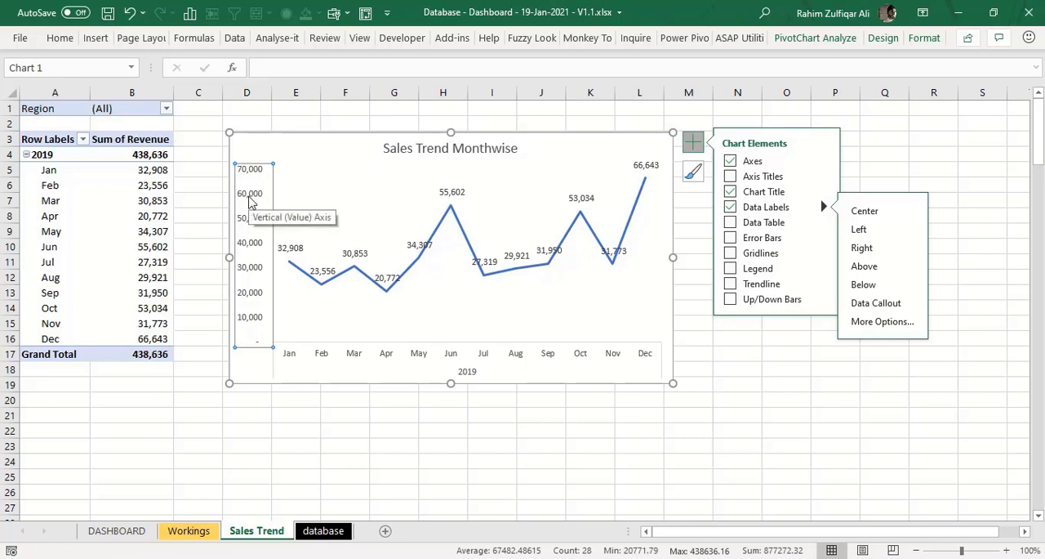
{"action": "key", "text": "Delete"}
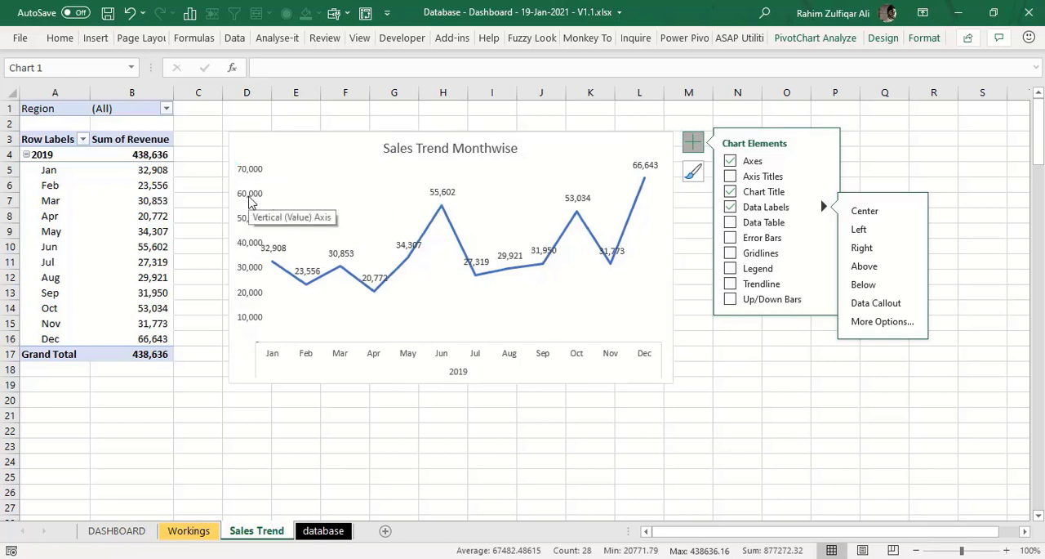
- Reduce the line chart's height so that its lower edge ends at about row 14
{"action": "left_click", "coordinate": [766, 397]}
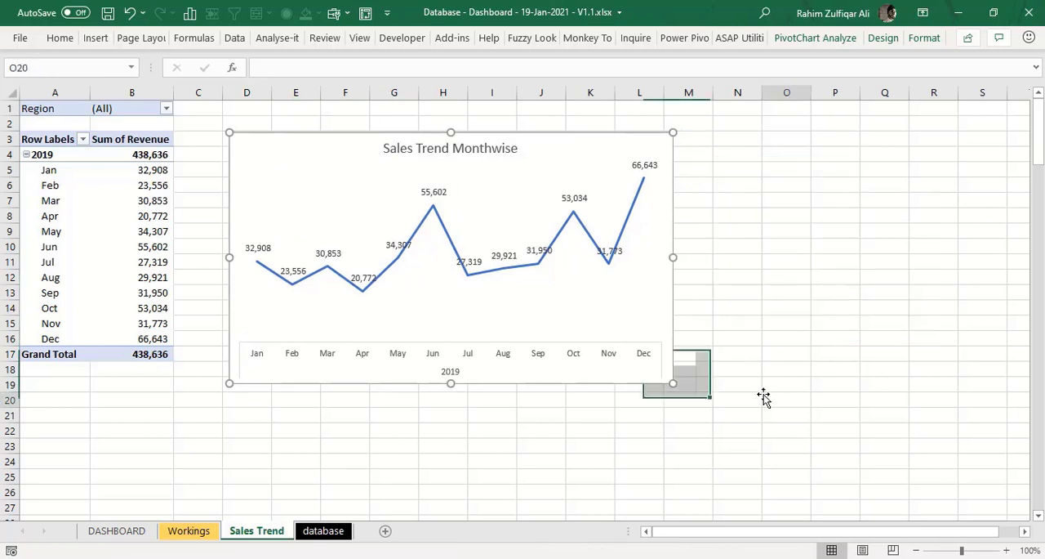
{"action": "left_click", "coordinate": [656, 374]}
{"action": "left_click_drag", "start_coordinate": [669, 380], "coordinate": [673, 321]}
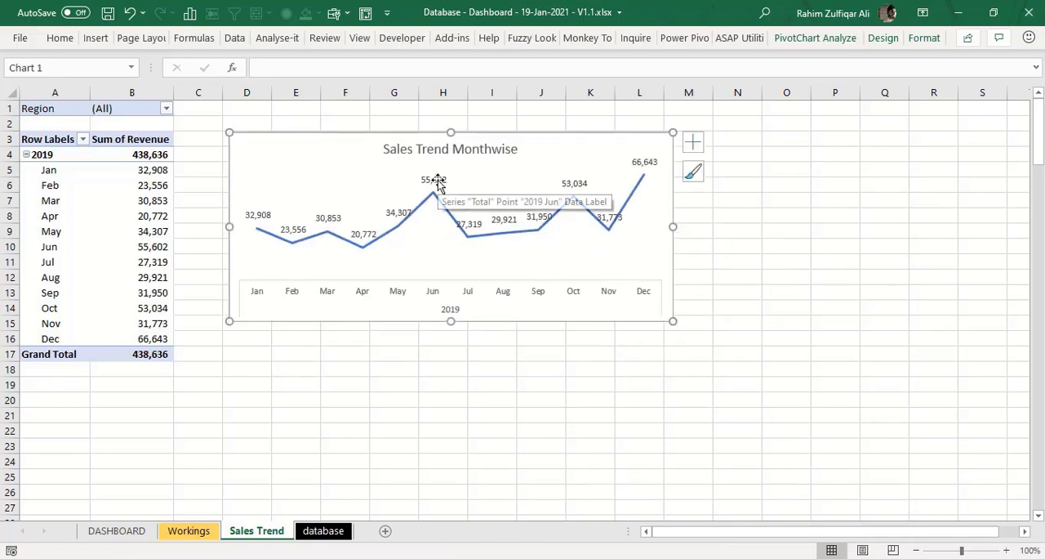
- Give the PivotTable's Sum of Revenue field a custom number format showing dollars in thousands with a K suffix and no decimals
{"action": "left_click", "coordinate": [145, 183]}
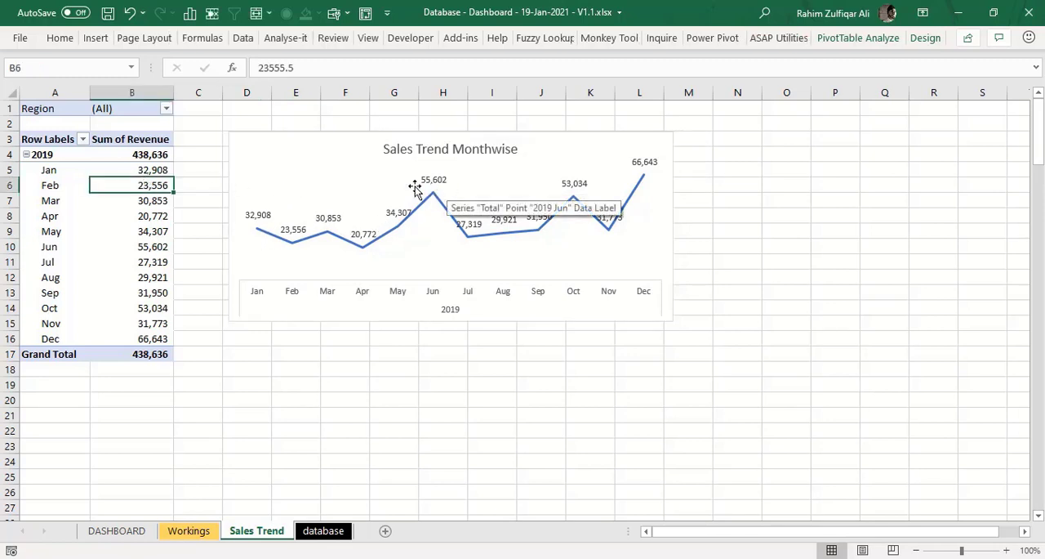
{"action": "right_click", "coordinate": [139, 217]}
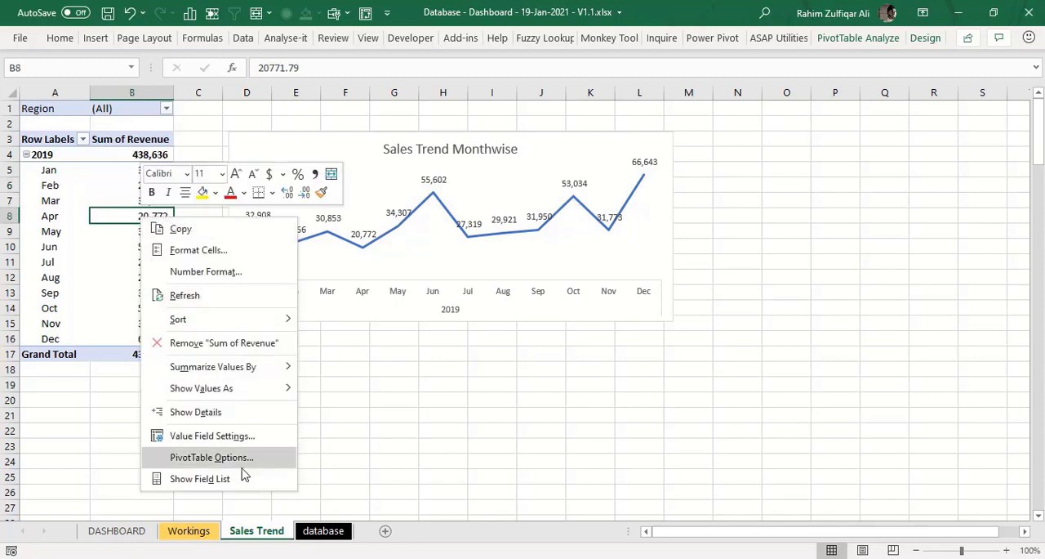
{"action": "left_click", "coordinate": [213, 436]}
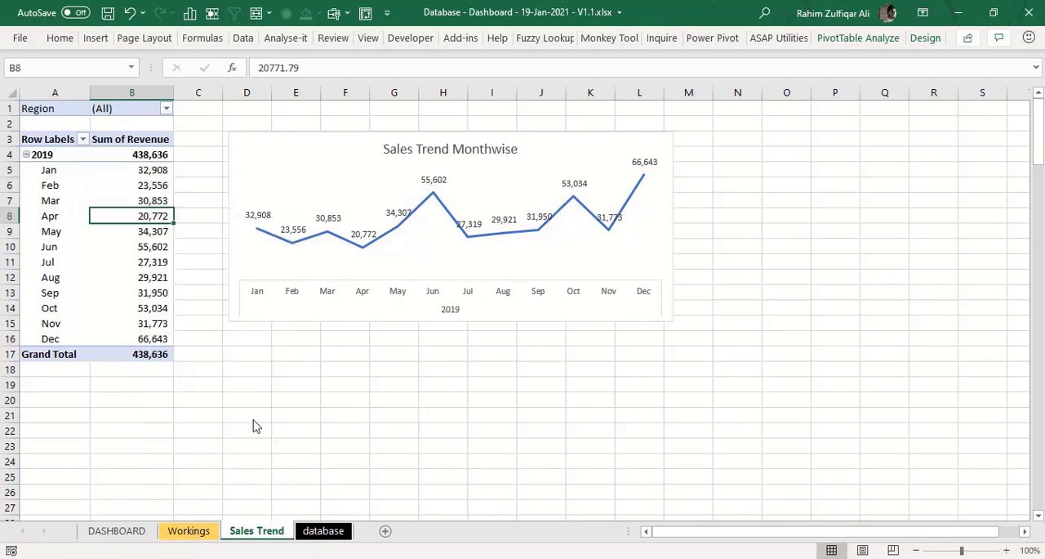
{"action": "left_click_drag", "start_coordinate": [227, 309], "coordinate": [463, 202]}
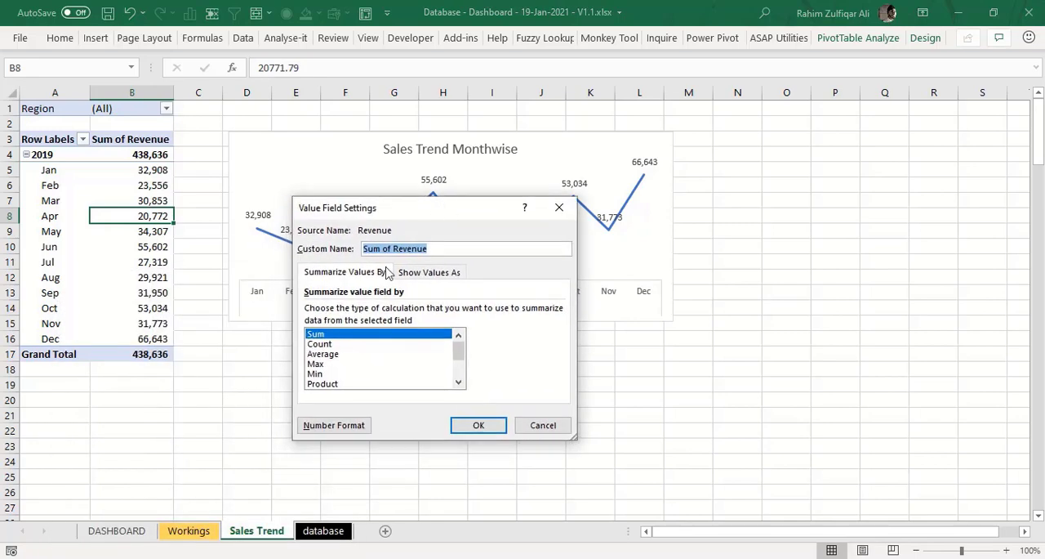
{"action": "left_click", "coordinate": [331, 425]}
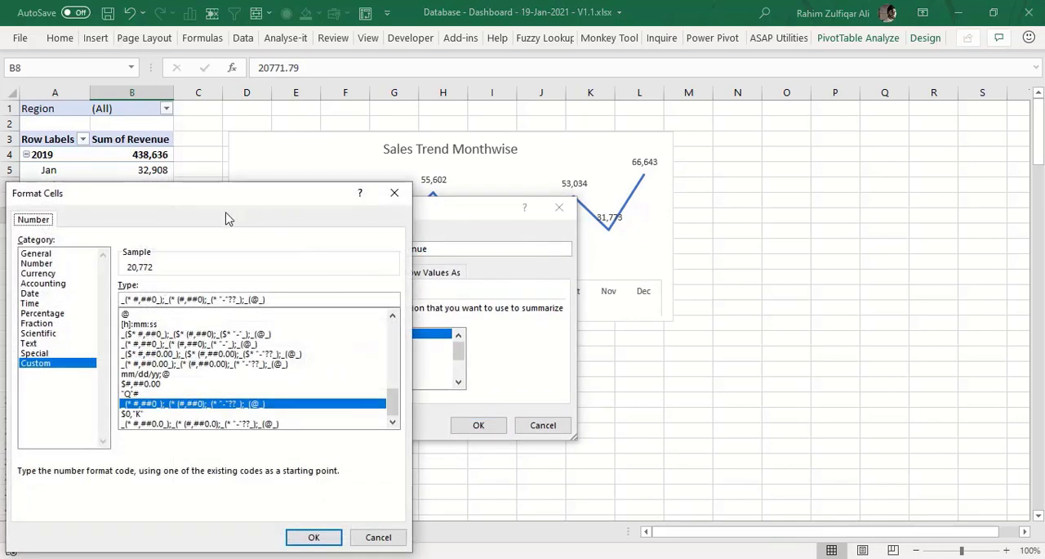
{"action": "left_click_drag", "start_coordinate": [226, 198], "coordinate": [535, 122]}
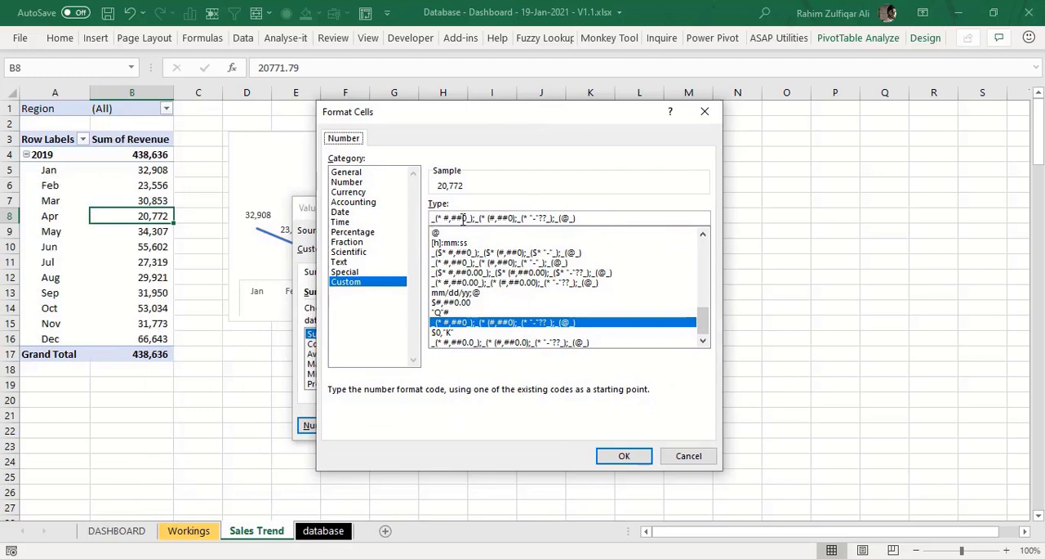
{"action": "left_click_drag", "start_coordinate": [611, 220], "coordinate": [362, 220]}
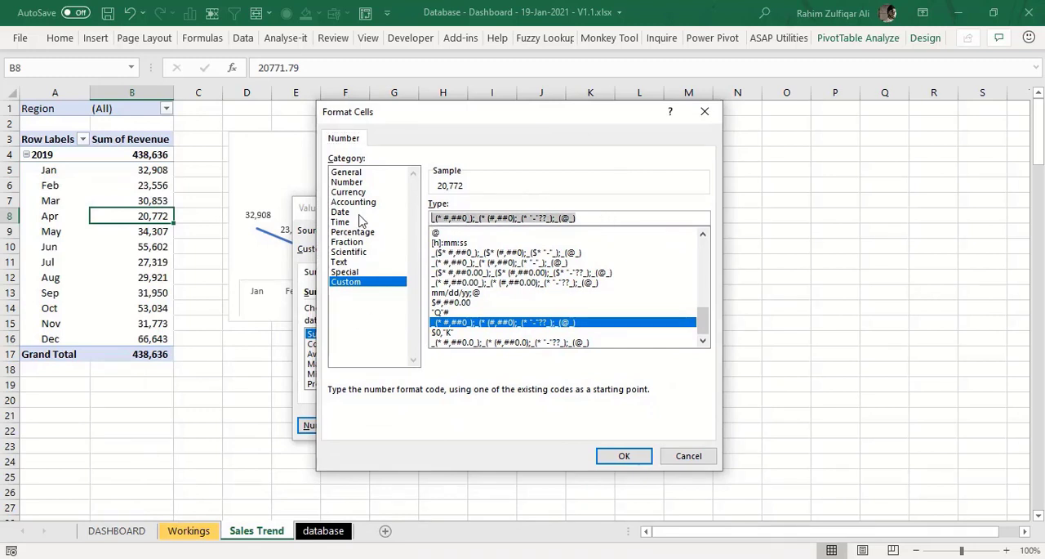
{"action": "type", "text": "$"}
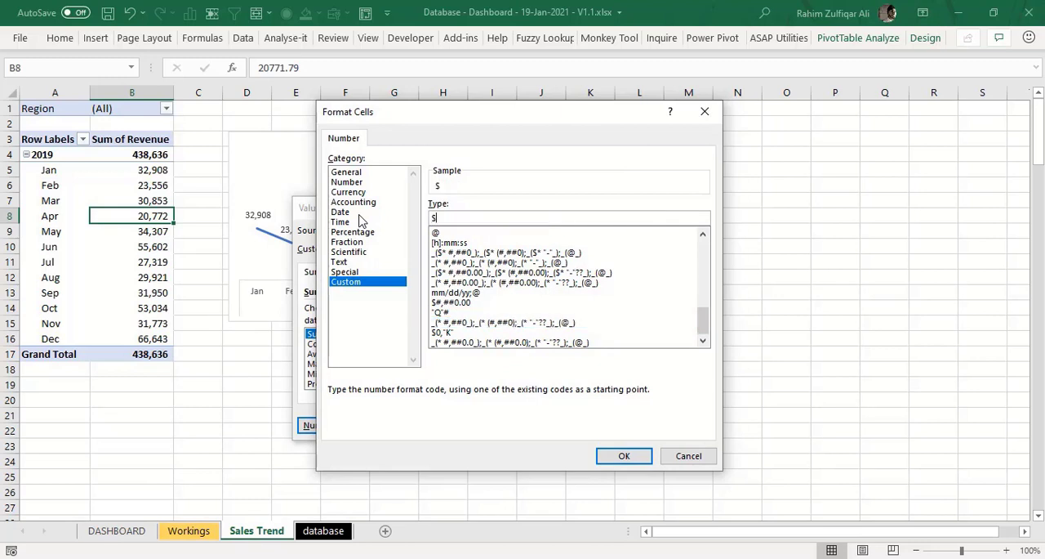
{"action": "type", "text": "#,\"K"}
{"action": "left_click", "coordinate": [608, 457]}
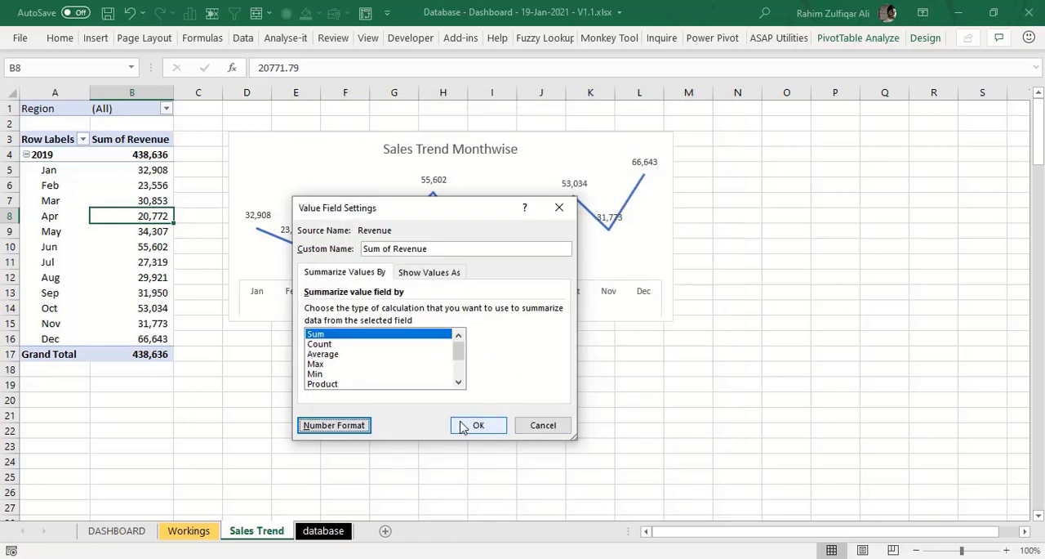
{"action": "left_click", "coordinate": [471, 425]}
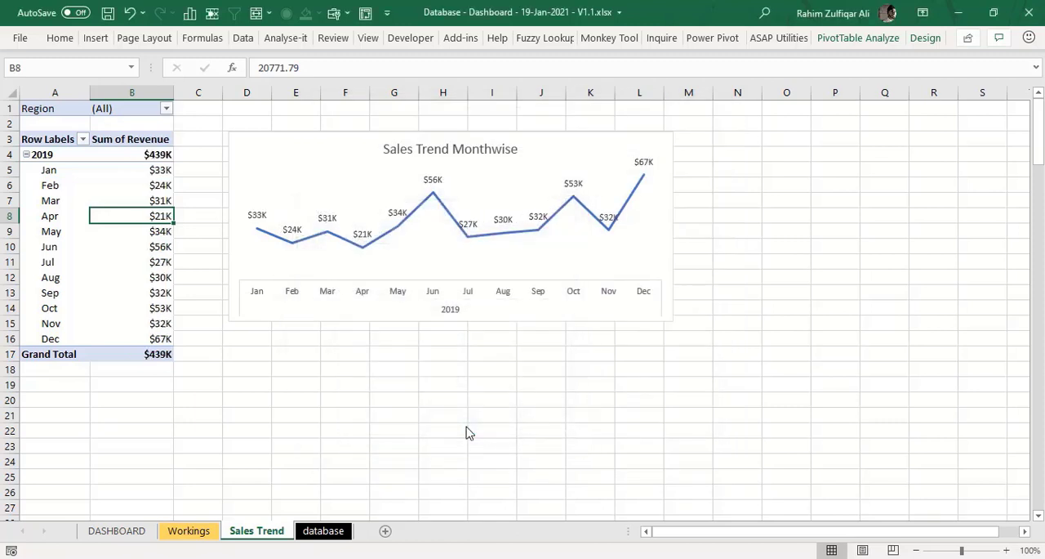
{"action": "left_click", "coordinate": [139, 172]}
{"action": "left_click_drag", "start_coordinate": [153, 154], "coordinate": [142, 332]}
{"action": "left_click", "coordinate": [141, 280]}
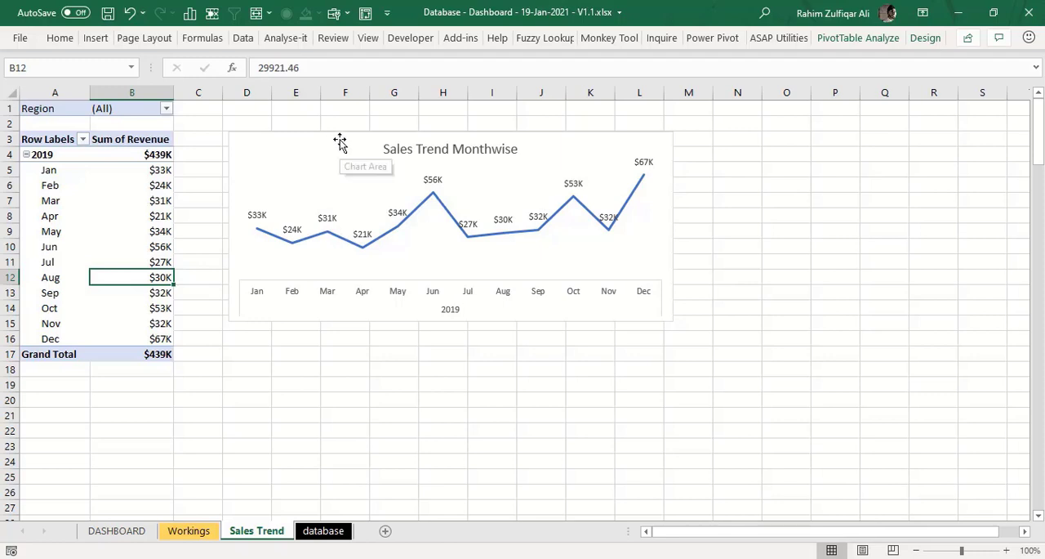
- Copy the Sales Trend Monthwise chart to the DASHBOARD sheet and place it just below the Quick Summary section, starting around column F
{"action": "left_click", "coordinate": [391, 139]}
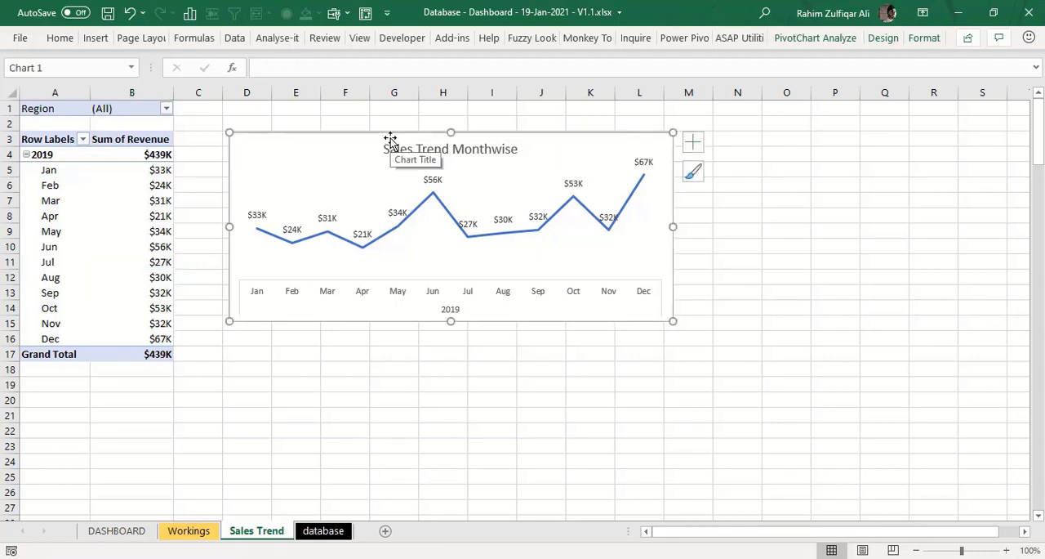
{"action": "left_click", "coordinate": [98, 531]}
{"action": "left_click", "coordinate": [204, 254]}
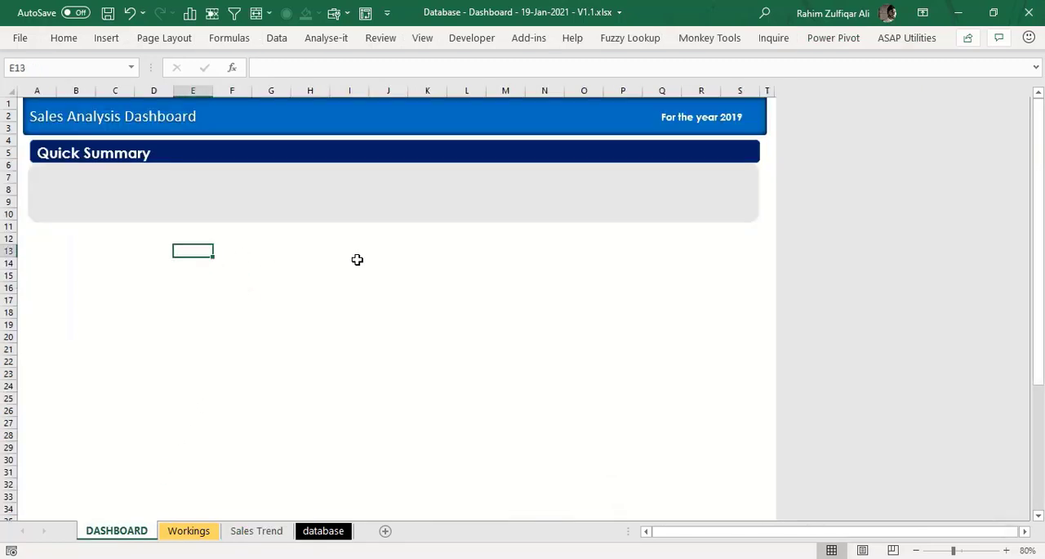
{"action": "key", "text": "ctrl+v"}
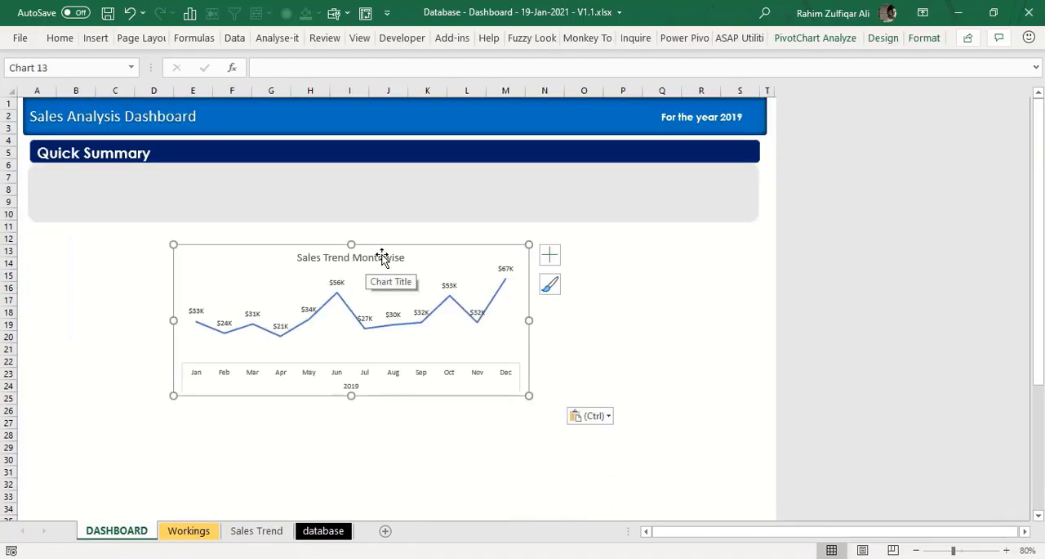
{"action": "left_click_drag", "start_coordinate": [390, 249], "coordinate": [420, 231]}
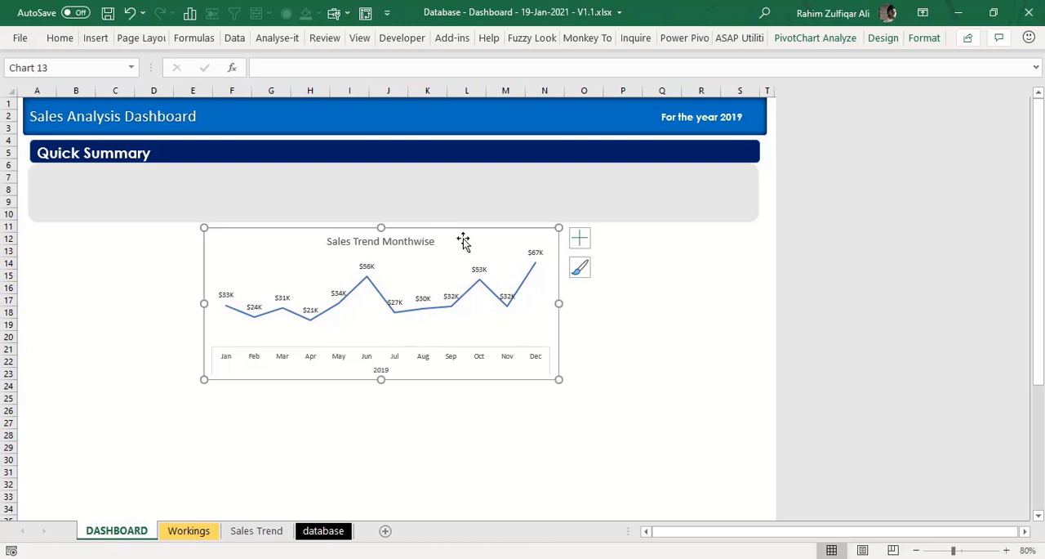
{"action": "left_click", "coordinate": [691, 316]}
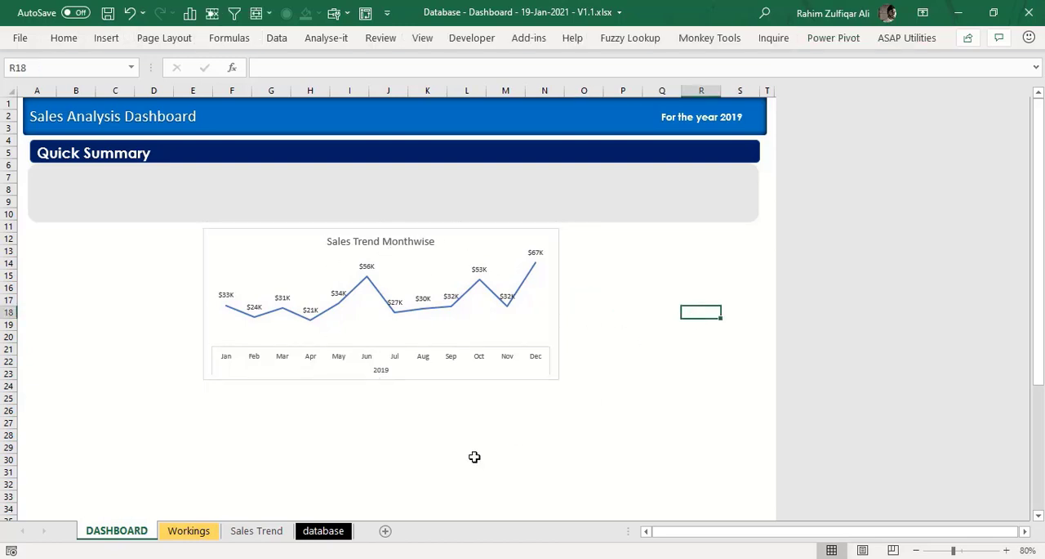
- Duplicate the Sales Trend sheet right after the original and rename the copy as Deal Count by Revenue
{"action": "left_click", "coordinate": [266, 534]}
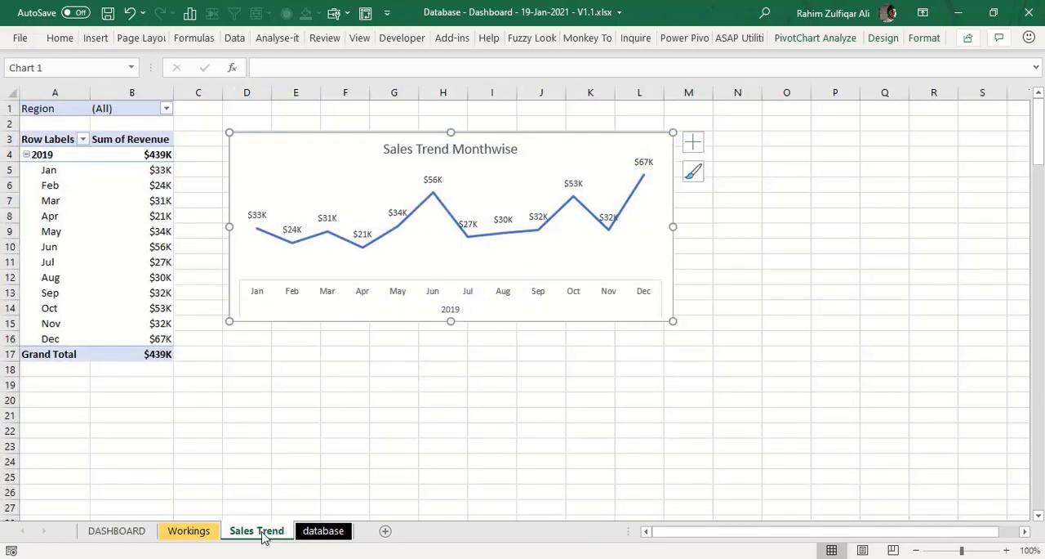
{"action": "left_click_drag", "start_coordinate": [266, 536], "coordinate": [313, 537]}
{"action": "left_click_drag", "start_coordinate": [312, 535], "coordinate": [315, 535]}
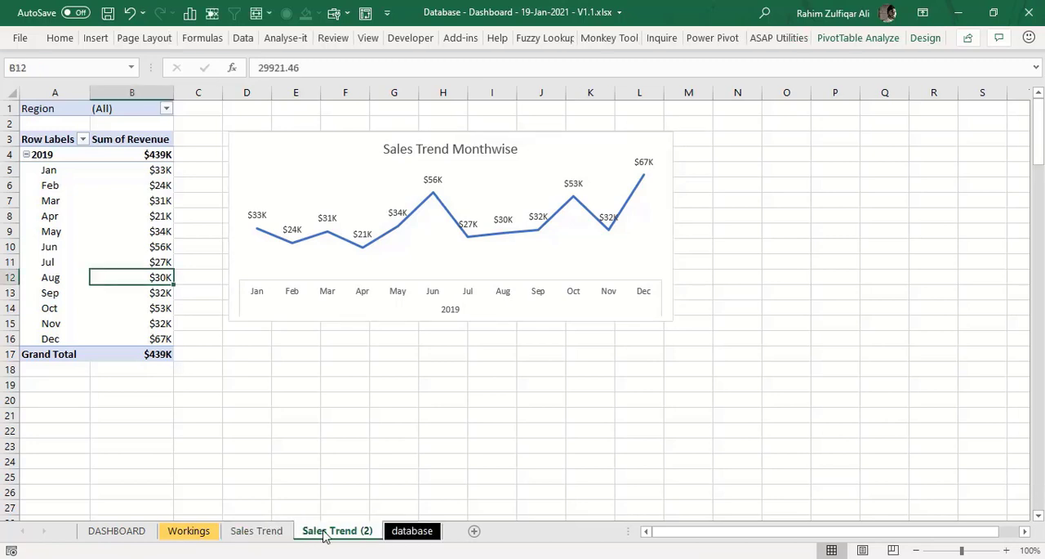
{"action": "double_click", "coordinate": [324, 533]}
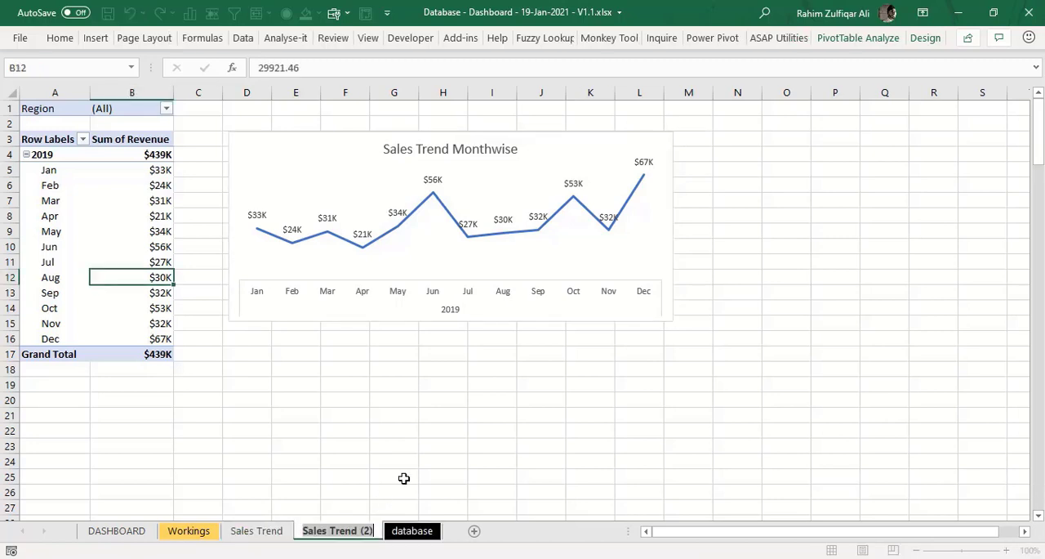
{"action": "type", "text": "Deal C"}
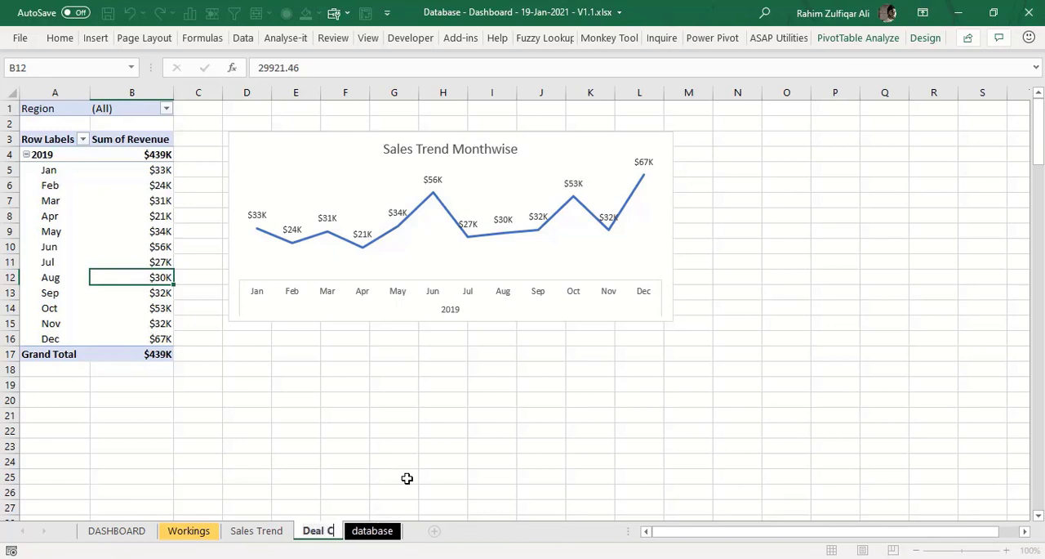
{"action": "type", "text": "ount"}
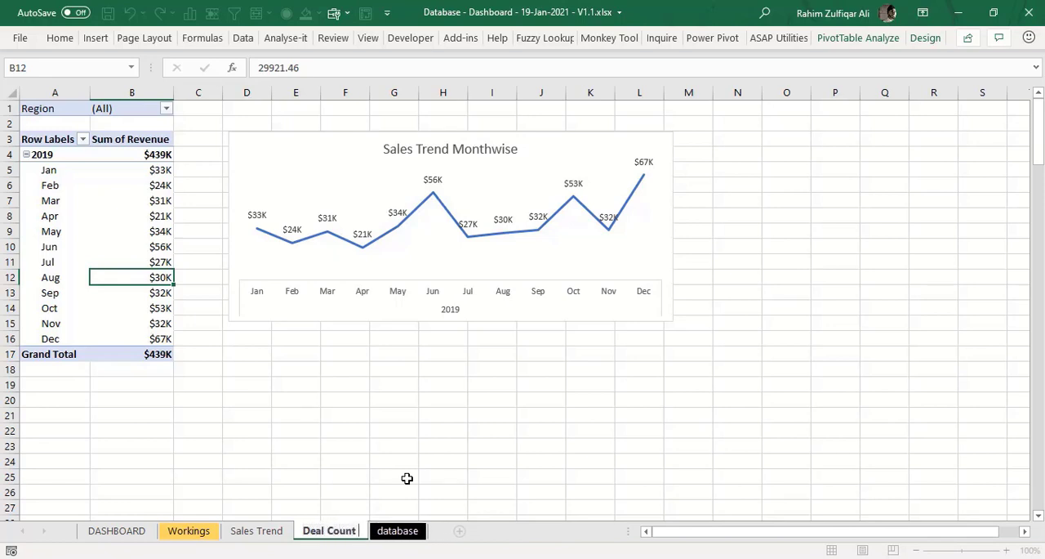
{"action": "type", "text": " by Revenue"}
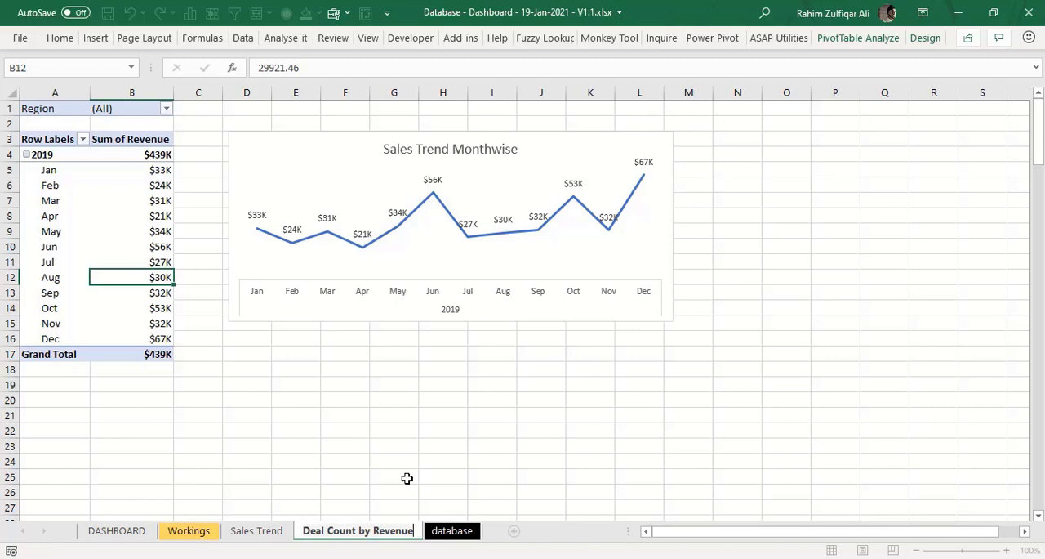
{"action": "key", "text": "Return"}
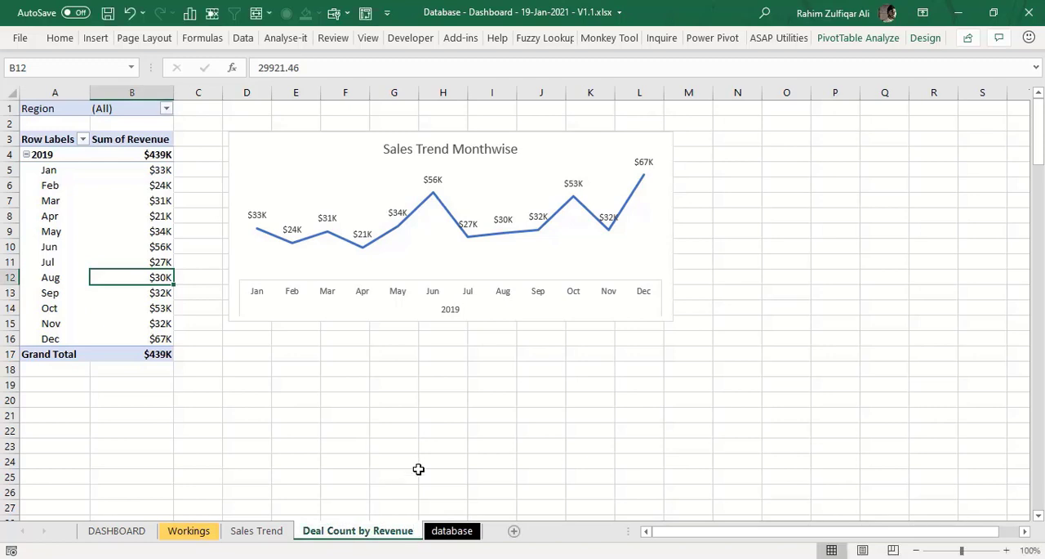
- Delete the duplicated trend chart, then replace Order Date and Years with Revenue in the PivotTable's rows
{"action": "left_click", "coordinate": [266, 137]}
{"action": "key", "text": "Delete"}
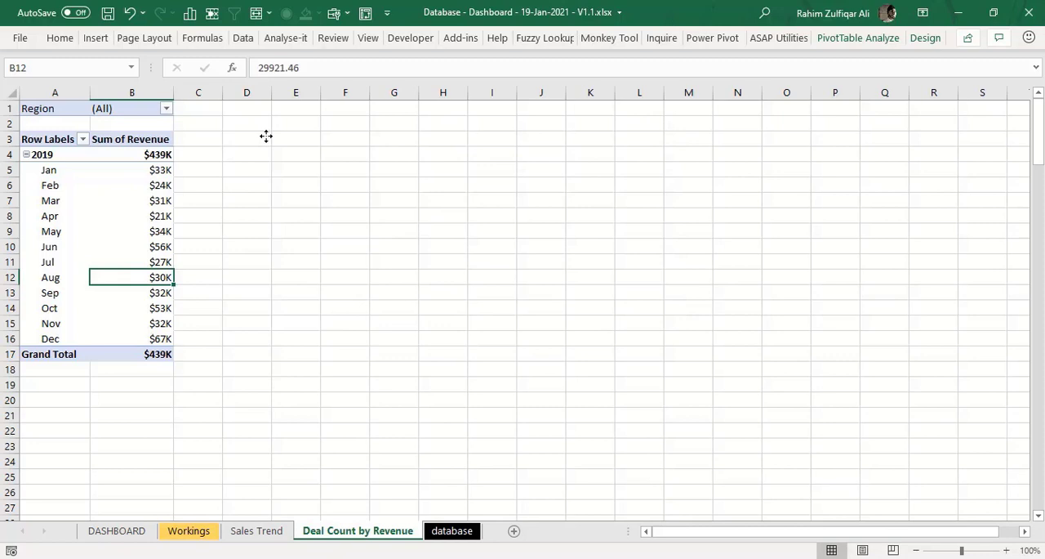
{"action": "right_click", "coordinate": [144, 202]}
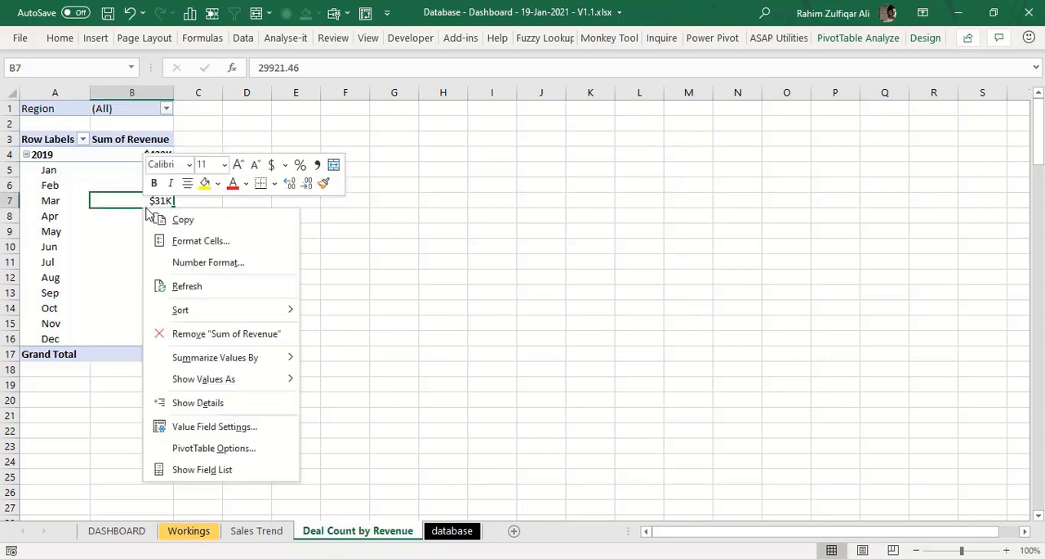
{"action": "left_click", "coordinate": [207, 470]}
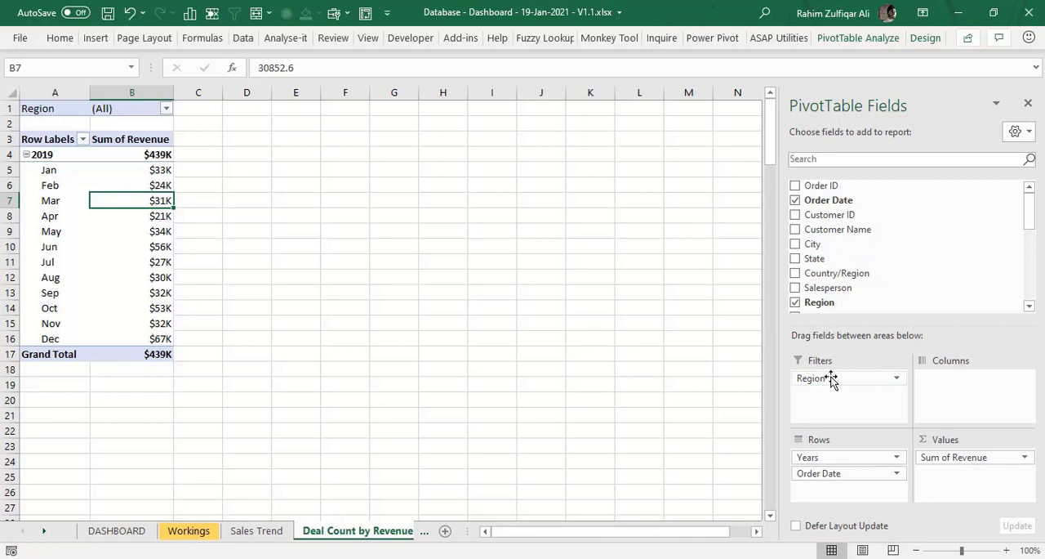
{"action": "left_click_drag", "start_coordinate": [1029, 204], "coordinate": [928, 194]}
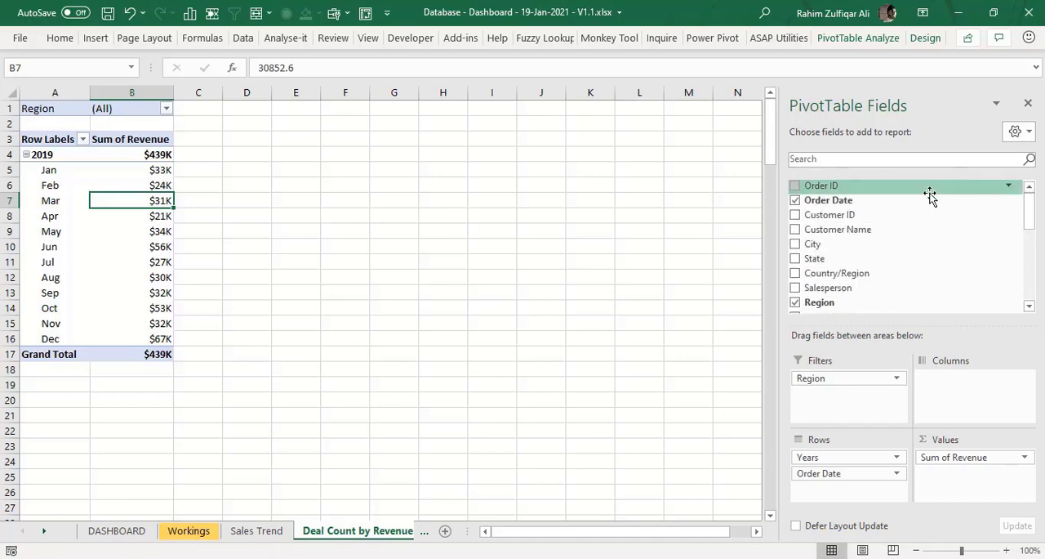
{"action": "left_click", "coordinate": [795, 201]}
{"action": "left_click_drag", "start_coordinate": [1031, 210], "coordinate": [1029, 304]}
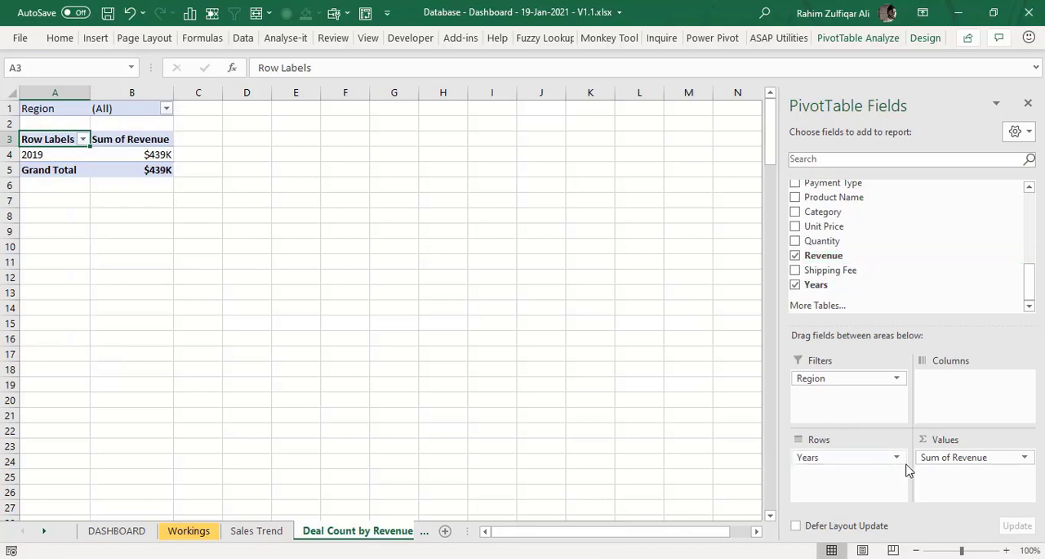
{"action": "left_click_drag", "start_coordinate": [887, 459], "coordinate": [861, 480]}
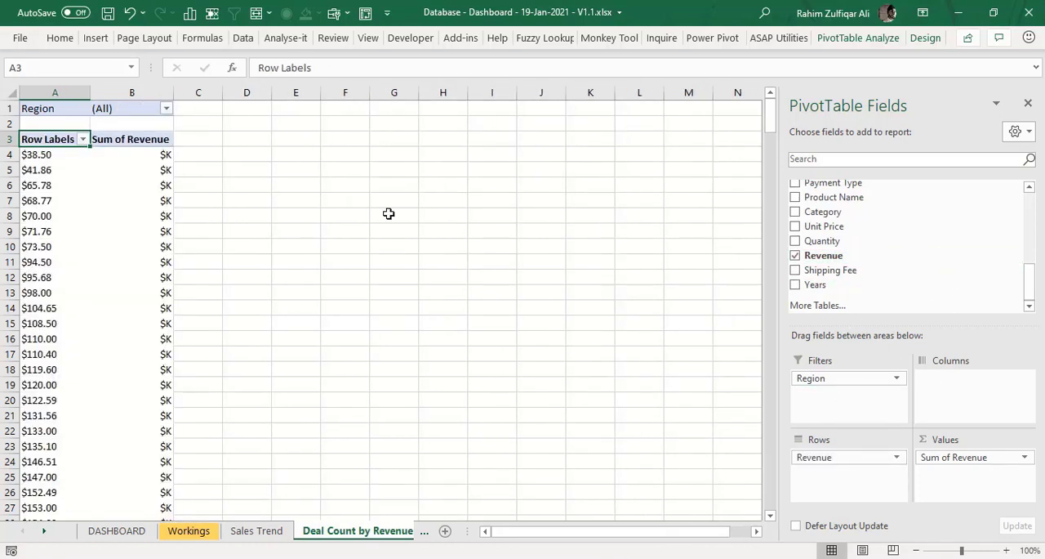
- Group the PivotTable's Revenue row labels starting at 0 and ending at 4000, in intervals of 1000
{"action": "left_click", "coordinate": [45, 186]}
{"action": "right_click", "coordinate": [45, 185]}
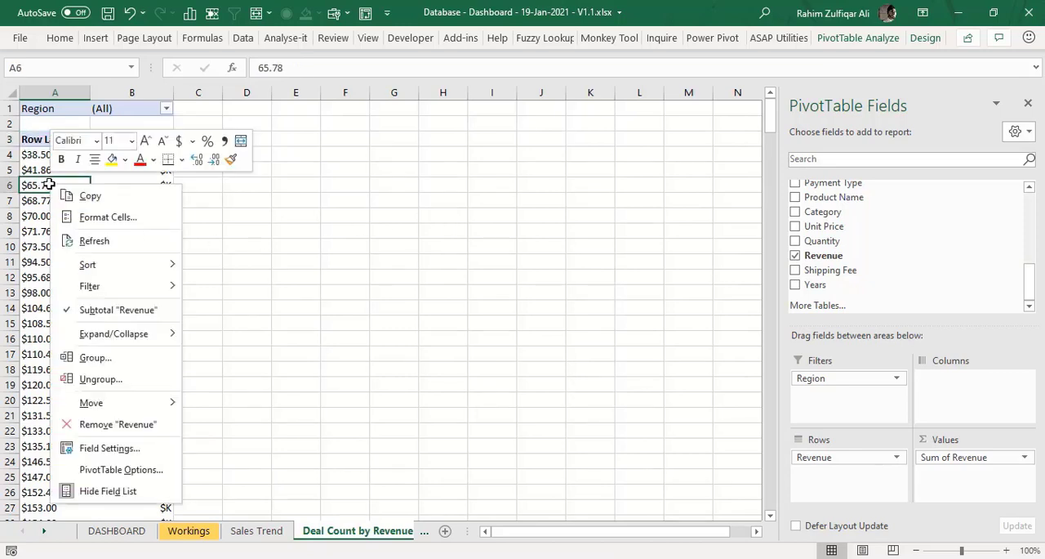
{"action": "left_click", "coordinate": [130, 360]}
{"action": "left_click_drag", "start_coordinate": [116, 301], "coordinate": [456, 267]}
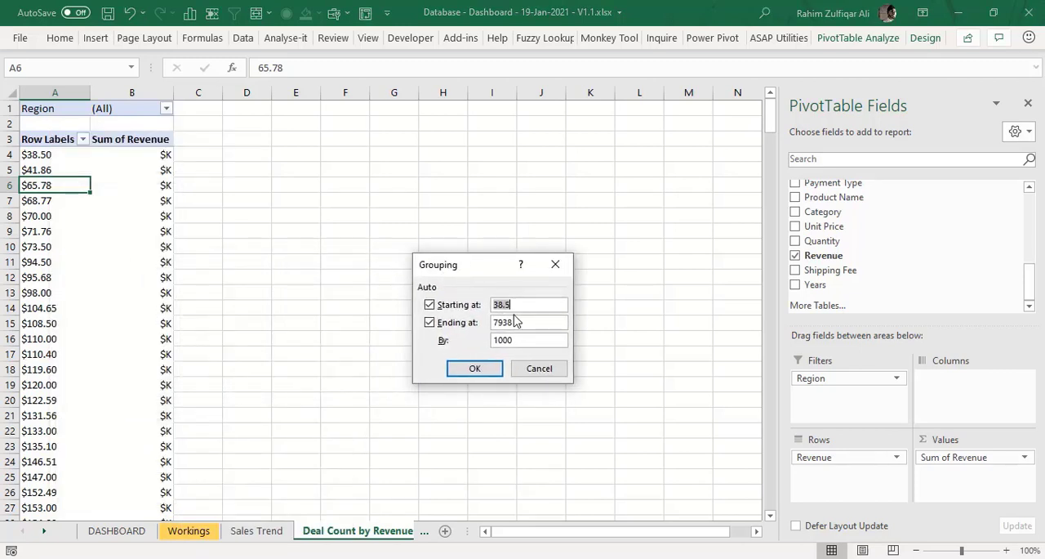
{"action": "type", "text": "0"}
{"action": "key", "text": "Tab"}
{"action": "type", "text": "4000"}
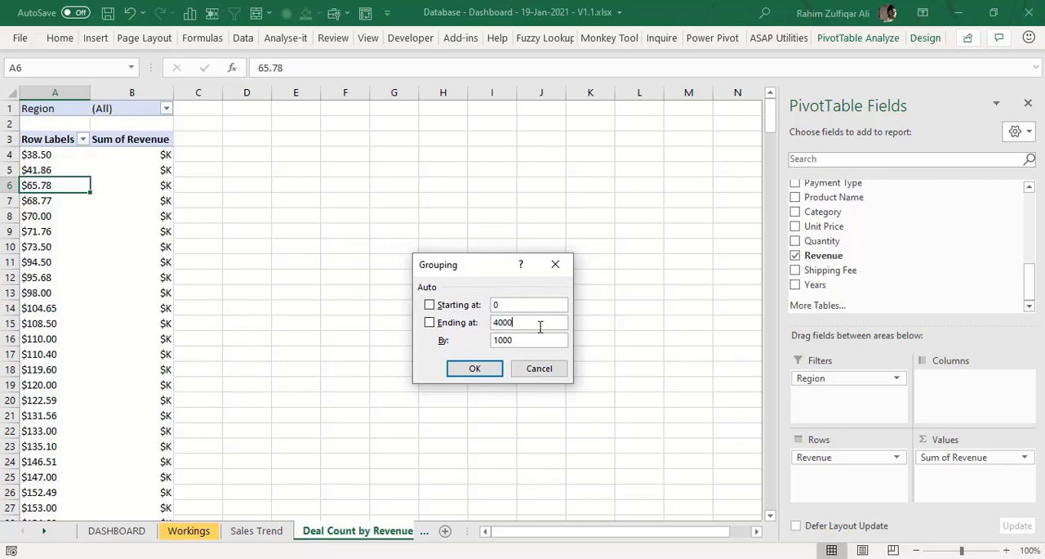
{"action": "left_click", "coordinate": [490, 369]}
- Summarize the Revenue values by Count and check the underlying counts of the 0-1000 and 1000-2000 bands
{"action": "left_click", "coordinate": [152, 155]}
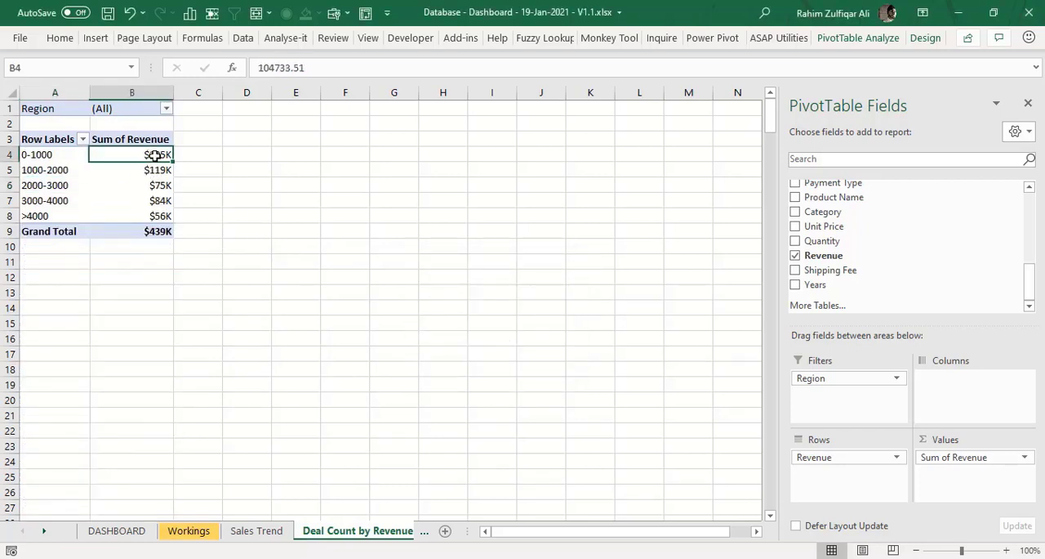
{"action": "right_click", "coordinate": [140, 142]}
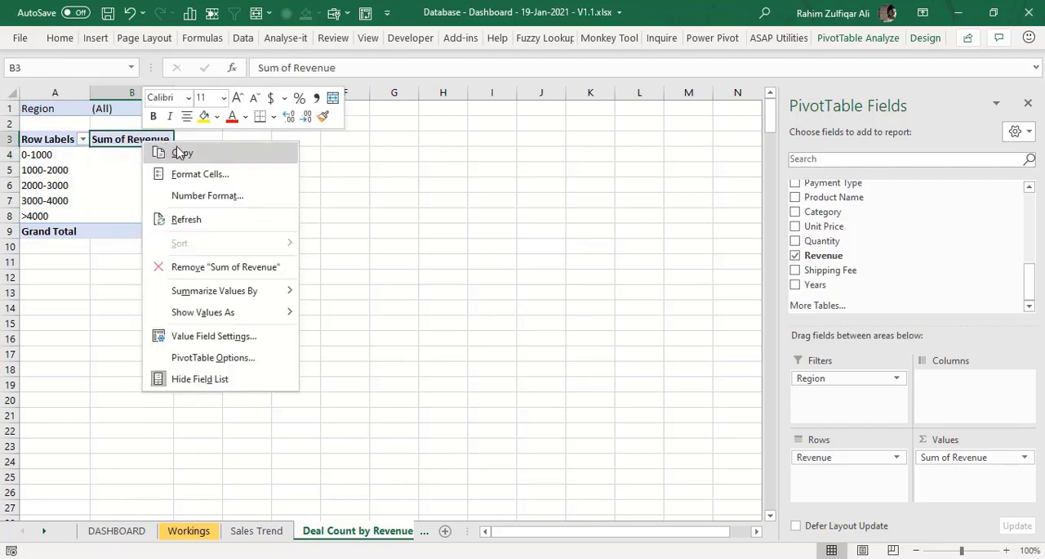
{"action": "left_click", "coordinate": [193, 336]}
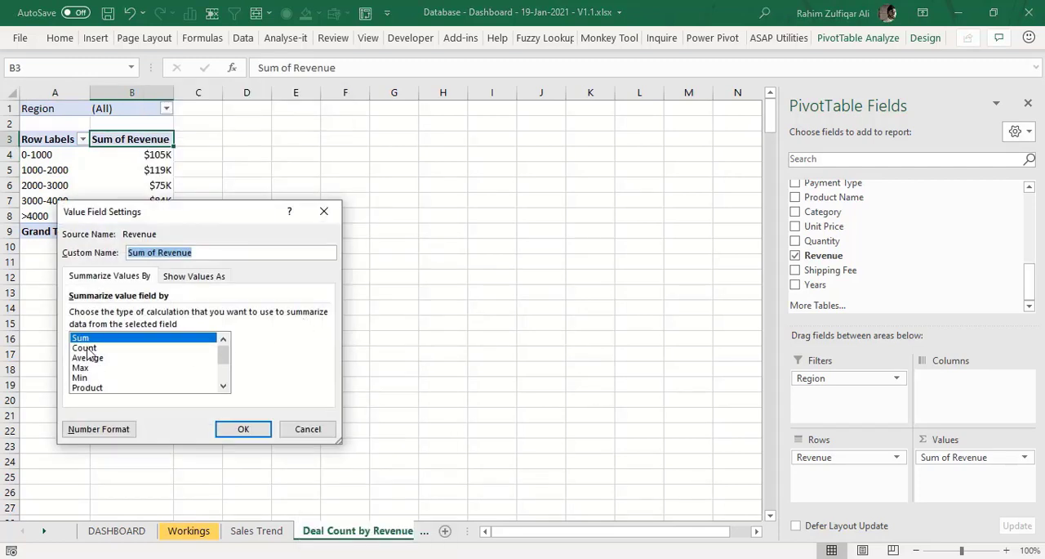
{"action": "left_click", "coordinate": [85, 347]}
{"action": "left_click", "coordinate": [242, 428]}
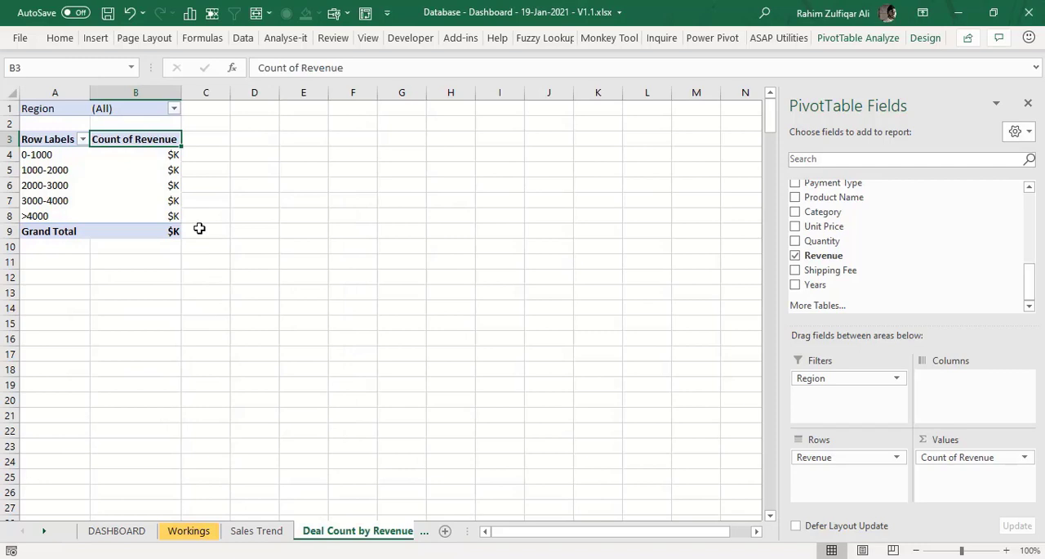
{"action": "left_click", "coordinate": [147, 172]}
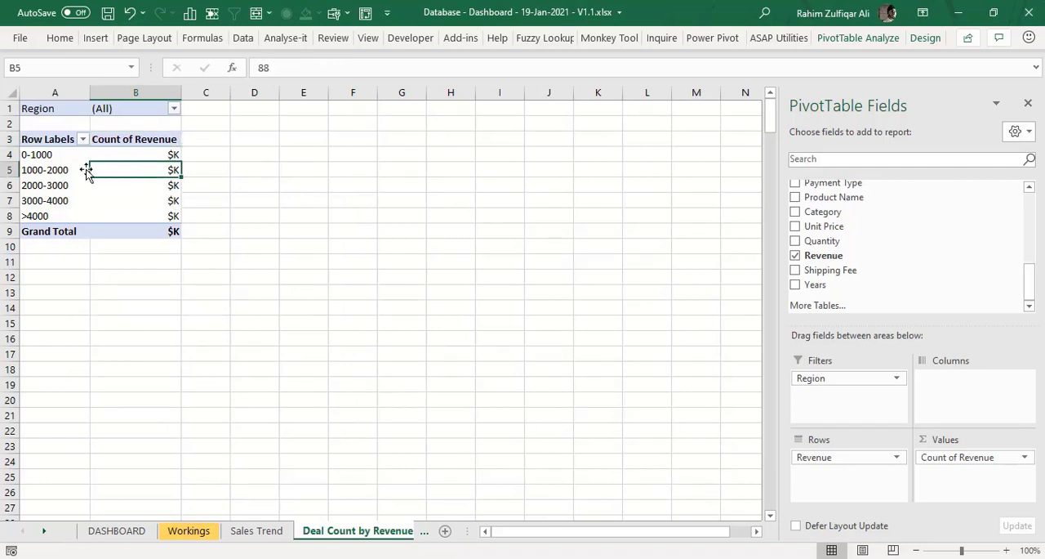
{"action": "left_click", "coordinate": [46, 170]}
{"action": "left_click", "coordinate": [131, 169]}
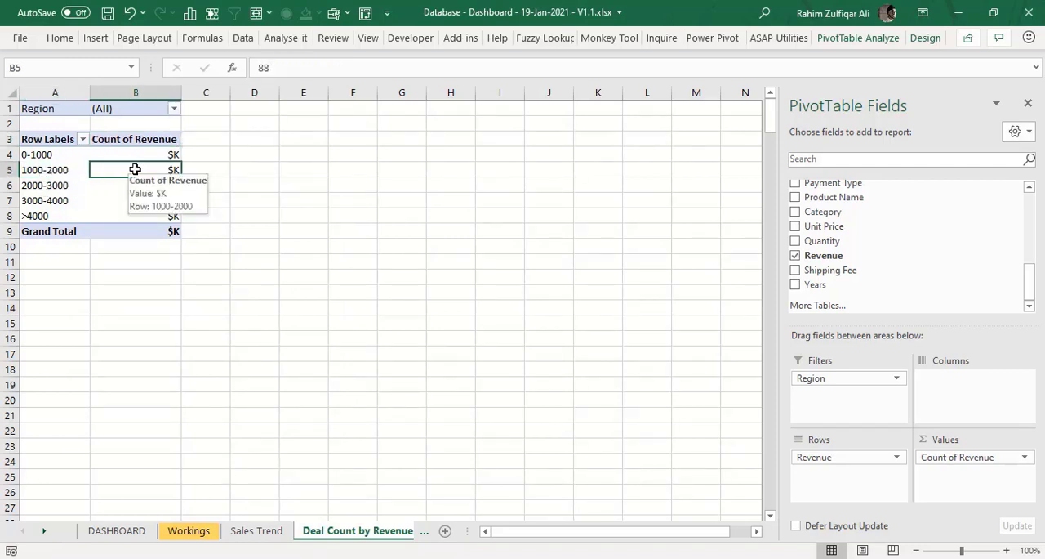
{"action": "left_click", "coordinate": [143, 155]}
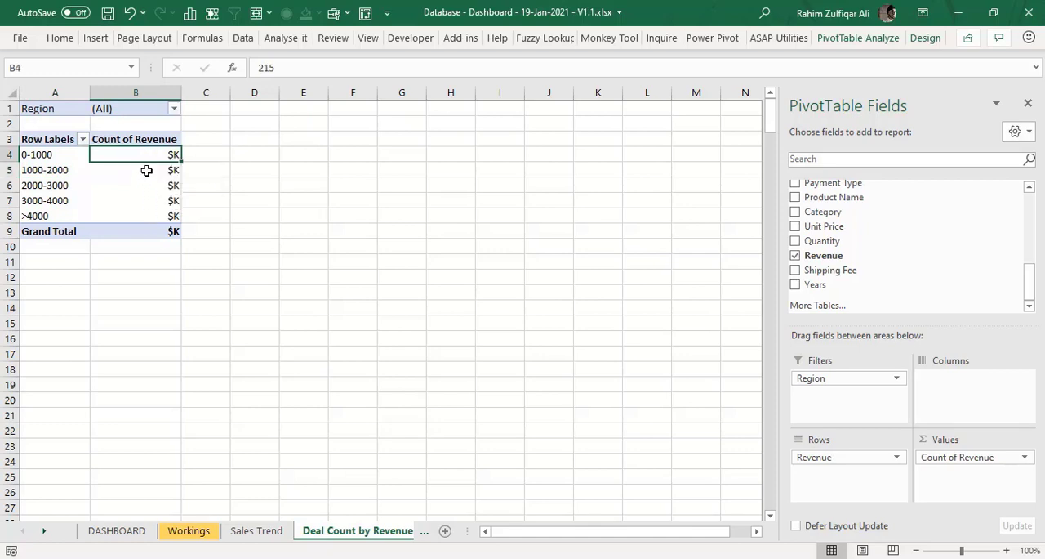
- Switch the PivotTable's Revenue value field to Sum and set its number format to General
{"action": "right_click", "coordinate": [147, 169]}
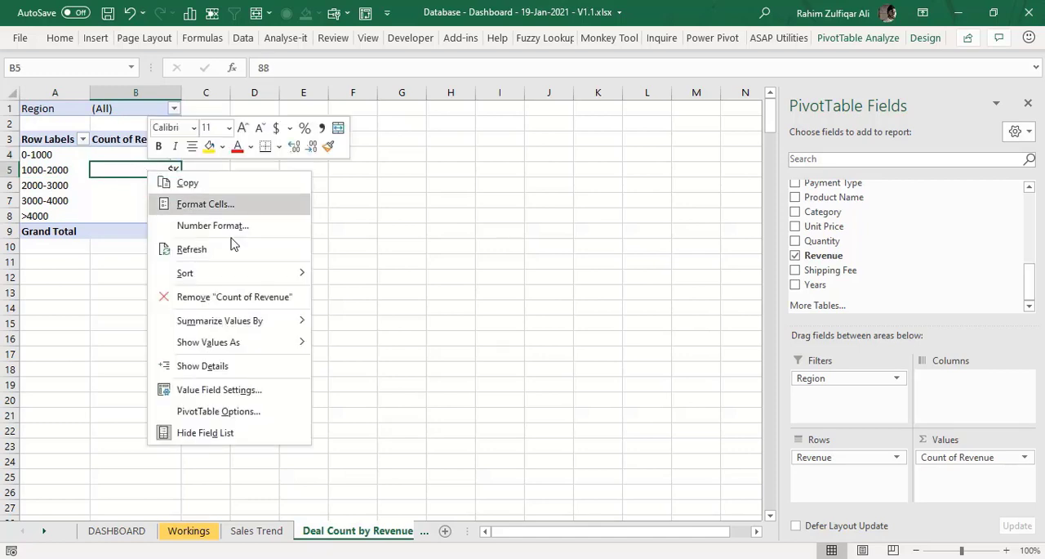
{"action": "left_click", "coordinate": [232, 390]}
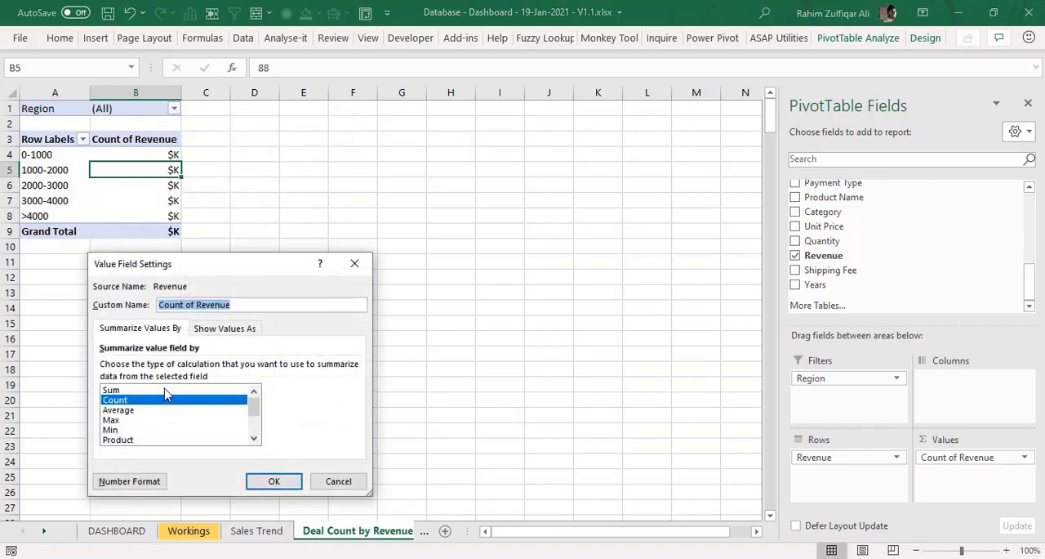
{"action": "left_click", "coordinate": [111, 390]}
{"action": "left_click", "coordinate": [129, 481]}
{"action": "left_click", "coordinate": [75, 255]}
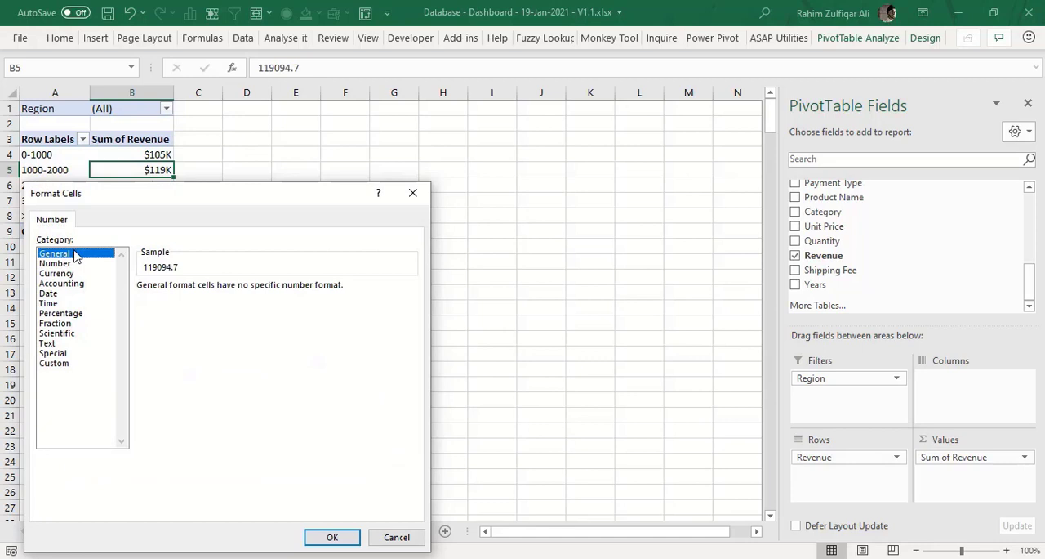
{"action": "left_click", "coordinate": [332, 536]}
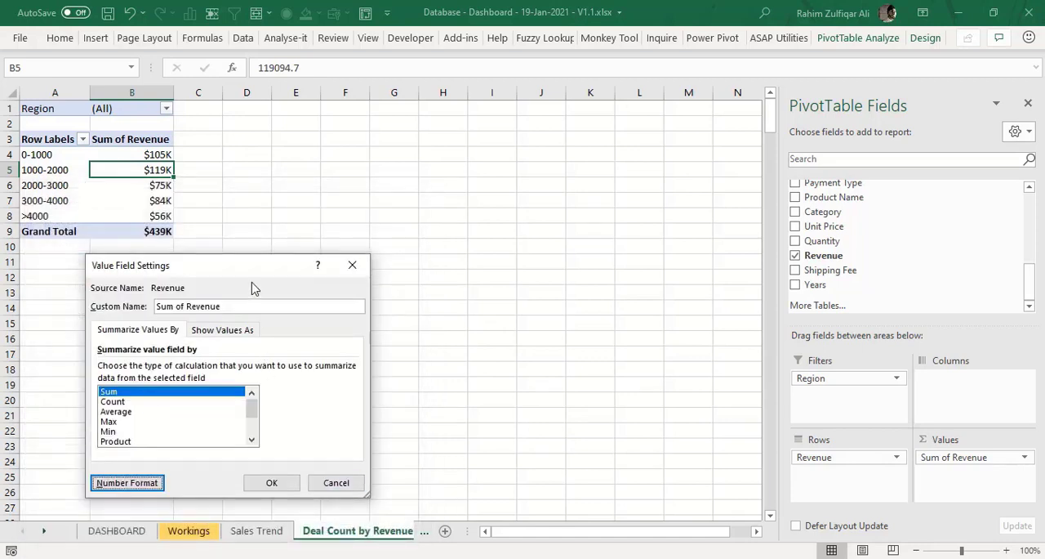
{"action": "left_click", "coordinate": [272, 483]}
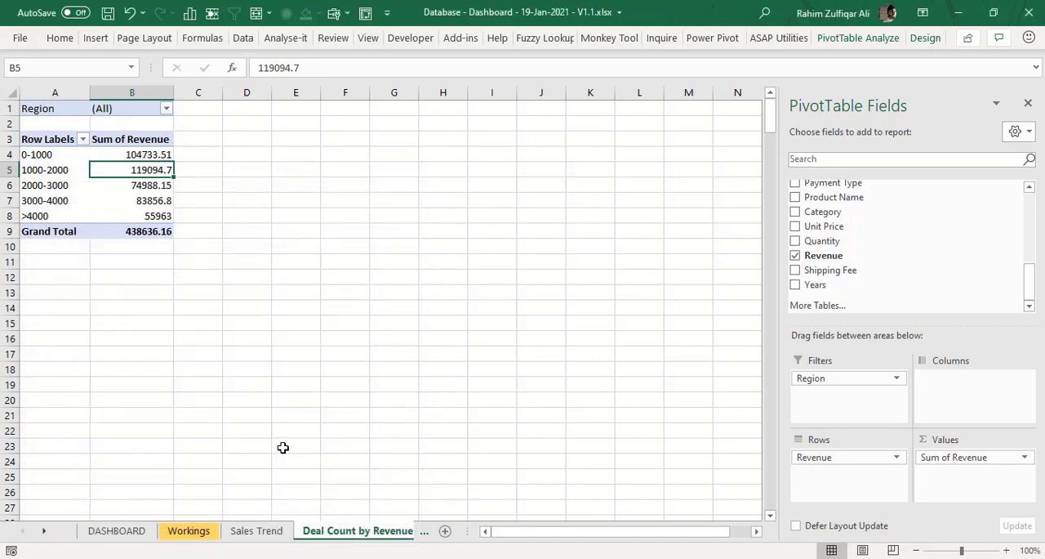
- Change the calculation of the PivotTable's Sum of Revenue field to Count
{"action": "right_click", "coordinate": [152, 155]}
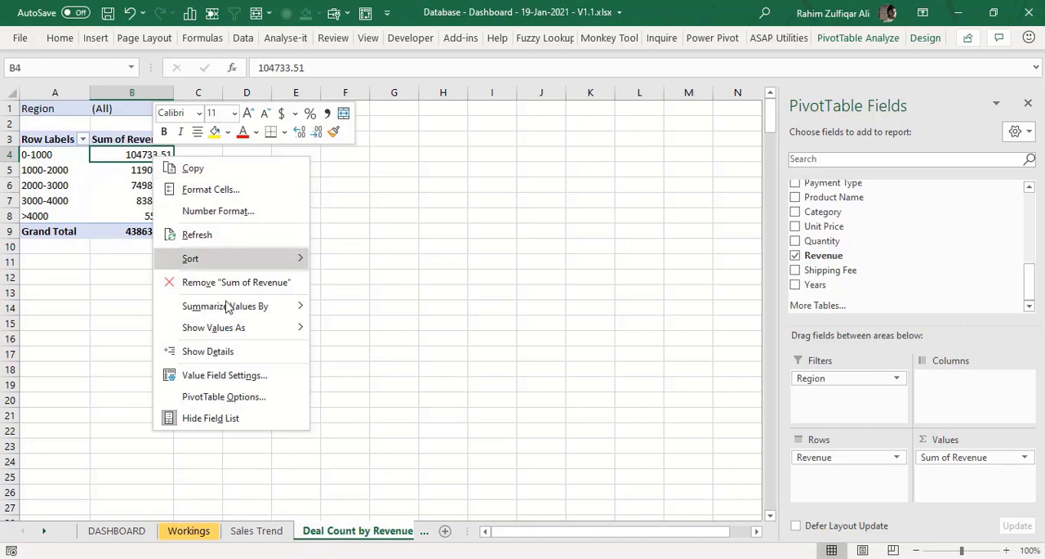
{"action": "left_click", "coordinate": [232, 375]}
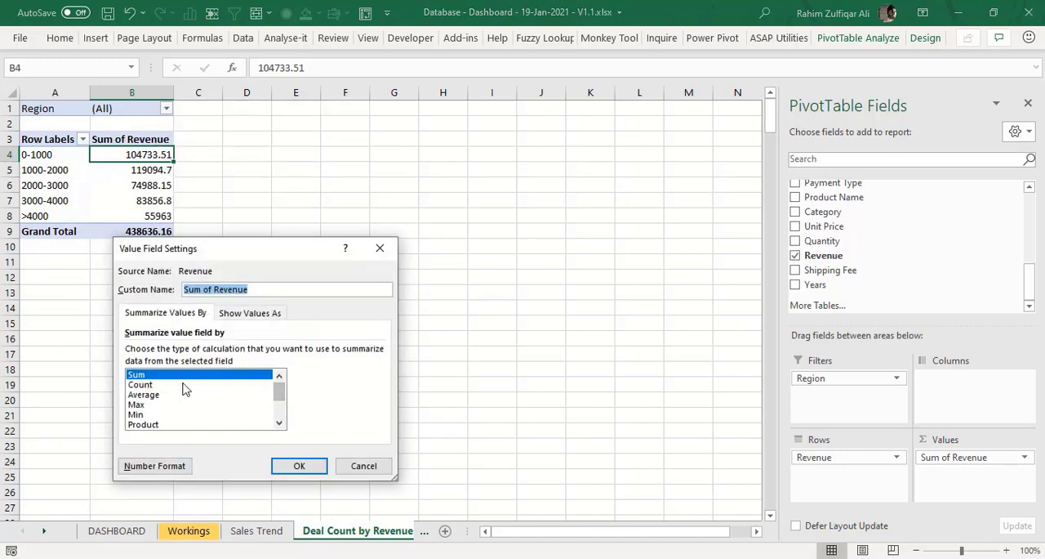
{"action": "left_click", "coordinate": [164, 384]}
{"action": "left_click", "coordinate": [303, 469]}
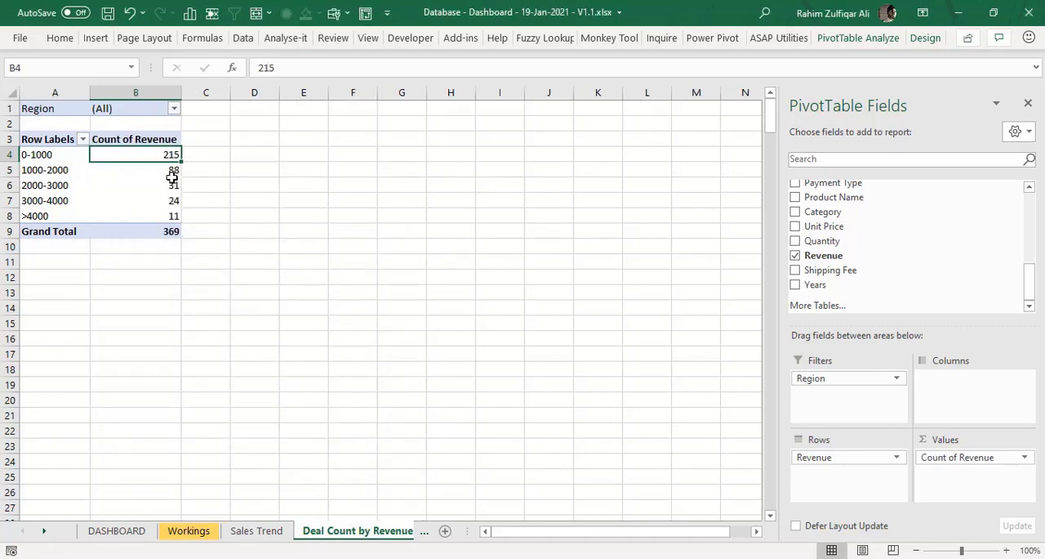
- Examine the 1000-2000 revenue band and its deal count in the PivotTable
{"action": "left_click", "coordinate": [172, 172]}
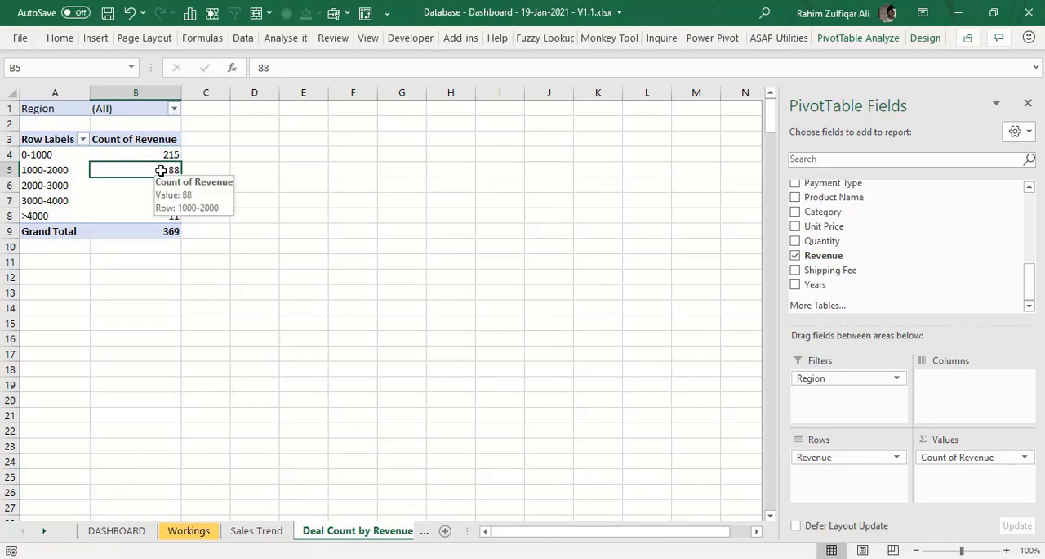
{"action": "left_click", "coordinate": [64, 169]}
{"action": "mouse_move", "coordinate": [140, 169]}
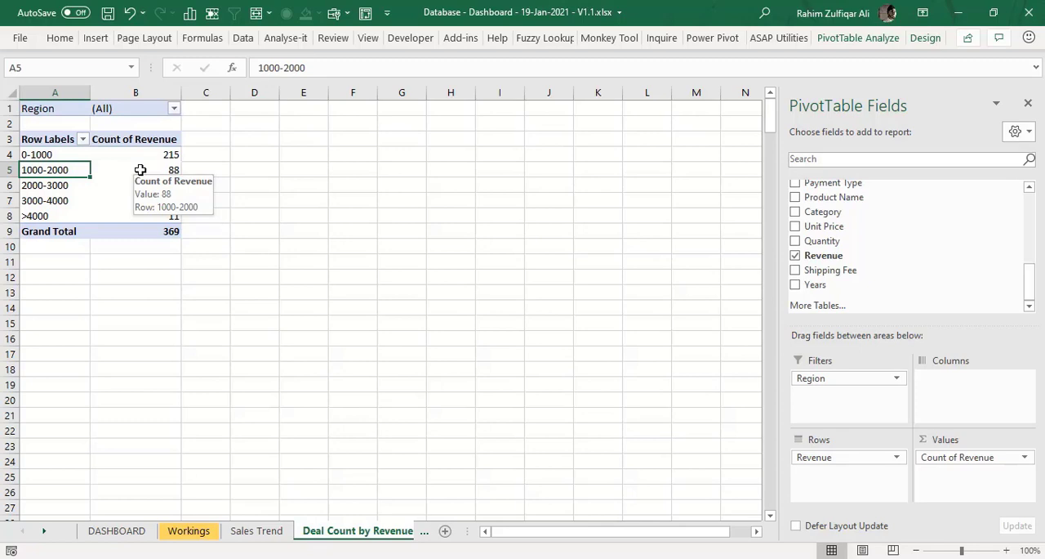
{"action": "left_click", "coordinate": [140, 169]}
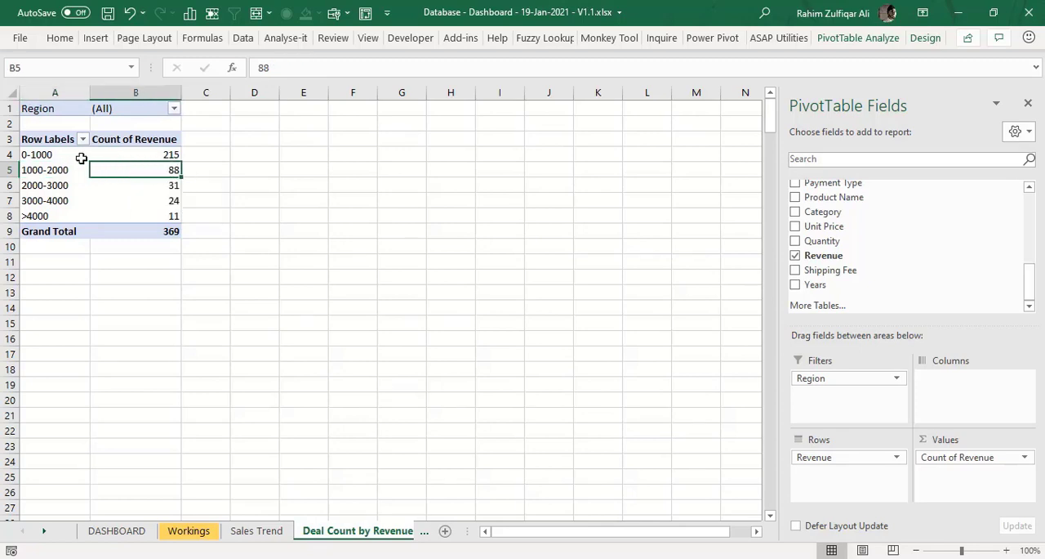
- Insert a clustered column PivotChart from the revenue bands and counts, then position it beside the PivotTable and enlarge it
{"action": "left_click_drag", "start_coordinate": [66, 140], "coordinate": [152, 215]}
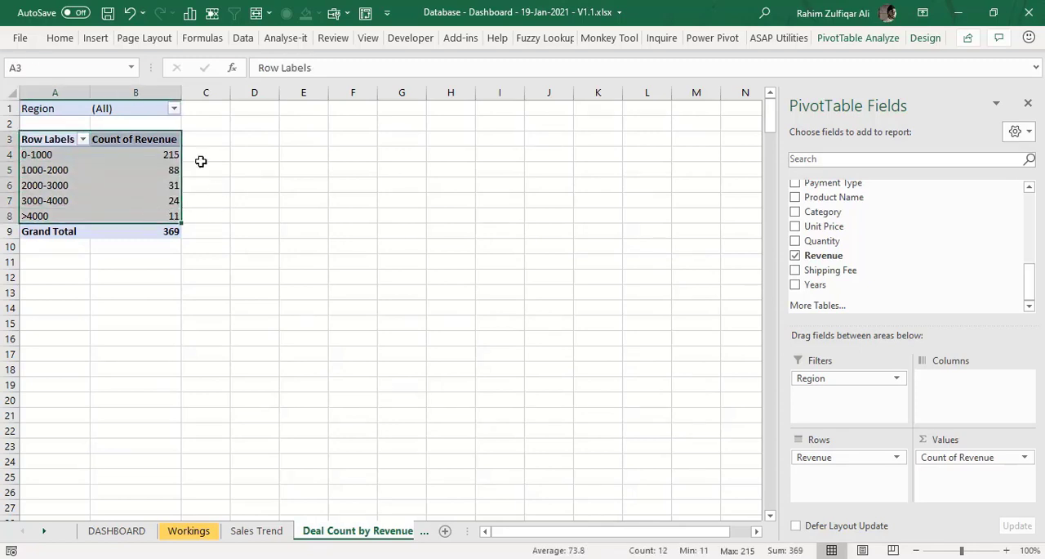
{"action": "left_click", "coordinate": [91, 40]}
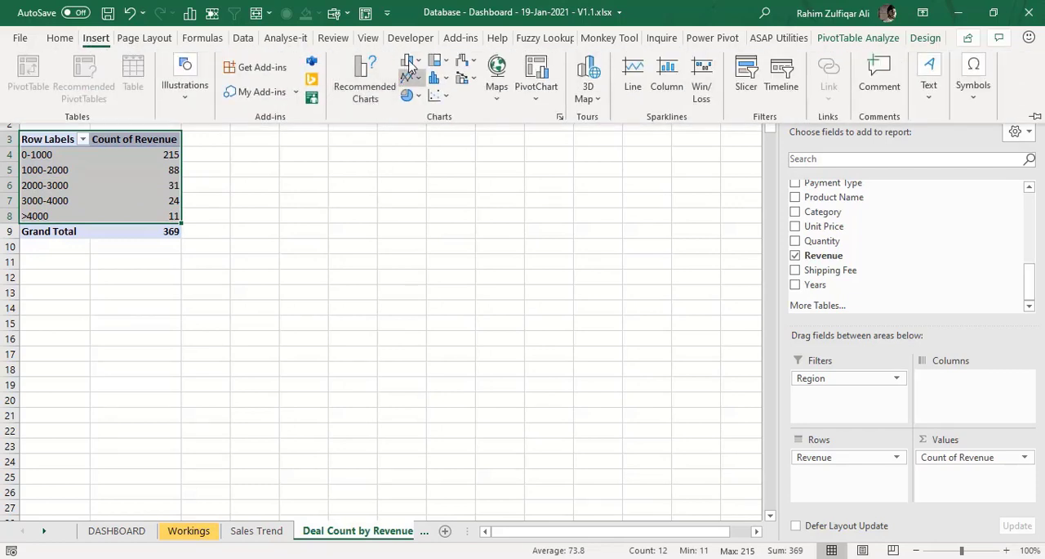
{"action": "left_click", "coordinate": [416, 64]}
{"action": "left_click", "coordinate": [439, 109]}
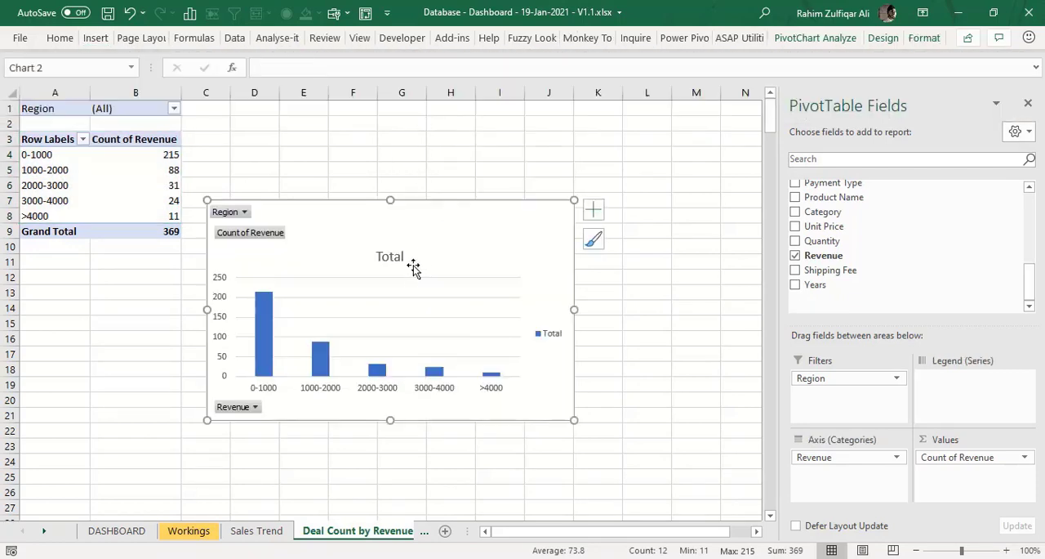
{"action": "left_click_drag", "start_coordinate": [420, 206], "coordinate": [443, 140]}
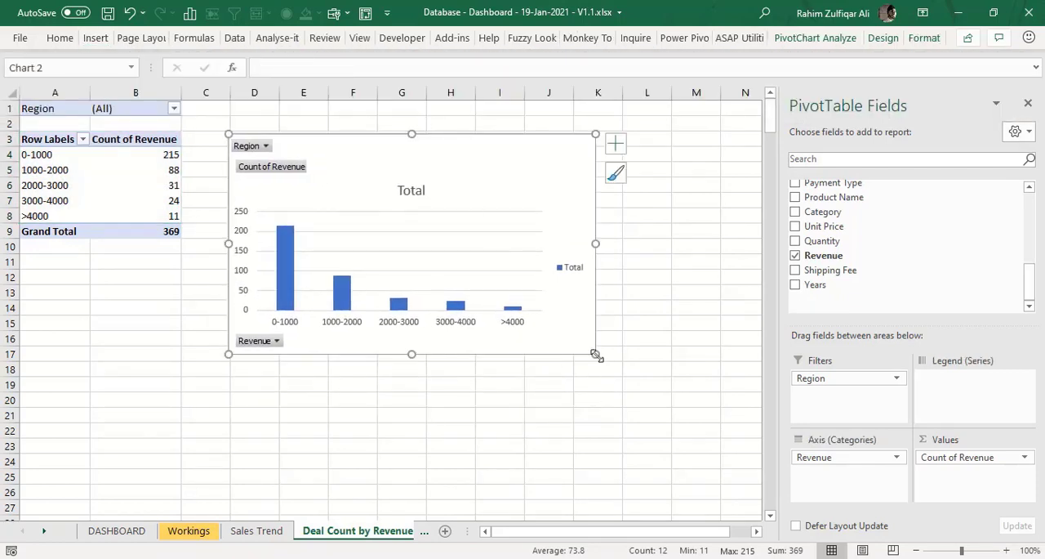
{"action": "left_click_drag", "start_coordinate": [596, 354], "coordinate": [678, 429]}
- Strip the legend, all field buttons and the horizontal gridlines from the new column chart
{"action": "left_click", "coordinate": [656, 307]}
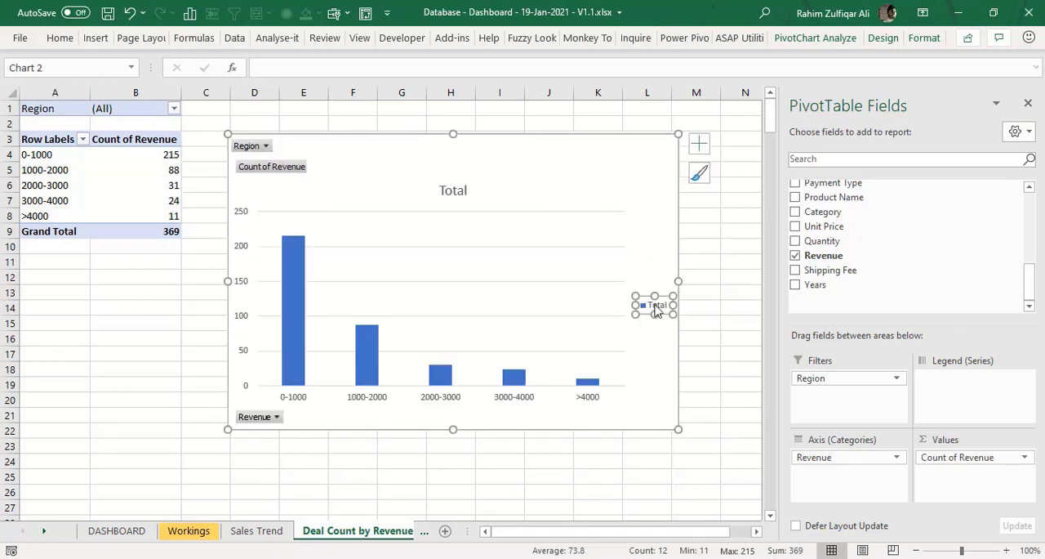
{"action": "key", "text": "Delete"}
{"action": "right_click", "coordinate": [282, 167]}
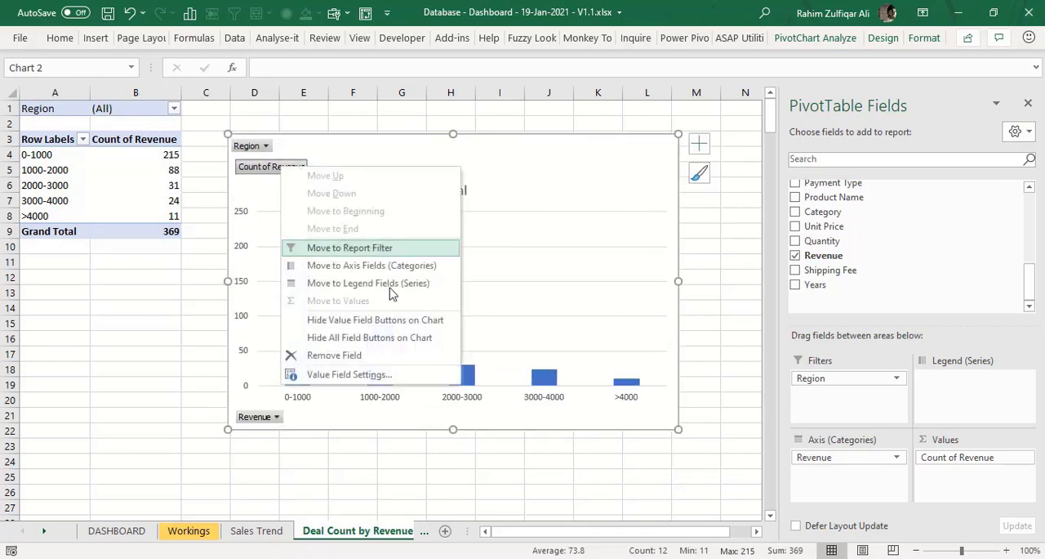
{"action": "left_click", "coordinate": [389, 347]}
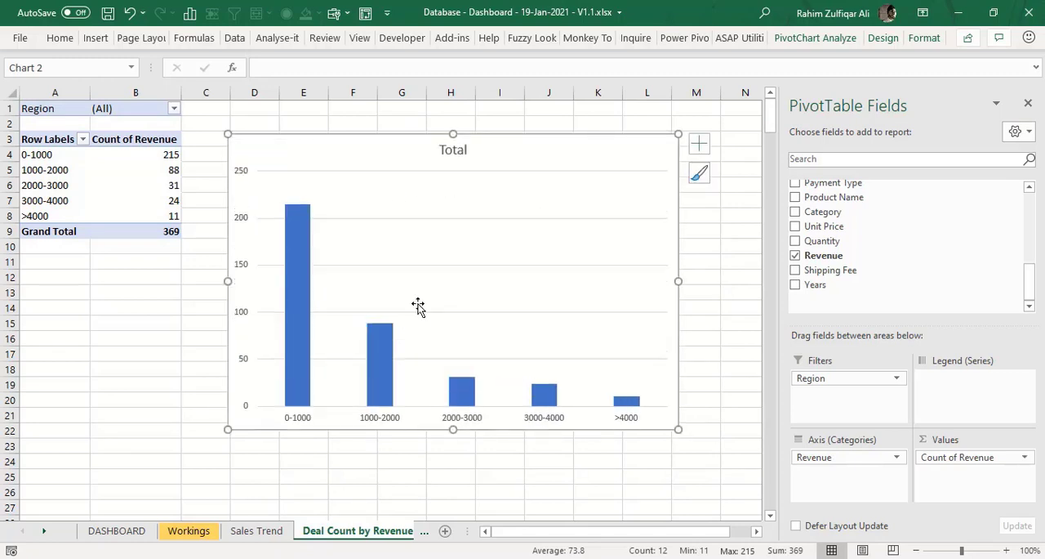
{"action": "left_click", "coordinate": [418, 225]}
{"action": "left_click", "coordinate": [419, 219]}
{"action": "key", "text": "Delete"}
- Change the column chart's title to "Deal Count by Revenue"
{"action": "left_click", "coordinate": [454, 151]}
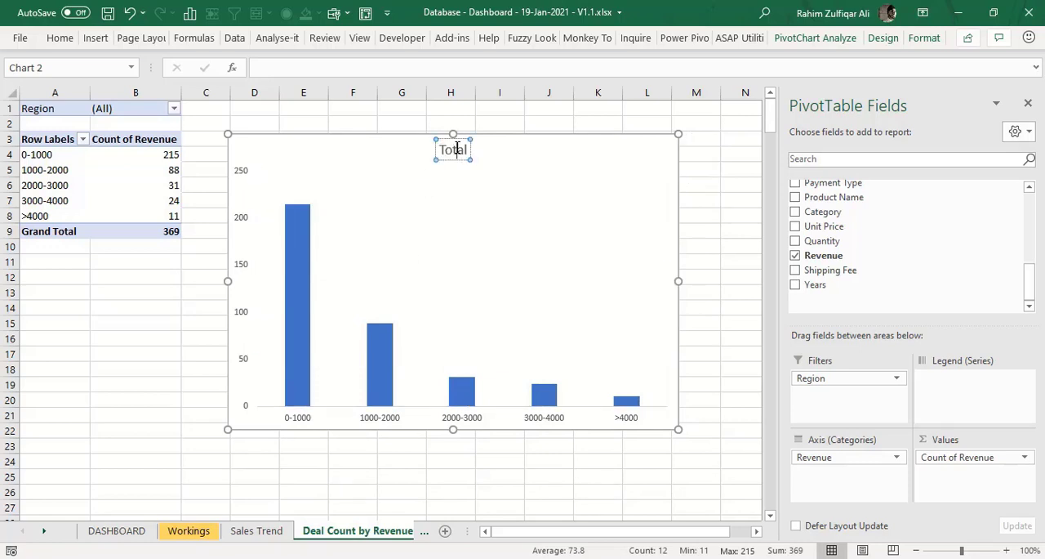
{"action": "double_click", "coordinate": [456, 150]}
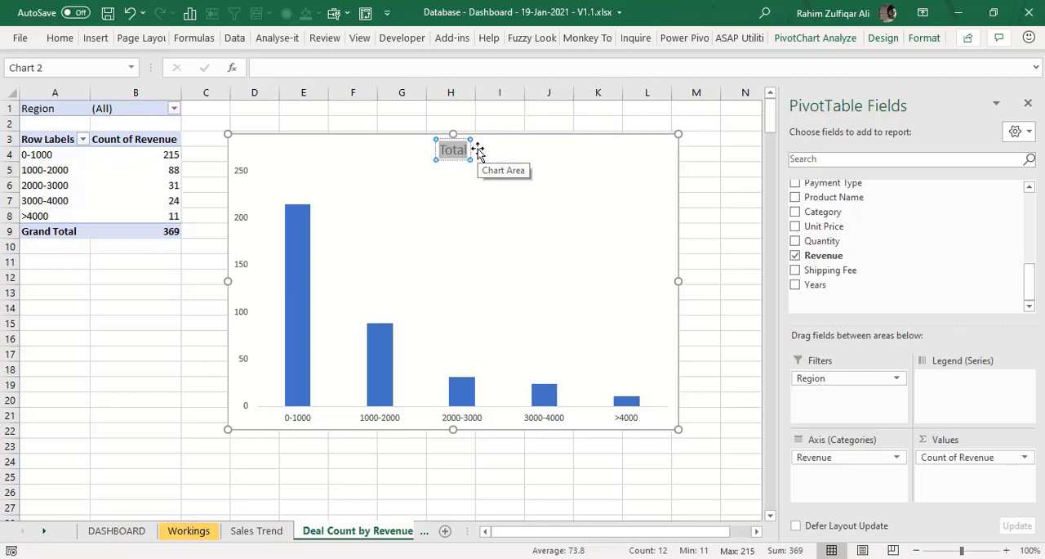
{"action": "type", "text": "De"}
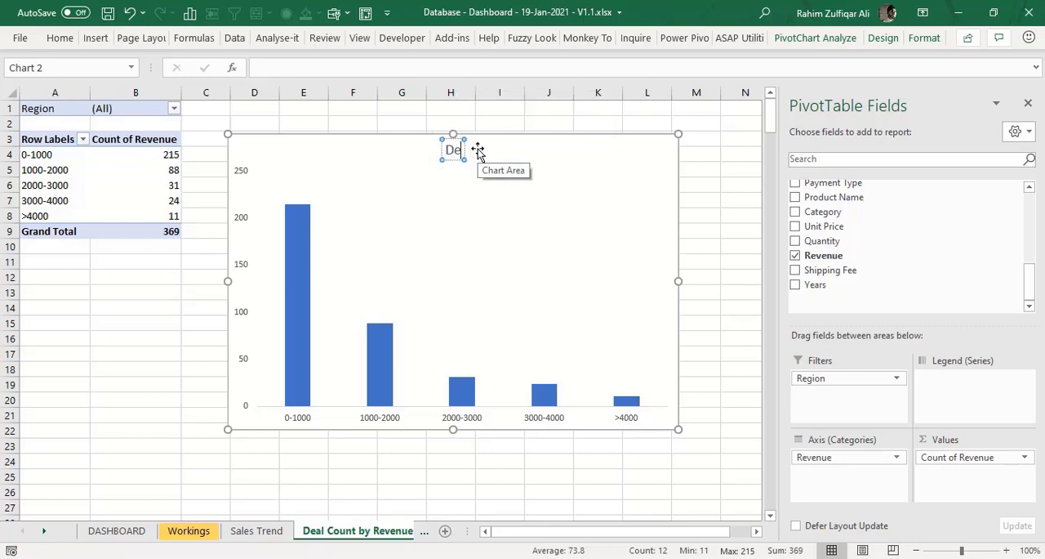
{"action": "type", "text": "al Count by"}
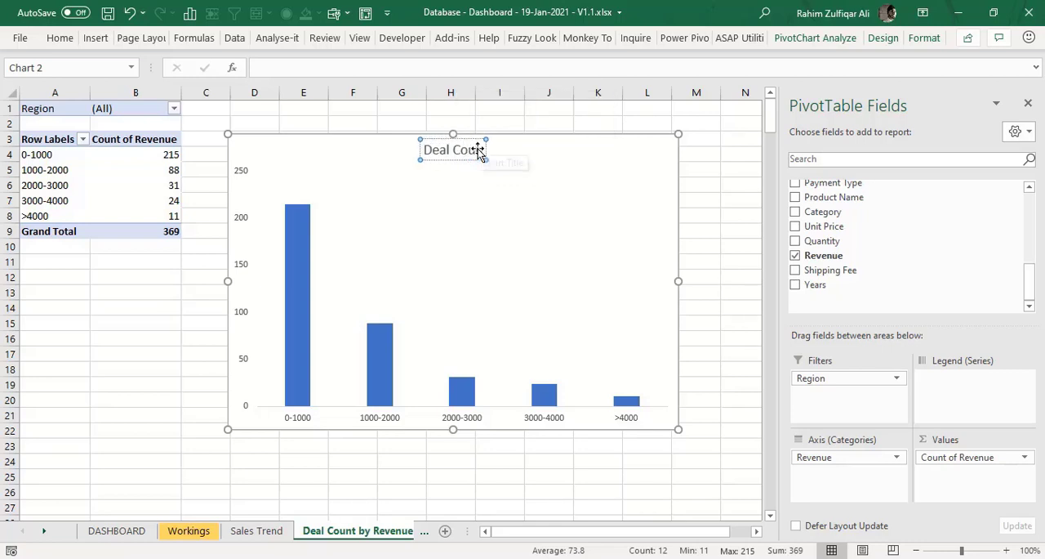
{"action": "type", "text": " Revenue"}
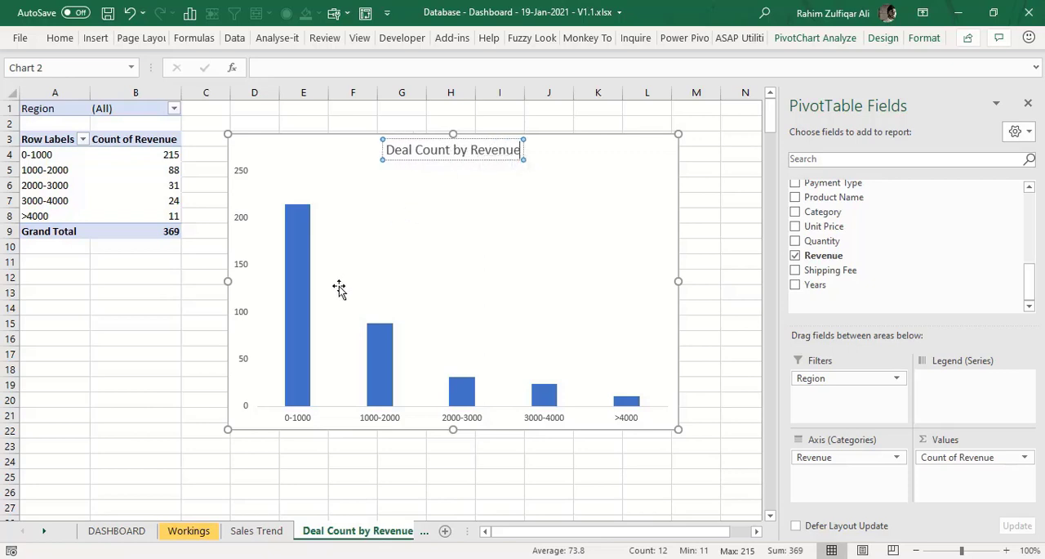
- Widen the chart's columns by setting the data series gap width to 45%
{"action": "left_click", "coordinate": [306, 303]}
{"action": "right_click", "coordinate": [303, 303]}
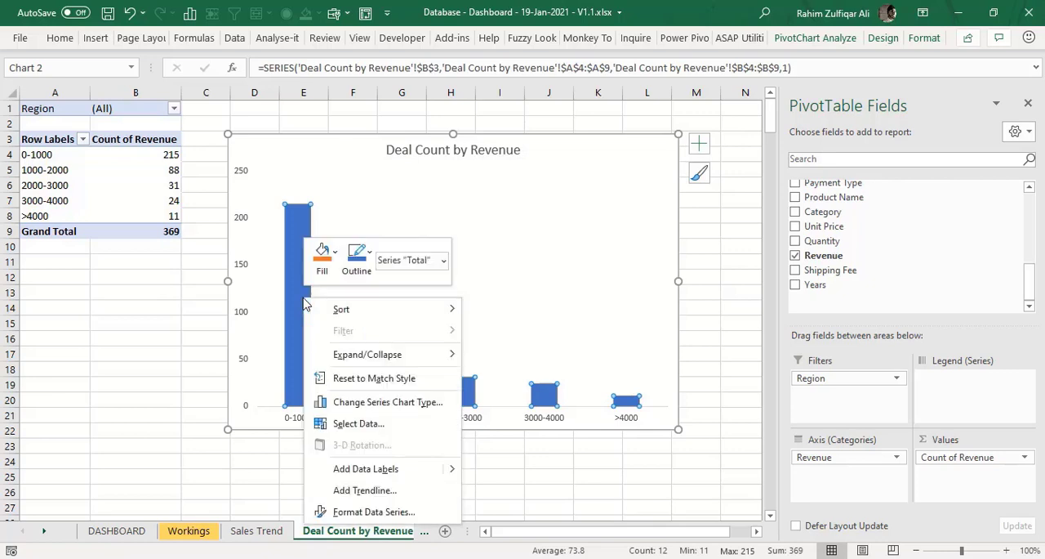
{"action": "left_click", "coordinate": [374, 512]}
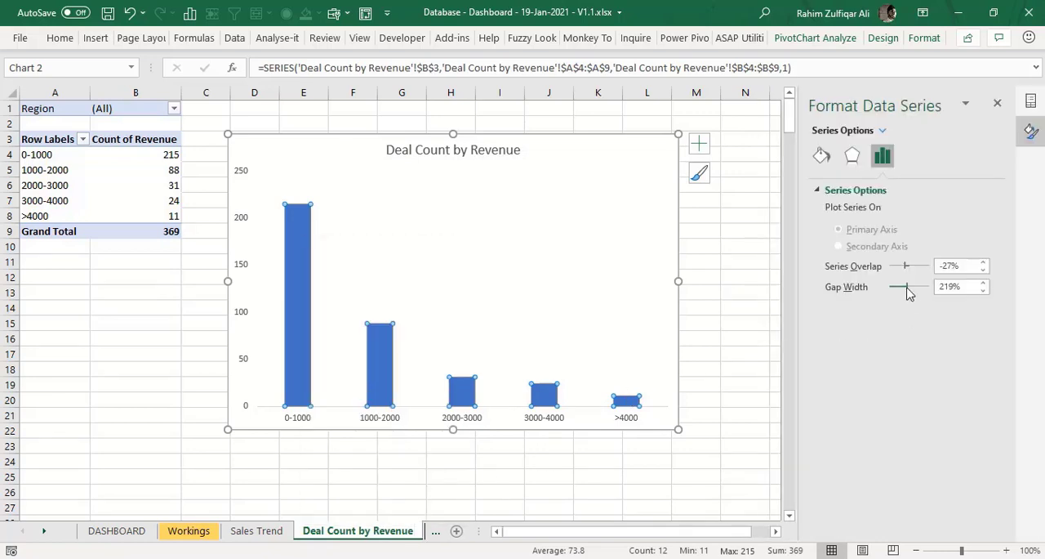
{"action": "left_click_drag", "start_coordinate": [907, 287], "coordinate": [899, 294]}
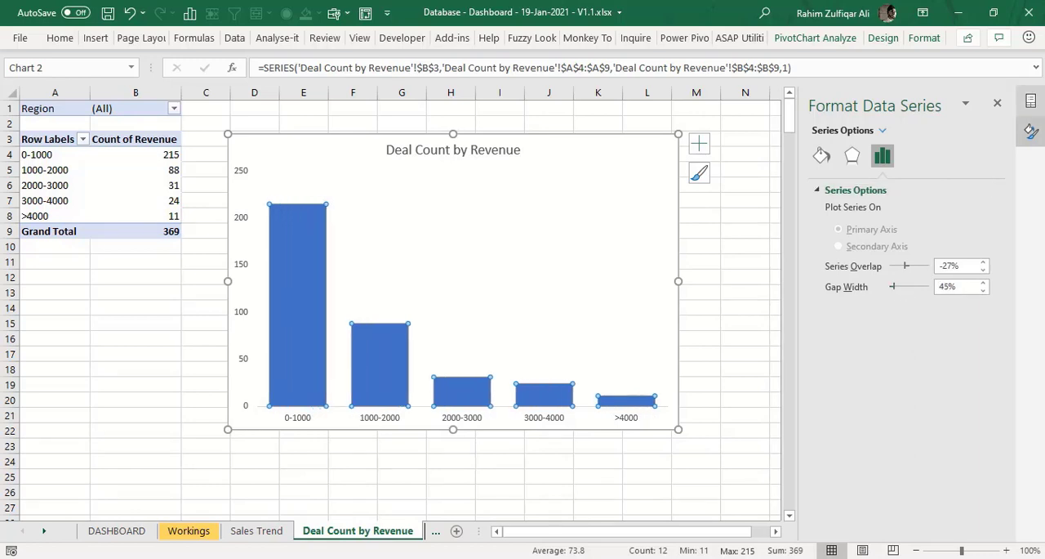
{"action": "left_click", "coordinate": [997, 102]}
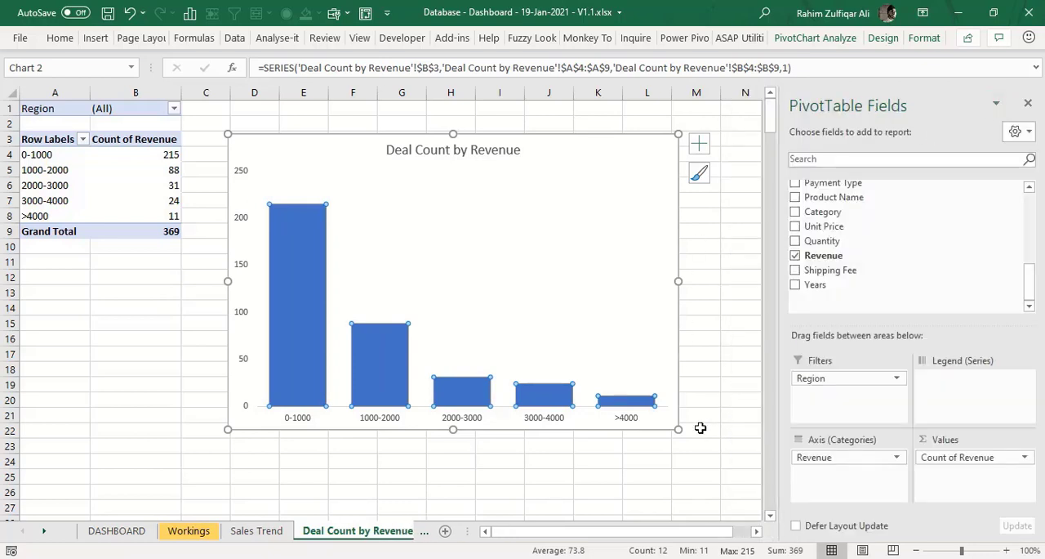
- Shrink the Deal Count by Revenue chart so it spans about columns D to J and rows 3 to 14
{"action": "left_click", "coordinate": [708, 396]}
{"action": "left_click", "coordinate": [632, 341]}
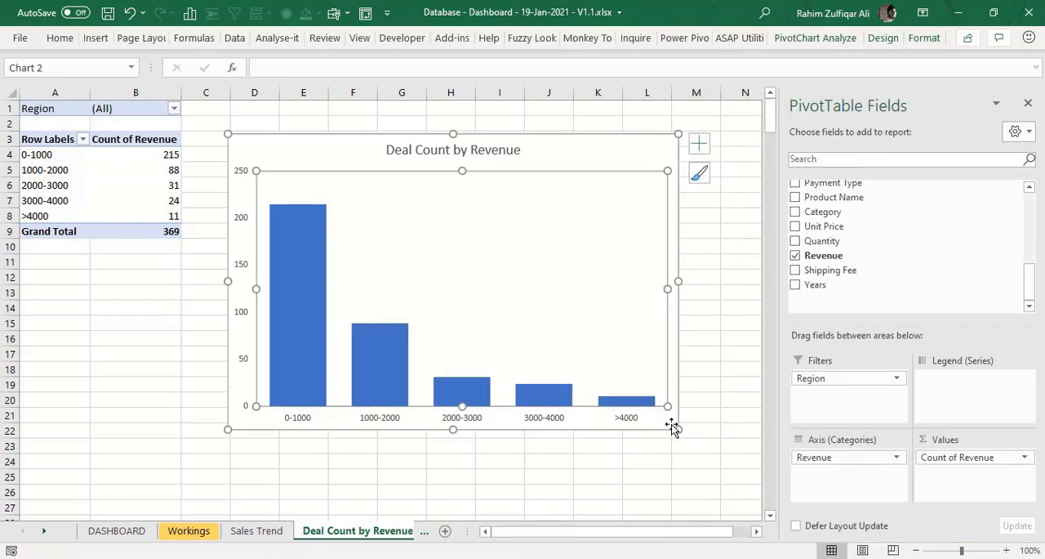
{"action": "left_click_drag", "start_coordinate": [632, 382], "coordinate": [537, 304]}
{"action": "key", "text": "Delete"}
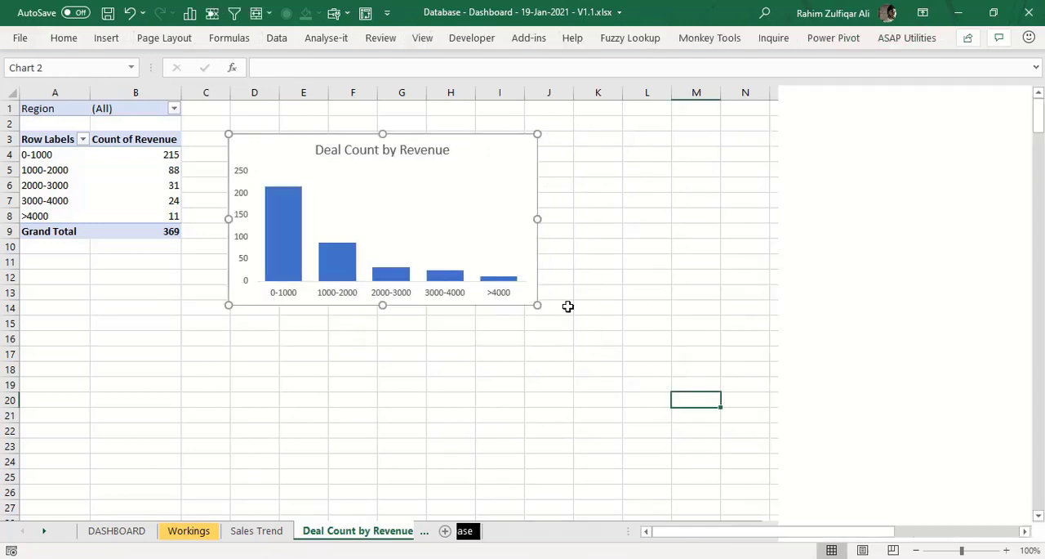
{"action": "key", "text": "ctrl+z"}
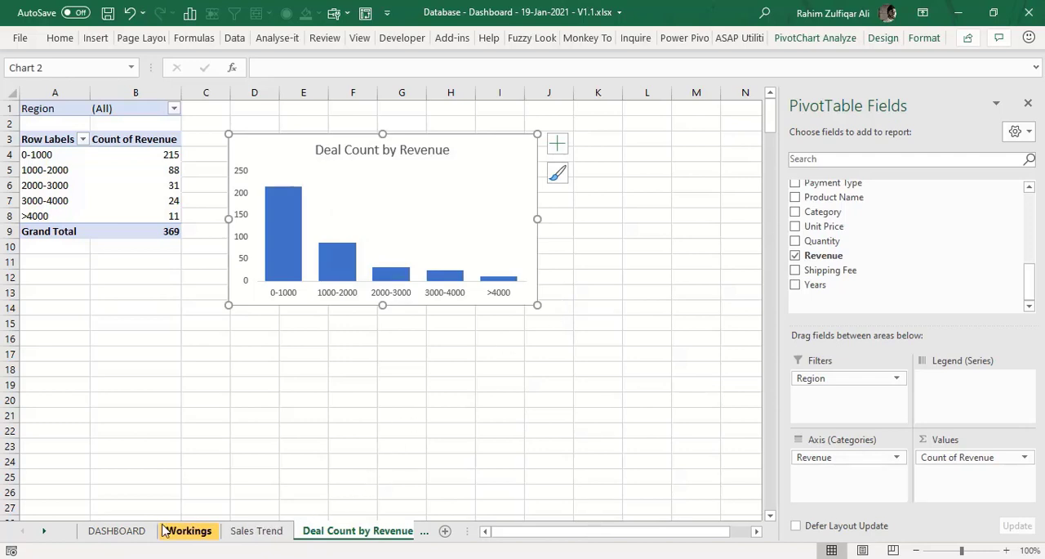
- Paste a copy of the Deal Count by Revenue chart onto the DASHBOARD sheet, narrow it and place it below the Quick Summary area from column A
{"action": "left_click", "coordinate": [137, 530]}
{"action": "left_click", "coordinate": [83, 311]}
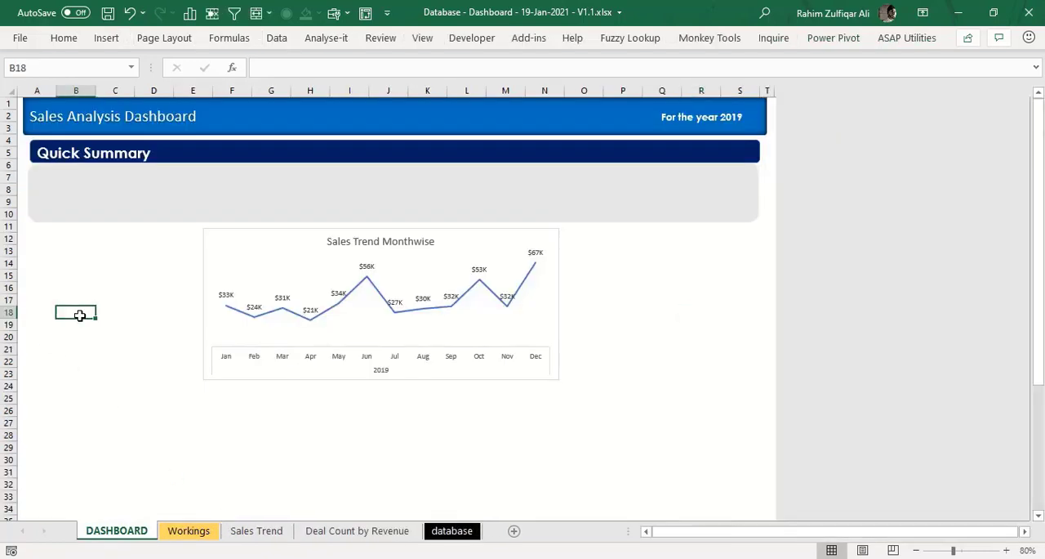
{"action": "key", "text": "ctrl+v"}
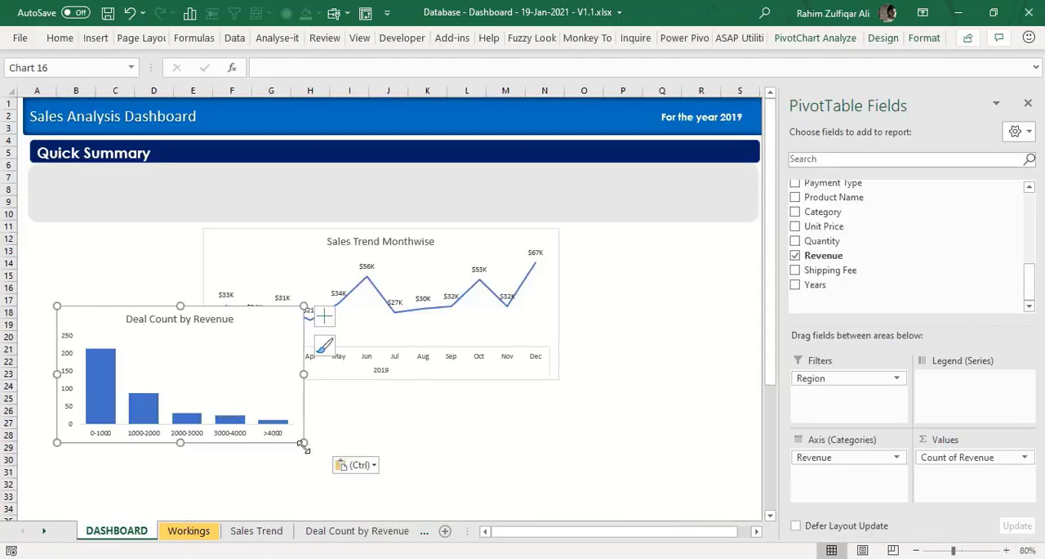
{"action": "left_click_drag", "start_coordinate": [303, 444], "coordinate": [250, 441]}
{"action": "left_click_drag", "start_coordinate": [133, 303], "coordinate": [106, 221]}
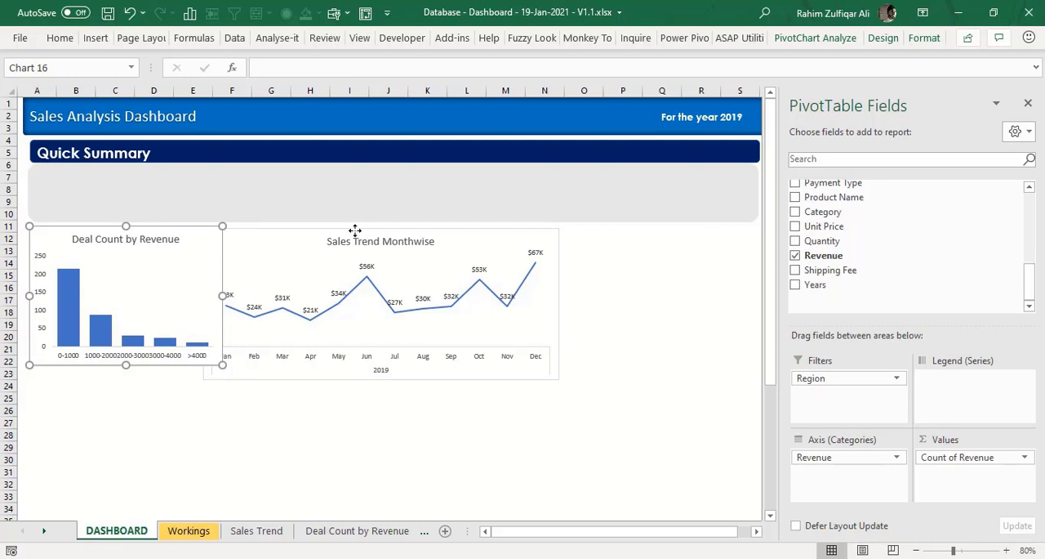
- Enlarge the Deal Count by Revenue chart to about column F, row 23, and line up the Sales Trend Monthwise chart beside it at matching height
{"action": "left_click_drag", "start_coordinate": [357, 234], "coordinate": [466, 230]}
{"action": "left_click", "coordinate": [227, 296]}
{"action": "left_click", "coordinate": [220, 304]}
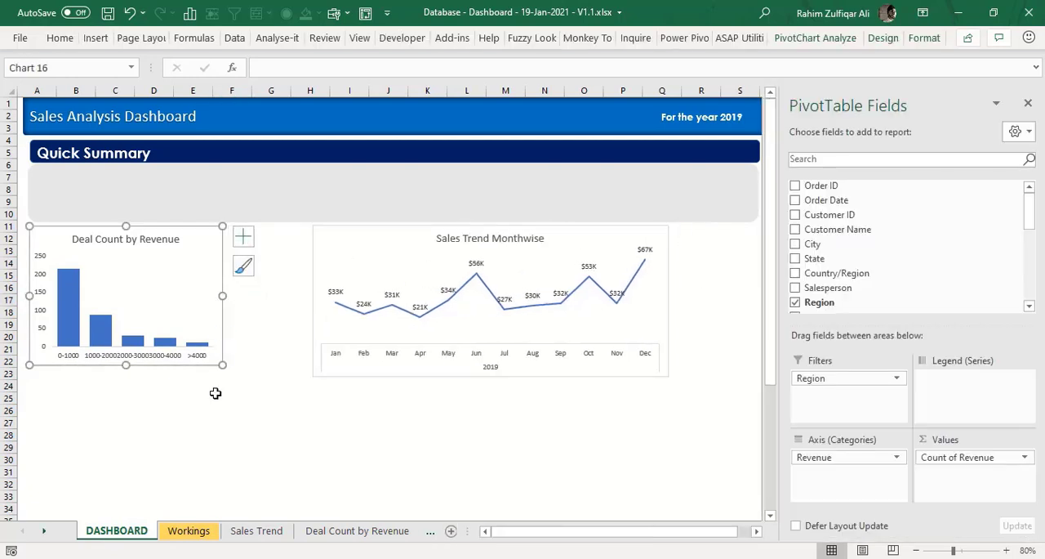
{"action": "left_click_drag", "start_coordinate": [259, 377], "coordinate": [261, 378]}
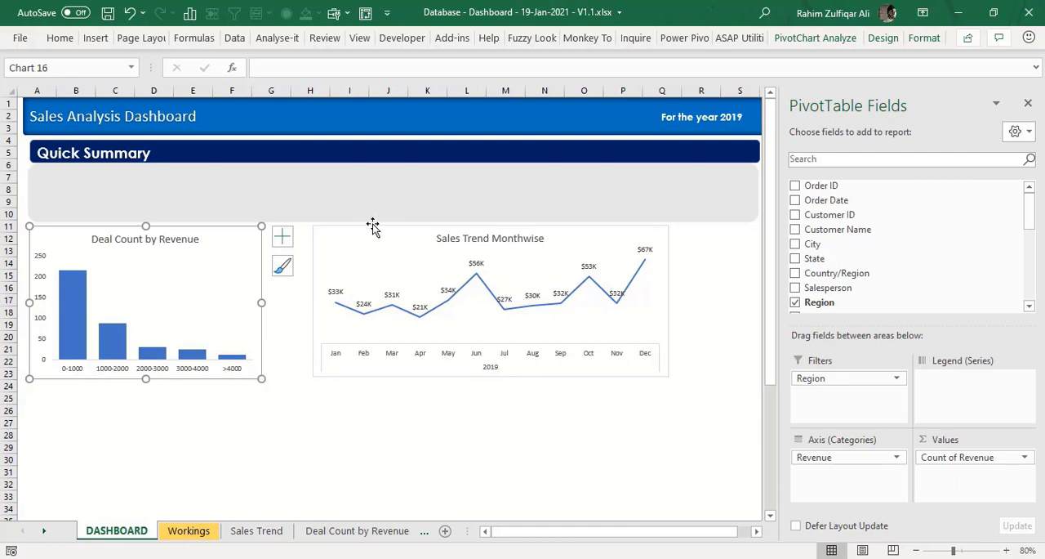
{"action": "left_click_drag", "start_coordinate": [371, 225], "coordinate": [325, 227]}
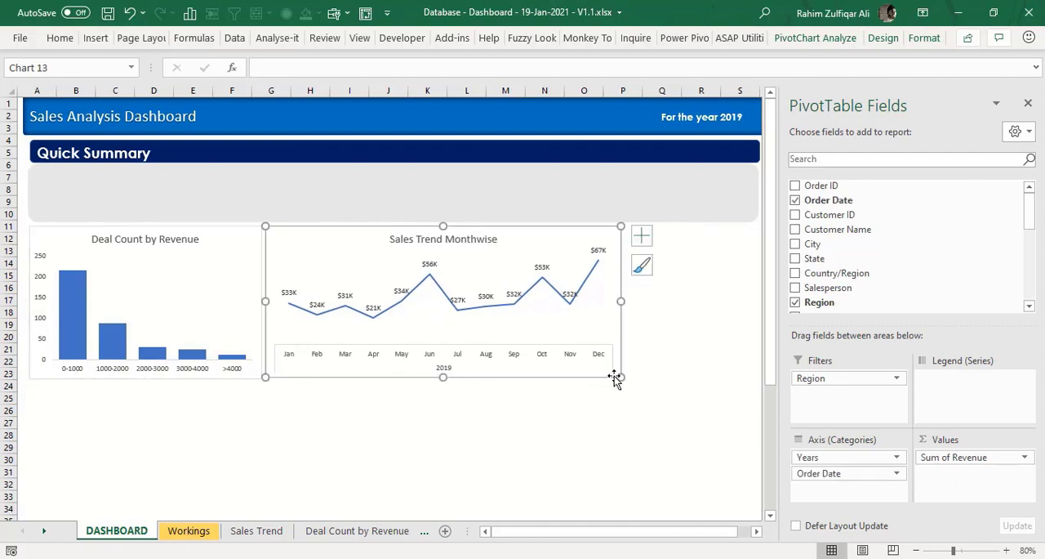
{"action": "left_click_drag", "start_coordinate": [620, 377], "coordinate": [622, 380]}
{"action": "left_click", "coordinate": [660, 346]}
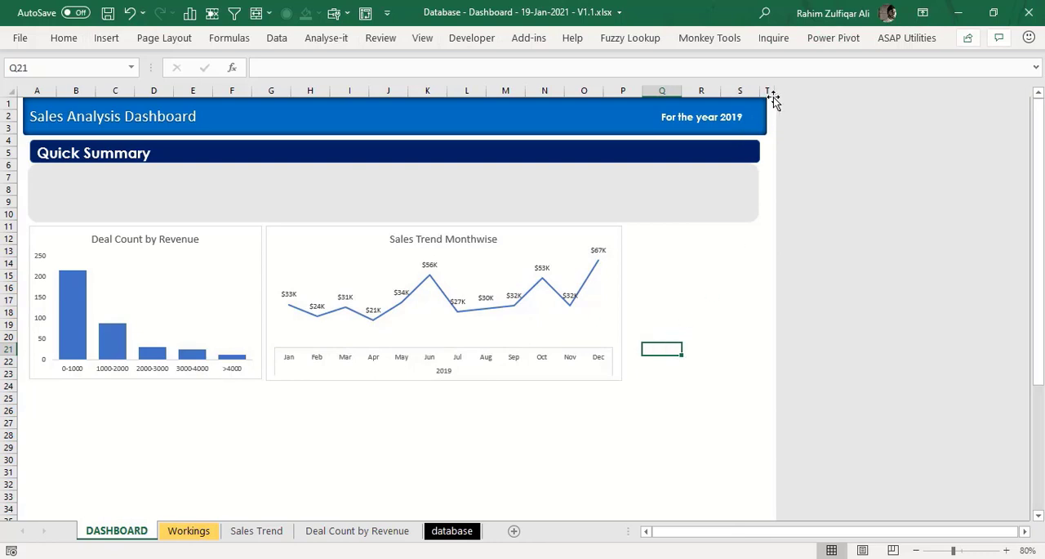
- Narrow the Deal Count by Revenue chart slightly and move the Sales Trend Monthwise chart up against it
{"action": "left_click", "coordinate": [158, 280]}
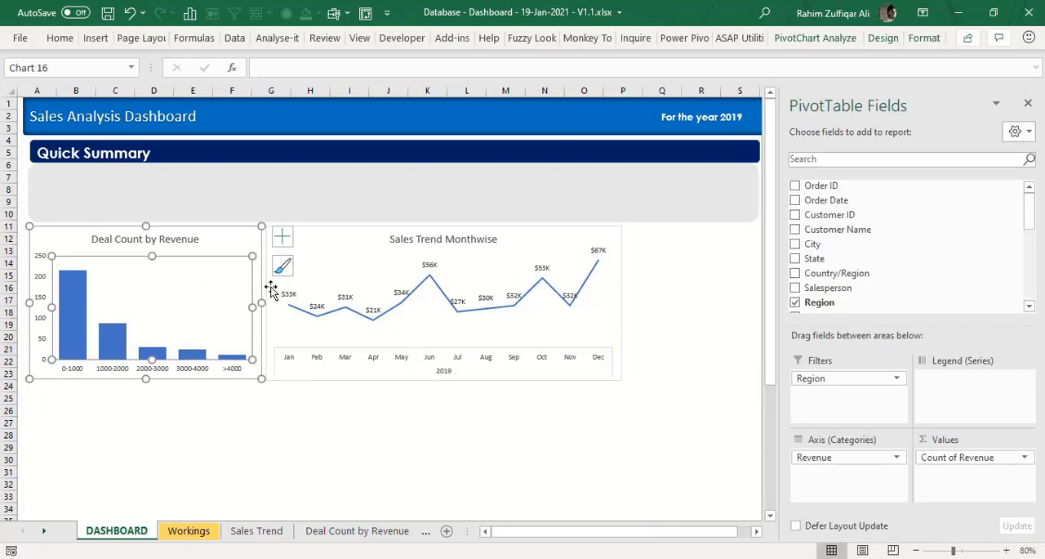
{"action": "left_click", "coordinate": [264, 397]}
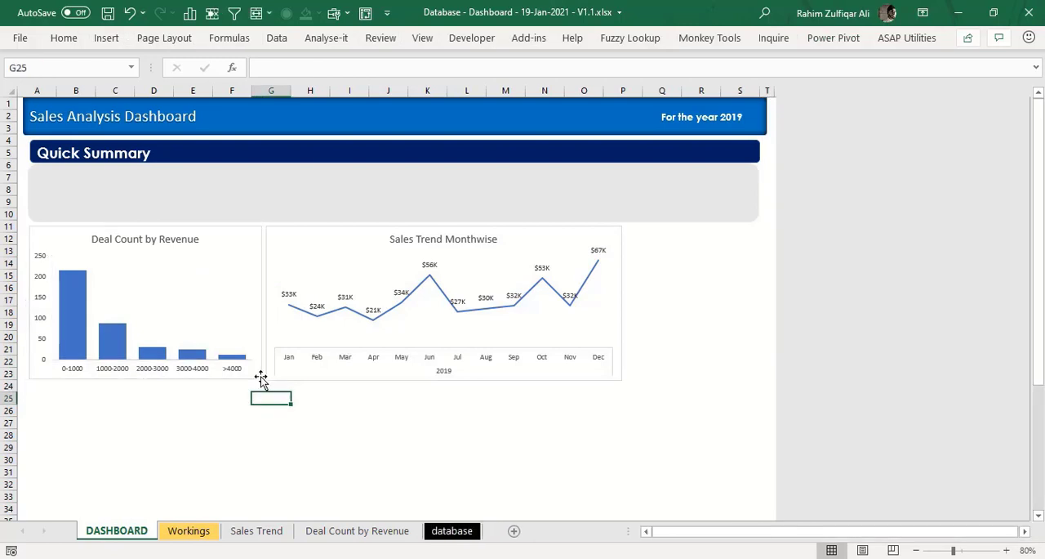
{"action": "left_click", "coordinate": [261, 378]}
{"action": "left_click_drag", "start_coordinate": [257, 301], "coordinate": [244, 301]}
{"action": "left_click_drag", "start_coordinate": [315, 233], "coordinate": [302, 228]}
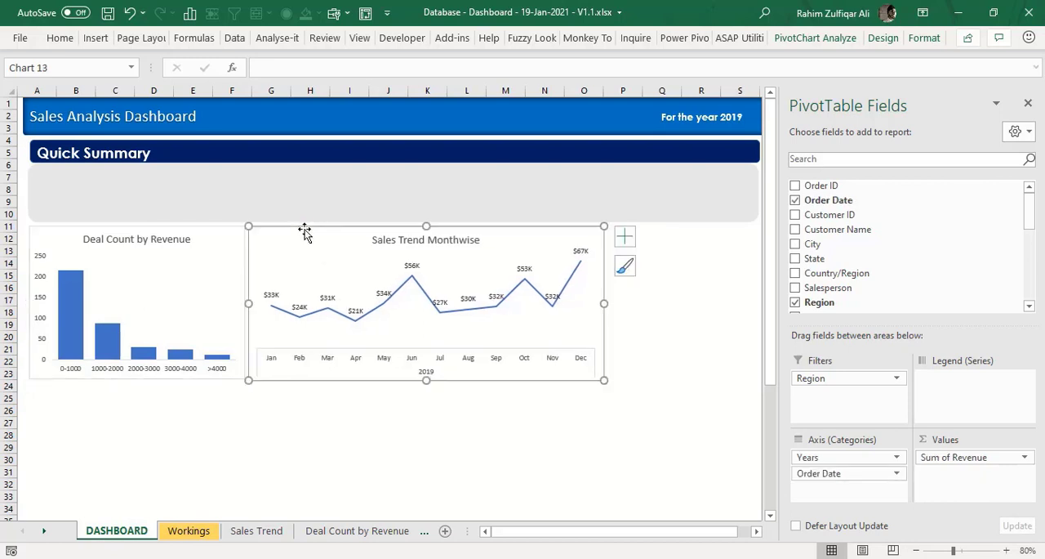
{"action": "left_click", "coordinate": [632, 309]}
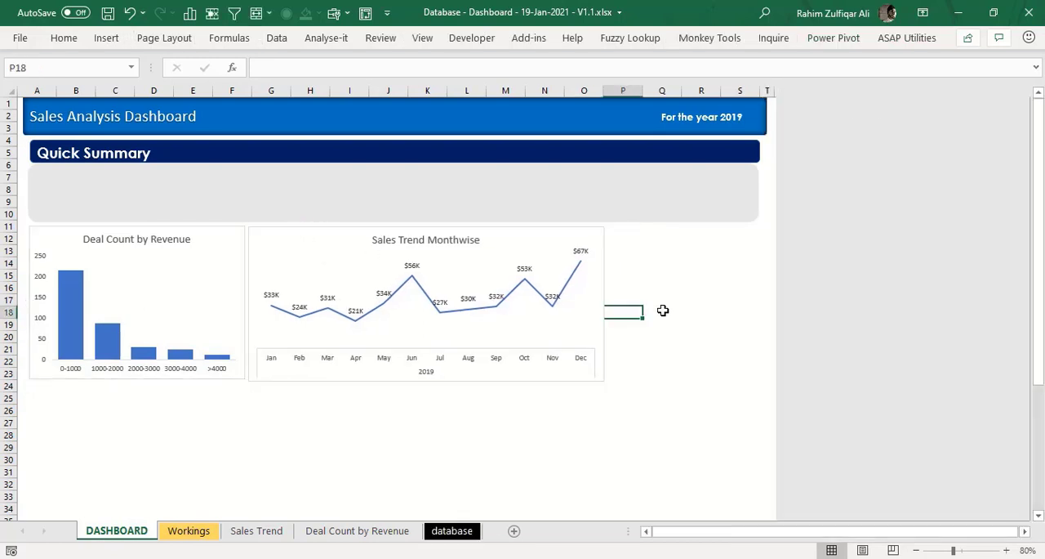
- Duplicate the Deal Count by Revenue sheet, placing the copy just before the database sheet
{"action": "left_click", "coordinate": [452, 530]}
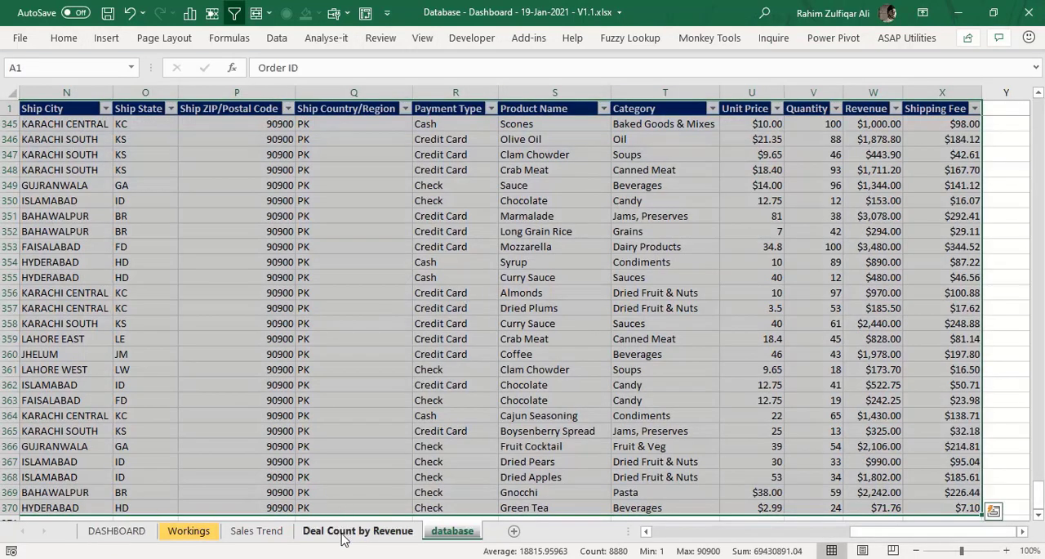
{"action": "left_click", "coordinate": [343, 535]}
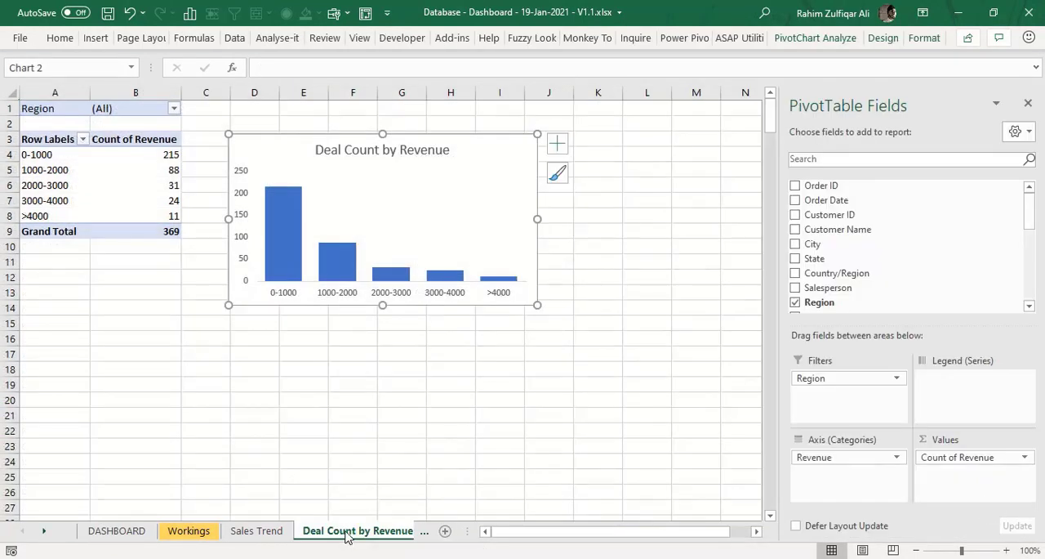
{"action": "mouse_move", "coordinate": [347, 535]}
{"action": "left_mouse_down"}
{"action": "mouse_move", "coordinate": [427, 530]}
{"action": "mouse_move", "coordinate": [363, 523]}
{"action": "left_mouse_up"}
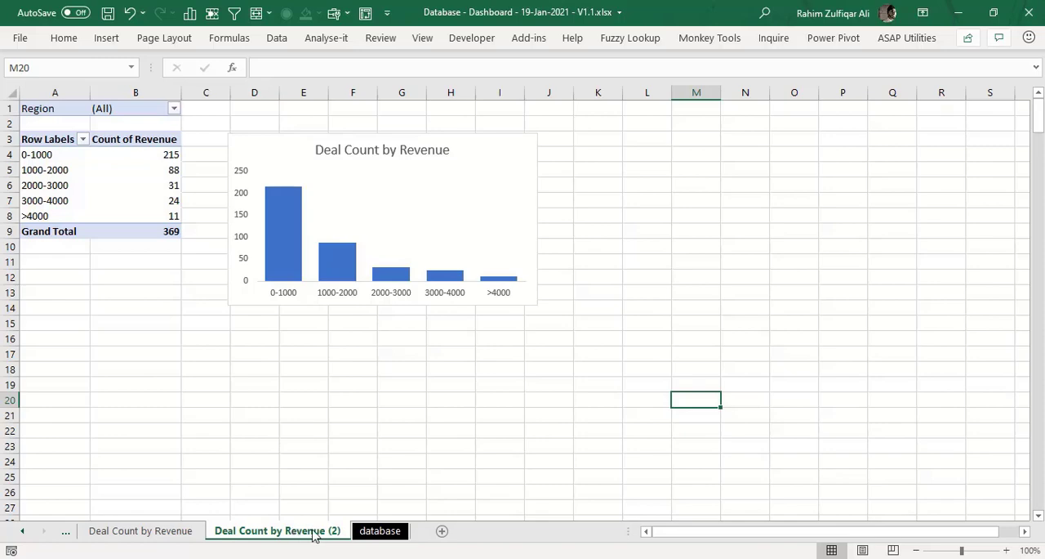
{"action": "left_click", "coordinate": [372, 531]}
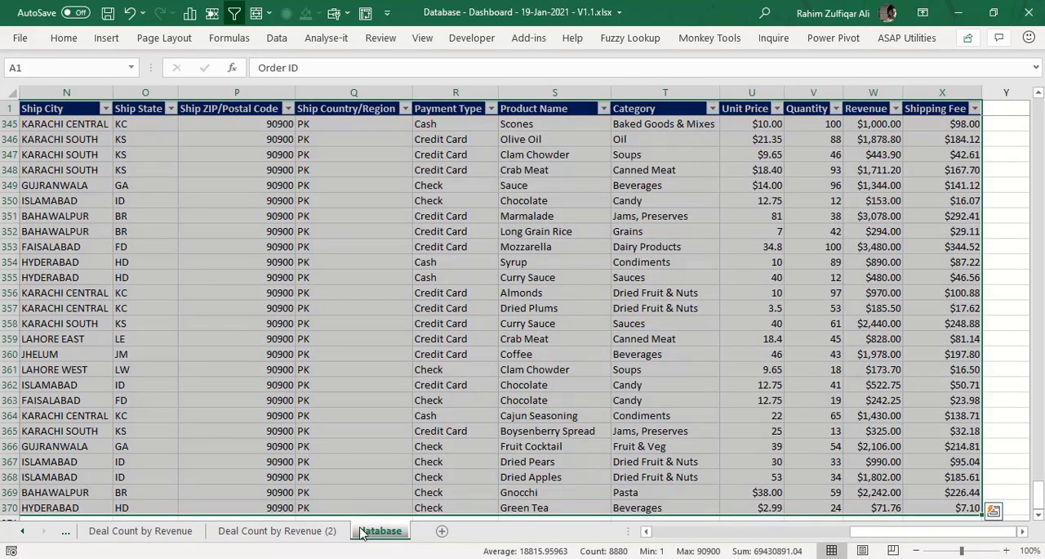
{"action": "left_click", "coordinate": [286, 532]}
{"action": "left_click", "coordinate": [184, 532]}
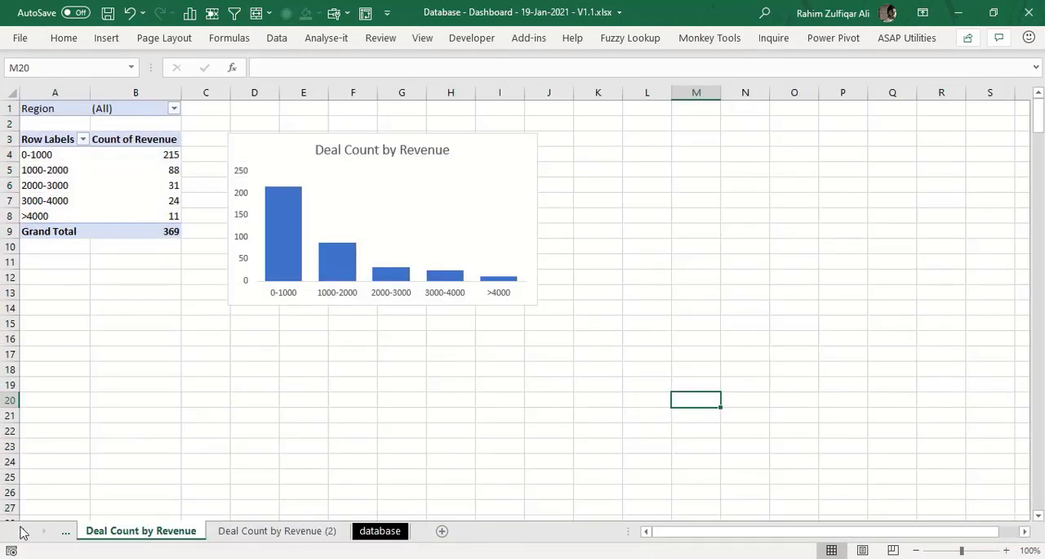
{"action": "left_click", "coordinate": [22, 532]}
{"action": "left_click", "coordinate": [156, 532]}
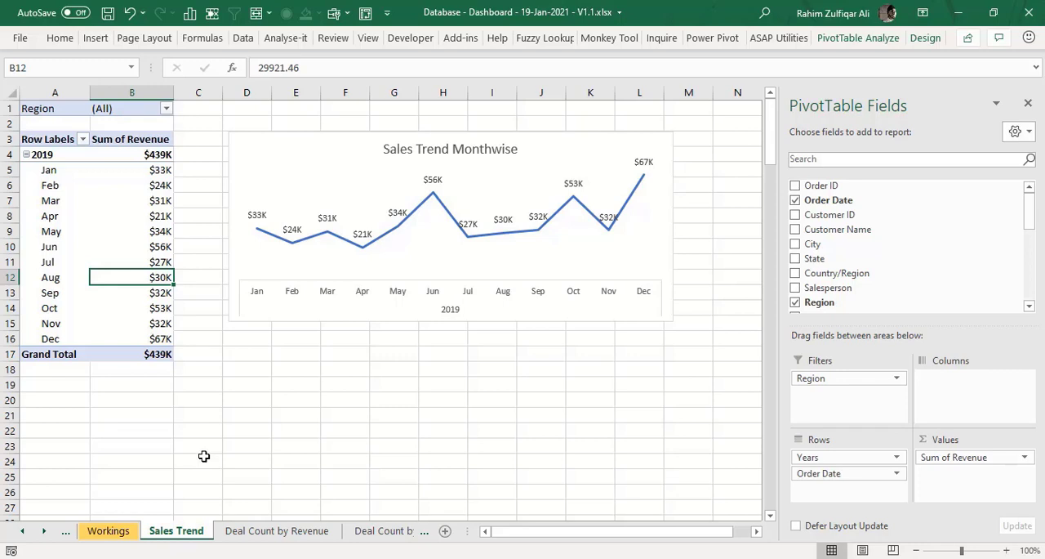
{"action": "left_click", "coordinate": [290, 531]}
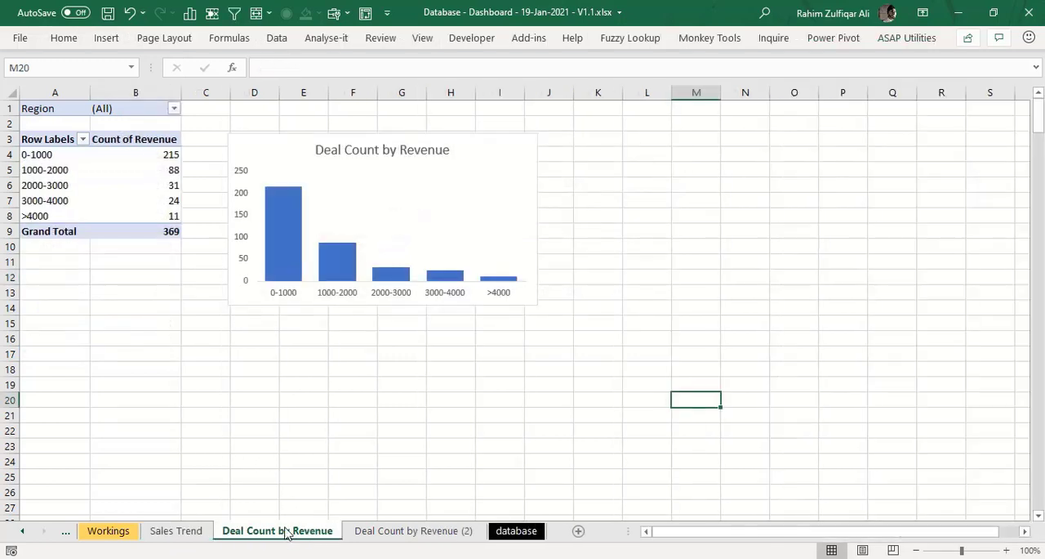
- Rename the duplicated Deal Count by Revenue (2) sheet as Sales by Region
{"action": "left_click", "coordinate": [388, 531]}
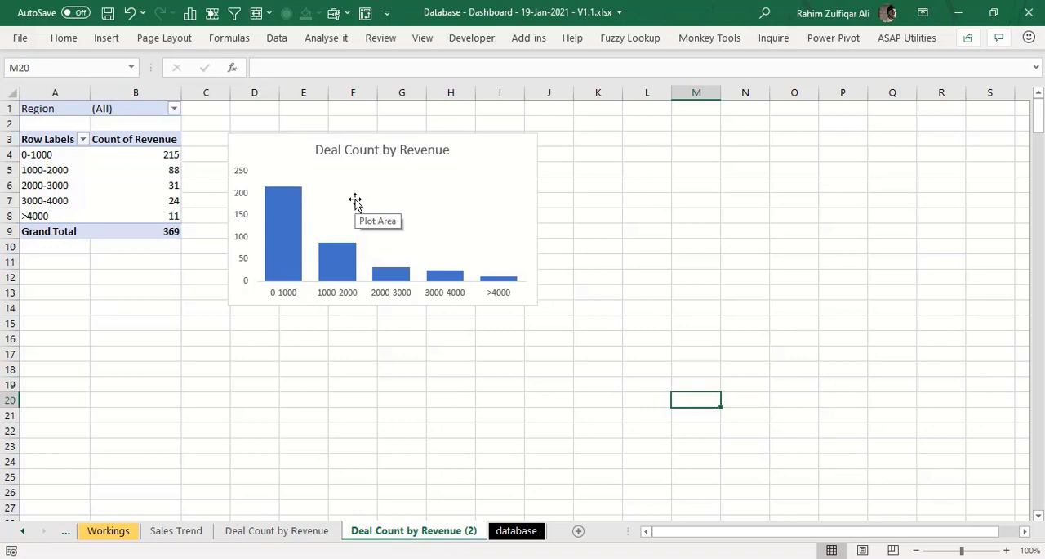
{"action": "double_click", "coordinate": [414, 533]}
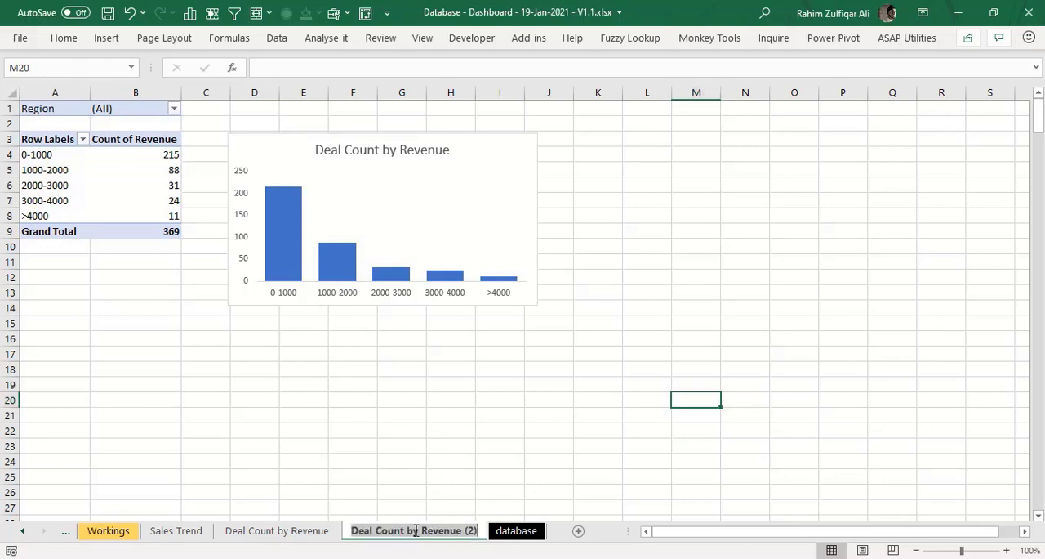
{"action": "type", "text": "Sales"}
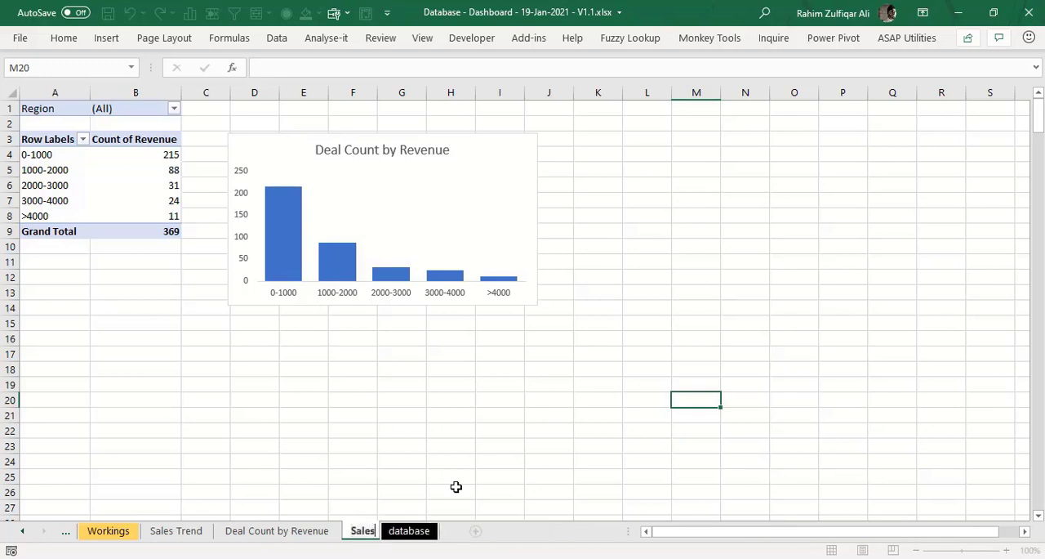
{"action": "type", "text": " by Region"}
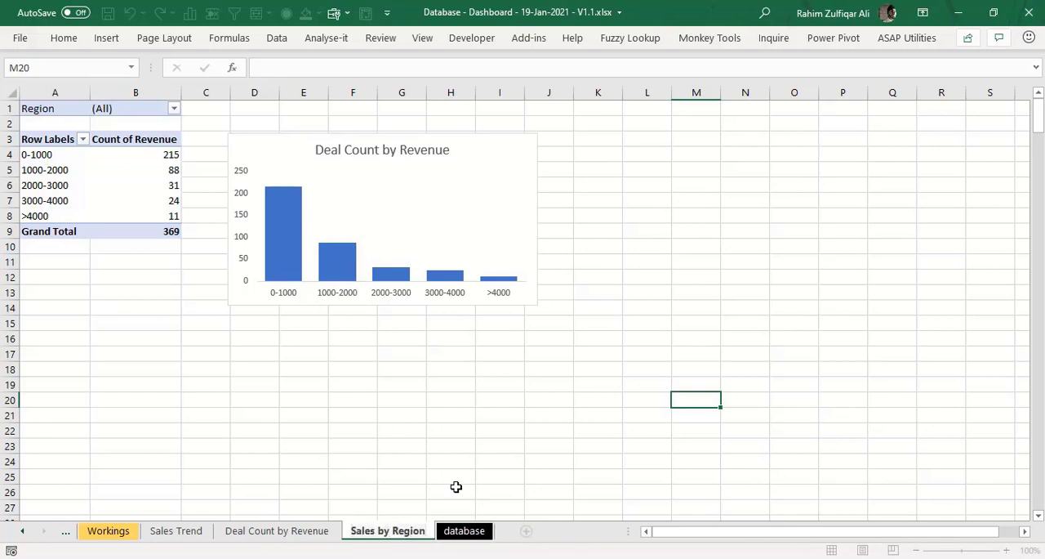
{"action": "key", "text": "Return"}
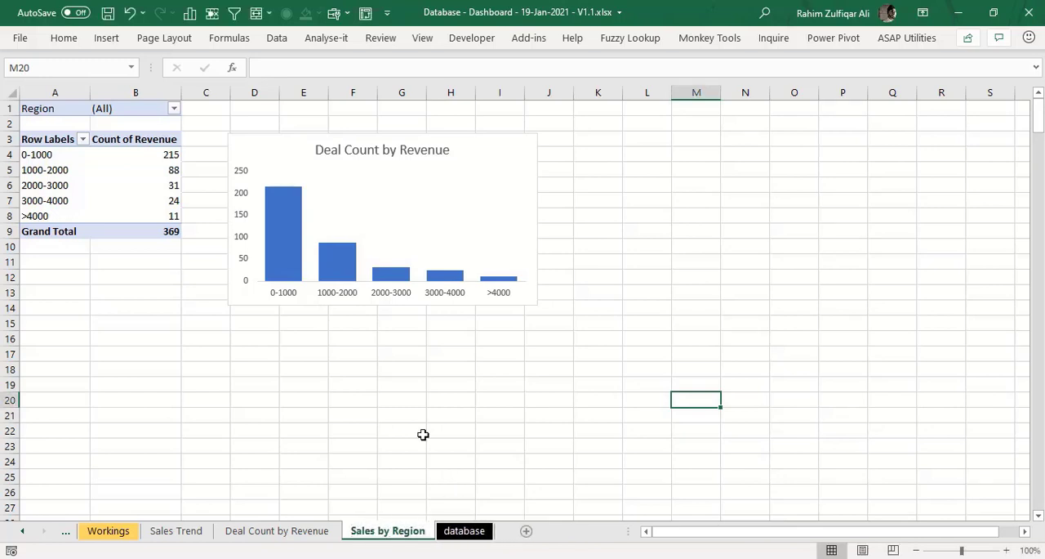
- Remove Revenue from the pivot table's rows and move Region from the filters to the rows
{"action": "left_click", "coordinate": [145, 170]}
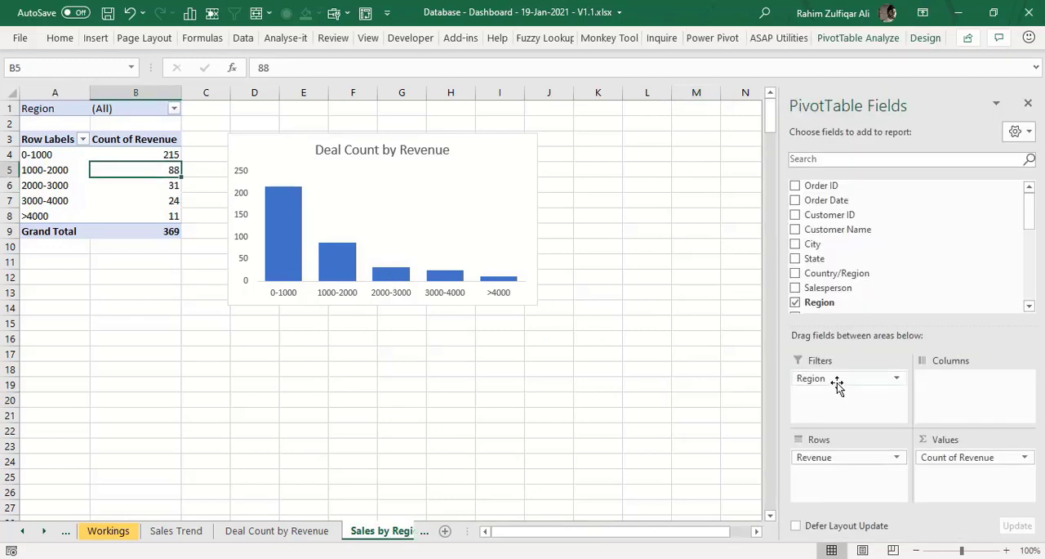
{"action": "left_click_drag", "start_coordinate": [828, 457], "coordinate": [899, 282]}
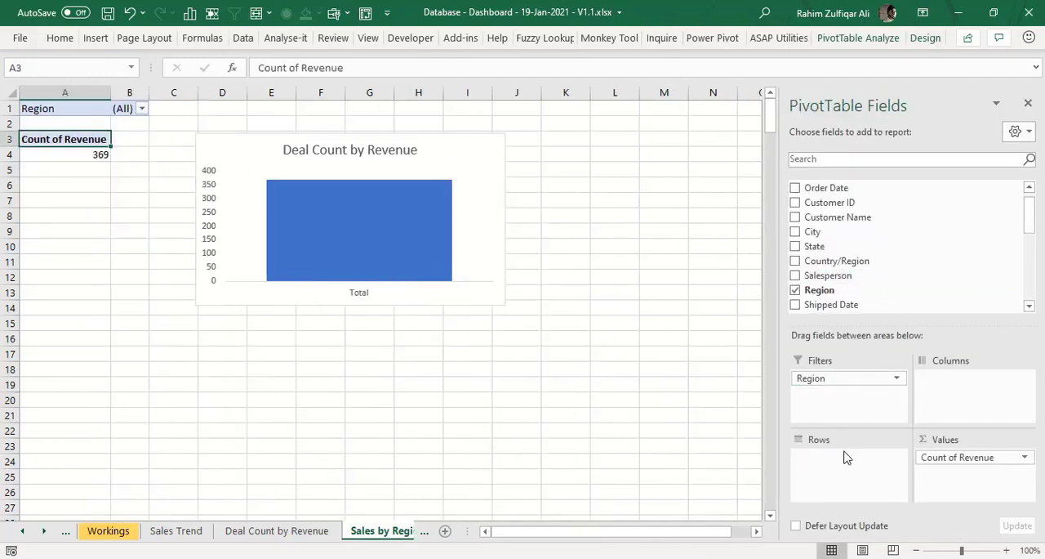
{"action": "left_click_drag", "start_coordinate": [861, 384], "coordinate": [849, 462]}
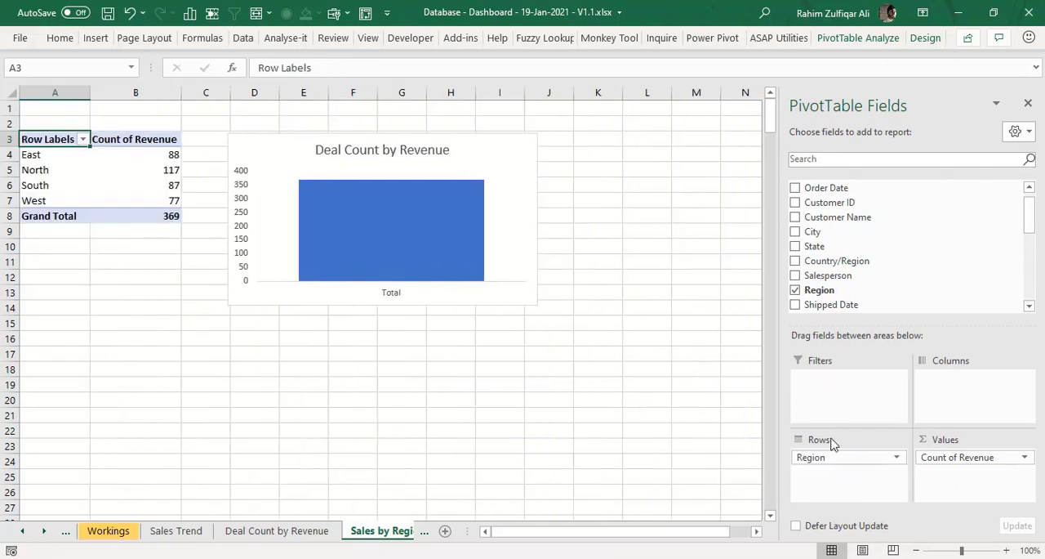
- Summarize the pivot table's Revenue values by Sum instead of Count
{"action": "left_click", "coordinate": [154, 169]}
{"action": "right_click", "coordinate": [154, 169]}
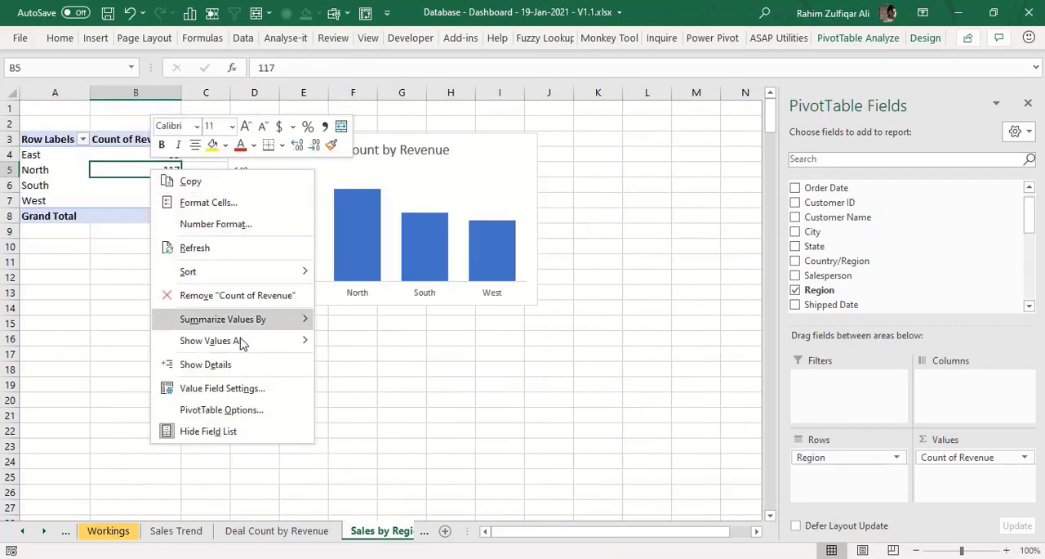
{"action": "left_click", "coordinate": [226, 386]}
{"action": "left_click", "coordinate": [178, 392]}
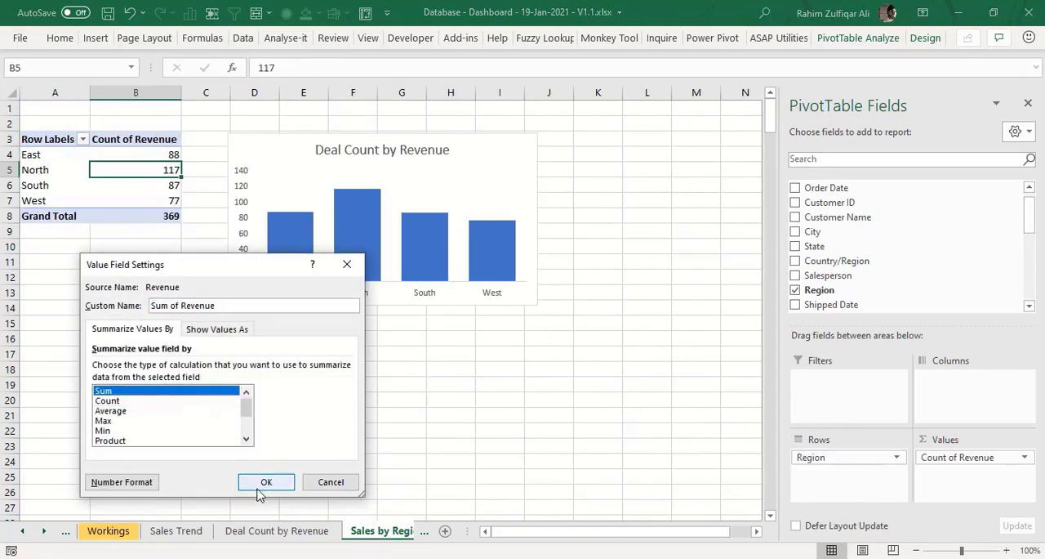
{"action": "left_click", "coordinate": [266, 481]}
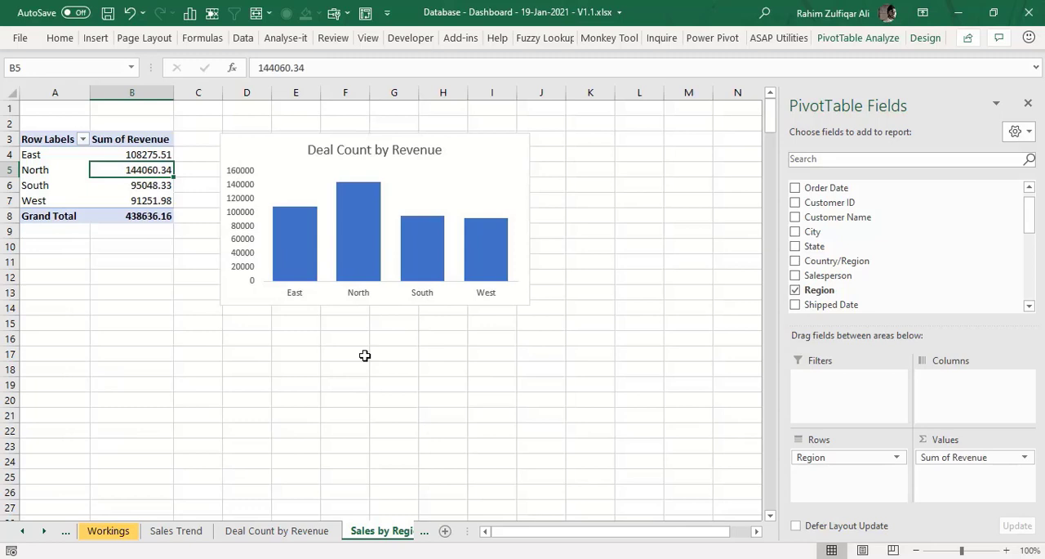
- Change the pivot chart's title to Sales by Region
{"action": "double_click", "coordinate": [377, 149]}
{"action": "left_click", "coordinate": [376, 150]}
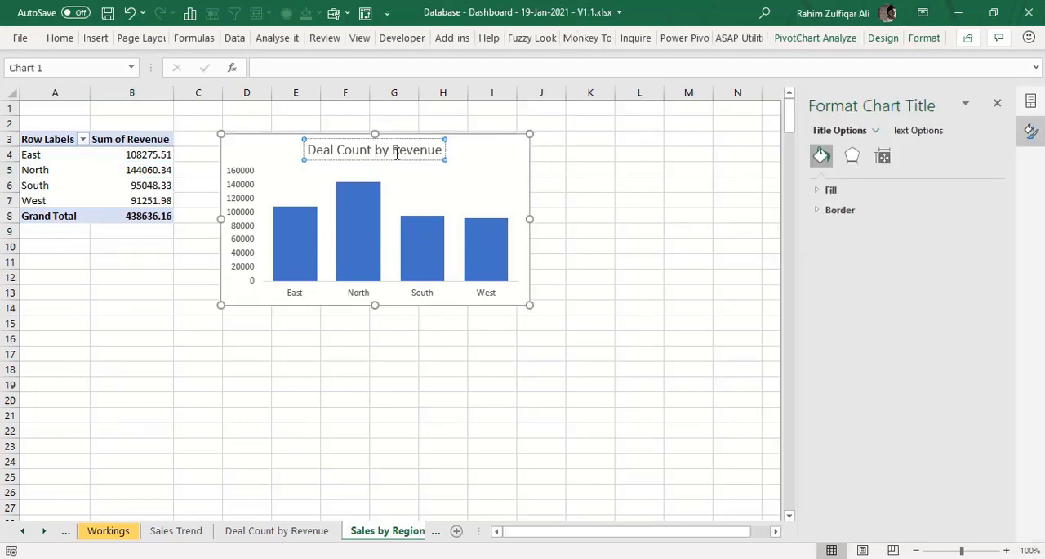
{"action": "key", "text": "ctrl+a"}
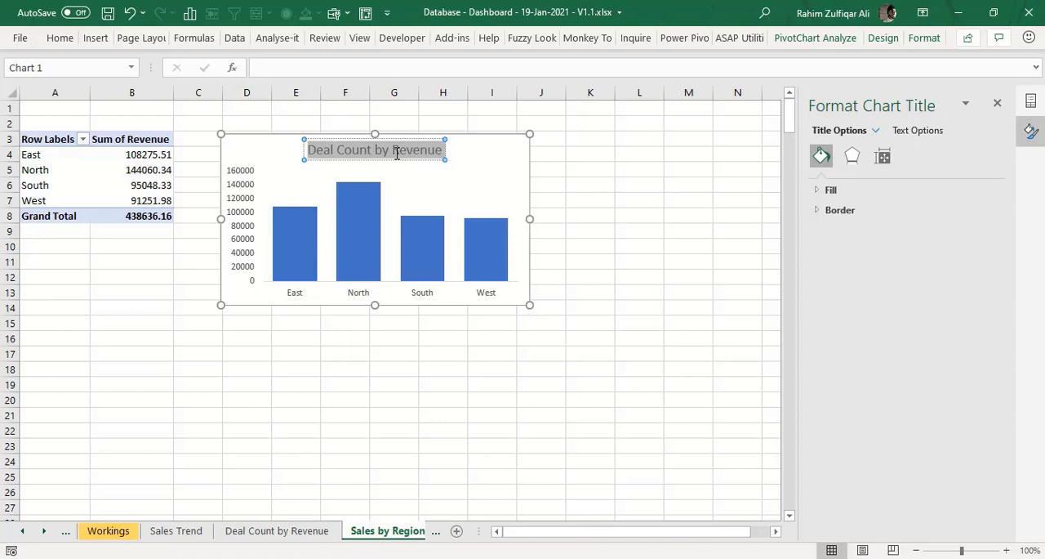
{"action": "type", "text": "Sales by"}
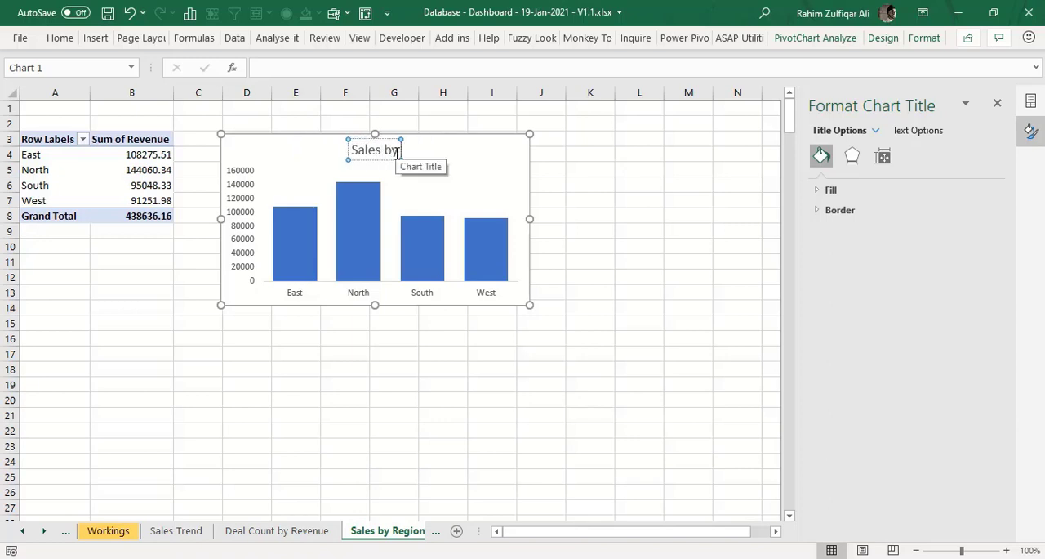
{"action": "type", "text": " Region"}
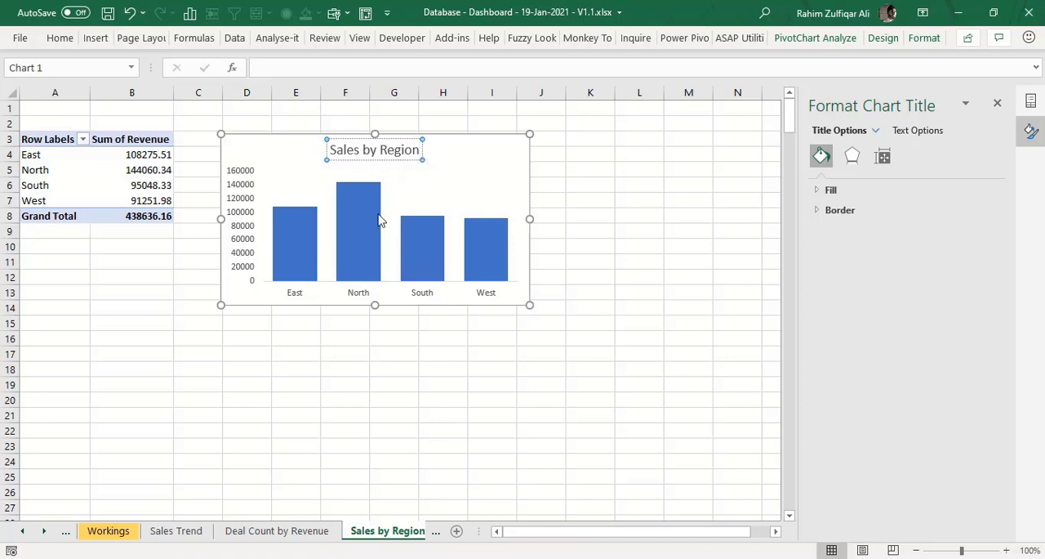
{"action": "left_click", "coordinate": [283, 337]}
- Delete the vertical axis of the Sales by Region chart and add data labels to its columns
{"action": "left_click", "coordinate": [245, 253]}
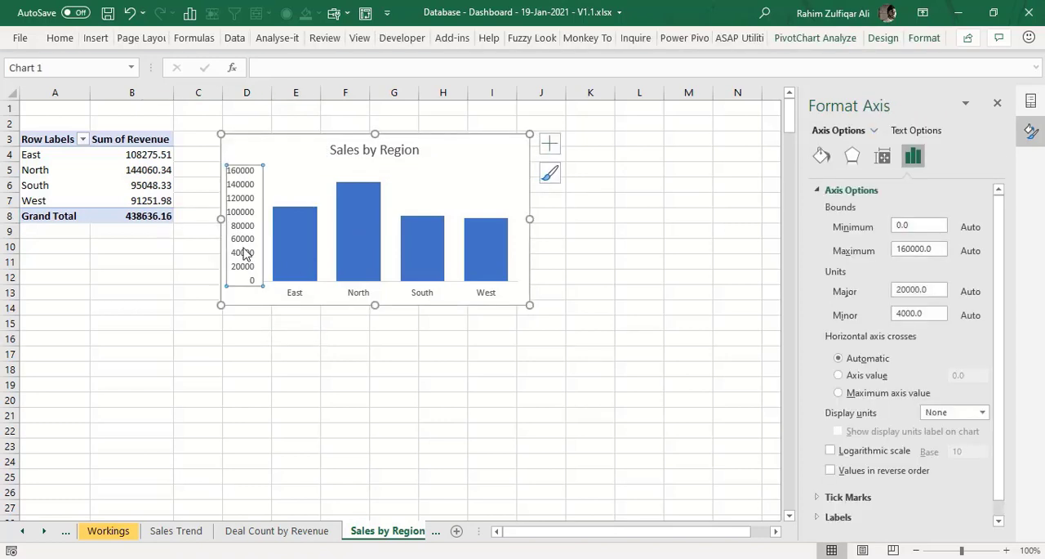
{"action": "key", "text": "Delete"}
{"action": "right_click", "coordinate": [273, 239]}
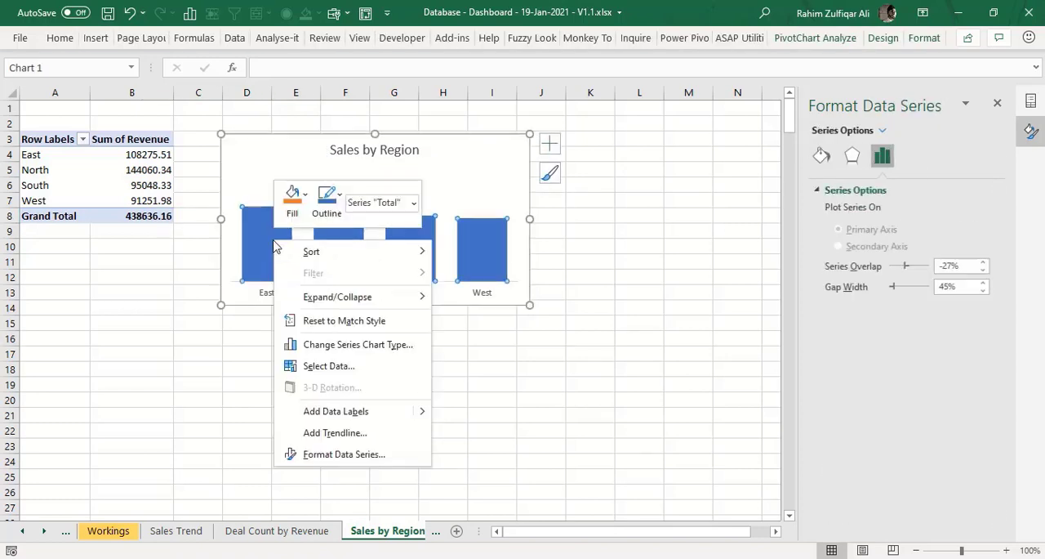
{"action": "left_click", "coordinate": [351, 405]}
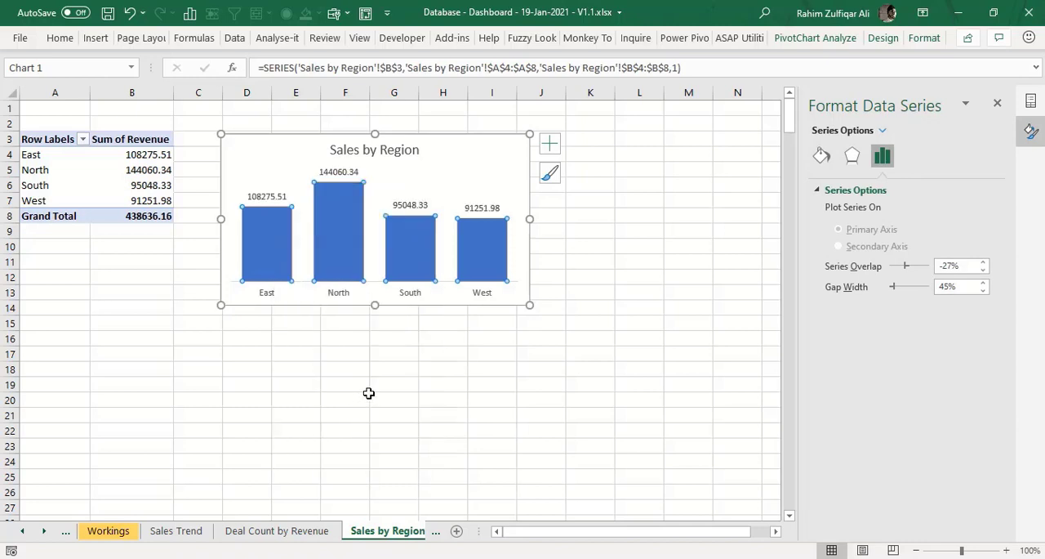
- Format the pivot table's revenue values, including the grand total, with thousands separators and no decimals
{"action": "left_click", "coordinate": [156, 170]}
{"action": "left_click_drag", "start_coordinate": [150, 154], "coordinate": [138, 214]}
{"action": "left_click", "coordinate": [59, 39]}
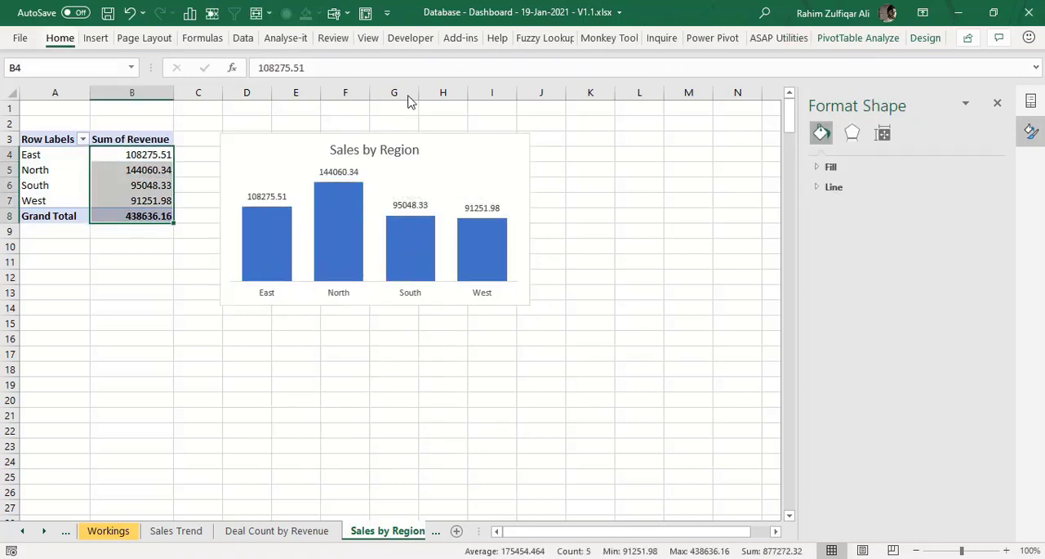
{"action": "left_click", "coordinate": [441, 91]}
{"action": "left_click", "coordinate": [485, 92]}
{"action": "left_click", "coordinate": [484, 92]}
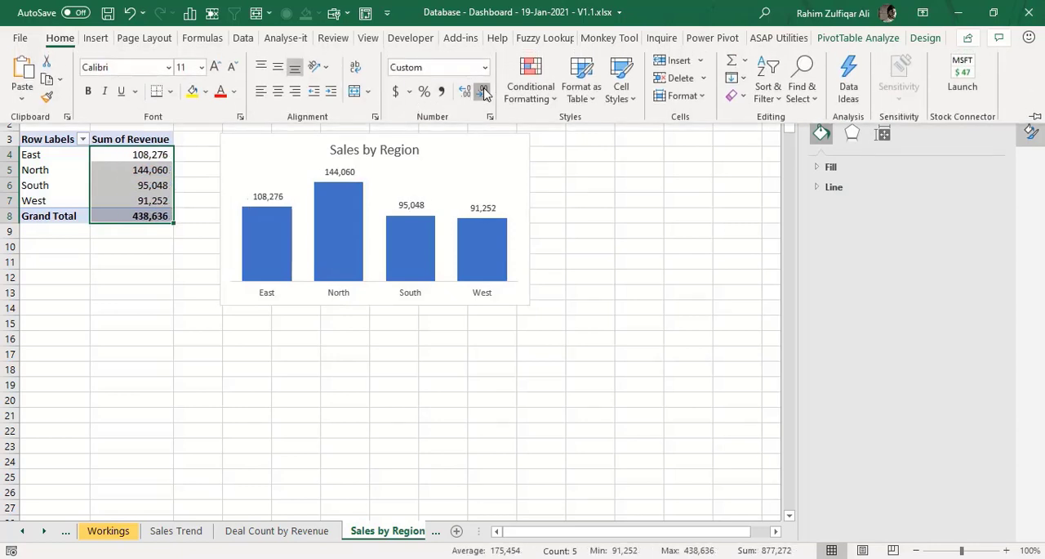
{"action": "key", "text": "ctrl+F1"}
- Paste a copy of the Sales by Region chart onto the DASHBOARD sheet and fit it beside Sales Trend Monthwise, spanning about columns P to S
{"action": "left_click", "coordinate": [493, 139]}
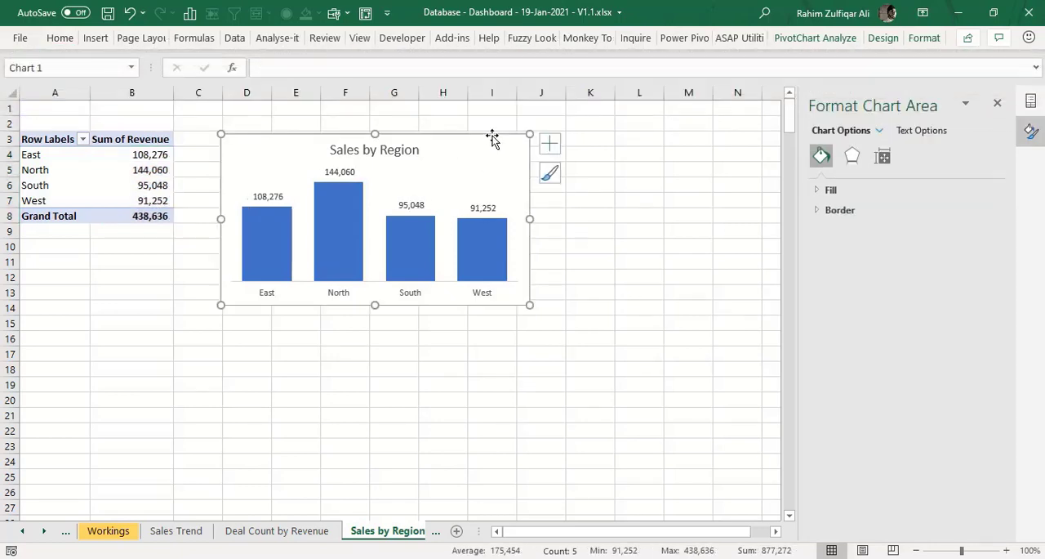
{"action": "left_click", "coordinate": [105, 535]}
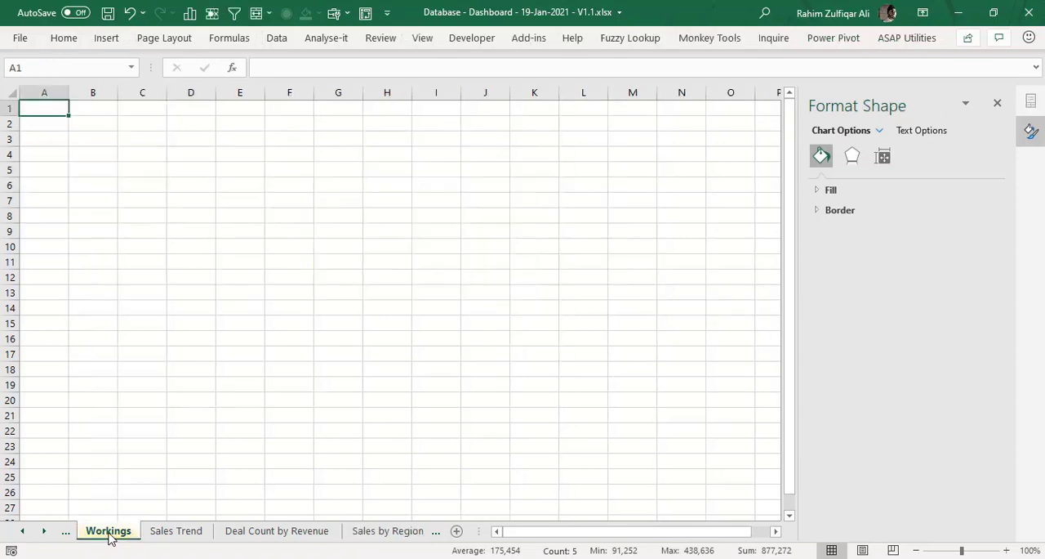
{"action": "left_click", "coordinate": [23, 532]}
{"action": "left_click", "coordinate": [111, 532]}
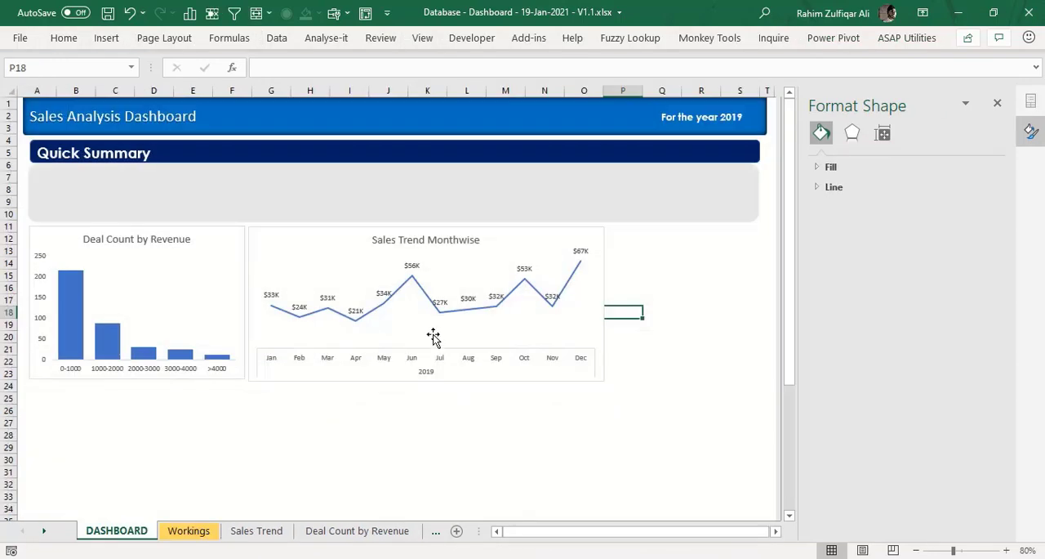
{"action": "left_click", "coordinate": [657, 278]}
{"action": "key", "text": "ctrl+v"}
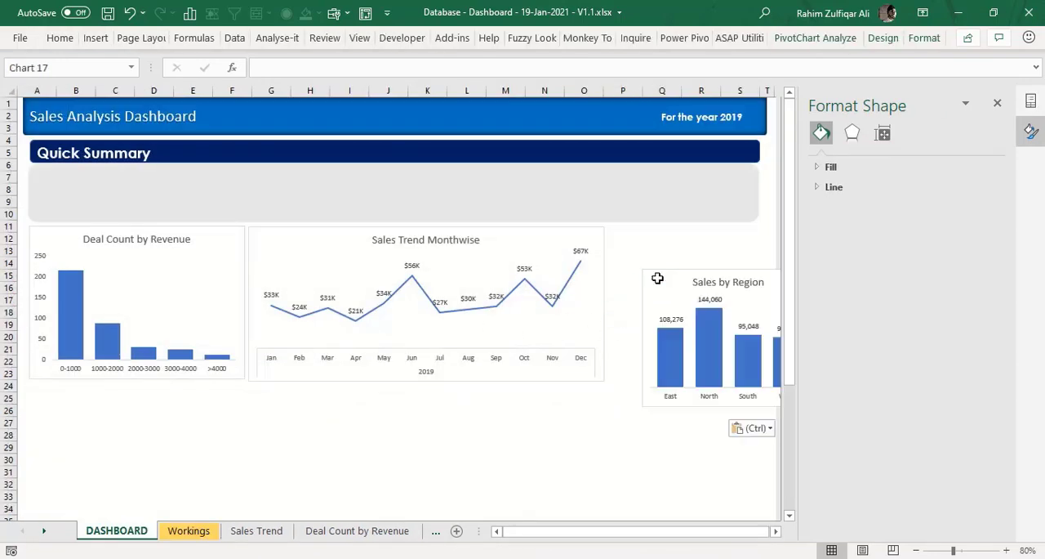
{"action": "left_click_drag", "start_coordinate": [675, 276], "coordinate": [651, 230]}
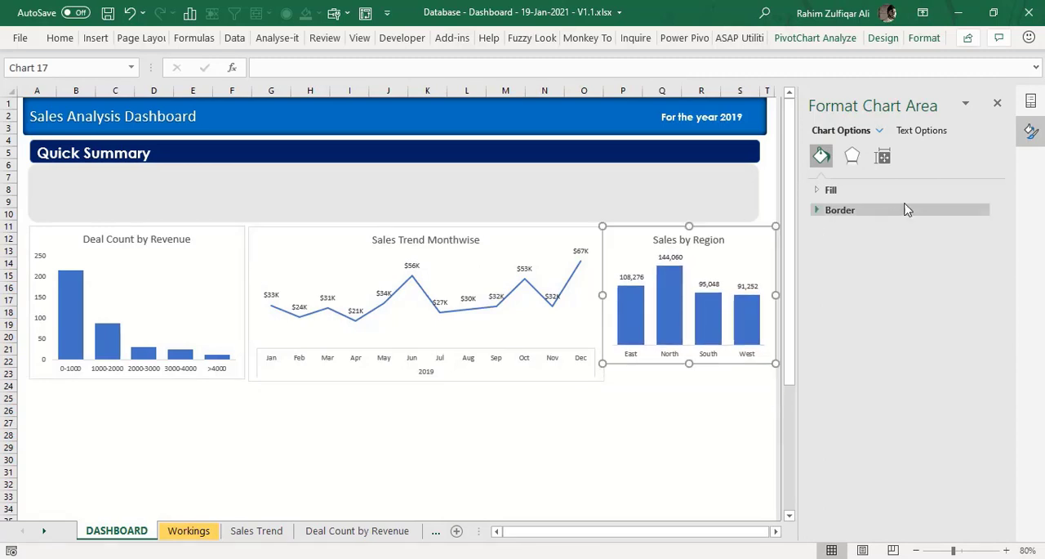
{"action": "left_click", "coordinate": [998, 103]}
{"action": "left_click", "coordinate": [1029, 103]}
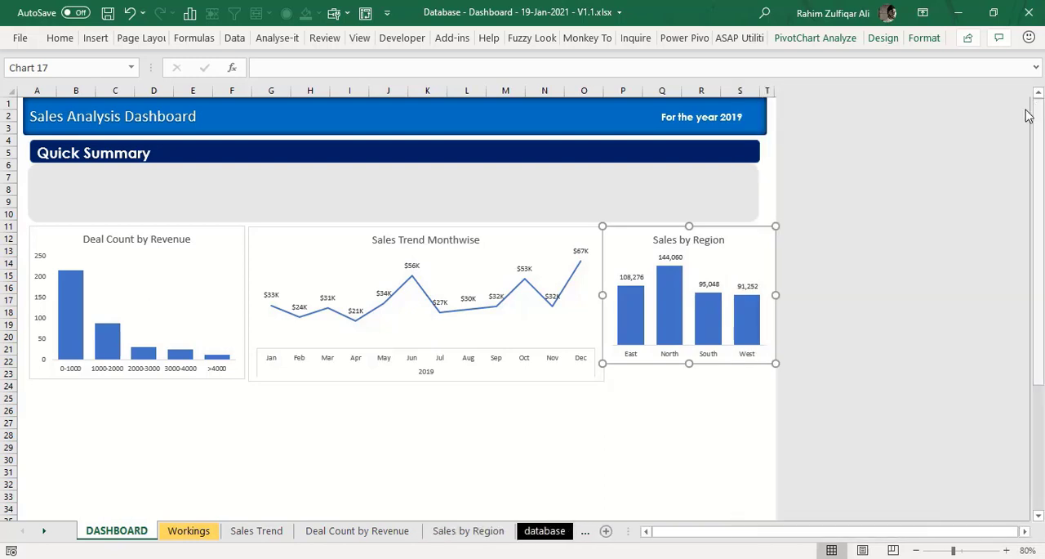
- Shrink and shift the three charts so they sit side by side across the dashboard's width, ending around row 22
{"action": "left_click", "coordinate": [242, 379]}
{"action": "left_click_drag", "start_coordinate": [243, 379], "coordinate": [236, 368]}
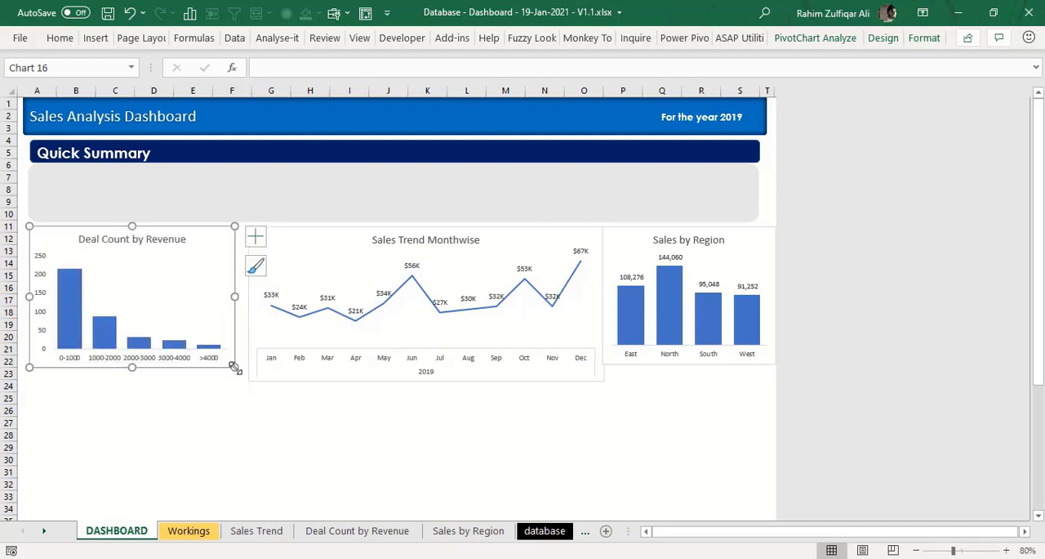
{"action": "left_click_drag", "start_coordinate": [308, 227], "coordinate": [299, 227]}
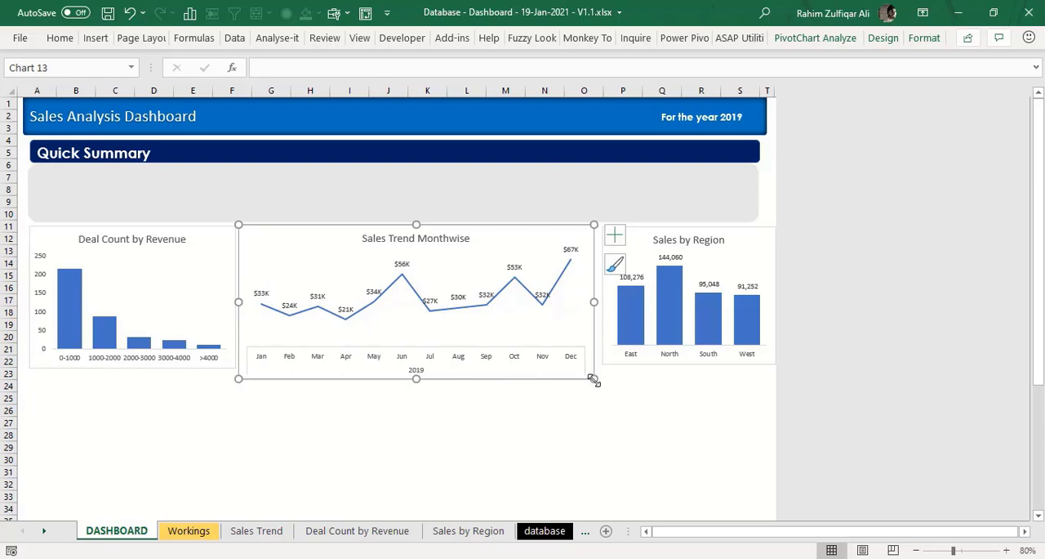
{"action": "left_click_drag", "start_coordinate": [594, 379], "coordinate": [595, 369]}
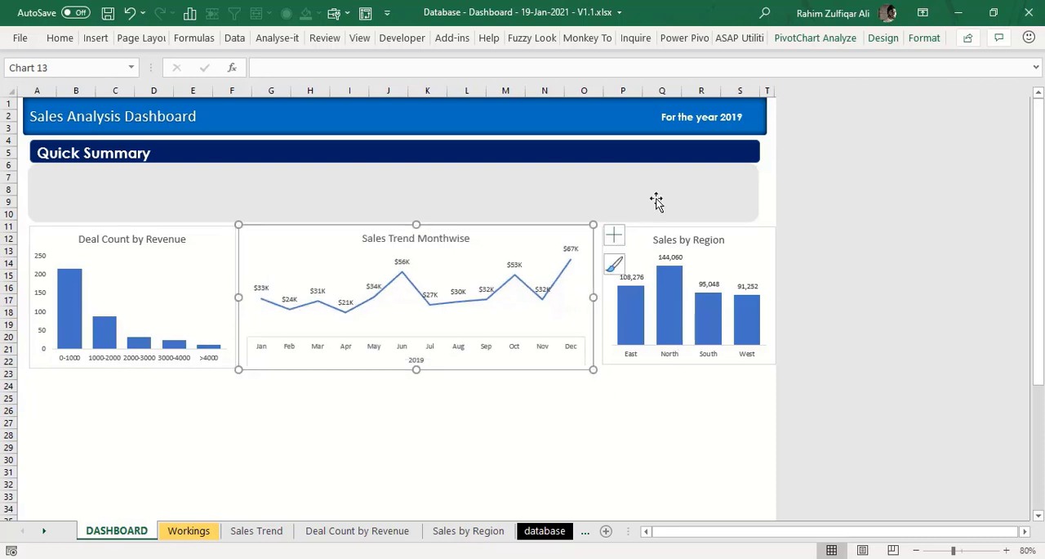
{"action": "left_click_drag", "start_coordinate": [665, 229], "coordinate": [660, 225]}
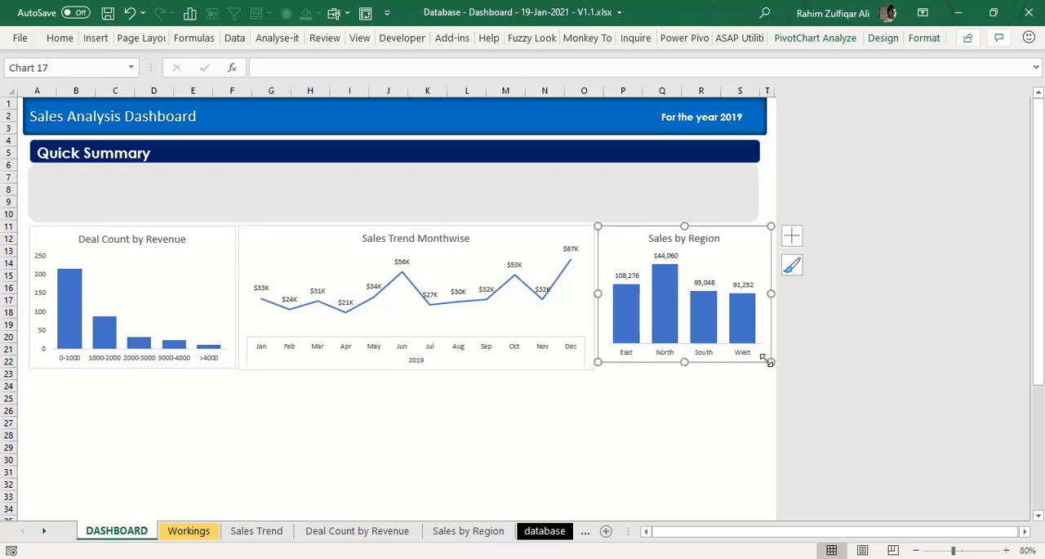
{"action": "left_click_drag", "start_coordinate": [764, 360], "coordinate": [766, 367]}
{"action": "left_click", "coordinate": [724, 402]}
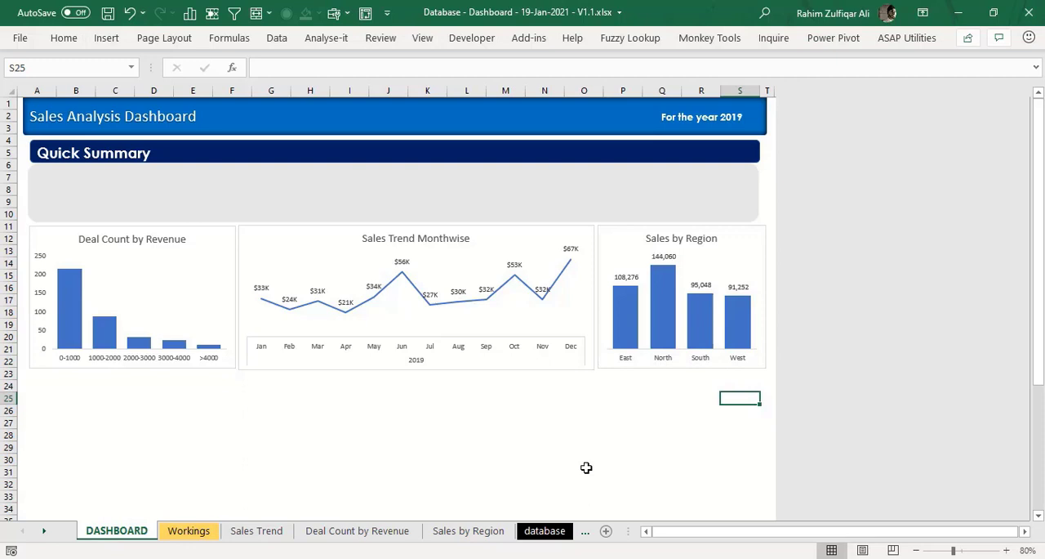
- Move the three charts down together to start at about row 13, leaving a gap beneath the Quick Summary area
{"action": "left_click", "coordinate": [205, 362]}
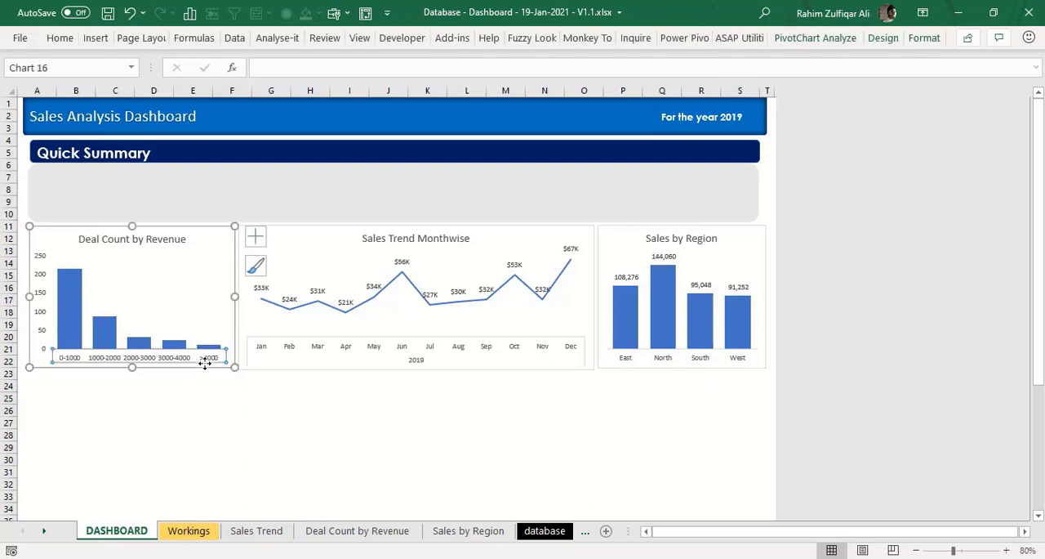
{"action": "left_click", "coordinate": [234, 317]}
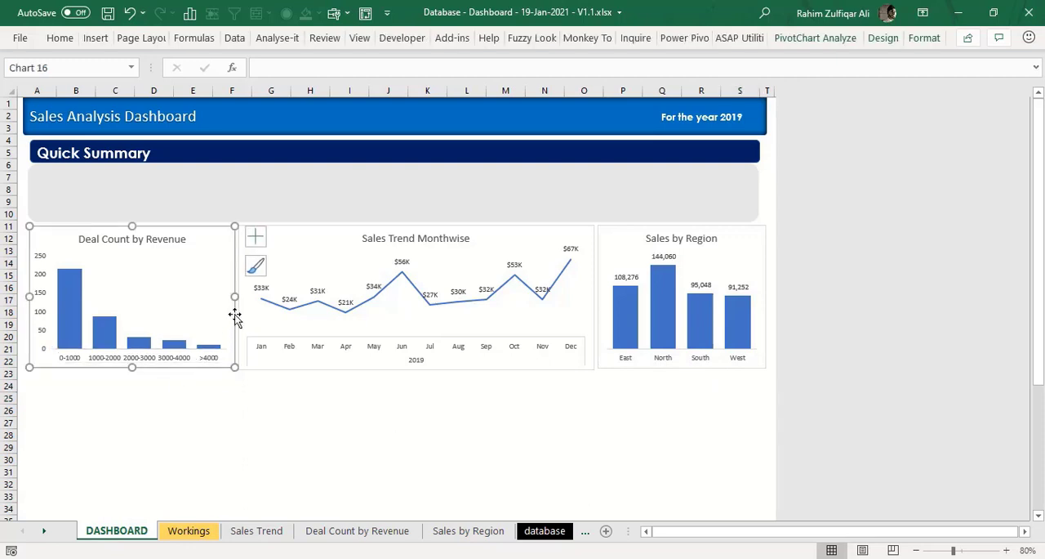
{"action": "left_click", "coordinate": [343, 371], "text": "ctrl"}
{"action": "left_click", "coordinate": [617, 368], "text": "ctrl"}
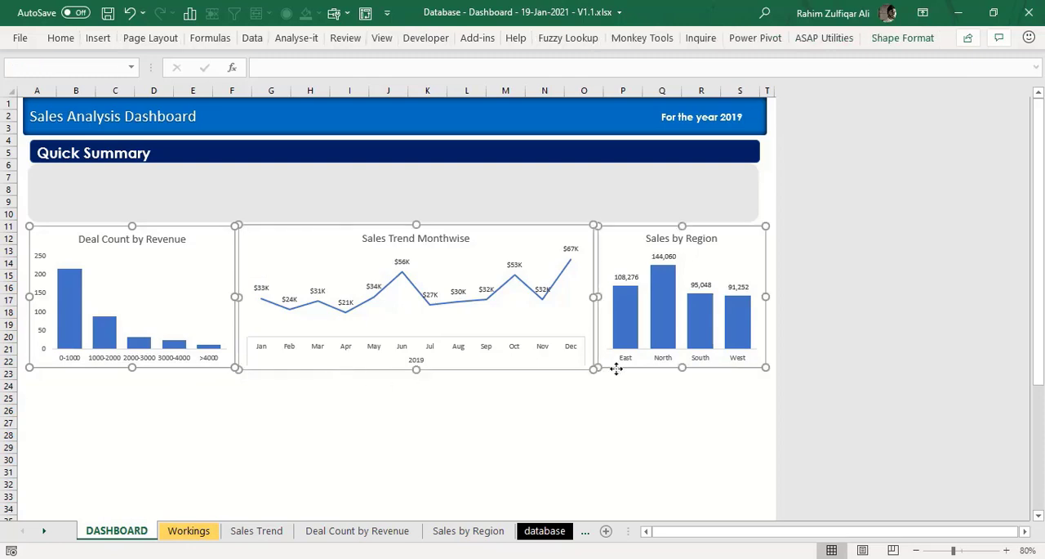
{"action": "key", "text": "Down"}
{"action": "key", "text": "Down"}
{"action": "key", "text": "Down"}
{"action": "key", "text": "Down"}
{"action": "key", "text": "Down"}
{"action": "key", "text": "Down"}
{"action": "key", "text": "Down"}
{"action": "key", "text": "Down"}
{"action": "key", "text": "Down"}
{"action": "key", "text": "Down"}
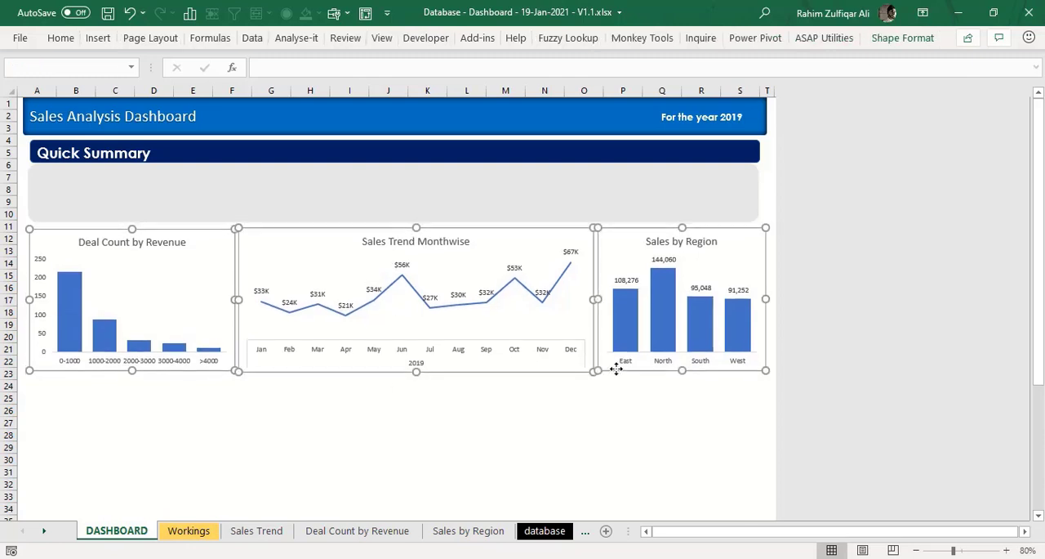
{"action": "mouse_move", "coordinate": [617, 368]}
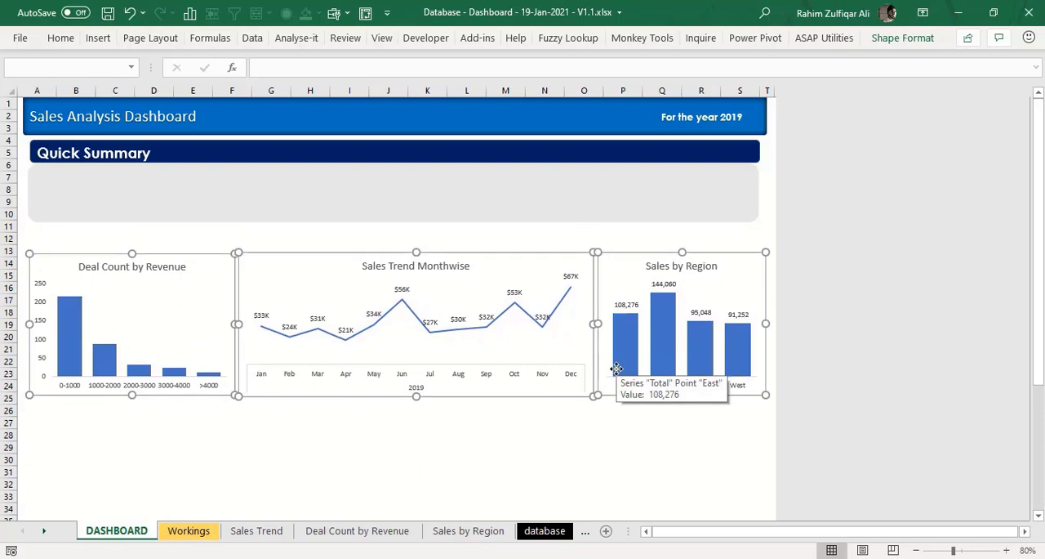
{"action": "left_click", "coordinate": [149, 235]}
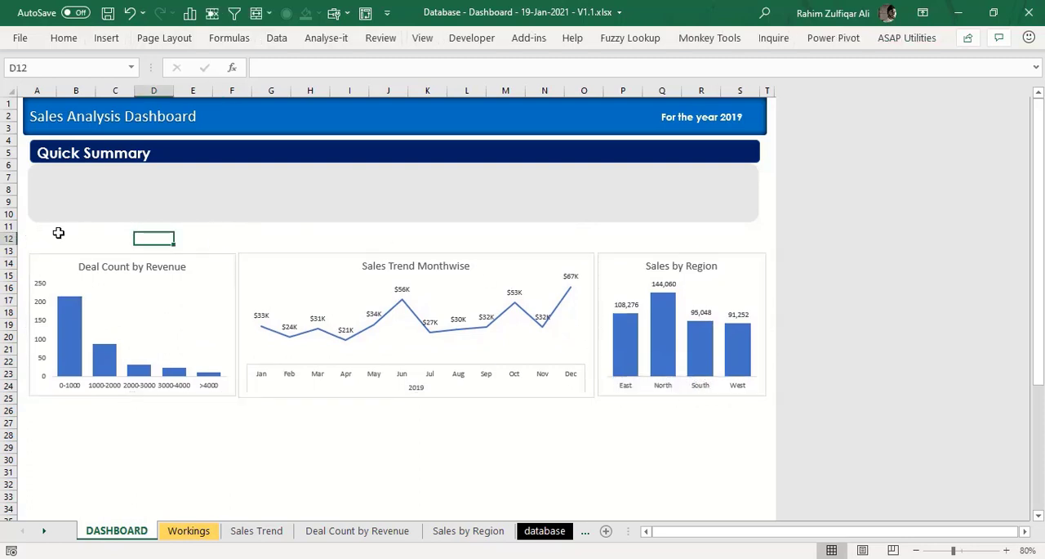
{"action": "left_click_drag", "start_coordinate": [58, 235], "coordinate": [445, 241]}
{"action": "left_click_drag", "start_coordinate": [694, 248], "coordinate": [735, 248]}
{"action": "left_click", "coordinate": [335, 424]}
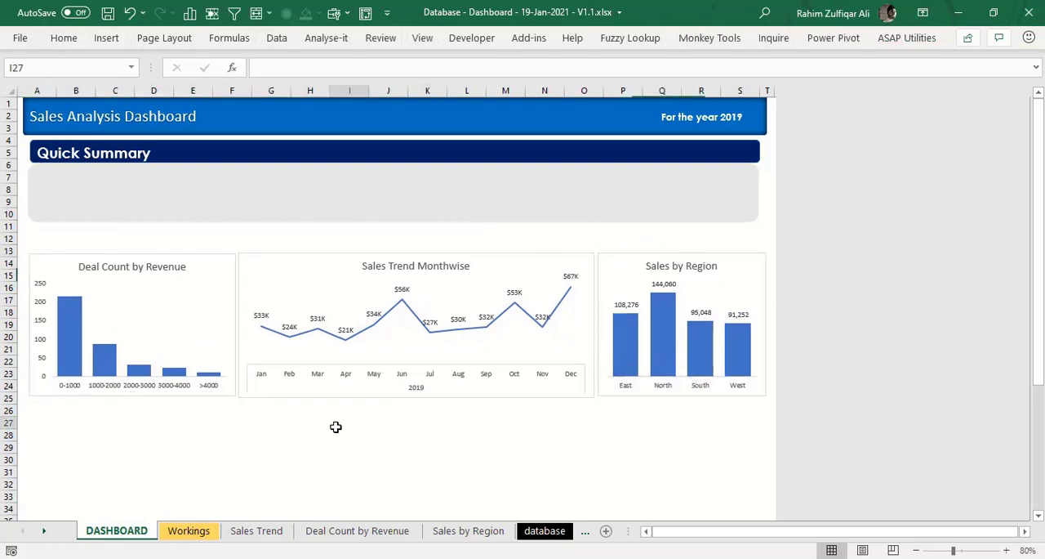
- Insert Region, Month and Quarter slicers for the pivot table on the Sales by Region sheet
{"action": "left_click", "coordinate": [467, 531]}
{"action": "left_click", "coordinate": [365, 530]}
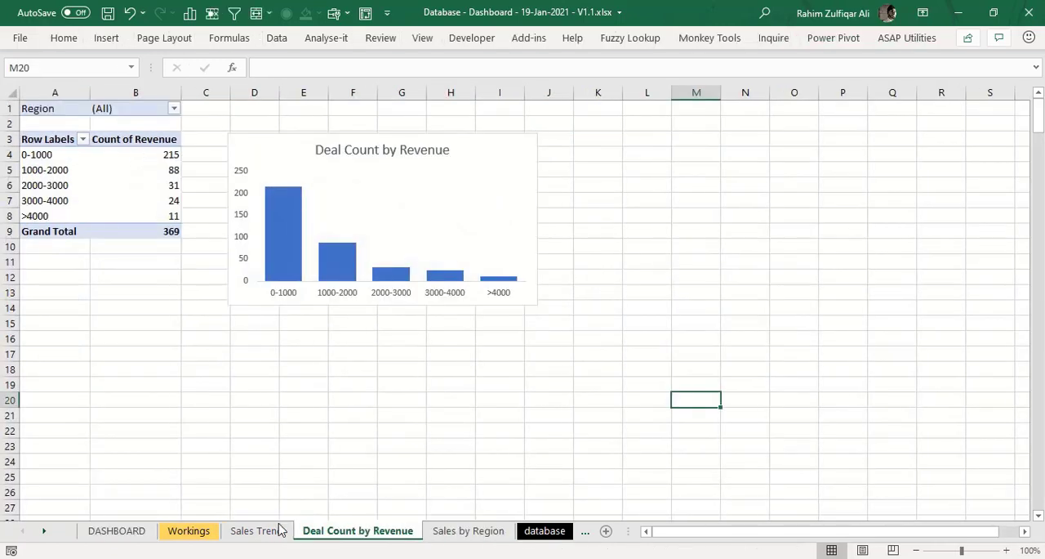
{"action": "left_click", "coordinate": [271, 530]}
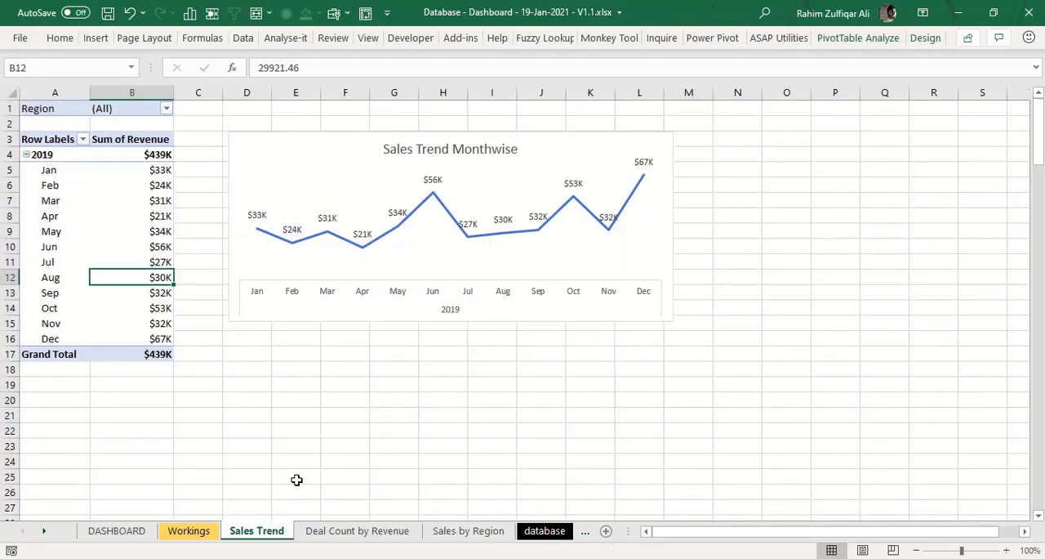
{"action": "left_click", "coordinate": [325, 532]}
{"action": "left_click", "coordinate": [462, 532]}
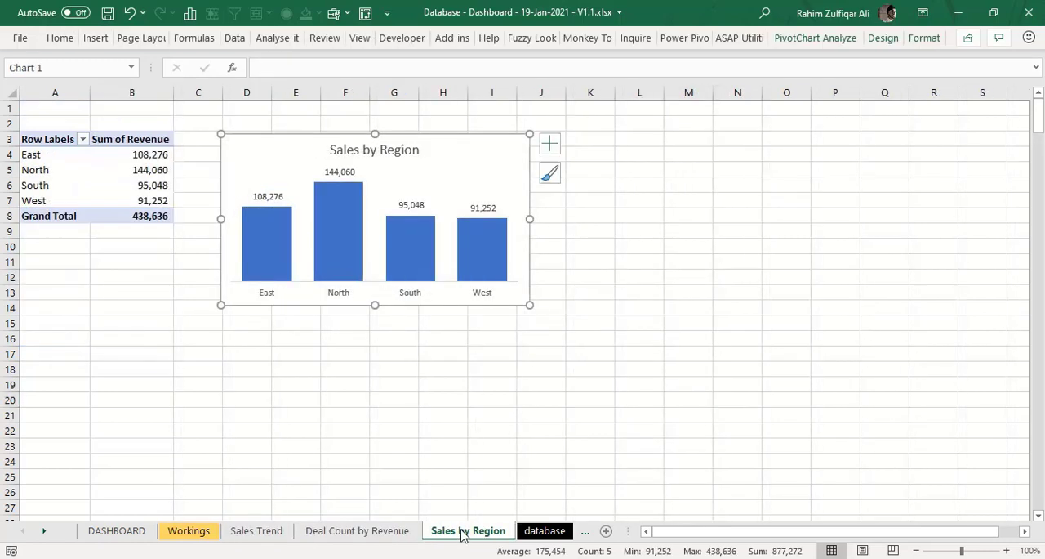
{"action": "left_click", "coordinate": [122, 184]}
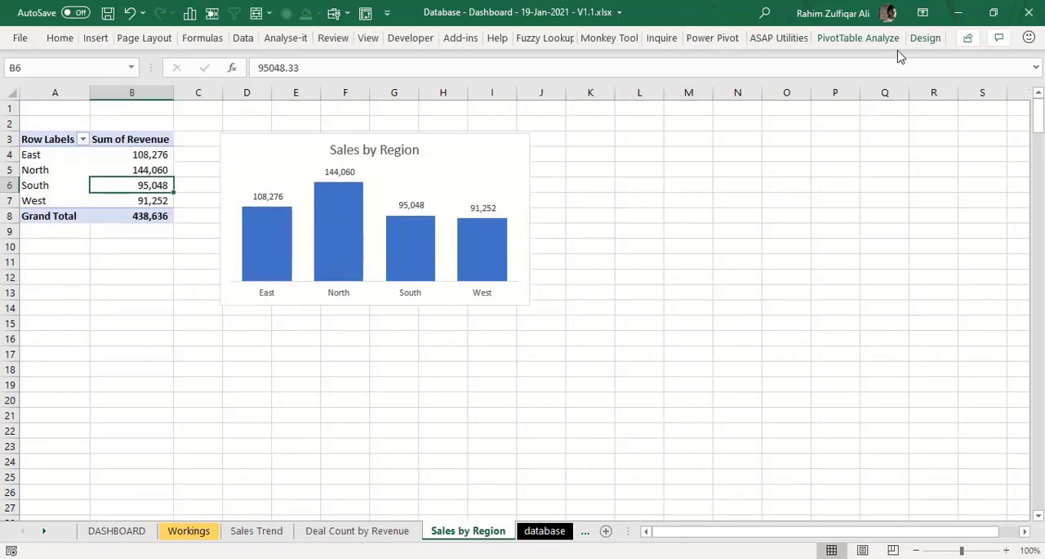
{"action": "left_click", "coordinate": [859, 39]}
{"action": "left_click", "coordinate": [477, 111]}
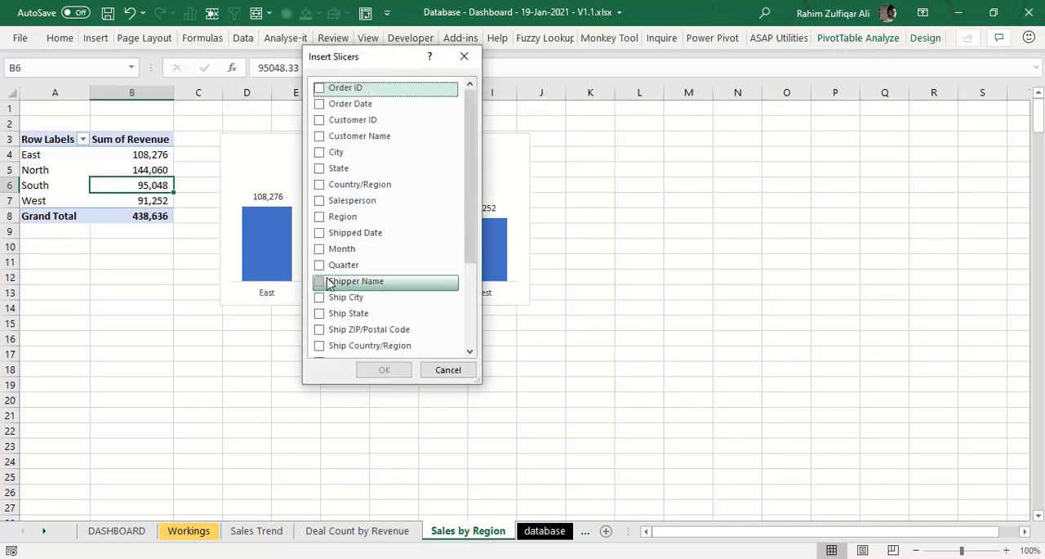
{"action": "left_click", "coordinate": [322, 248]}
{"action": "left_click", "coordinate": [323, 265]}
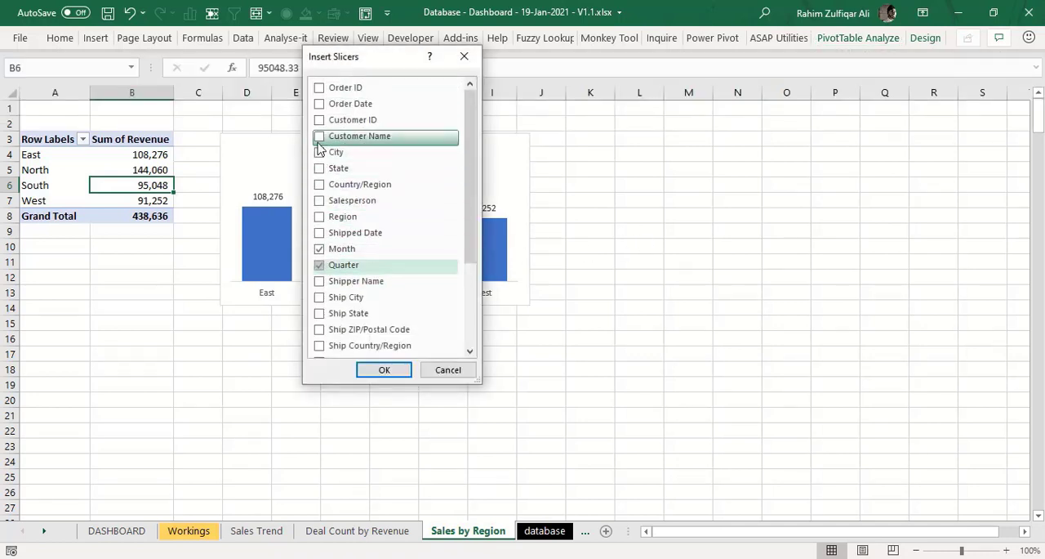
{"action": "left_click", "coordinate": [323, 216]}
{"action": "left_click", "coordinate": [387, 370]}
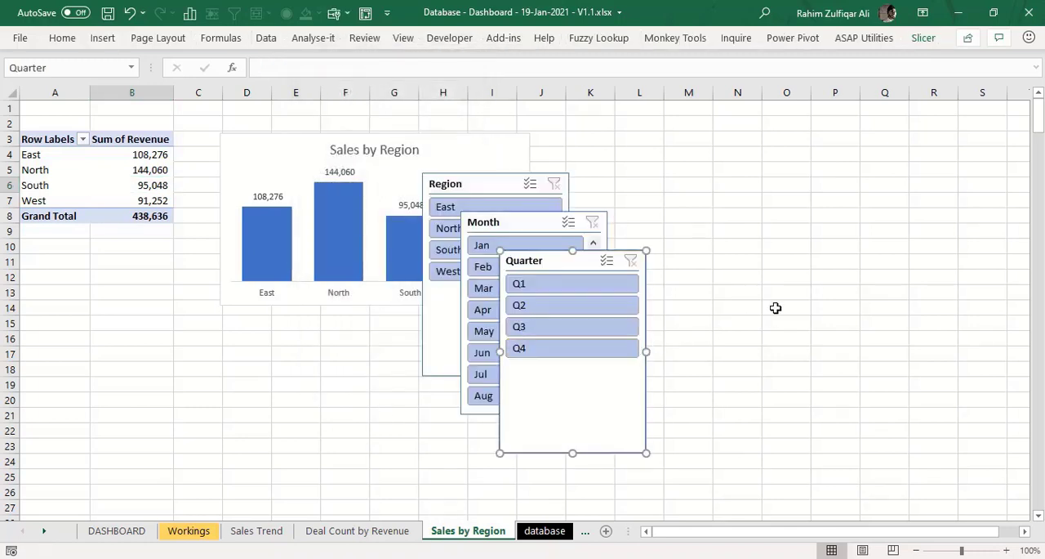
- Move the Region, Month and Quarter slicers together from the Sales by Region sheet to the DASHBOARD sheet, at cell H29 below the charts
{"action": "key", "text": "Delete"}
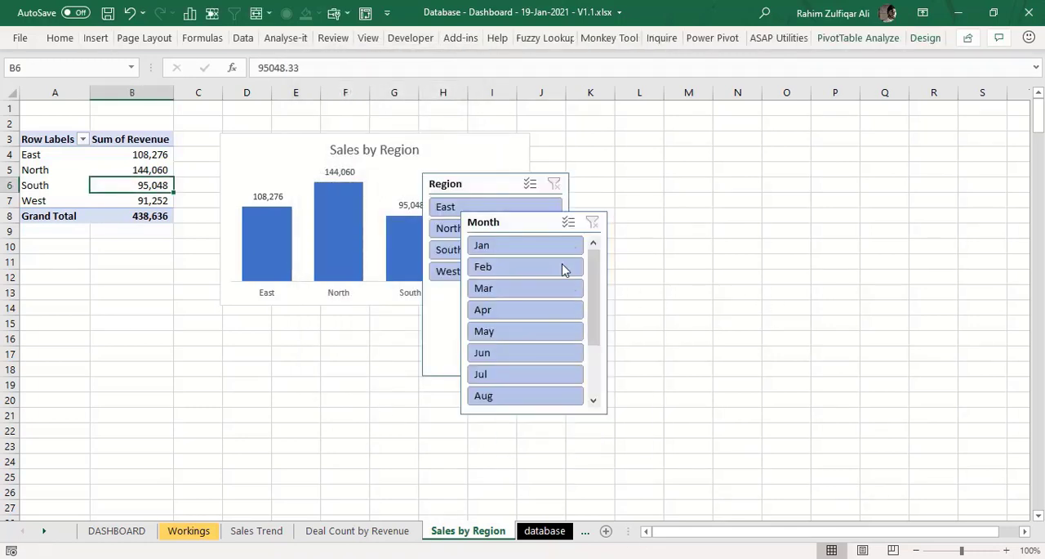
{"action": "key", "text": "ctrl+z"}
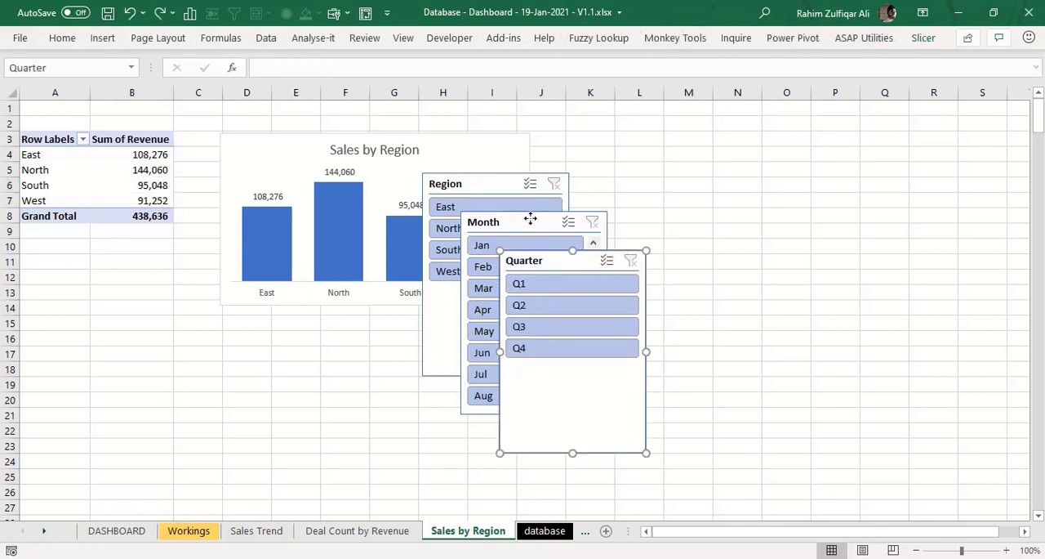
{"action": "left_click", "coordinate": [532, 219], "text": "ctrl"}
{"action": "left_click", "coordinate": [486, 175], "text": "ctrl"}
{"action": "key", "text": "Delete"}
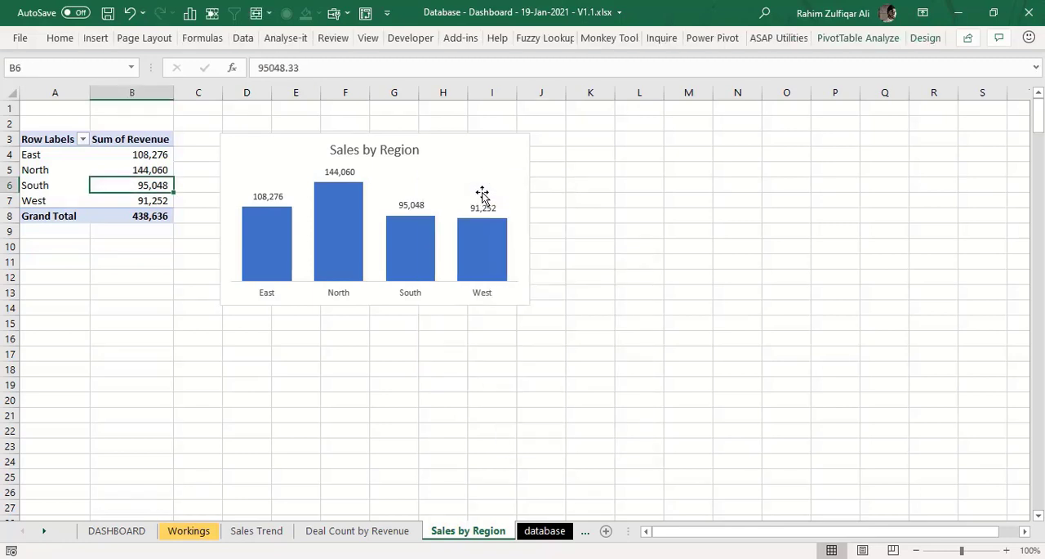
{"action": "left_click", "coordinate": [111, 530]}
{"action": "left_click", "coordinate": [310, 441]}
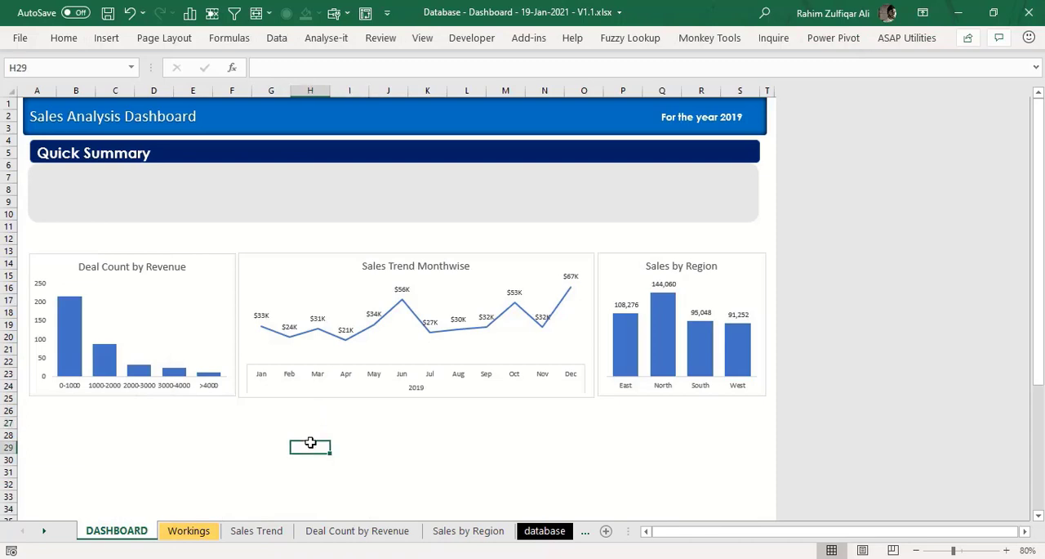
{"action": "key", "text": "ctrl+v"}
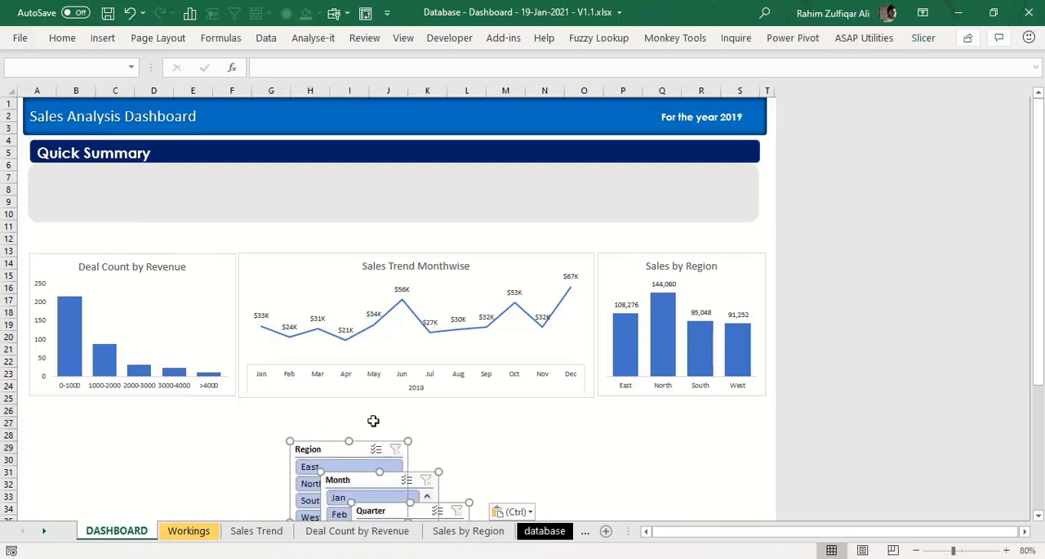
- Spread the overlapping slicers apart below the charts, in the order Region, Month, Quarter
{"action": "left_click", "coordinate": [592, 442]}
{"action": "left_click_drag", "start_coordinate": [1040, 374], "coordinate": [1040, 459]}
{"action": "left_click_drag", "start_coordinate": [448, 343], "coordinate": [643, 320]}
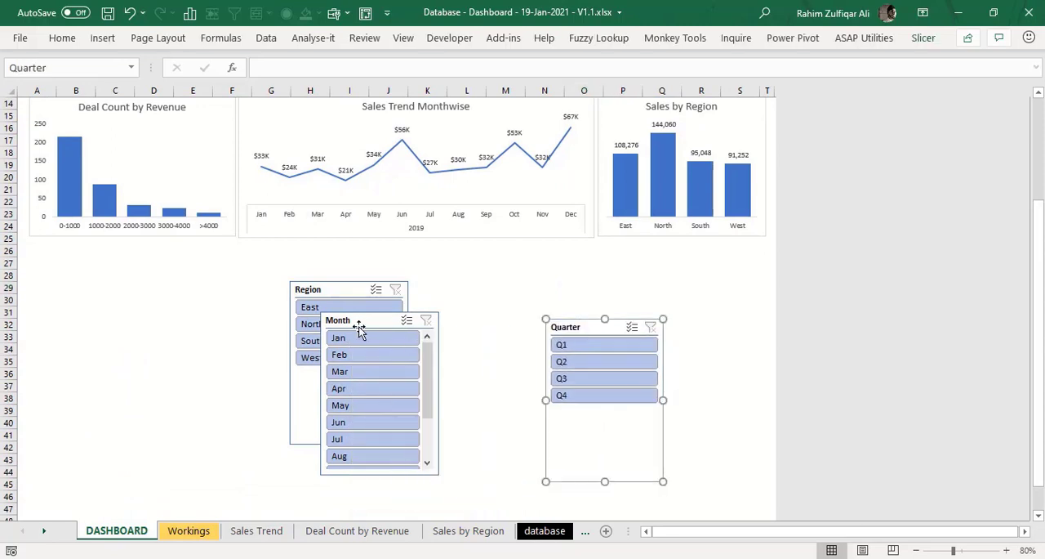
{"action": "left_click", "coordinate": [360, 320]}
{"action": "left_click_drag", "start_coordinate": [359, 320], "coordinate": [425, 315]}
{"action": "left_click_drag", "start_coordinate": [316, 280], "coordinate": [246, 268]}
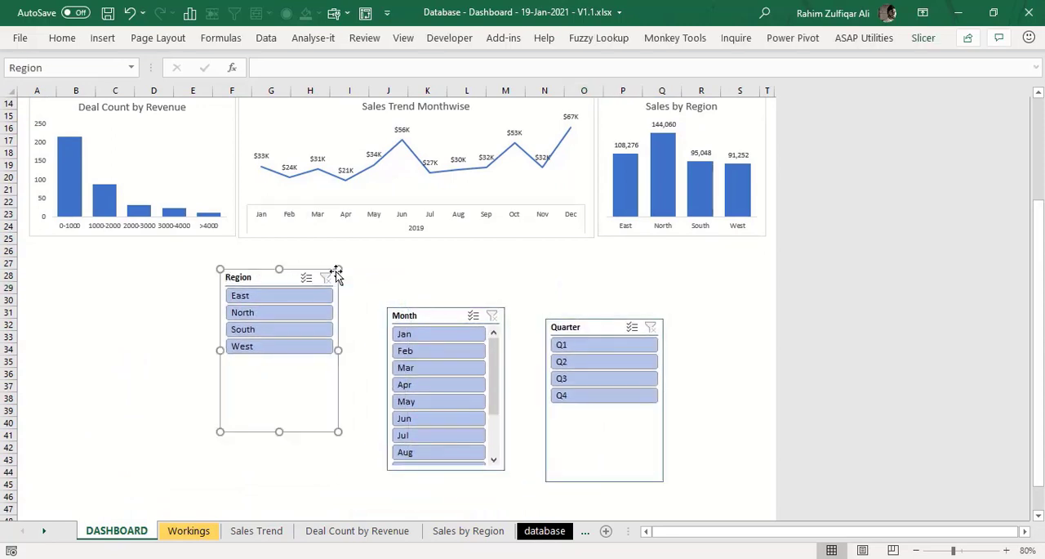
- Arrange the Region slicer's buttons in 4 columns and reduce its height to fit a single row of buttons
{"action": "left_click", "coordinate": [924, 38]}
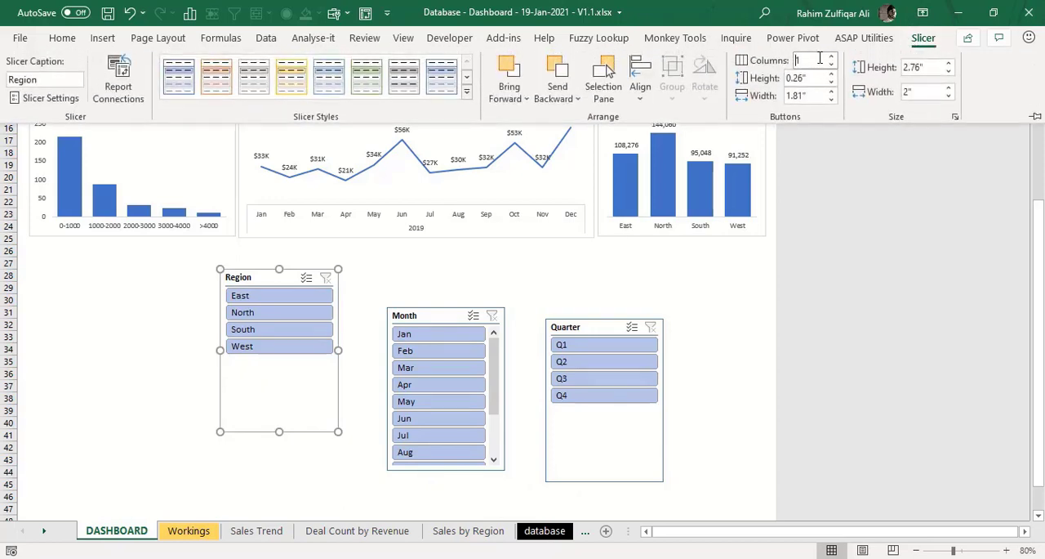
{"action": "type", "text": "4"}
{"action": "key", "text": "Return"}
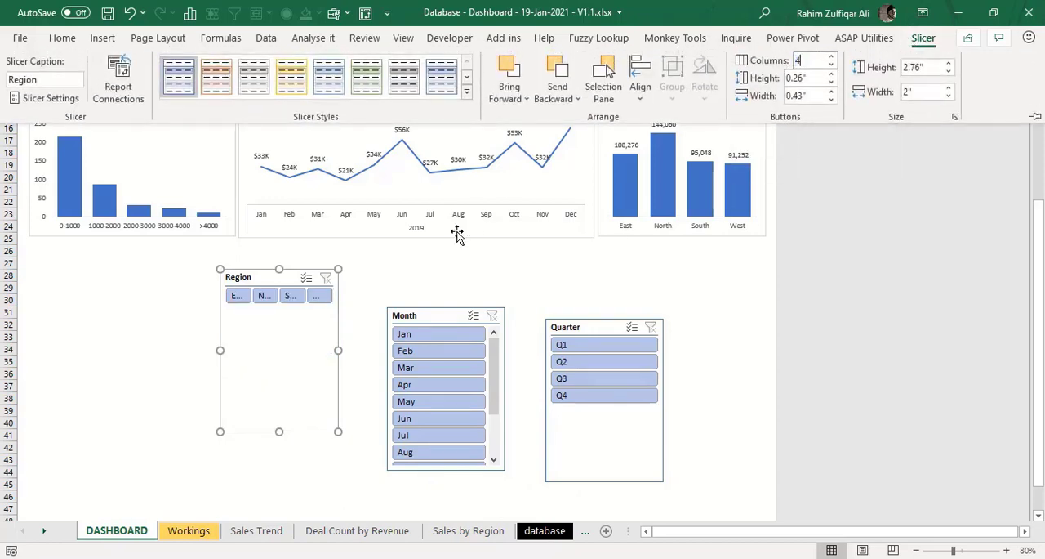
{"action": "left_click", "coordinate": [342, 432]}
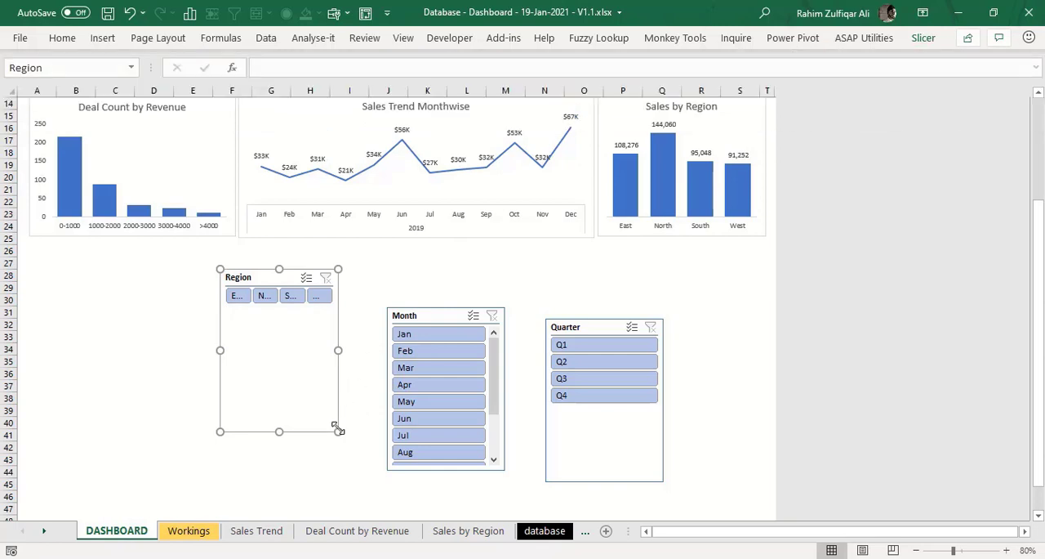
{"action": "left_click_drag", "start_coordinate": [338, 431], "coordinate": [344, 314]}
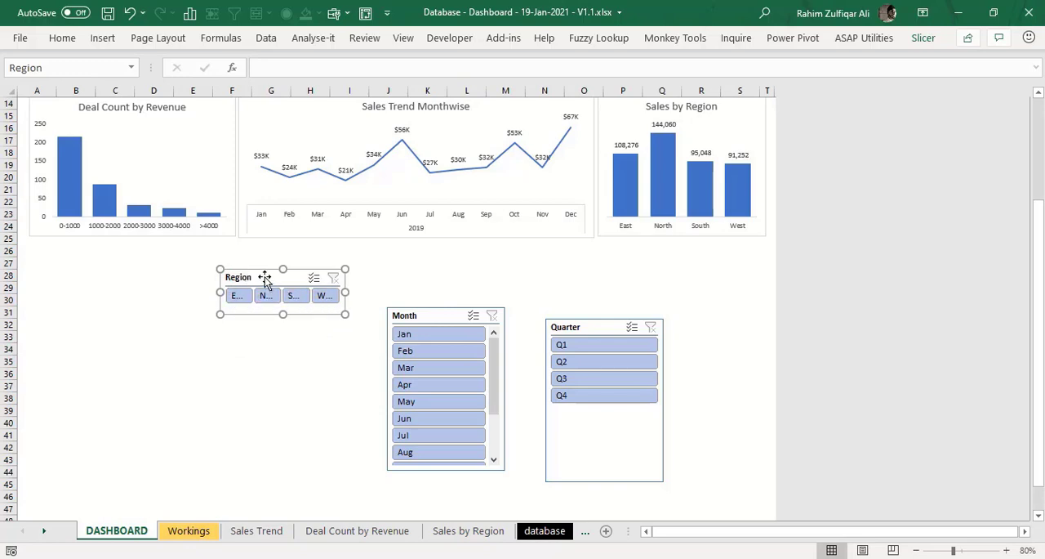
- Hide the Region slicer's header, then widen the slicer slightly and place it beneath the Sales by Region chart
{"action": "right_click", "coordinate": [265, 276]}
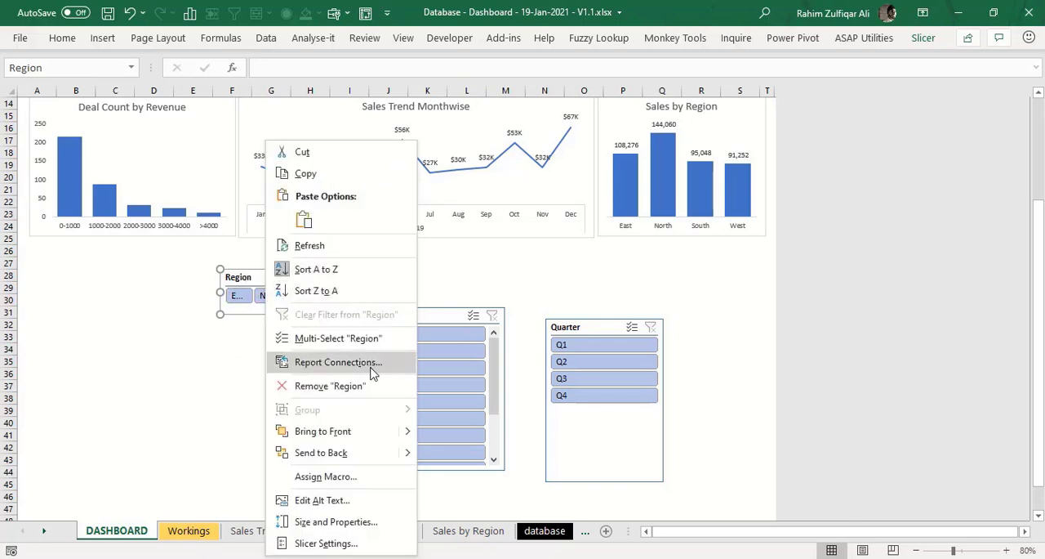
{"action": "left_click", "coordinate": [326, 543]}
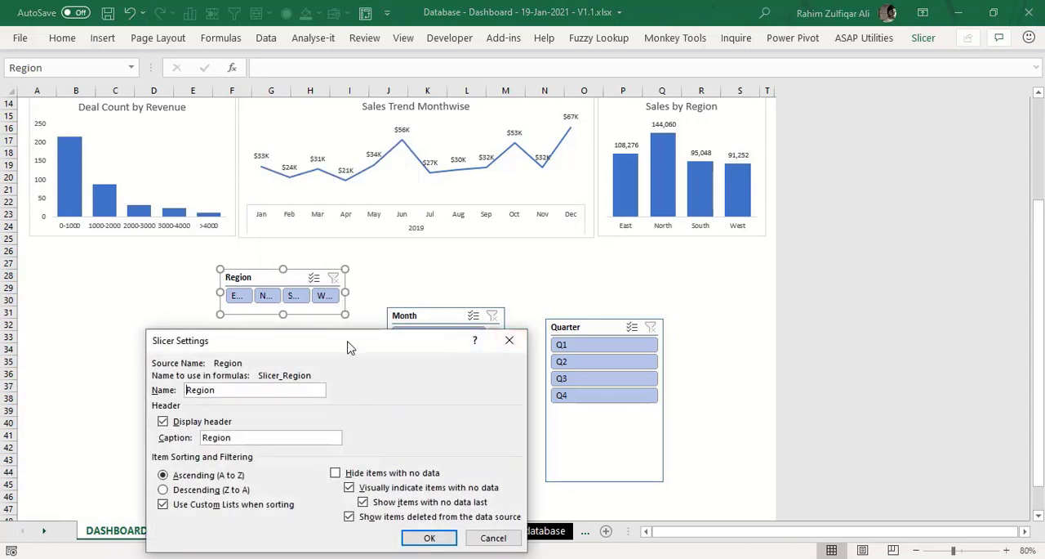
{"action": "left_click_drag", "start_coordinate": [347, 348], "coordinate": [467, 241]}
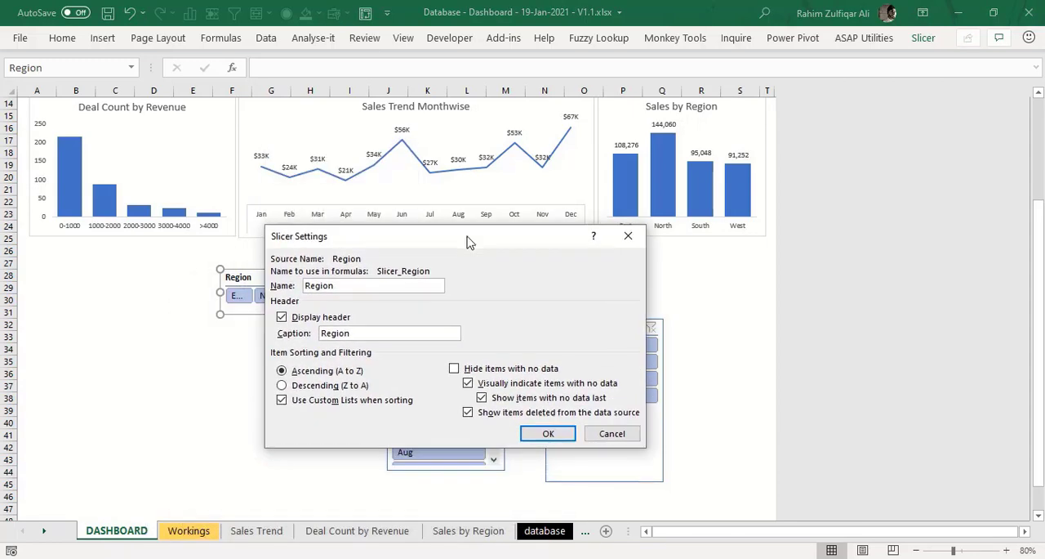
{"action": "left_click", "coordinate": [282, 317]}
{"action": "left_click", "coordinate": [549, 433]}
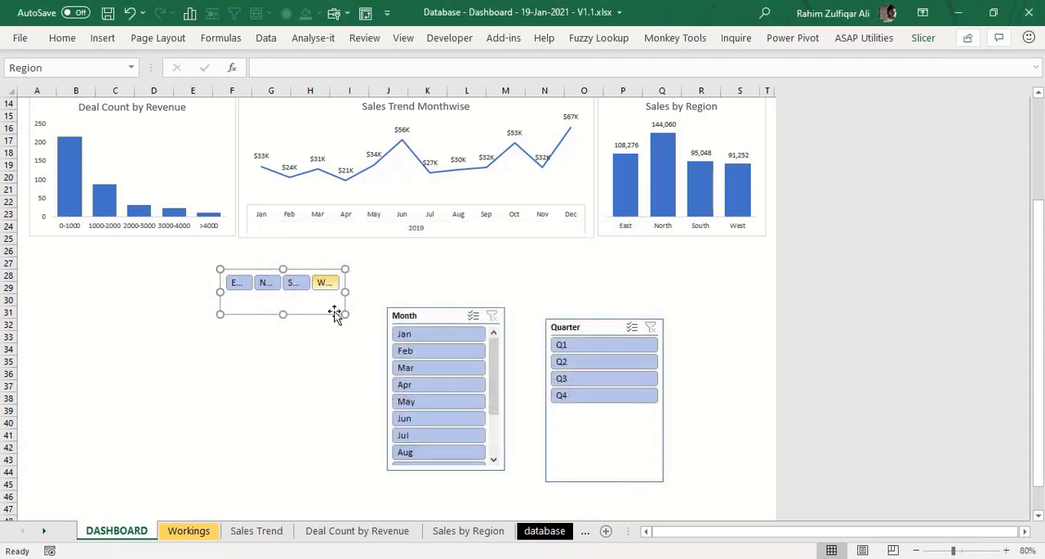
{"action": "left_click_drag", "start_coordinate": [345, 314], "coordinate": [725, 262]}
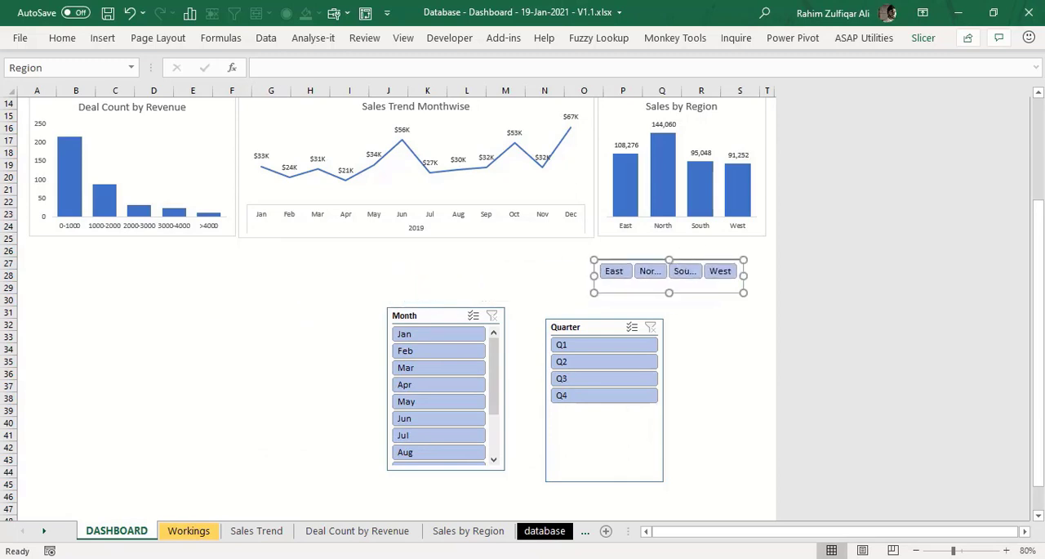
- Move the Region slicer directly above the Sales by Region chart and resize it to match the chart's width
{"action": "left_click_drag", "start_coordinate": [1037, 258], "coordinate": [1038, 156]}
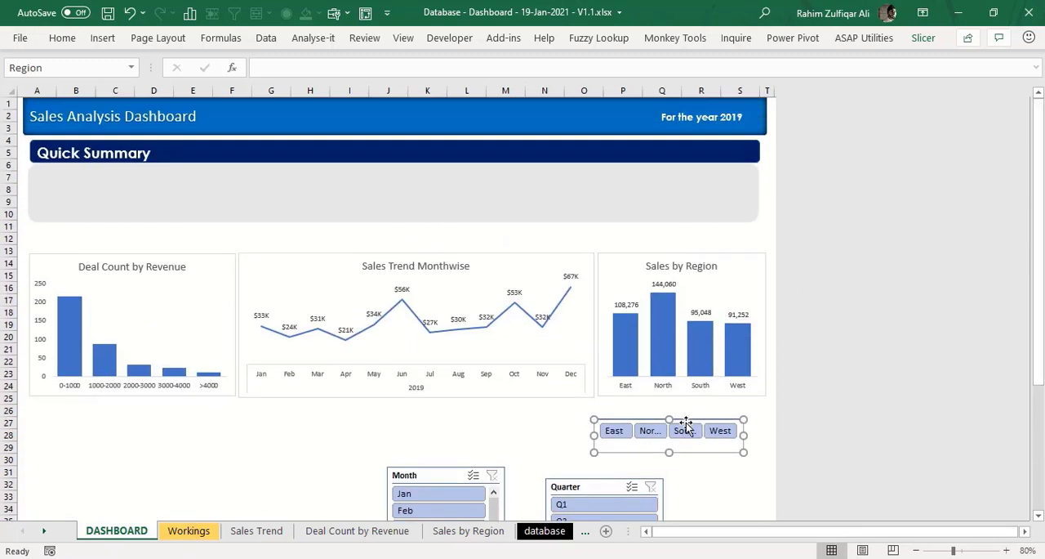
{"action": "left_click_drag", "start_coordinate": [686, 426], "coordinate": [692, 223]}
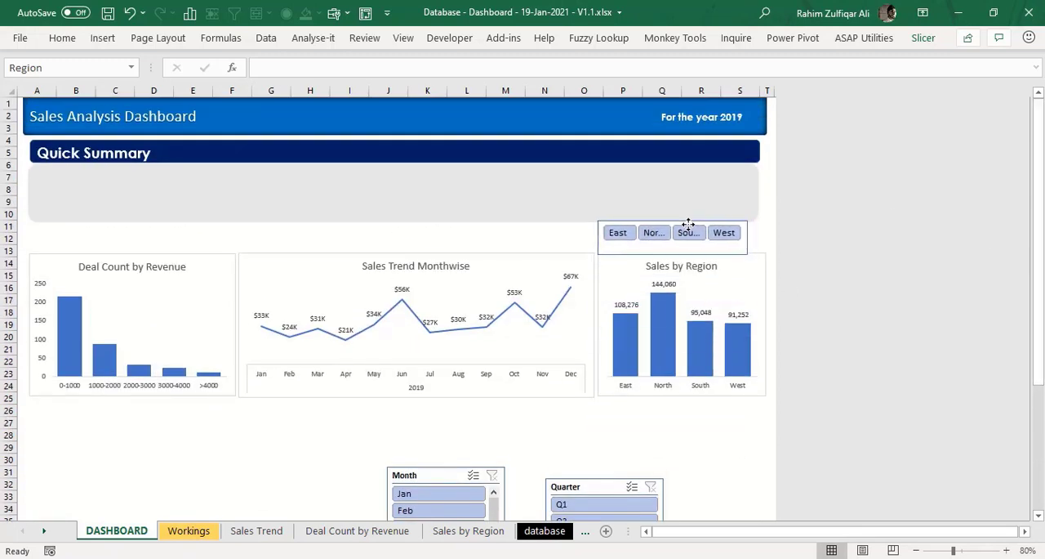
{"action": "left_click_drag", "start_coordinate": [748, 254], "coordinate": [766, 246]}
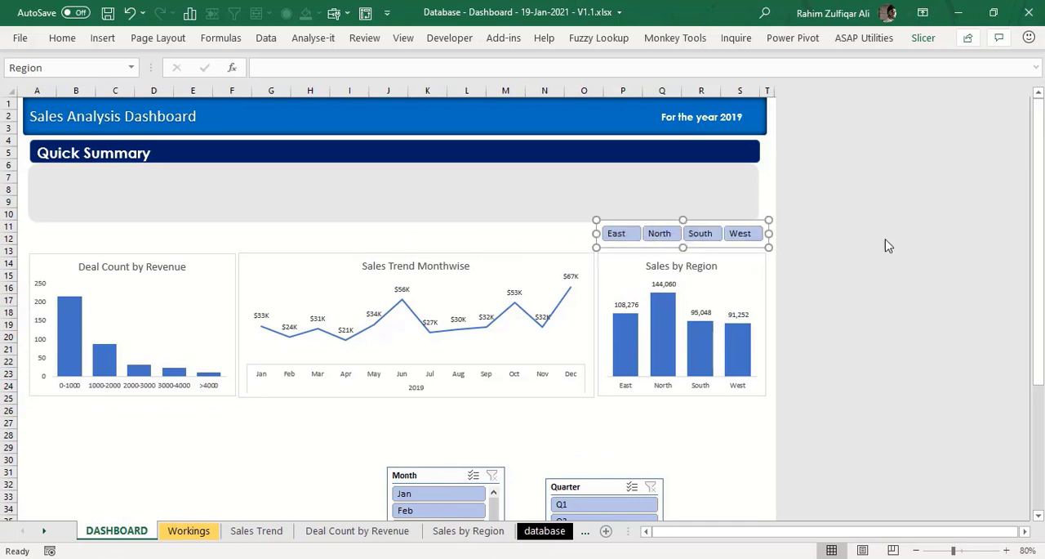
{"action": "left_click", "coordinate": [539, 238]}
- Move the Quarter slicer up slightly and arrange its buttons in 4 columns
{"action": "left_click_drag", "start_coordinate": [1039, 245], "coordinate": [1042, 384]}
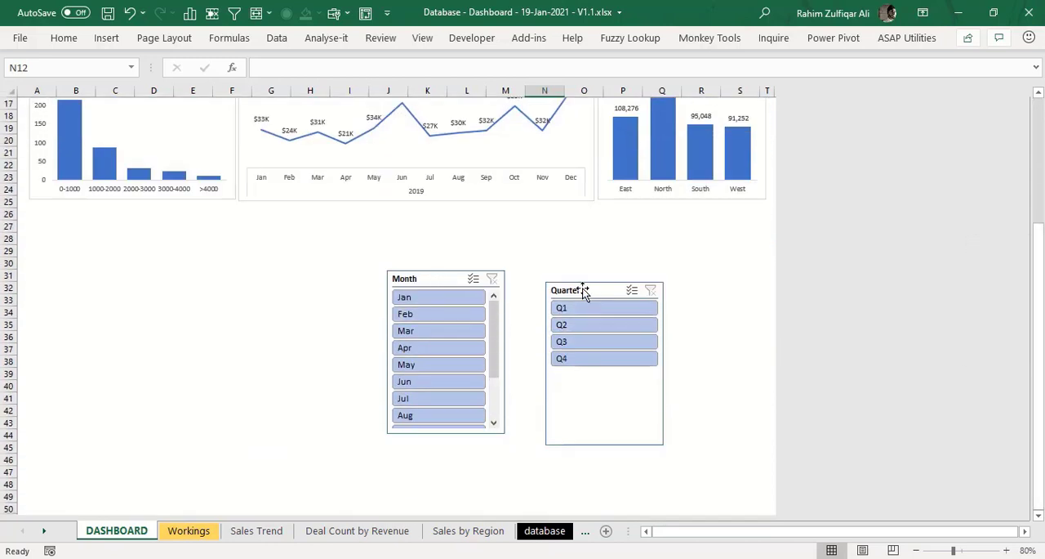
{"action": "left_click_drag", "start_coordinate": [585, 287], "coordinate": [587, 264]}
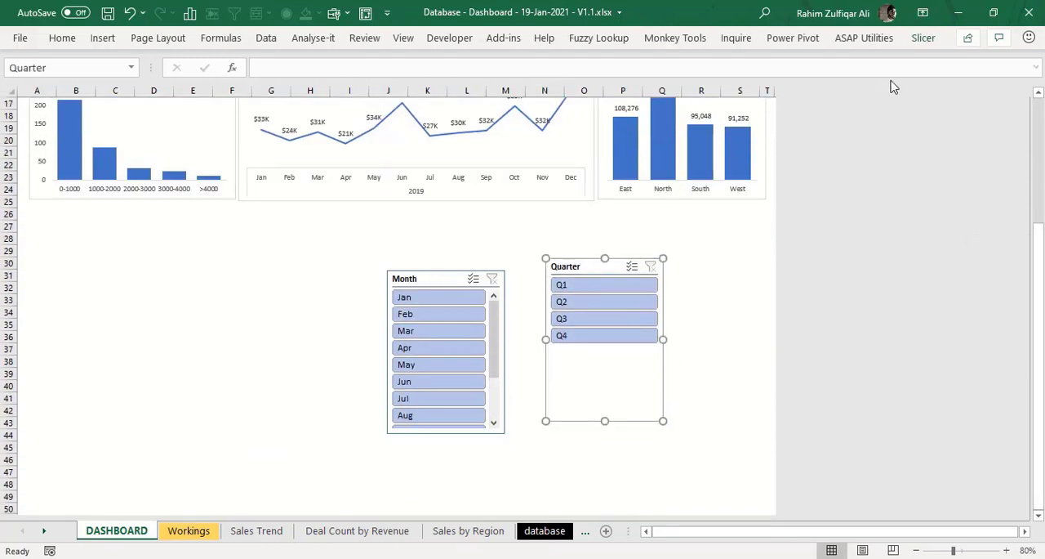
{"action": "left_click", "coordinate": [927, 42]}
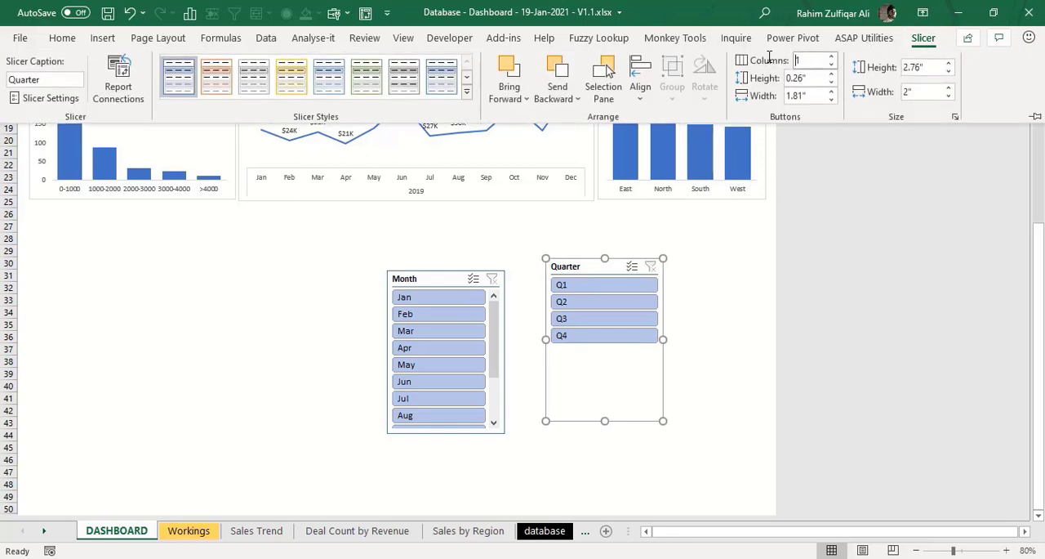
{"action": "type", "text": "4"}
{"action": "key", "text": "Return"}
- Hide the Quarter slicer's header and resize the slicer to a slightly wider single row of buttons
{"action": "right_click", "coordinate": [601, 308]}
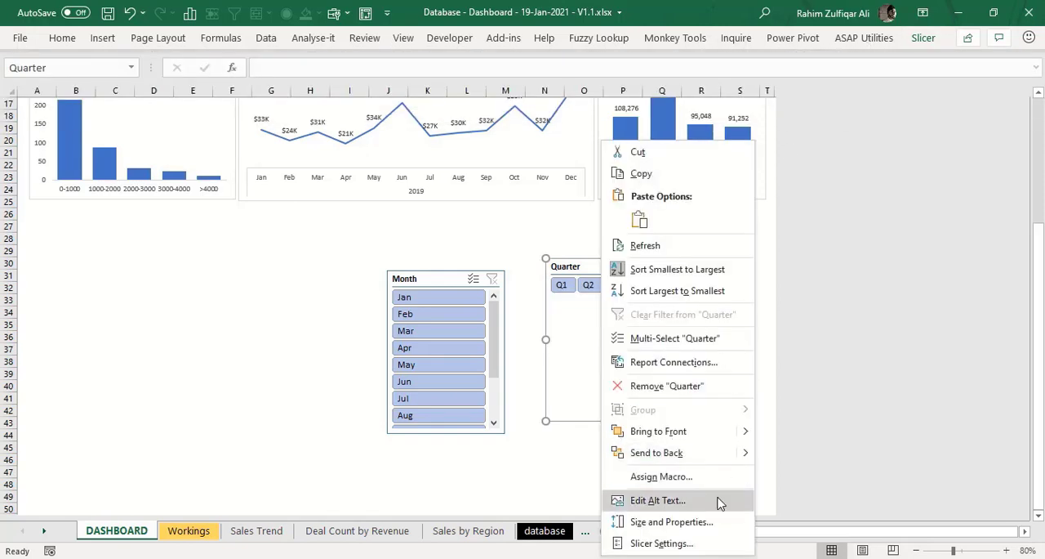
{"action": "left_click", "coordinate": [694, 539]}
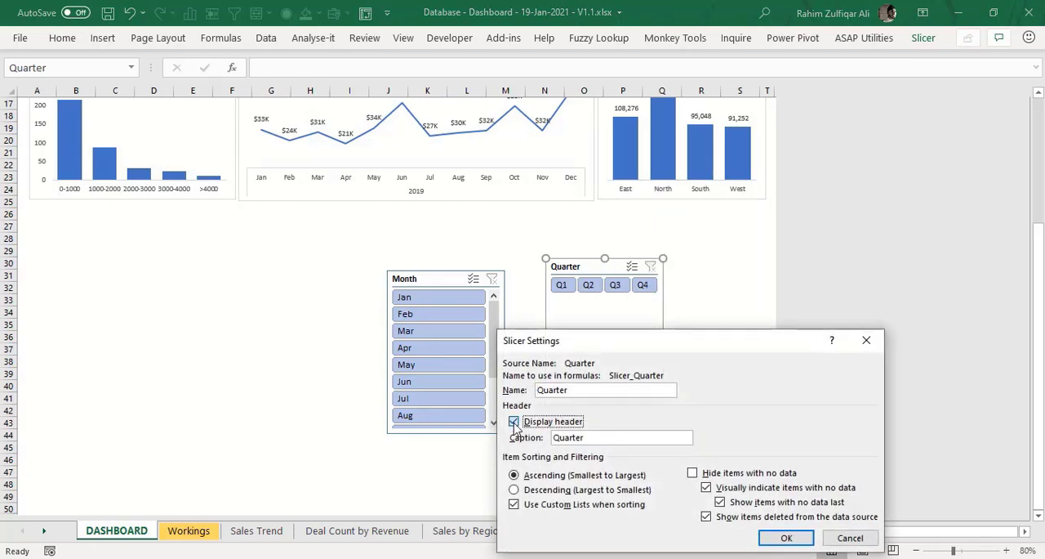
{"action": "left_click_drag", "start_coordinate": [589, 348], "coordinate": [516, 232]}
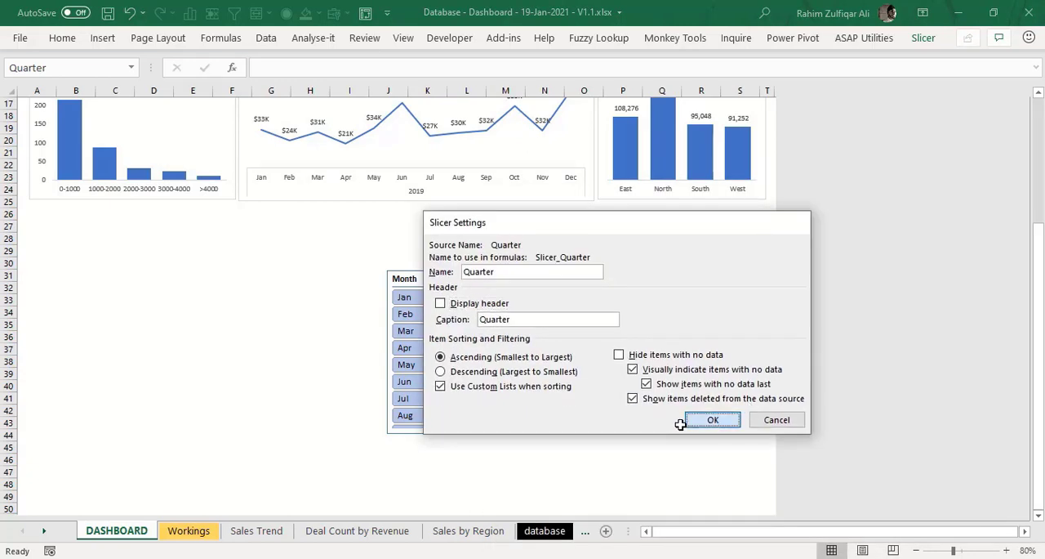
{"action": "left_click", "coordinate": [713, 419]}
{"action": "left_click_drag", "start_coordinate": [658, 420], "coordinate": [691, 280]}
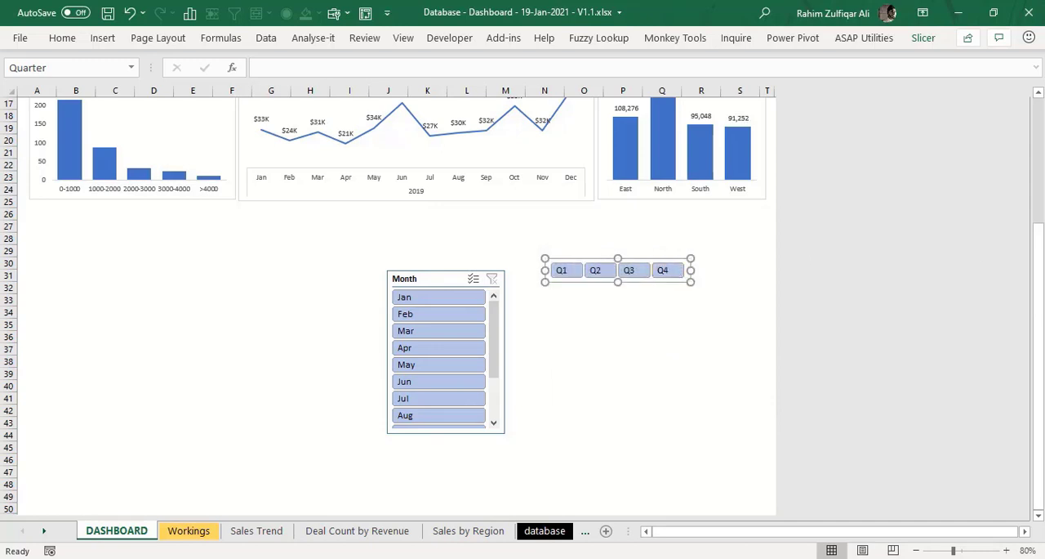
- Place the Quarter slicer above the Sales Trend Monthwise chart, right beside the Region slicer
{"action": "scroll", "coordinate": [523, 309], "scroll_direction": "up", "scroll_amount": 3}
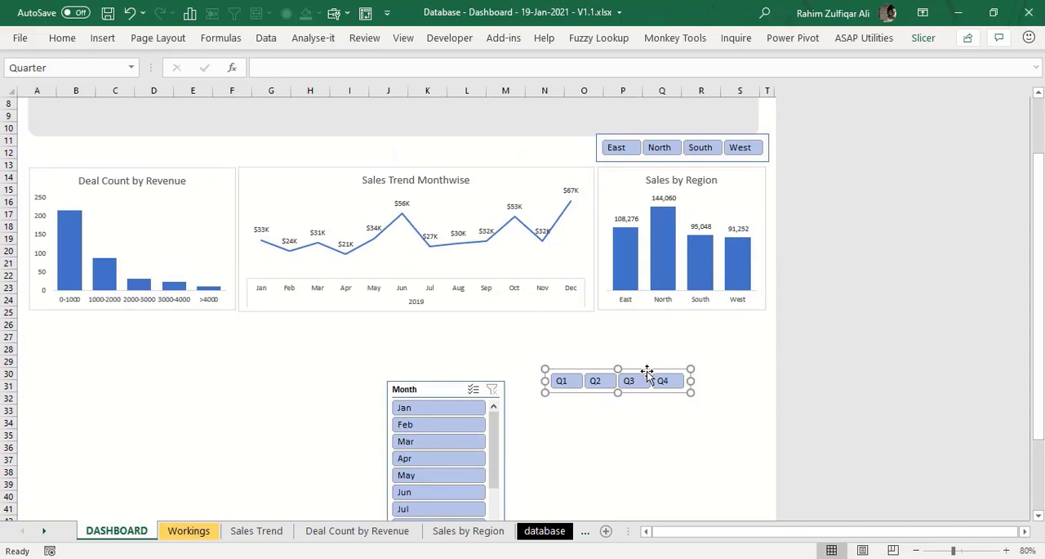
{"action": "left_click_drag", "start_coordinate": [647, 373], "coordinate": [546, 140]}
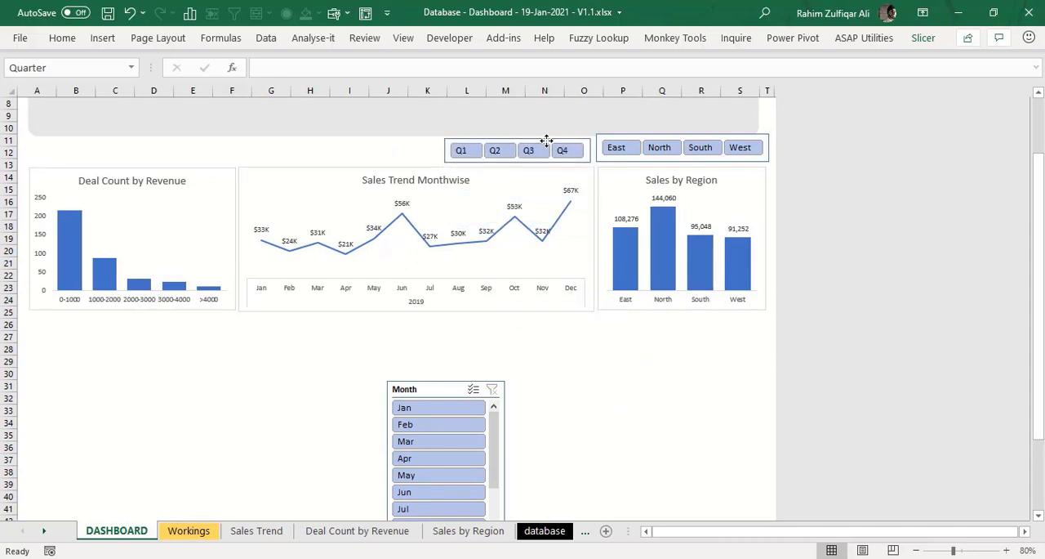
{"action": "left_click", "coordinate": [589, 387]}
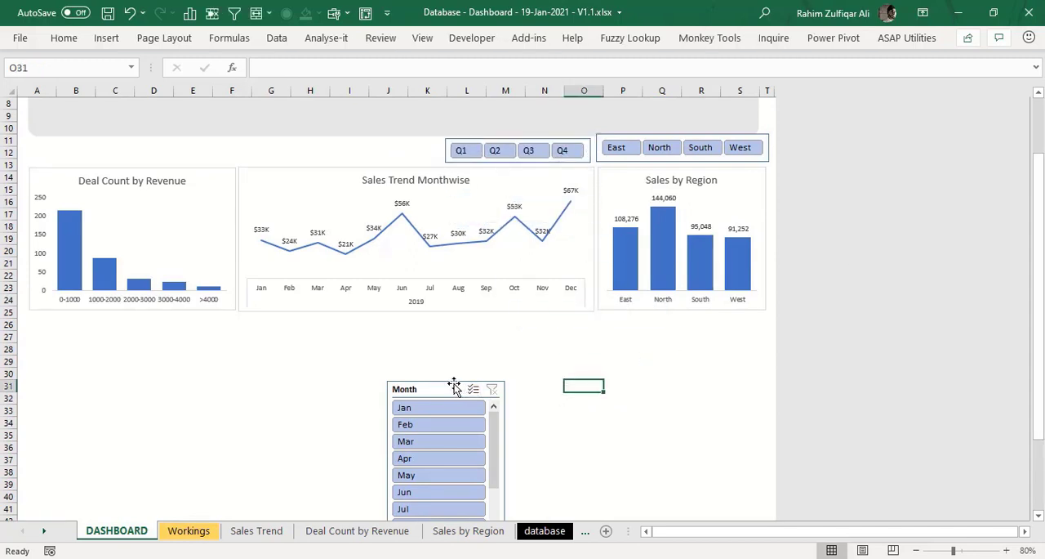
- Arrange the Month slicer's buttons in 12 columns and stretch the slicer into one wide, low row with readable month names
{"action": "left_click_drag", "start_coordinate": [455, 385], "coordinate": [459, 264]}
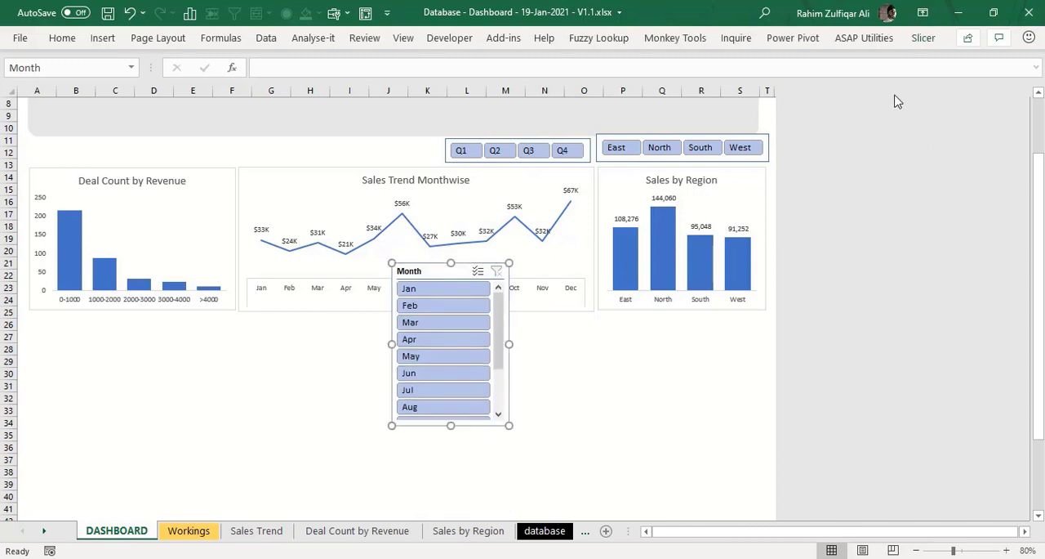
{"action": "left_click", "coordinate": [912, 39]}
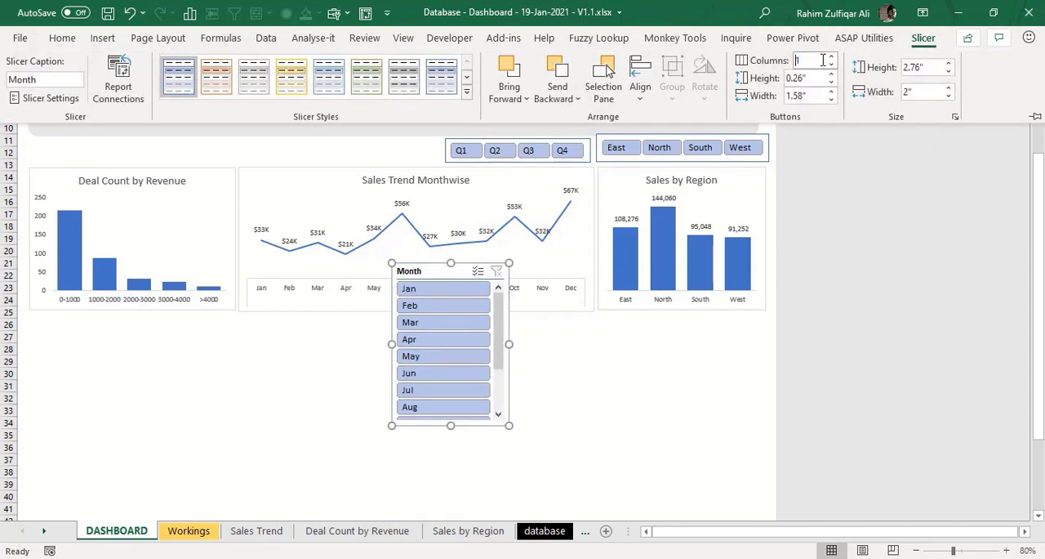
{"action": "type", "text": "12"}
{"action": "key", "text": "Return"}
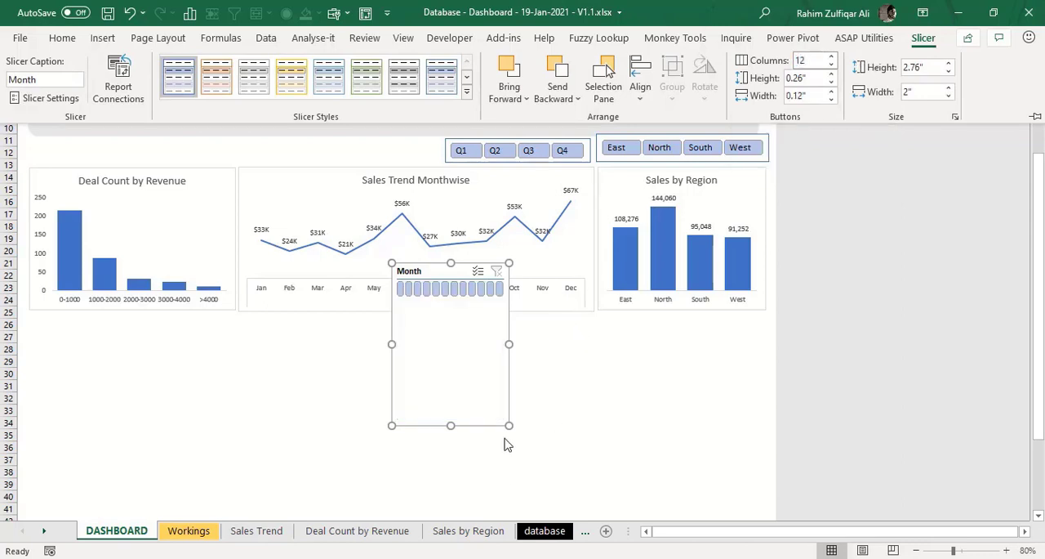
{"action": "left_click", "coordinate": [509, 426]}
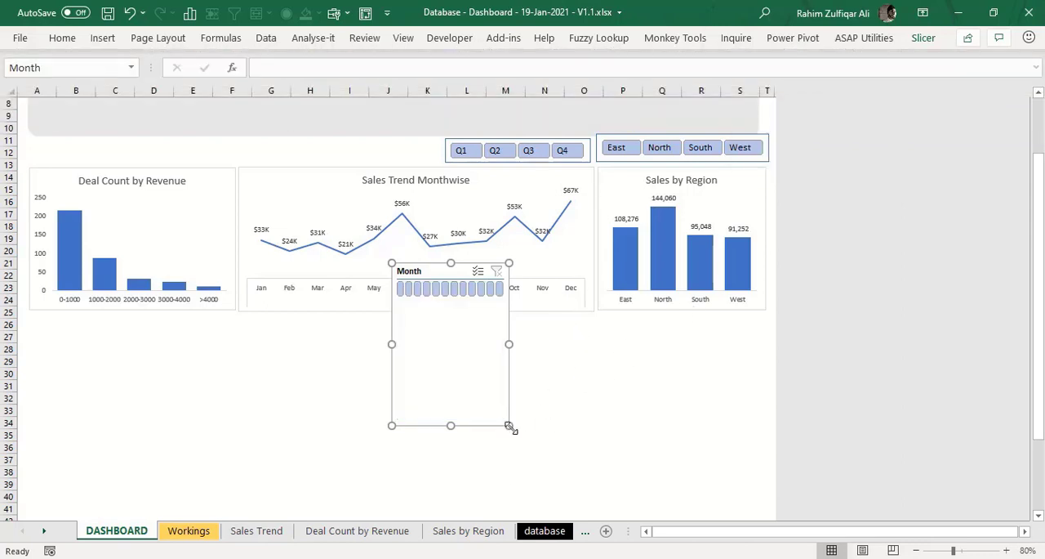
{"action": "left_click_drag", "start_coordinate": [509, 426], "coordinate": [704, 307]}
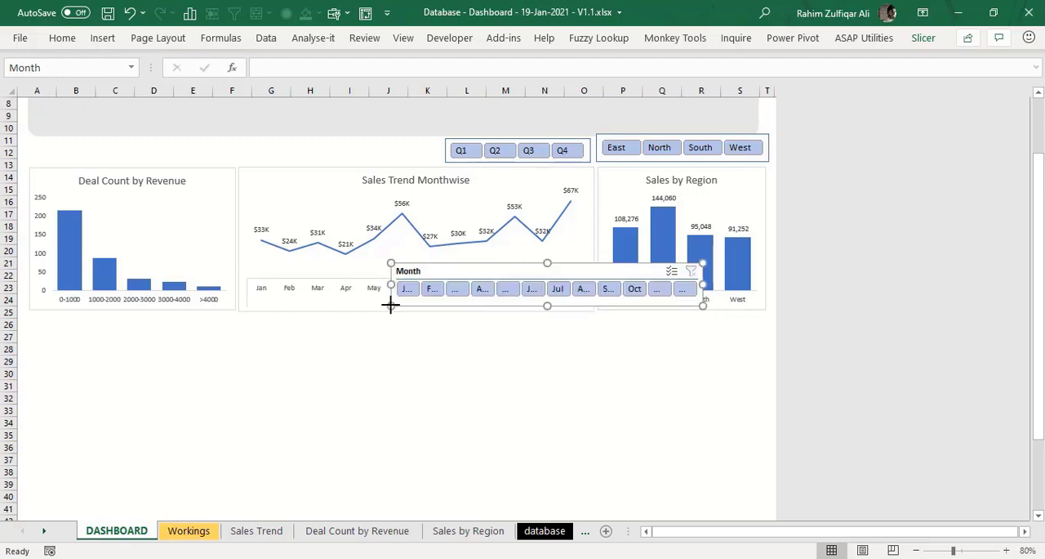
{"action": "left_click_drag", "start_coordinate": [390, 305], "coordinate": [190, 303]}
- Hide the Month slicer's header and reduce the slicer's height to fit its single row of buttons
{"action": "right_click", "coordinate": [349, 275]}
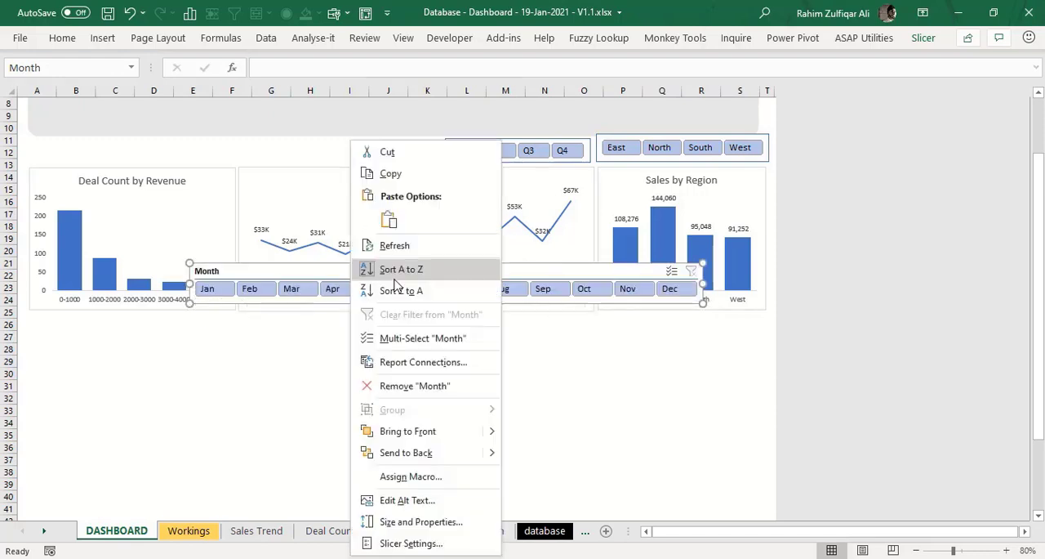
{"action": "left_click", "coordinate": [415, 541]}
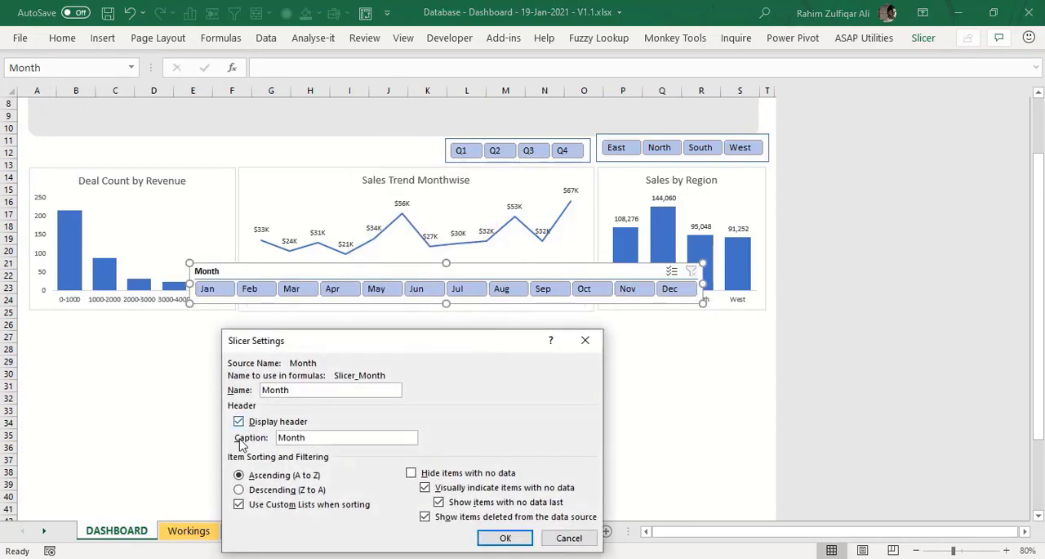
{"action": "left_click", "coordinate": [238, 421]}
{"action": "left_click", "coordinate": [501, 538]}
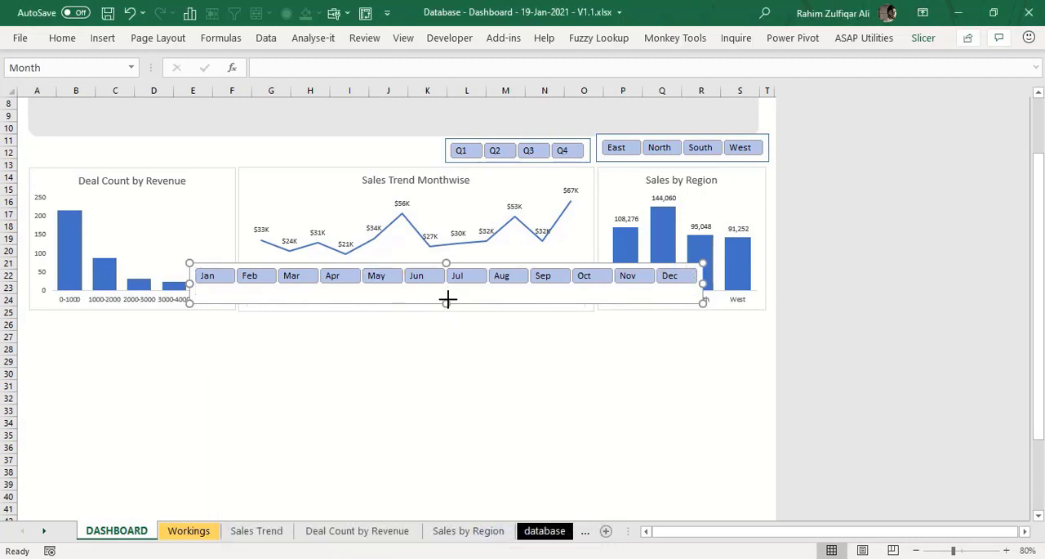
{"action": "left_click_drag", "start_coordinate": [446, 299], "coordinate": [447, 292]}
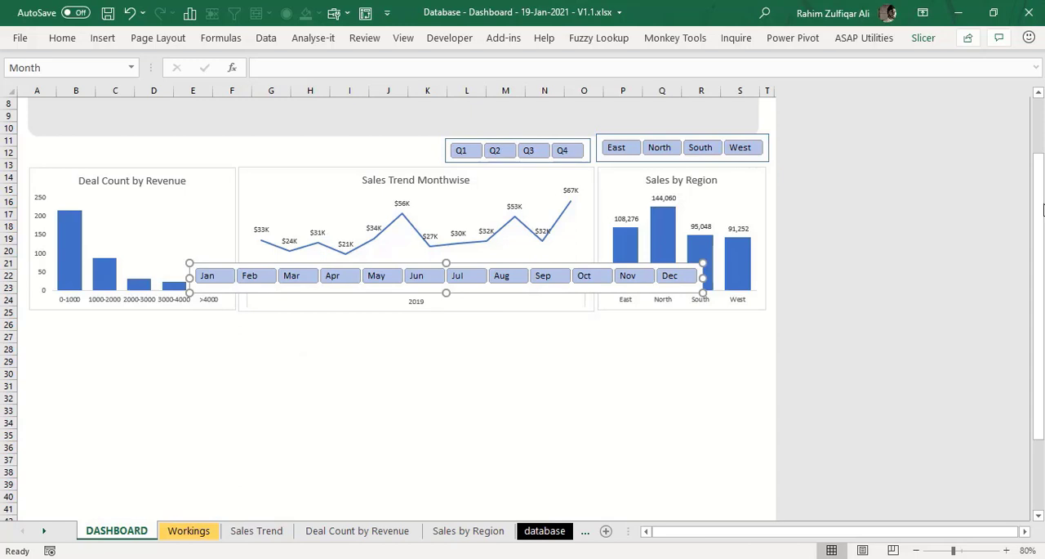
- Move the Month slicer above the Deal Count by Revenue chart and narrow it so it ends where the Quarter slicer begins
{"action": "left_click_drag", "start_coordinate": [1043, 210], "coordinate": [1043, 201]}
{"action": "left_click_drag", "start_coordinate": [346, 351], "coordinate": [181, 215]}
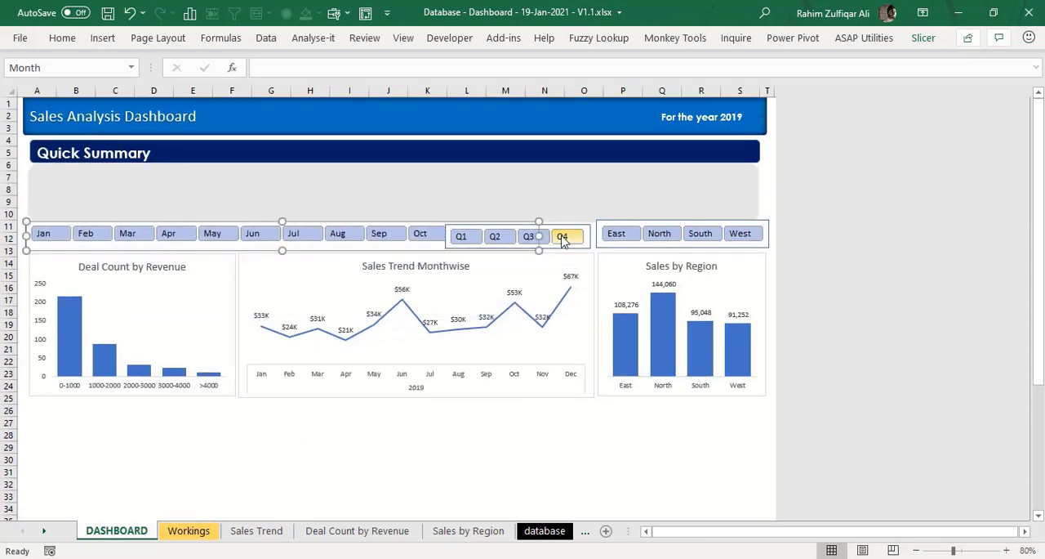
{"action": "left_click_drag", "start_coordinate": [539, 237], "coordinate": [442, 248]}
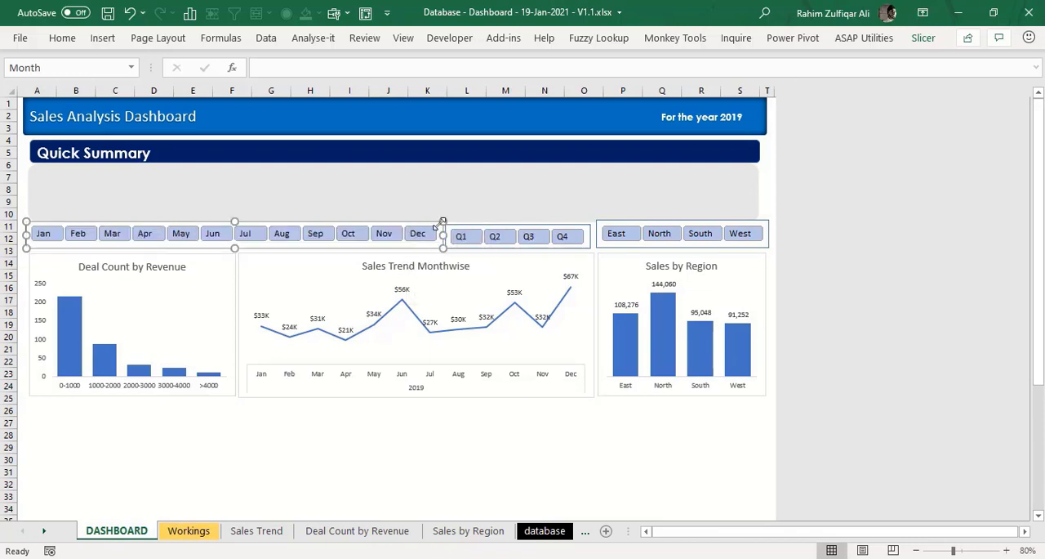
- Apply the dark blue slicer style to the Month slicer and a light blue style to the Quarter slicer
{"action": "left_click", "coordinate": [924, 38]}
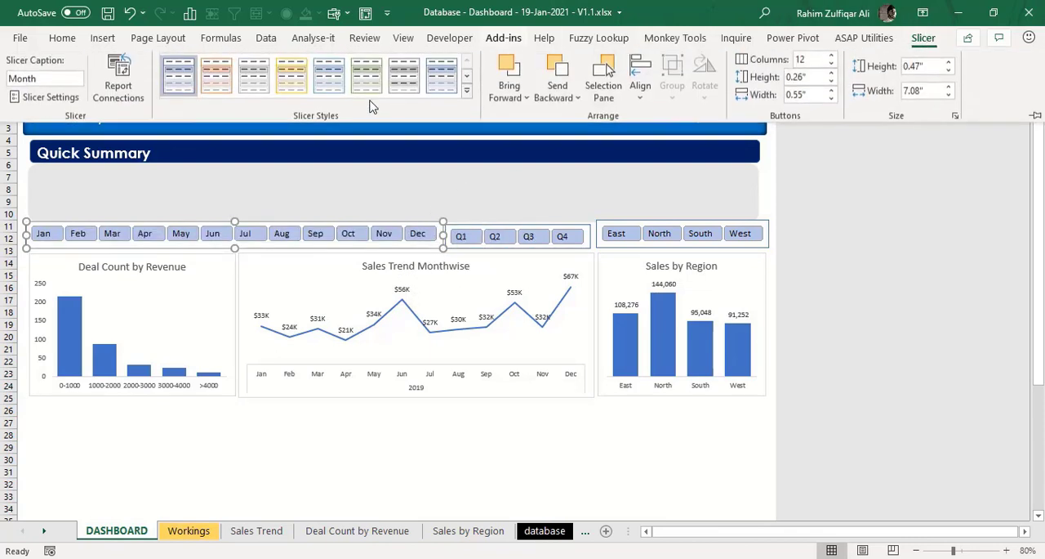
{"action": "left_click", "coordinate": [467, 94]}
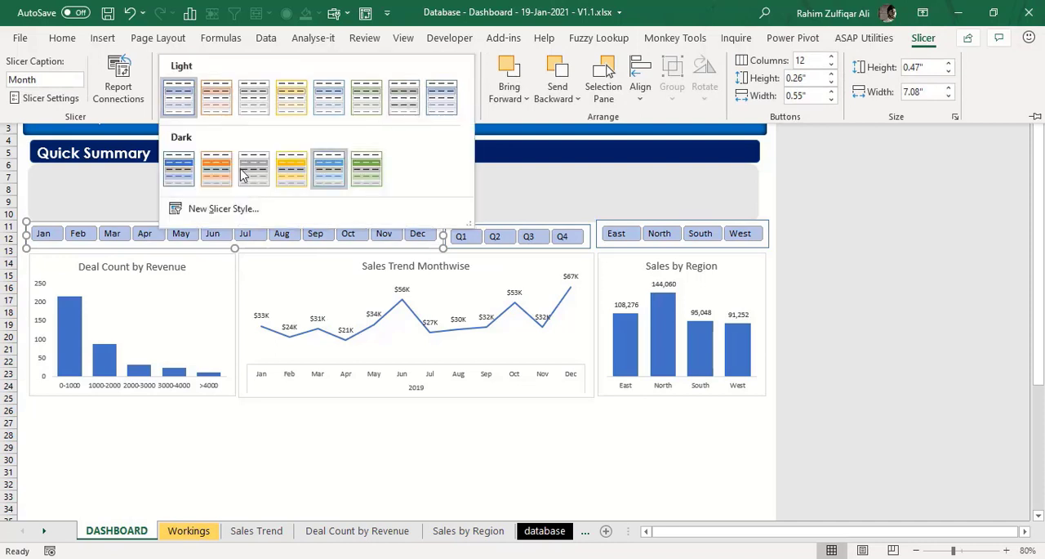
{"action": "left_click", "coordinate": [179, 169]}
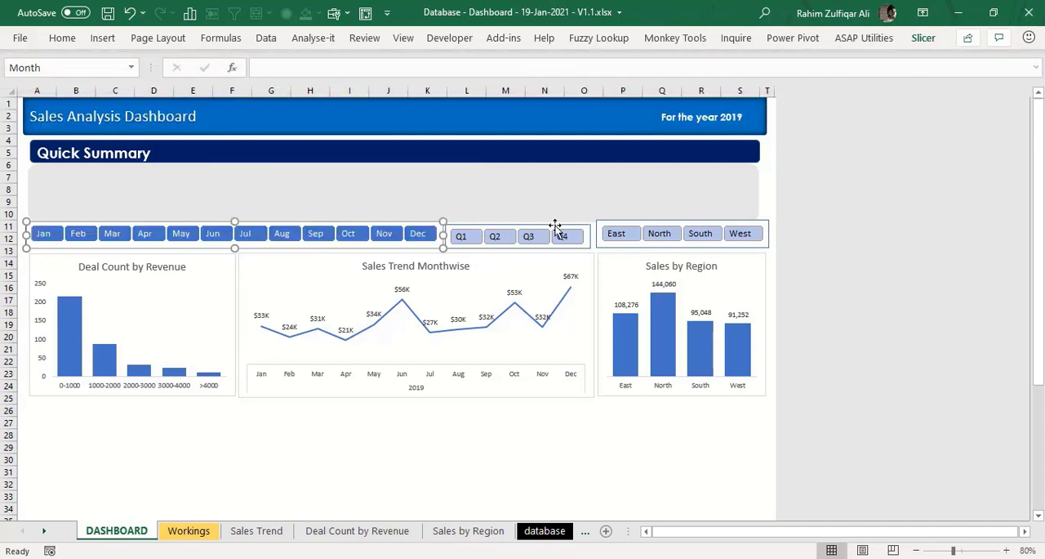
{"action": "left_click", "coordinate": [583, 226]}
{"action": "left_click", "coordinate": [923, 37]}
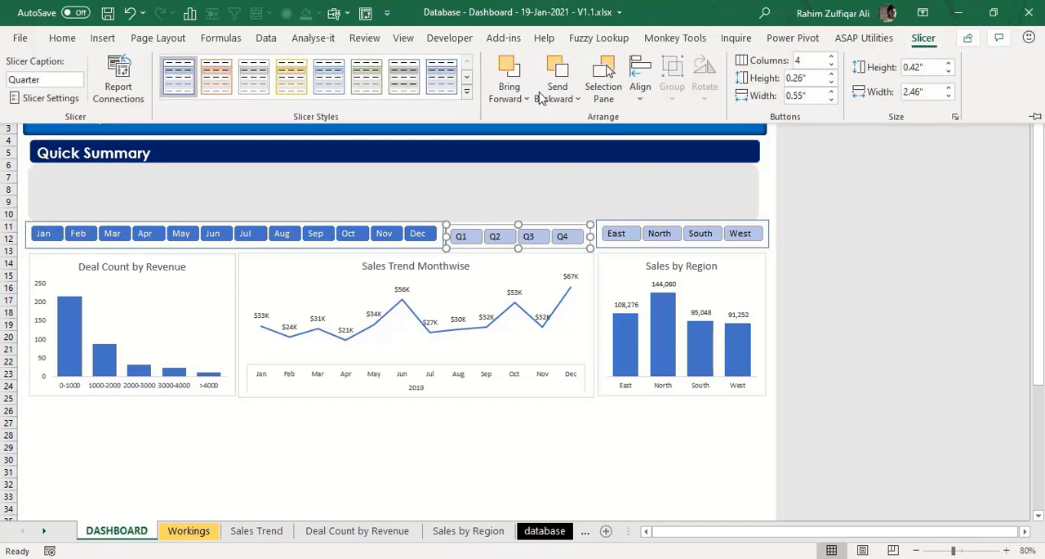
- Adjust the size and position of the Region and Quarter slicers so they line up with the Month slicer above the charts
{"action": "left_click", "coordinate": [677, 224]}
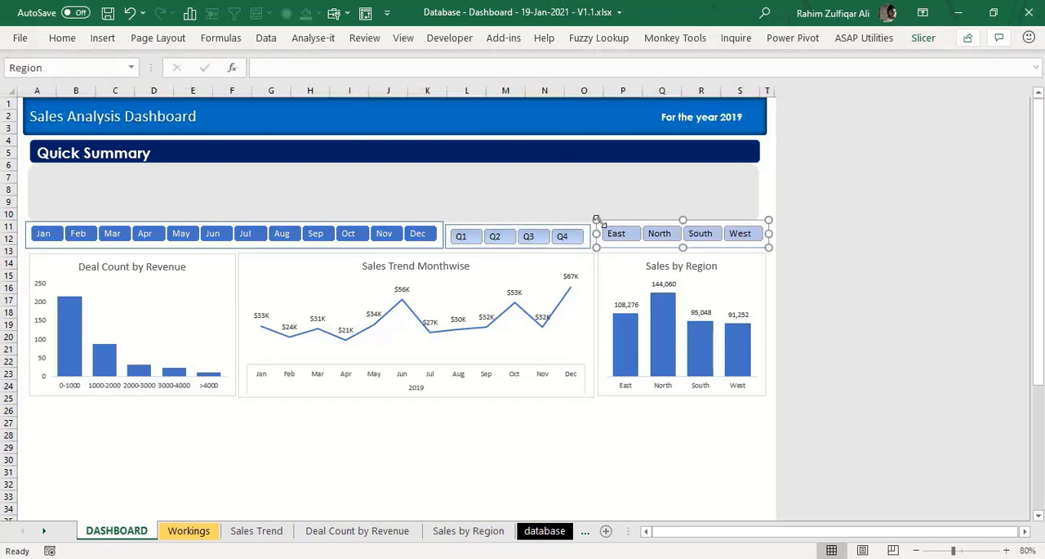
{"action": "left_click_drag", "start_coordinate": [600, 222], "coordinate": [590, 220]}
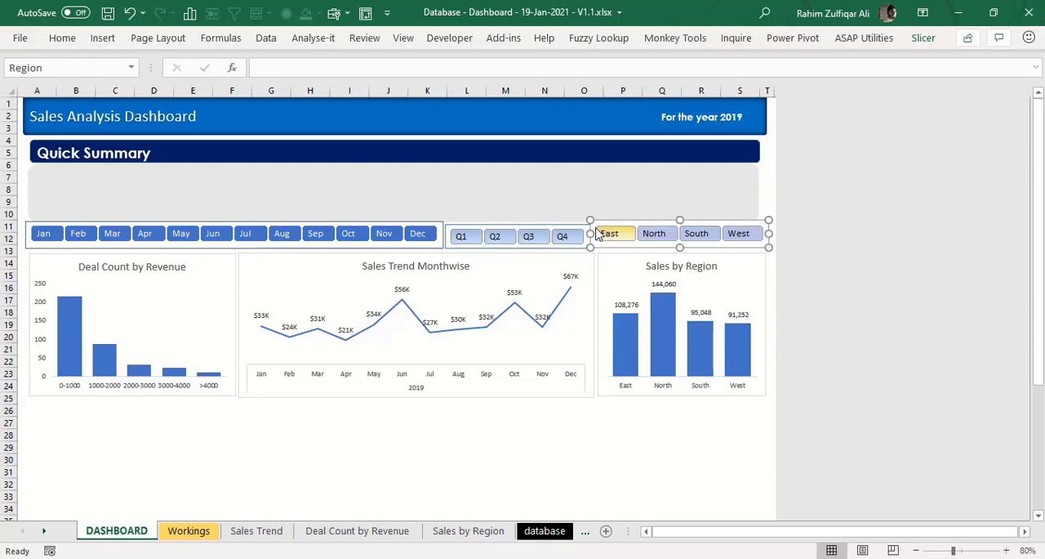
{"action": "left_click_drag", "start_coordinate": [592, 219], "coordinate": [564, 227]}
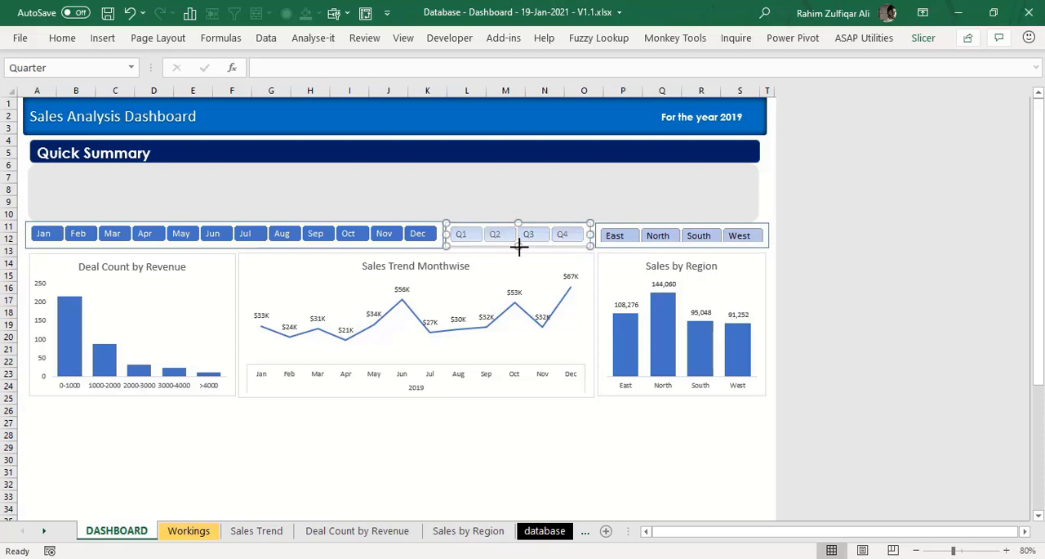
{"action": "left_click", "coordinate": [622, 225]}
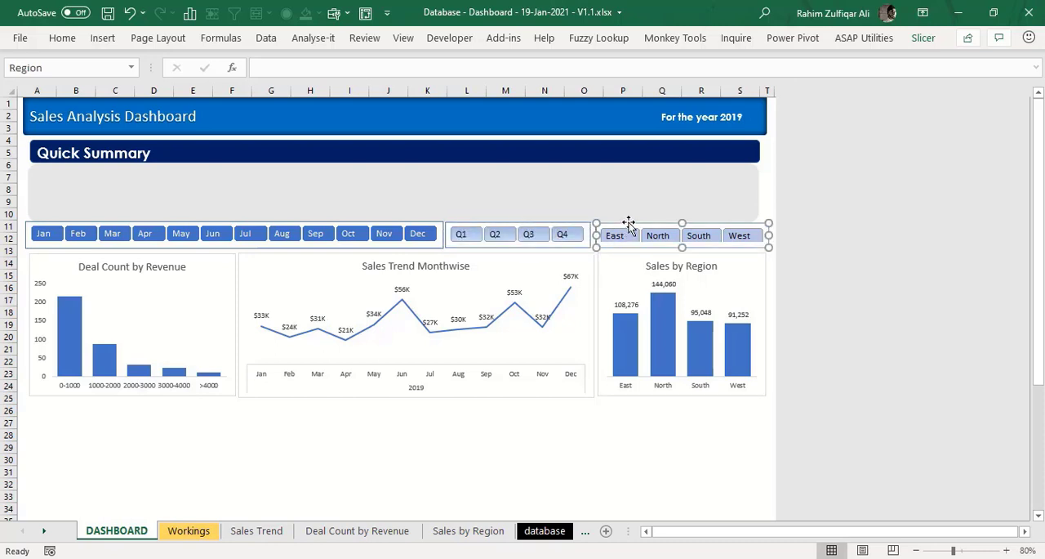
{"action": "left_click", "coordinate": [559, 224]}
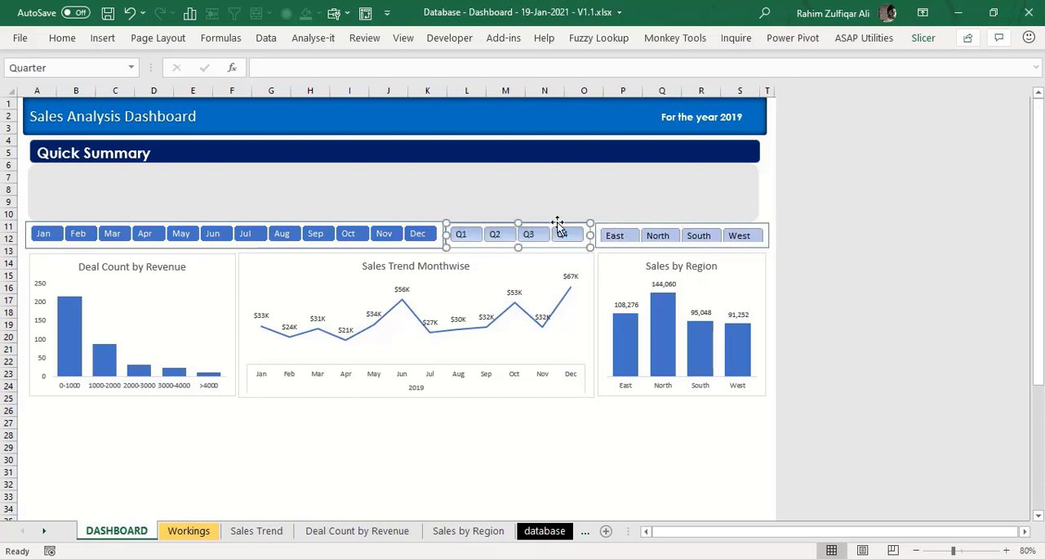
{"action": "left_click", "coordinate": [623, 434]}
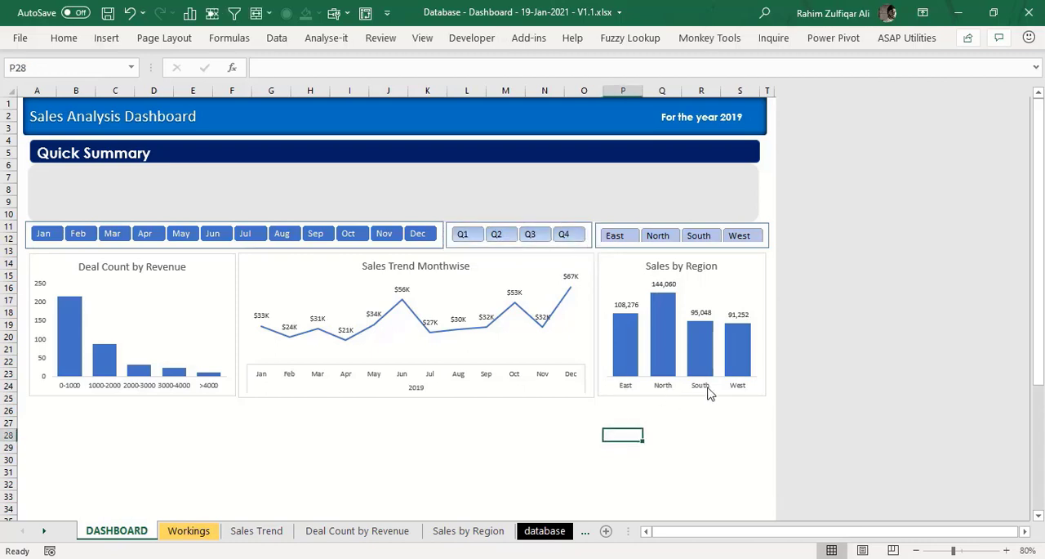
{"action": "left_click", "coordinate": [630, 225]}
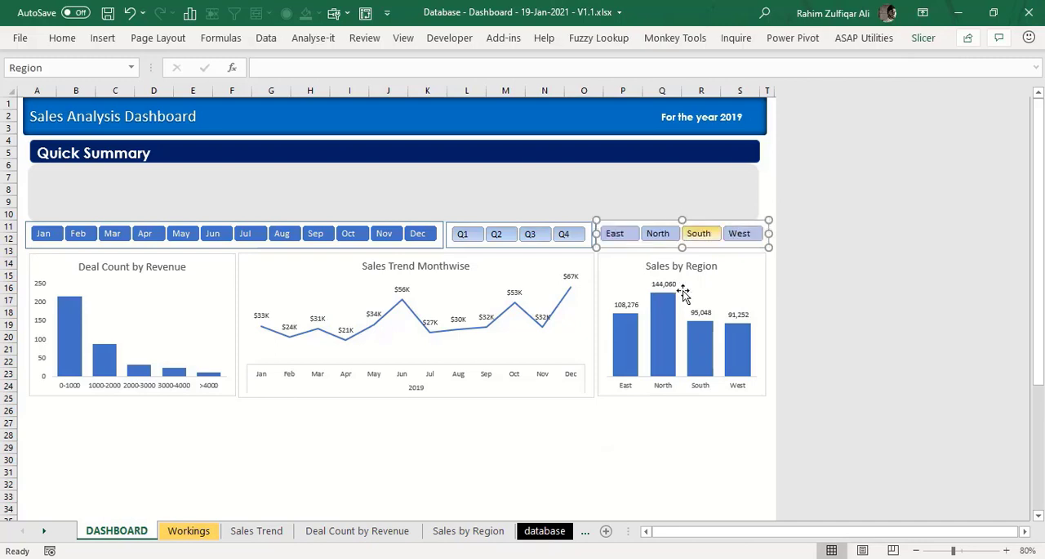
- Test the Region slicer by filtering the Sales by Region chart to East, North and South in turn, ending with North and South together
{"action": "left_click", "coordinate": [655, 471]}
{"action": "left_click", "coordinate": [622, 236]}
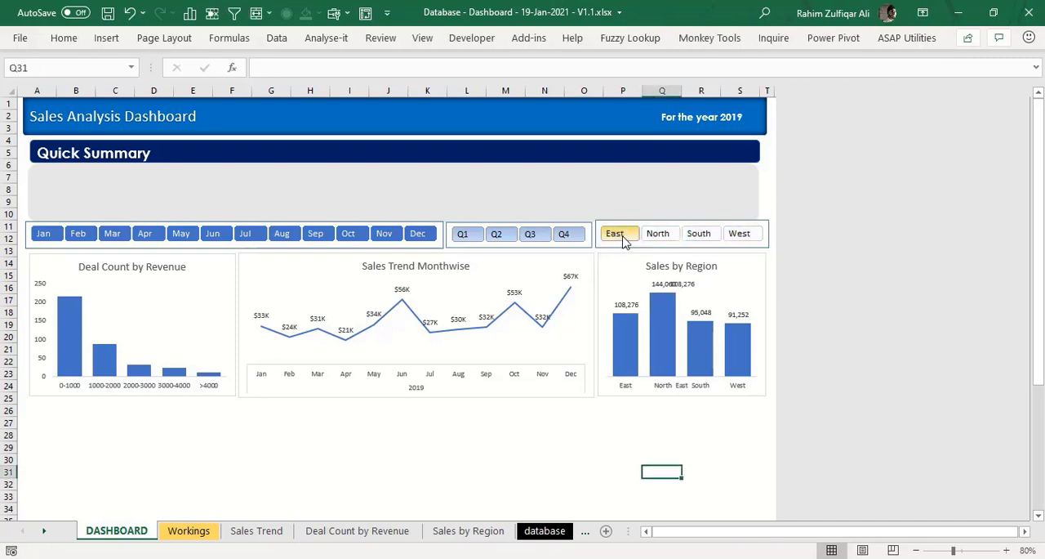
{"action": "left_click", "coordinate": [660, 235]}
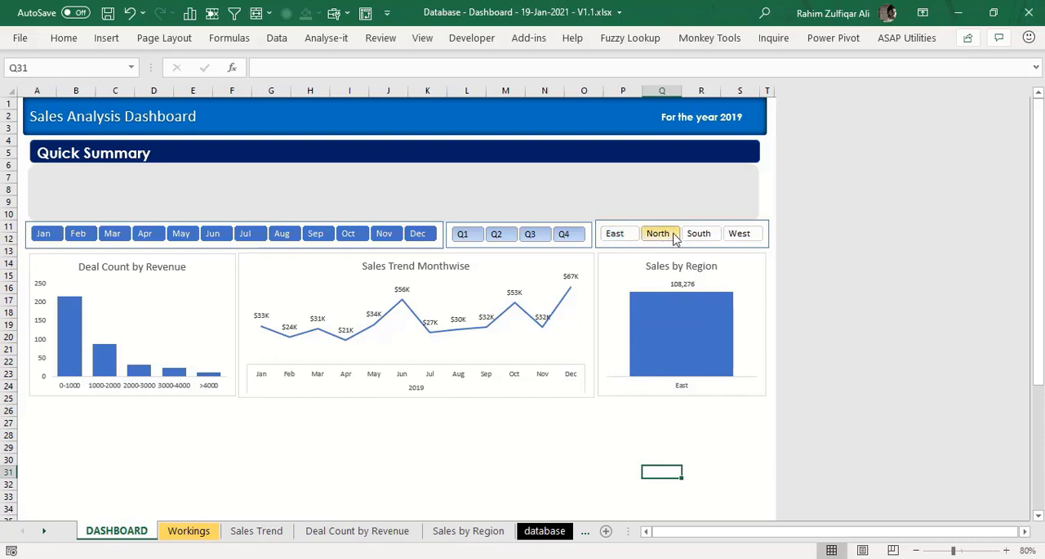
{"action": "left_click", "coordinate": [699, 235]}
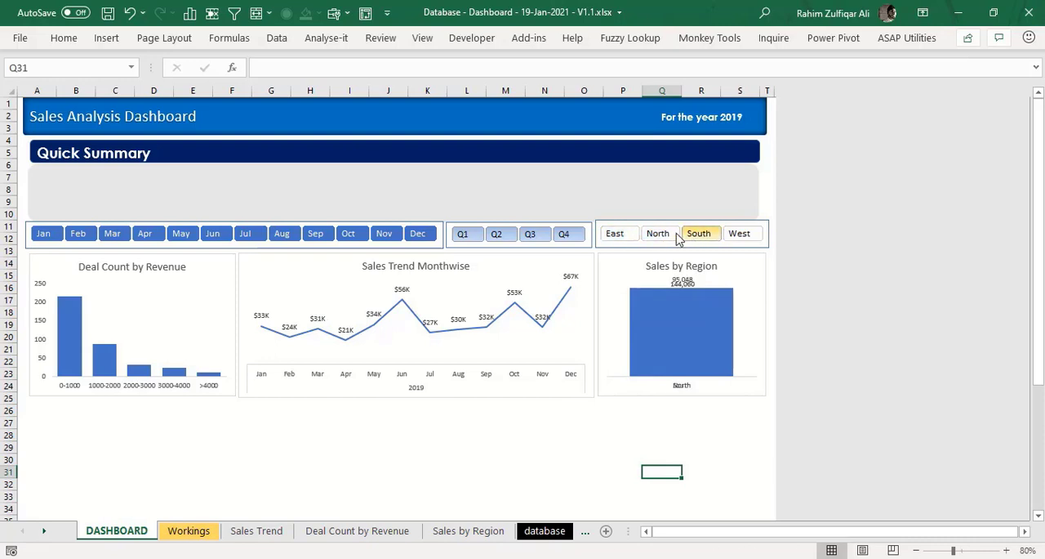
{"action": "left_click", "coordinate": [661, 235], "text": "ctrl"}
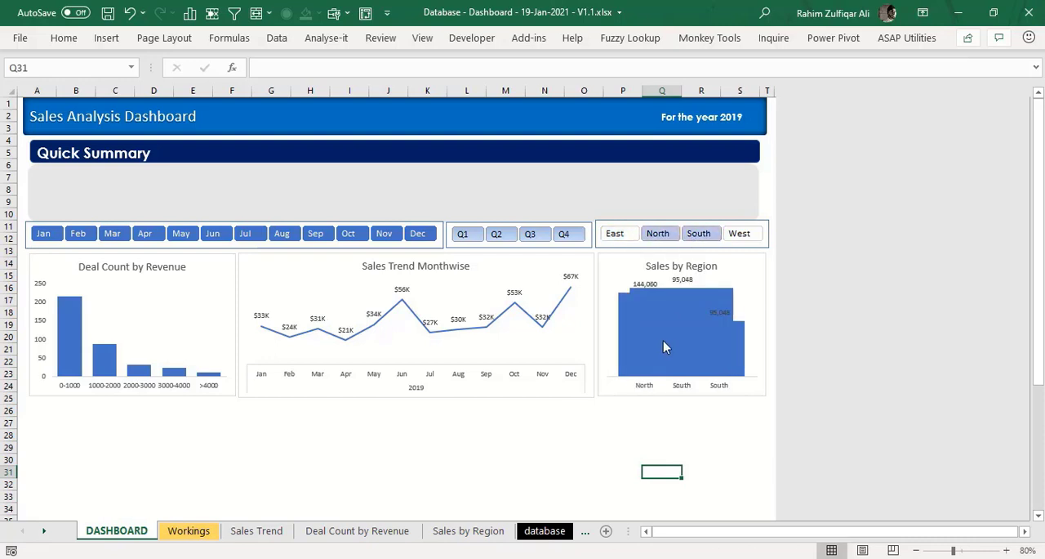
- Test the Month slicer by filtering to Jul, Aug, Oct and Nov in turn
{"action": "left_click", "coordinate": [250, 236]}
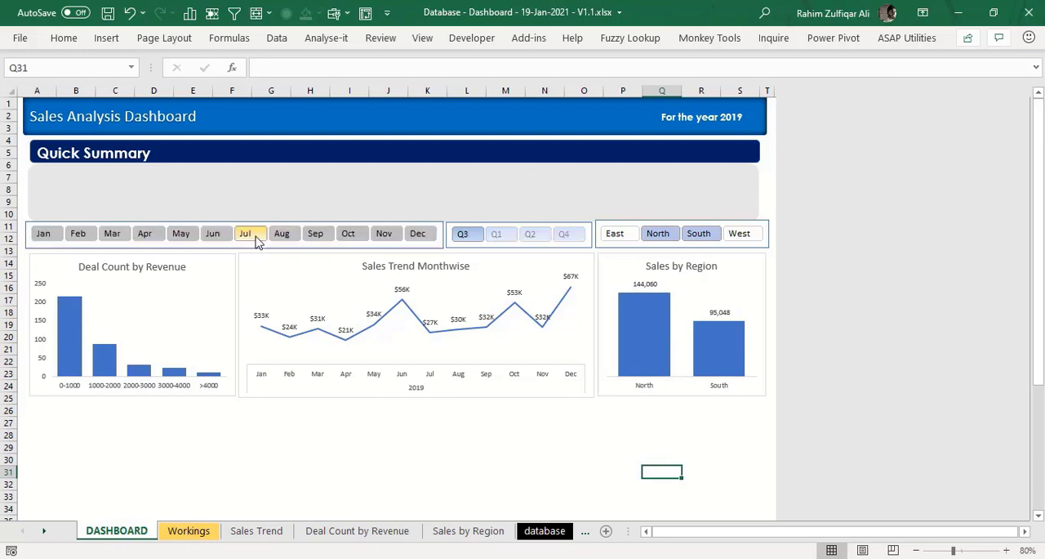
{"action": "left_click", "coordinate": [286, 237]}
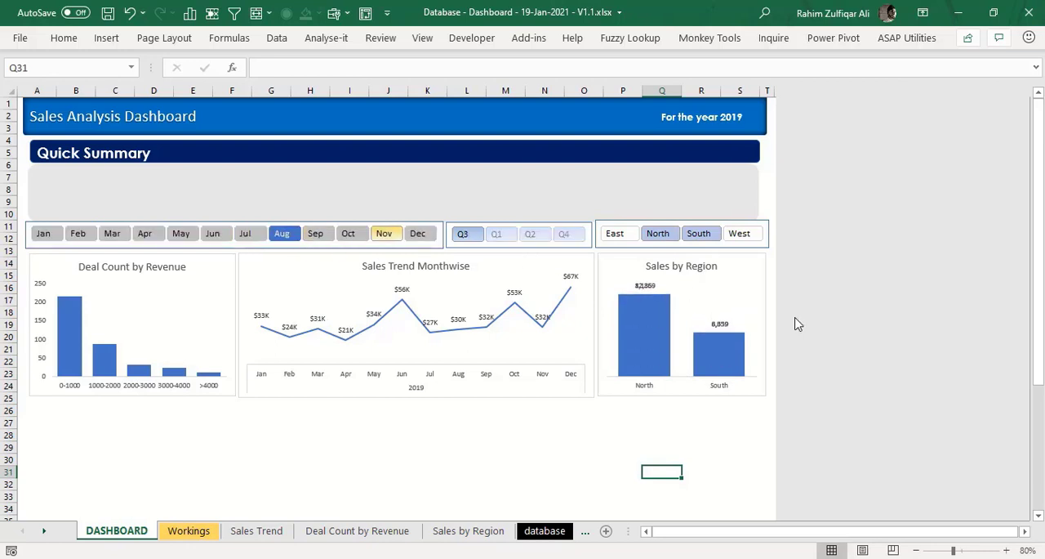
{"action": "left_click", "coordinate": [359, 238]}
{"action": "left_click", "coordinate": [384, 237]}
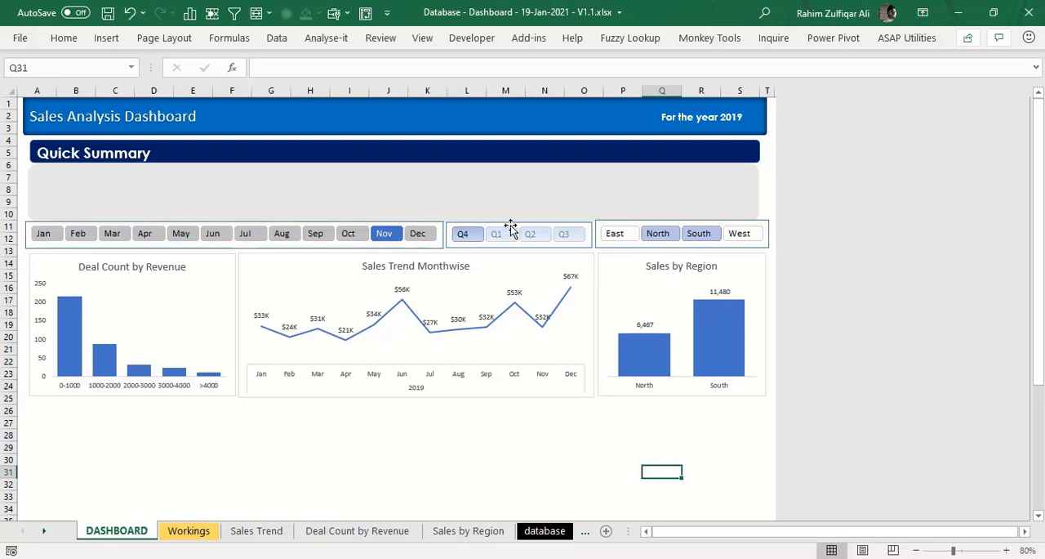
- Restore the full selection in the slicers, with all four regions and every month from Jan to Dec included
{"action": "left_click", "coordinate": [614, 234]}
{"action": "left_click_drag", "start_coordinate": [741, 235], "coordinate": [615, 234]}
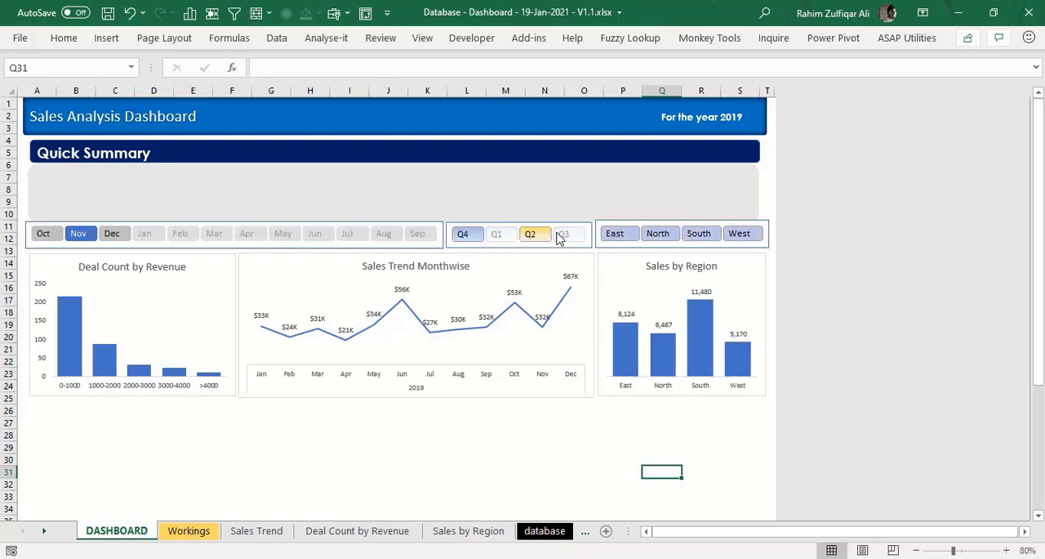
{"action": "left_click", "coordinate": [44, 234]}
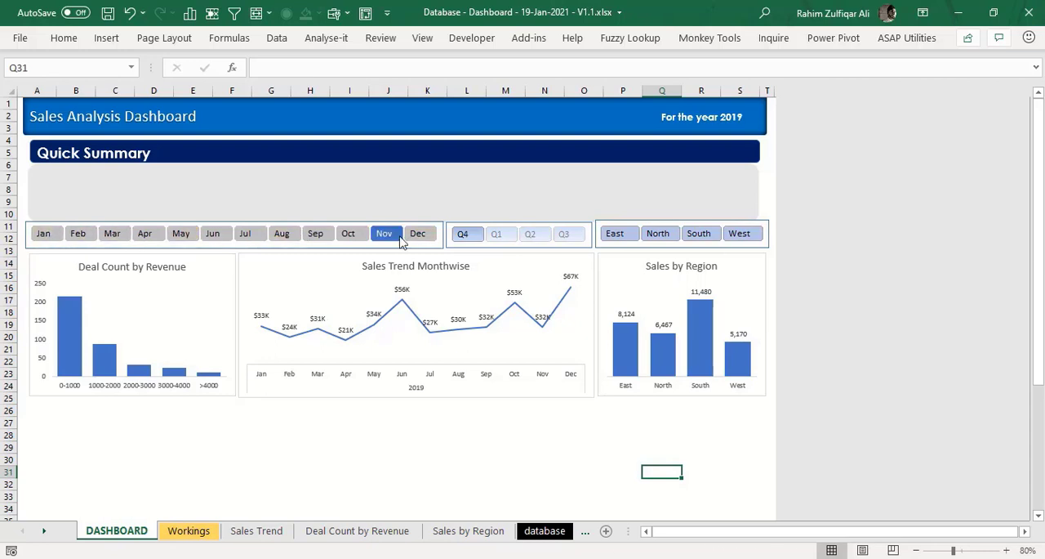
{"action": "left_click", "coordinate": [417, 233], "text": "shift"}
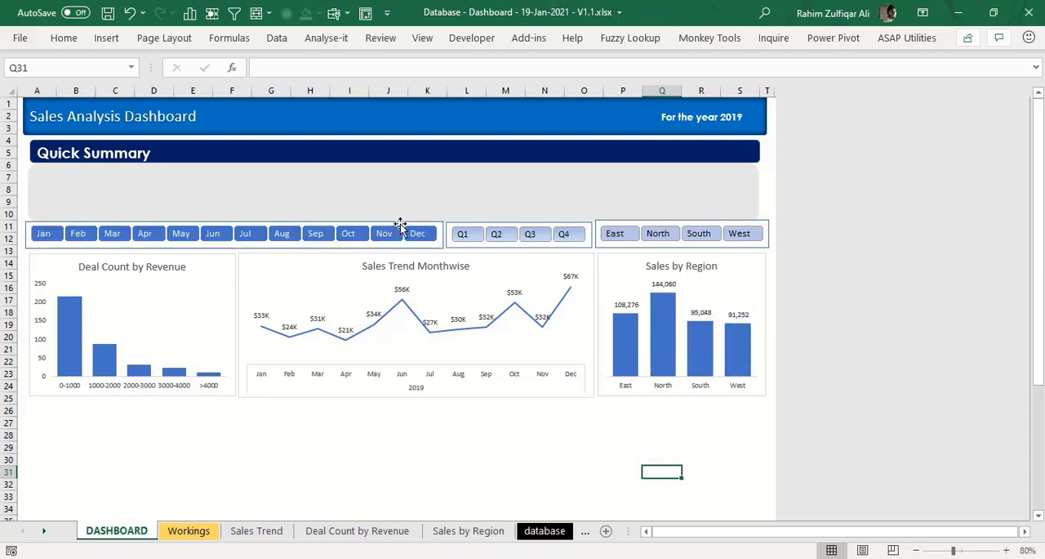
- Open the Month slicer's report connections and move the dialog so its list of PivotTables is readable
{"action": "right_click", "coordinate": [400, 229]}
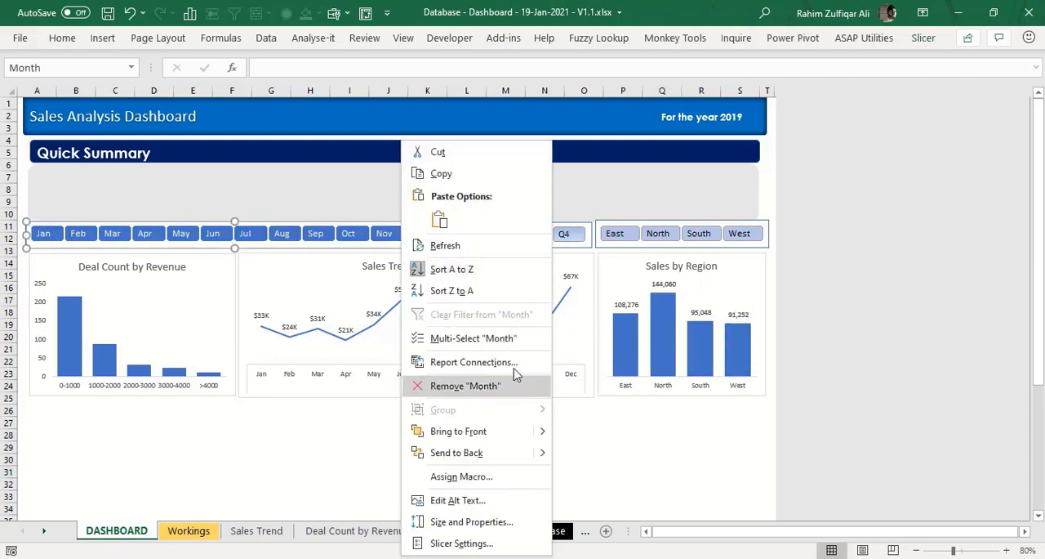
{"action": "left_click", "coordinate": [461, 363]}
{"action": "left_click_drag", "start_coordinate": [439, 323], "coordinate": [464, 287]}
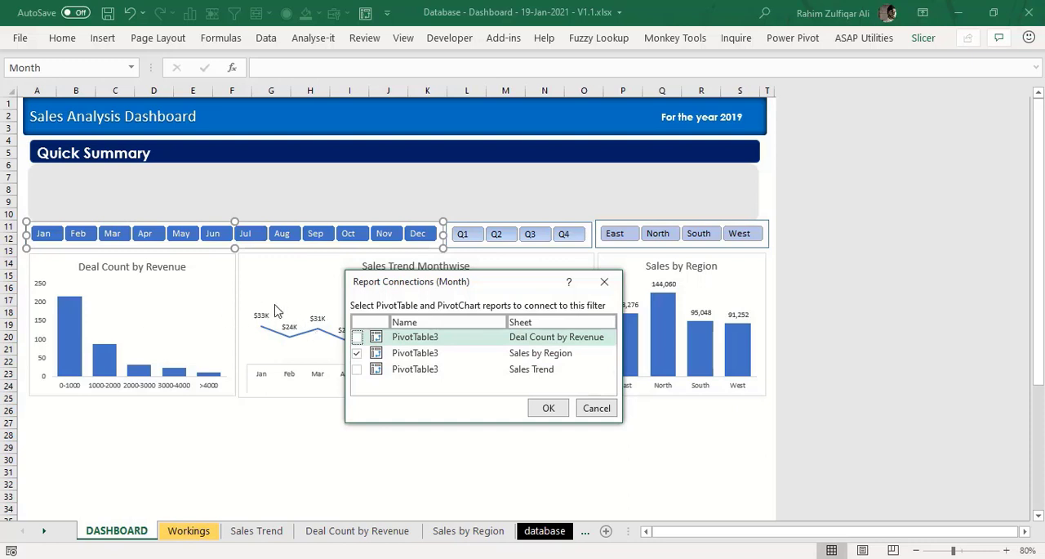
- Connect the Month slicer to the PivotTables on the Deal Count by Revenue, Sales by Region and Sales Trend sheets
{"action": "left_click", "coordinate": [356, 337]}
{"action": "left_click", "coordinate": [357, 353]}
{"action": "left_click", "coordinate": [357, 371]}
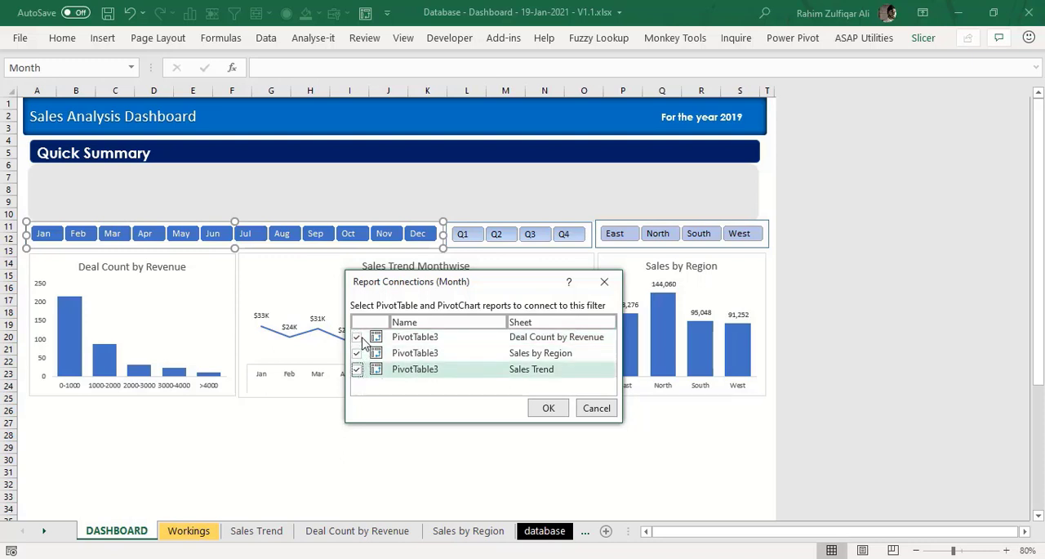
{"action": "left_click", "coordinate": [548, 408]}
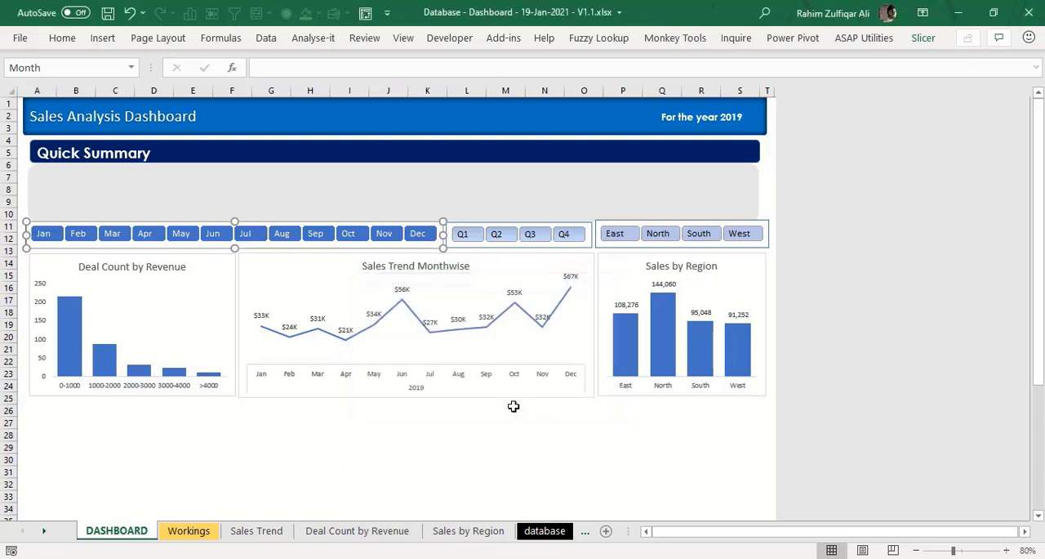
{"action": "left_click", "coordinate": [464, 446]}
- Connect the Quarter slicer to all three PivotTables: Deal Count by Revenue, Sales by Region and Sales Trend
{"action": "right_click", "coordinate": [501, 231]}
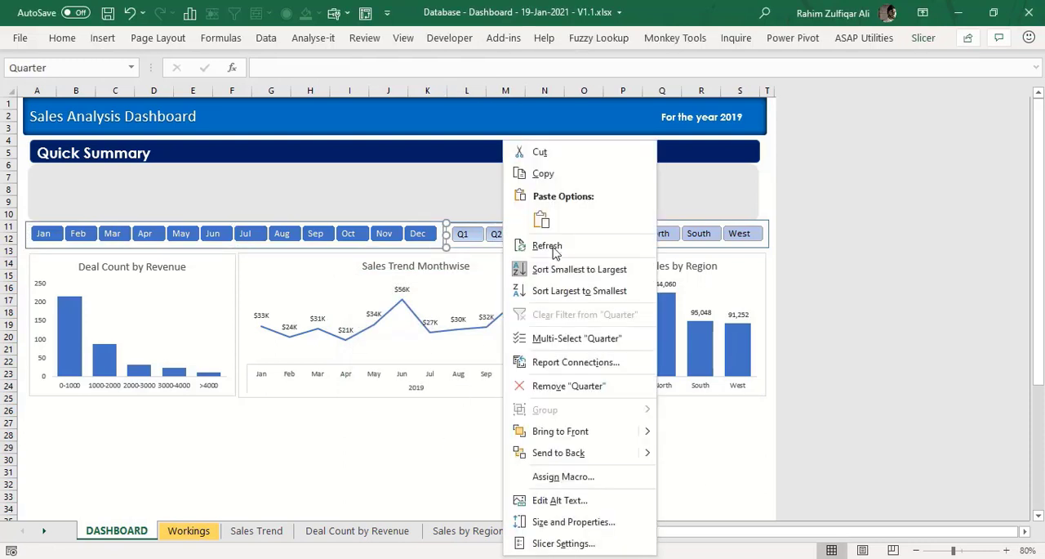
{"action": "left_click", "coordinate": [563, 362]}
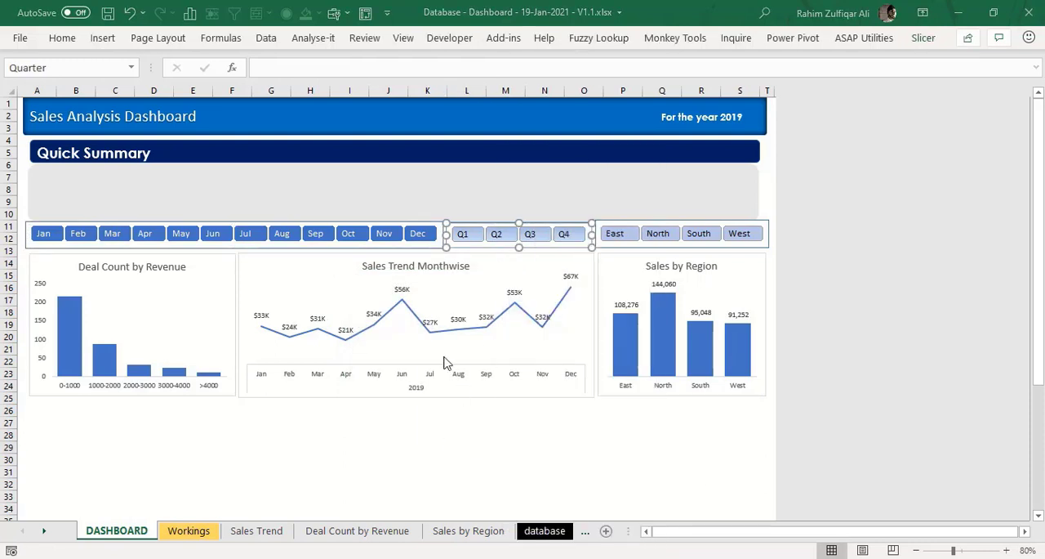
{"action": "left_click", "coordinate": [434, 397]}
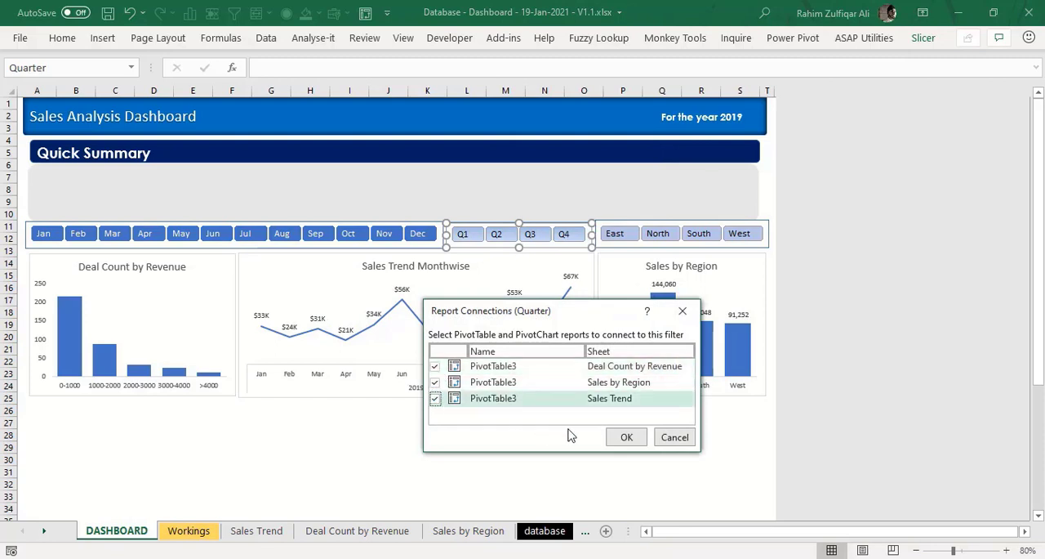
{"action": "left_click", "coordinate": [626, 437]}
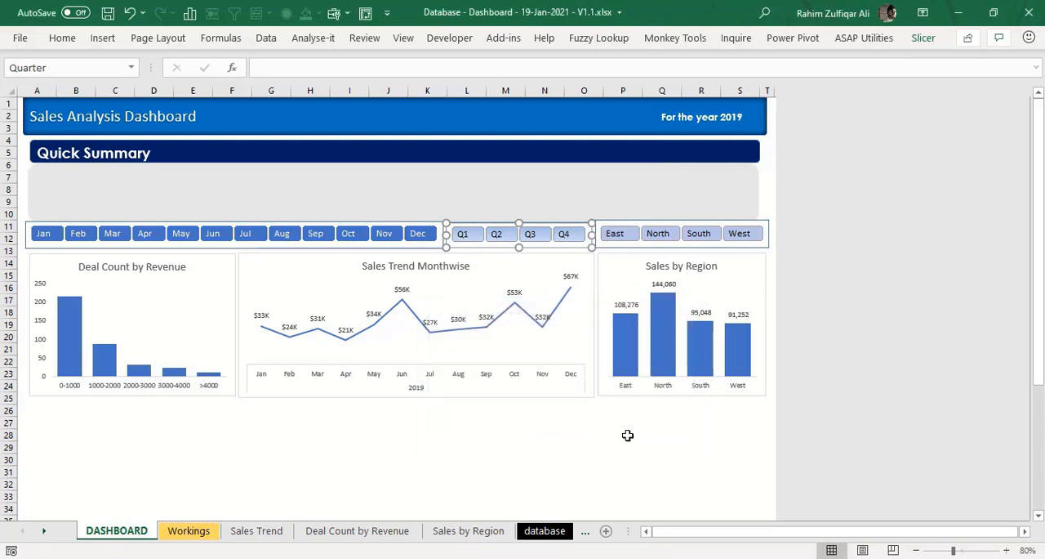
- Connect the Region slicer to the Deal Count by Revenue and Sales Trend PivotTables as well as Sales by Region
{"action": "right_click", "coordinate": [651, 234]}
{"action": "left_click", "coordinate": [717, 362]}
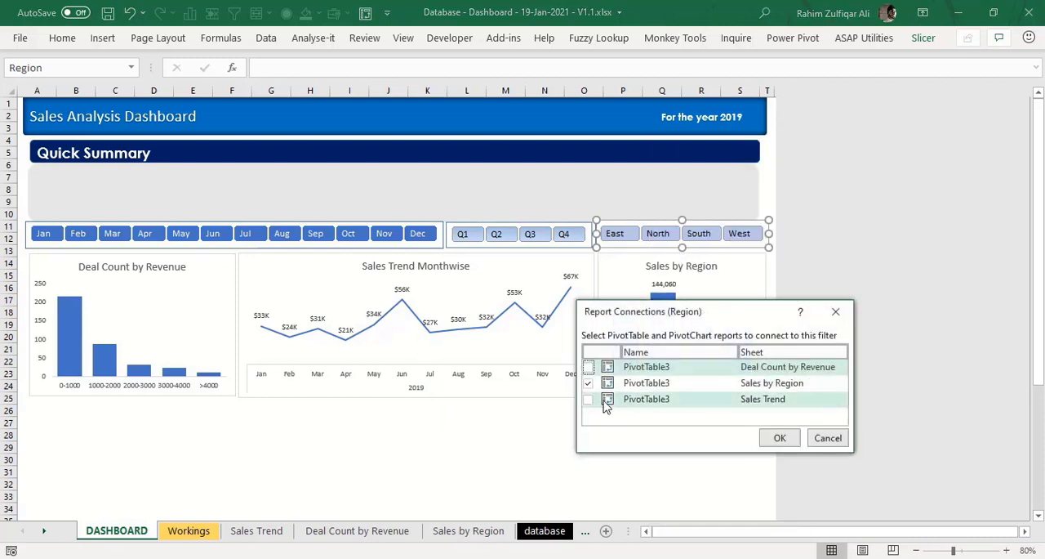
{"action": "left_click", "coordinate": [589, 399]}
{"action": "left_click", "coordinate": [588, 367]}
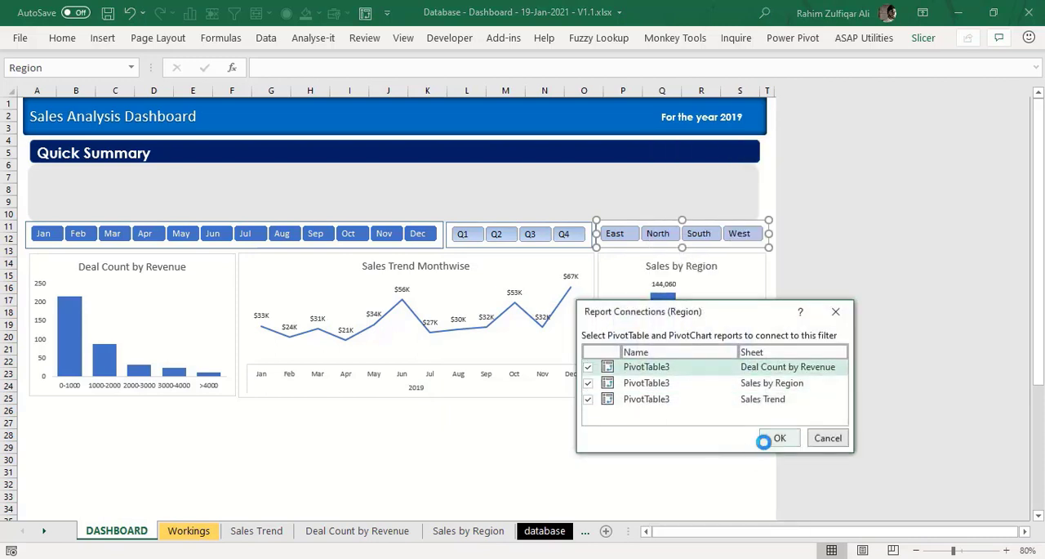
{"action": "left_click", "coordinate": [766, 437]}
{"action": "left_click", "coordinate": [583, 435]}
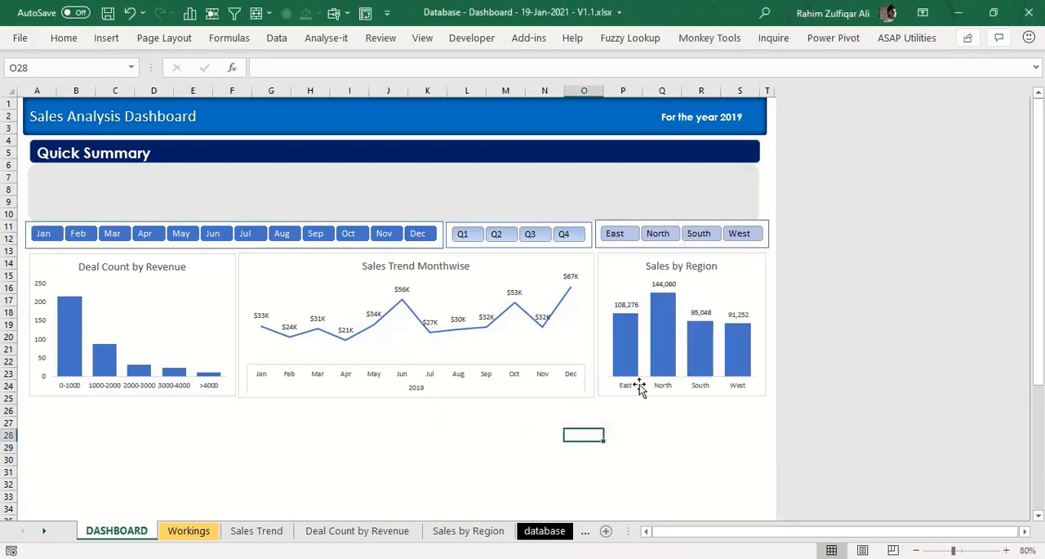
- Test the connected Region slicer by filtering the three charts to North, South, North again and East
{"action": "left_click", "coordinate": [663, 235]}
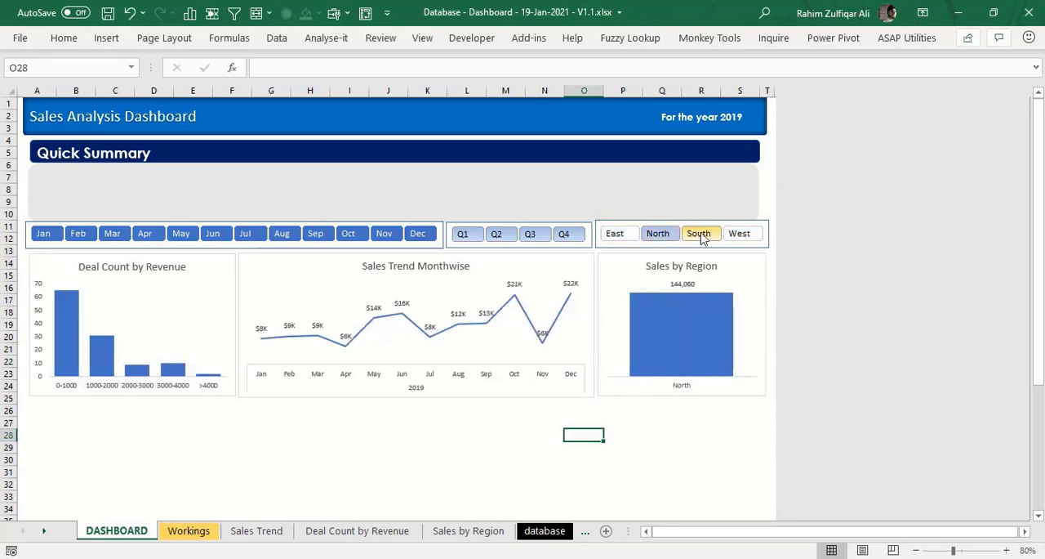
{"action": "left_click", "coordinate": [701, 235]}
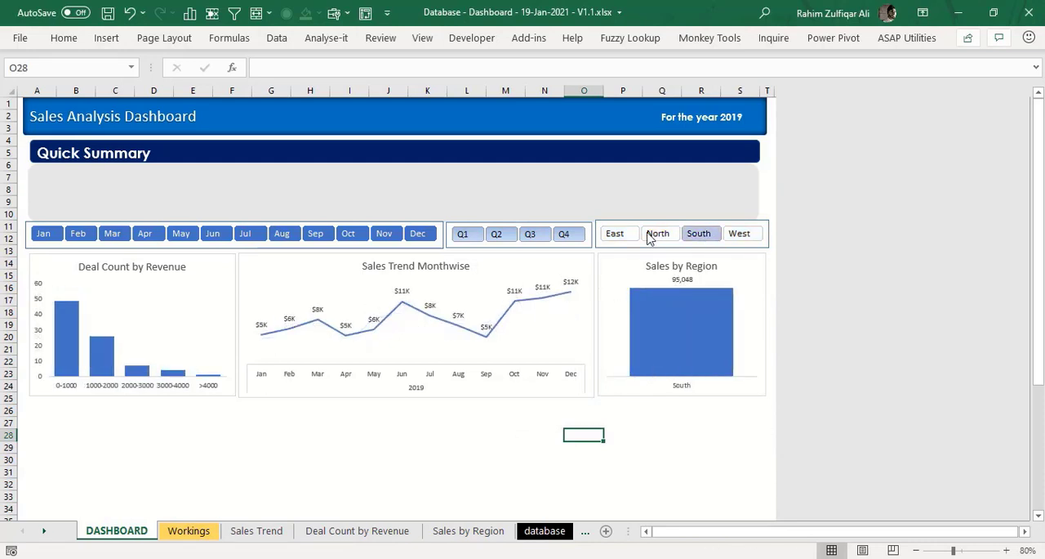
{"action": "left_click", "coordinate": [661, 235]}
{"action": "left_click", "coordinate": [625, 235]}
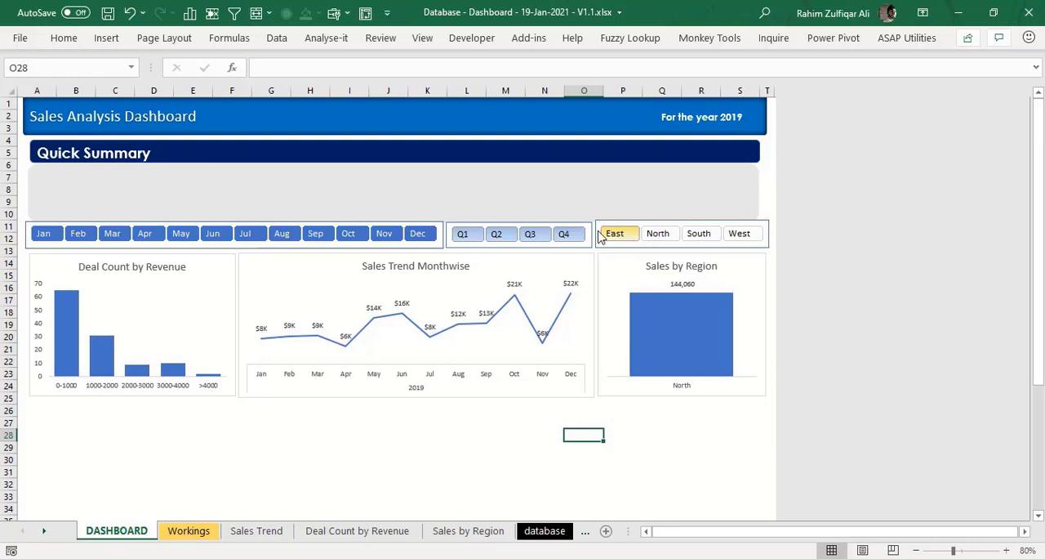
- Test the Month slicer with Feb, Apr and Jun selected together and with Jan alone, and reselect Jan to Dec
{"action": "left_click", "coordinate": [78, 234]}
{"action": "left_click", "coordinate": [146, 234], "text": "ctrl"}
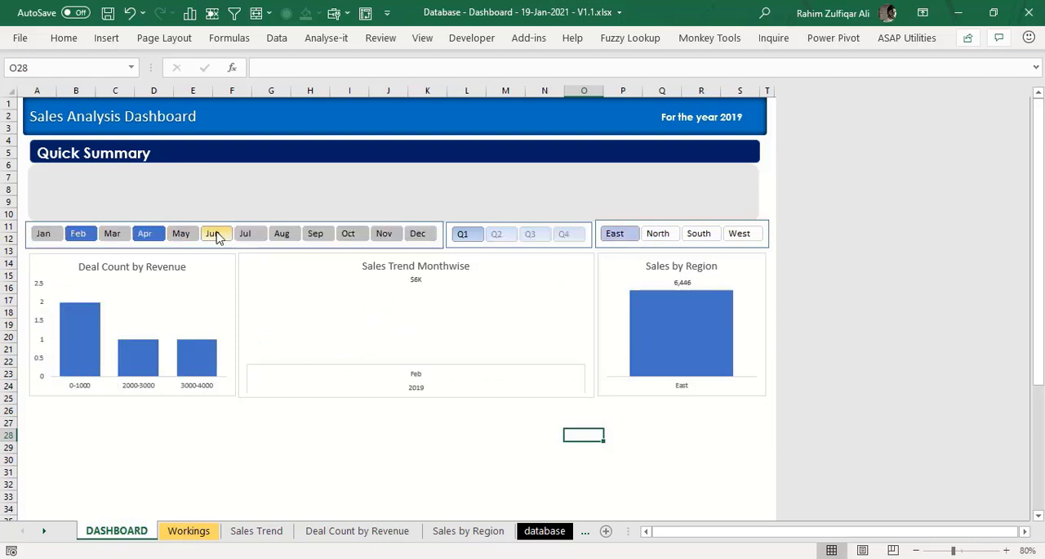
{"action": "left_click", "coordinate": [214, 235], "text": "ctrl"}
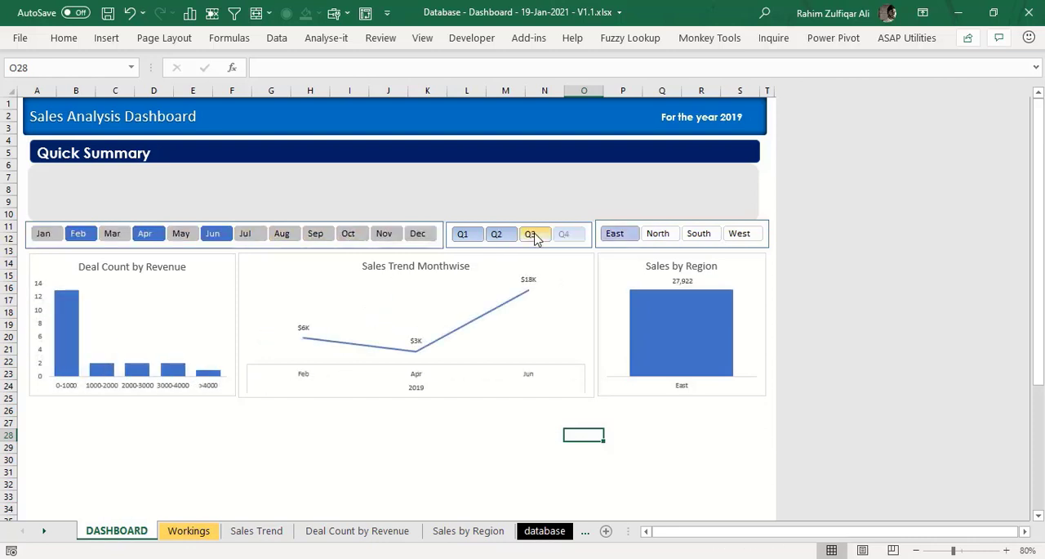
{"action": "left_click", "coordinate": [42, 236]}
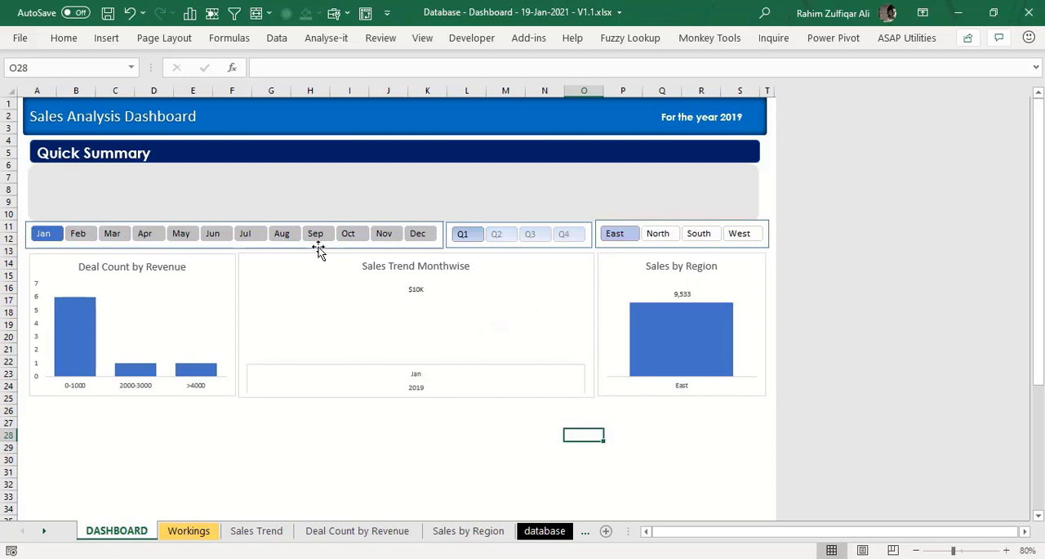
{"action": "left_click", "coordinate": [422, 238], "text": "shift"}
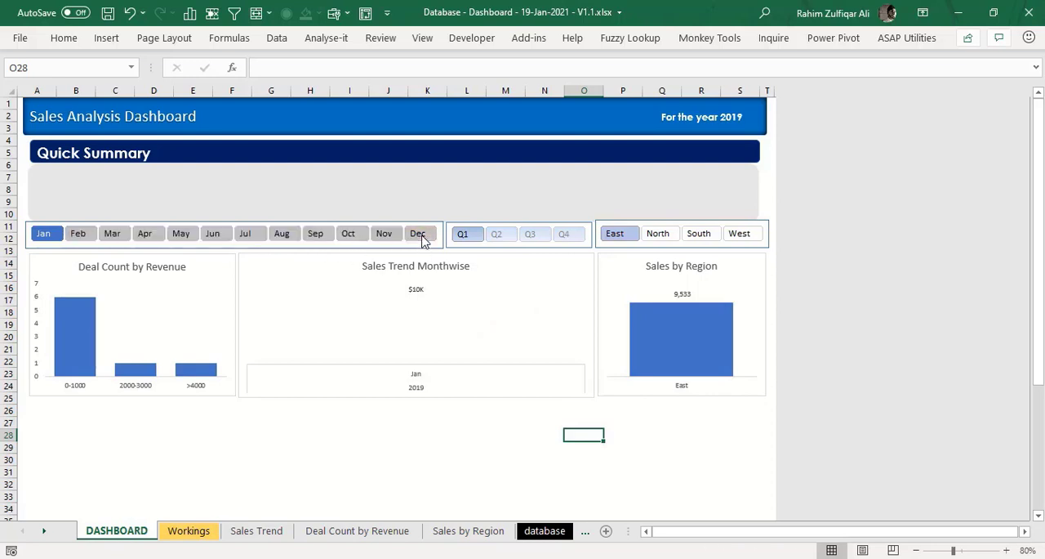
- Test the Quarter slicer with Q1, and restore the selection to Q1 to Q4 and all four regions
{"action": "left_click", "coordinate": [477, 236]}
{"action": "left_click", "coordinate": [576, 234], "text": "shift"}
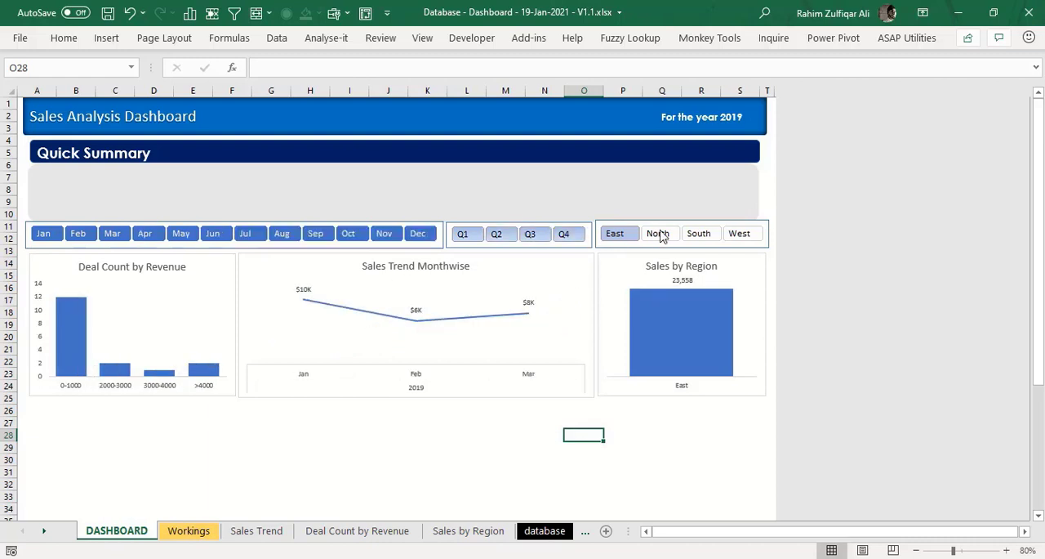
{"action": "left_click", "coordinate": [740, 236], "text": "shift"}
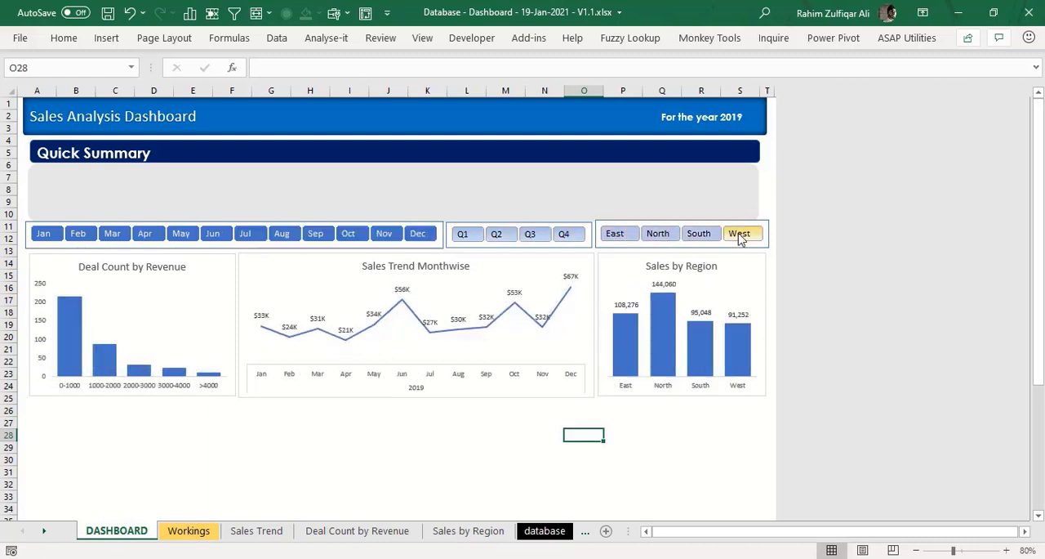
{"action": "left_click", "coordinate": [494, 423]}
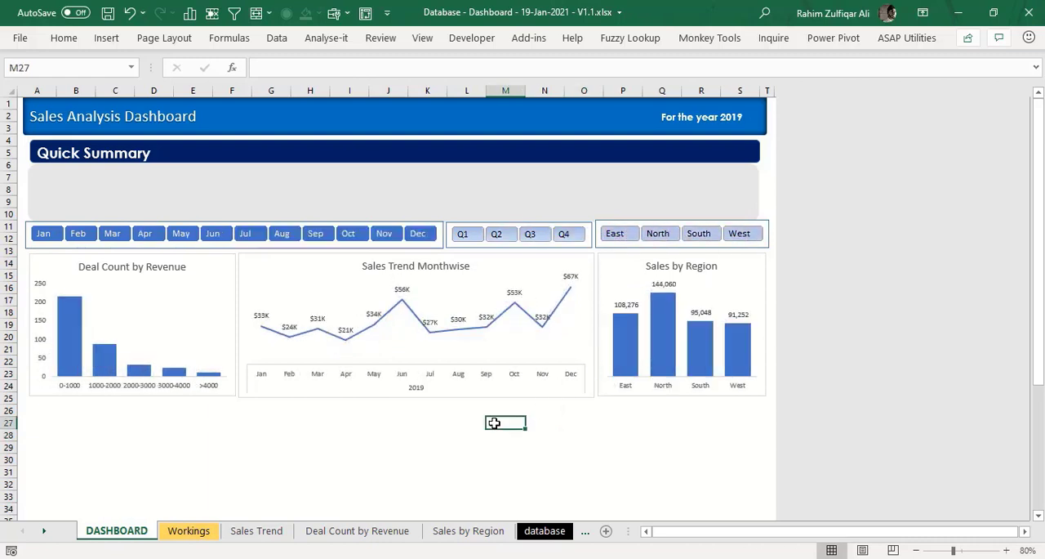
{"action": "left_click_drag", "start_coordinate": [1040, 380], "coordinate": [1040, 364]}
{"action": "left_click", "coordinate": [658, 422]}
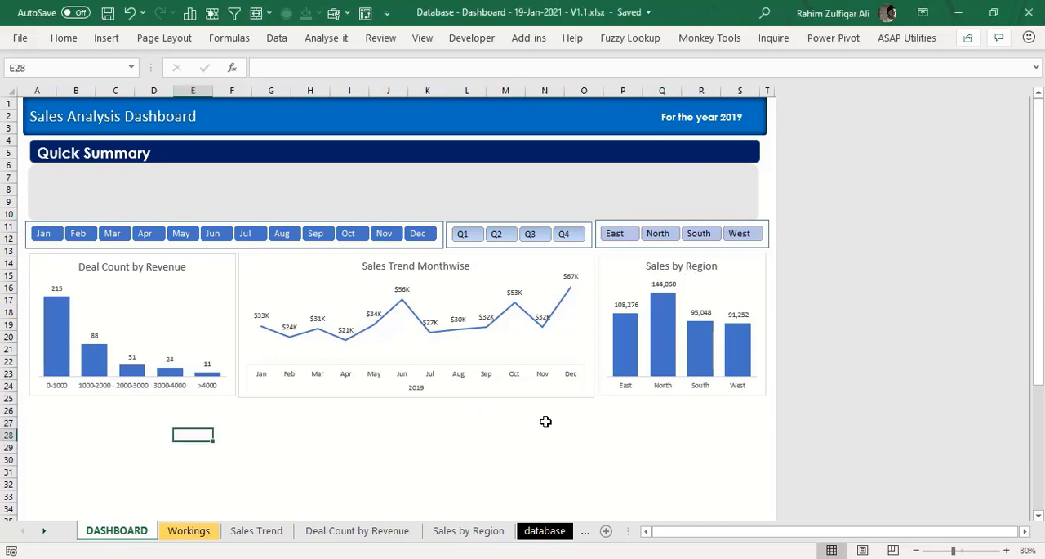
{"action": "left_click", "coordinate": [544, 422]}
- Duplicate the Sales by Region sheet in front of the database sheet and rename the copy Payment Type
{"action": "left_click", "coordinate": [480, 531]}
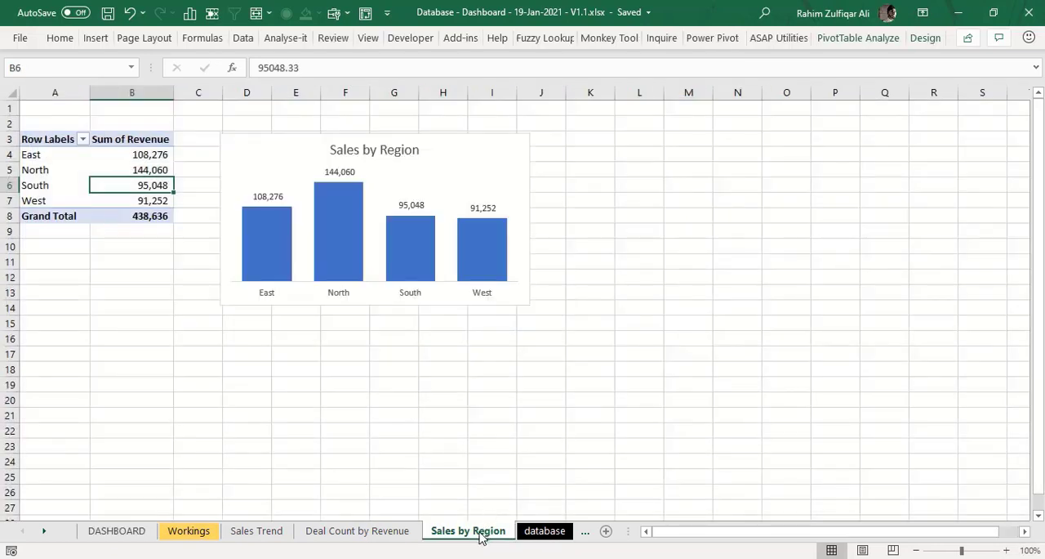
{"action": "left_click_drag", "start_coordinate": [478, 530], "coordinate": [523, 532]}
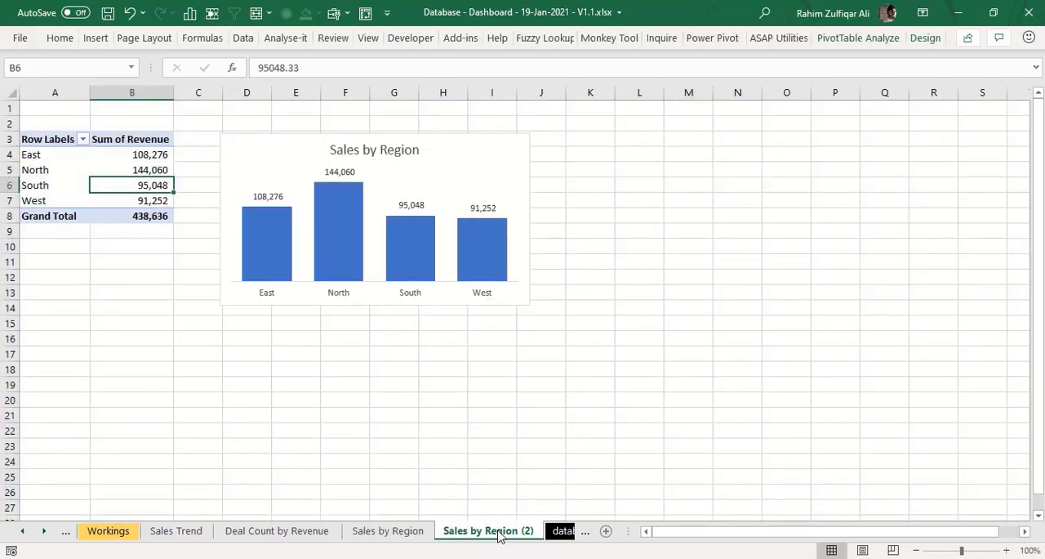
{"action": "double_click", "coordinate": [523, 532]}
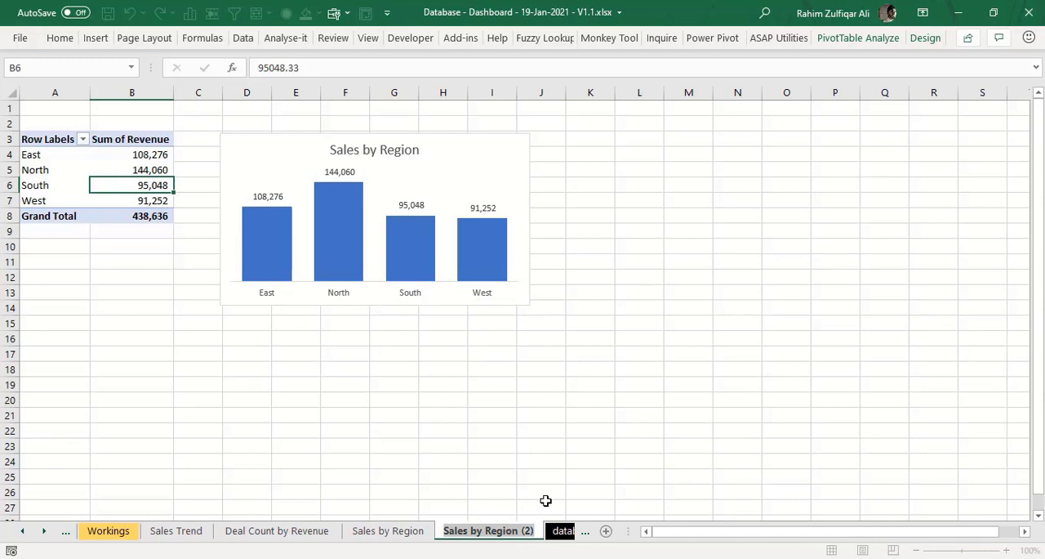
{"action": "type", "text": "Payment "}
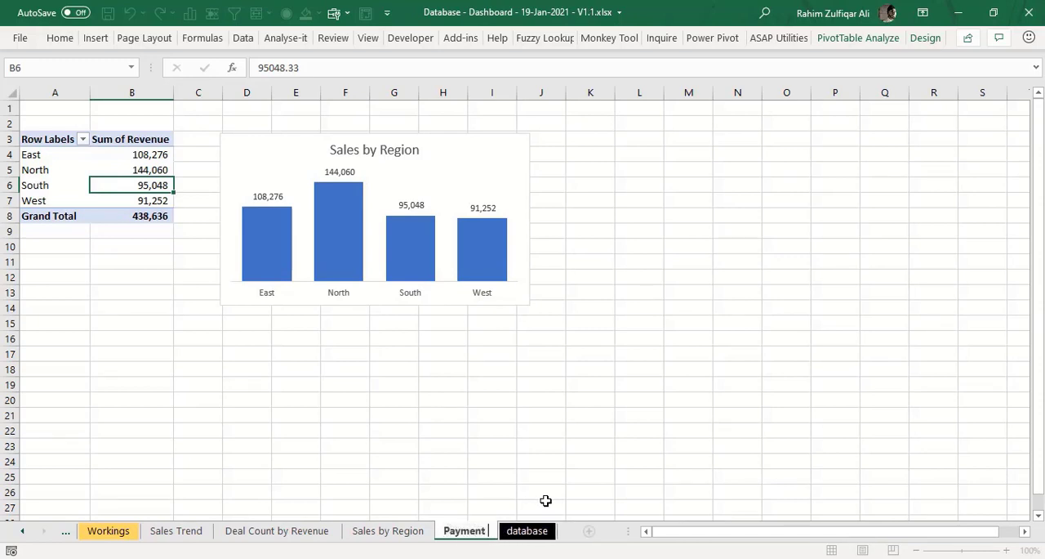
{"action": "type", "text": "Type"}
{"action": "key", "text": "Return"}
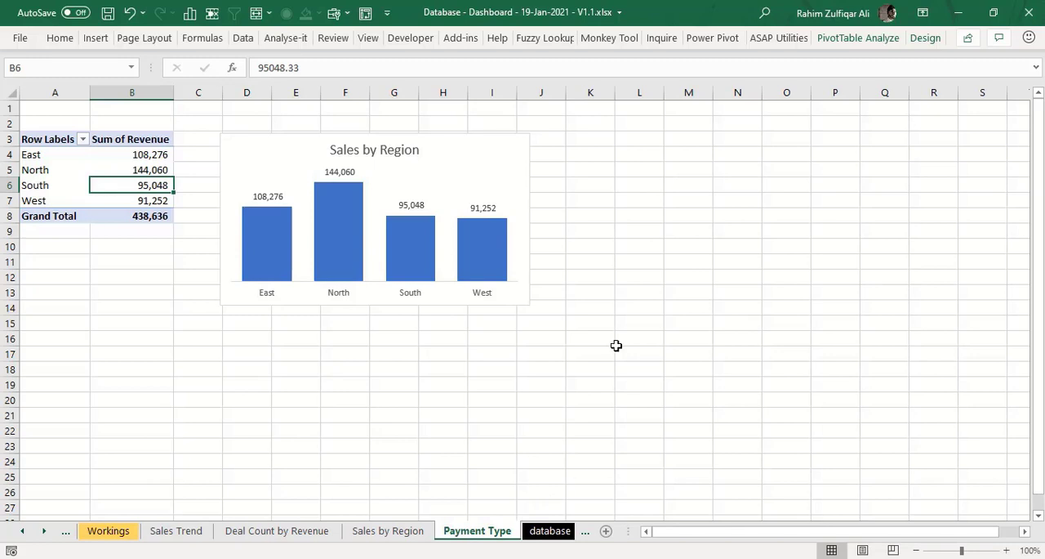
- Show the field list of the copied PivotTable and move the Region field from Rows to Filters
{"action": "right_click", "coordinate": [133, 169]}
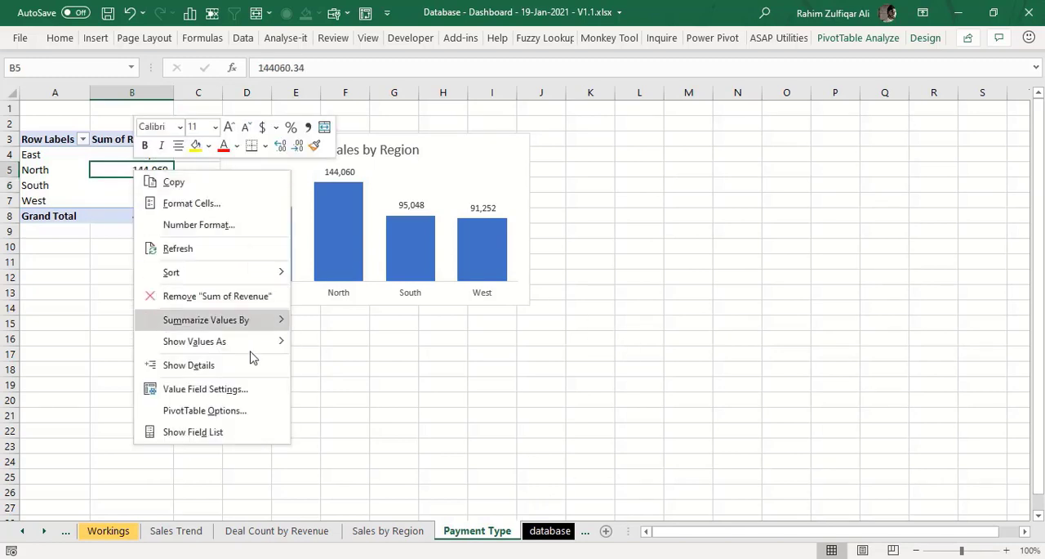
{"action": "left_click", "coordinate": [250, 431]}
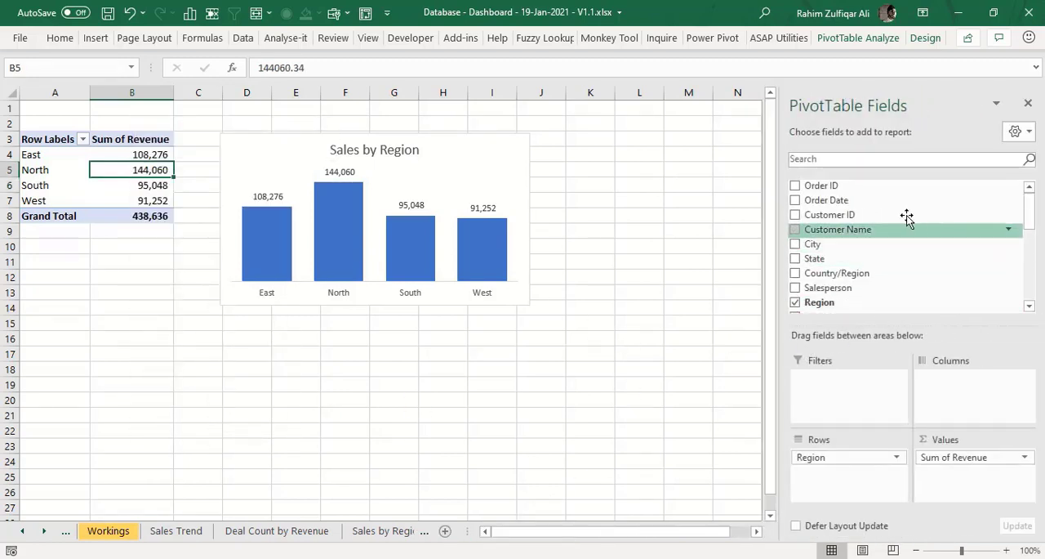
{"action": "left_click_drag", "start_coordinate": [852, 309], "coordinate": [849, 410]}
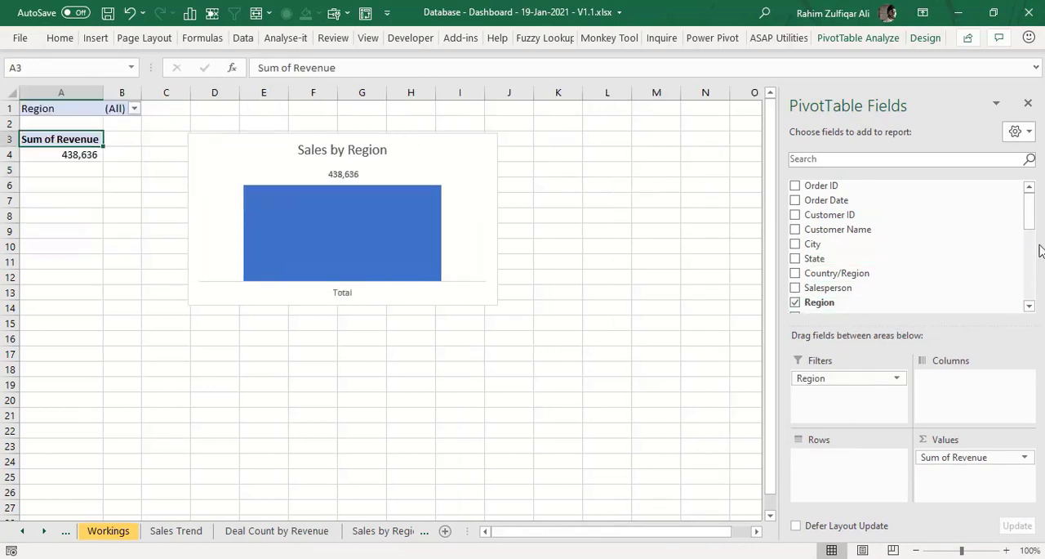
- Find the Payment Type field by searching for "pay" and add it to the PivotTable's Rows
{"action": "left_click", "coordinate": [909, 161]}
{"action": "type", "text": "pay"}
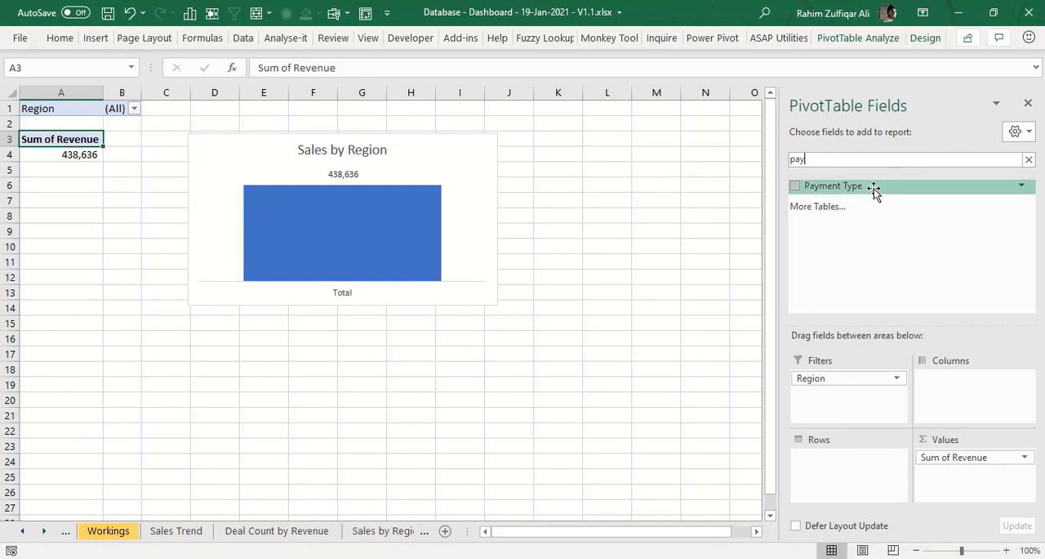
{"action": "left_click_drag", "start_coordinate": [875, 191], "coordinate": [877, 476]}
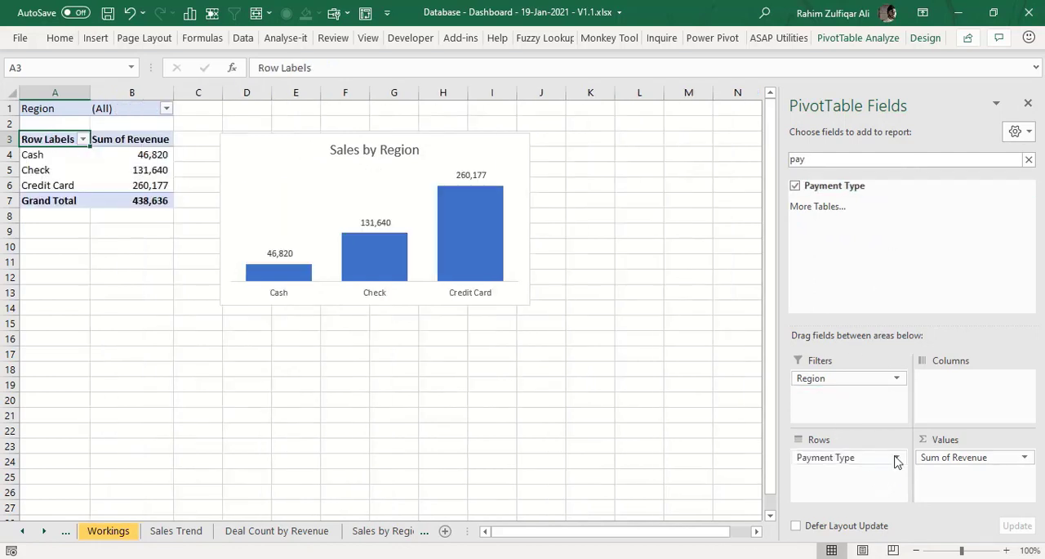
{"action": "left_click", "coordinate": [147, 157]}
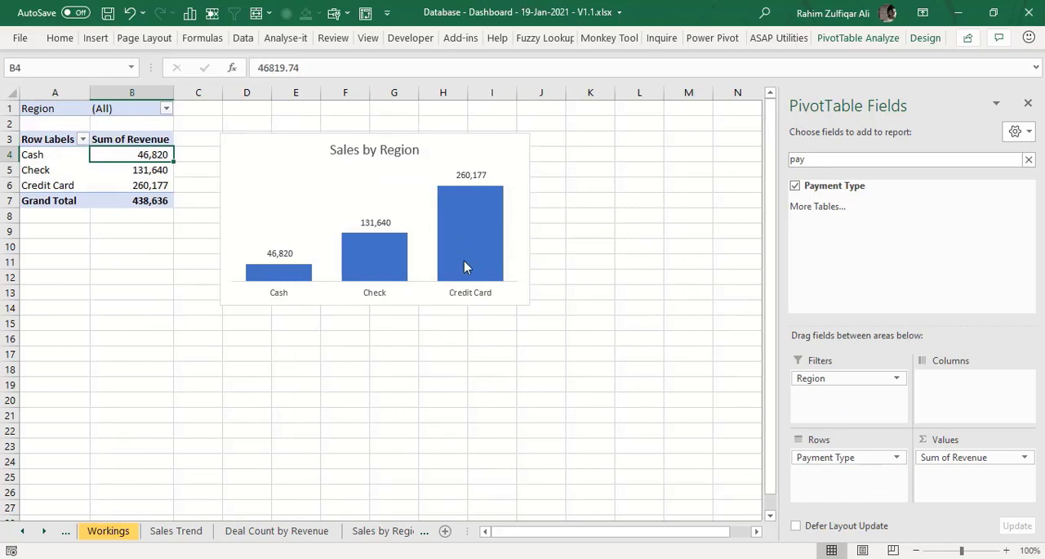
{"action": "left_click", "coordinate": [128, 187]}
{"action": "left_click", "coordinate": [159, 156]}
- Change the title of the copied chart to Payment Type
{"action": "double_click", "coordinate": [340, 152]}
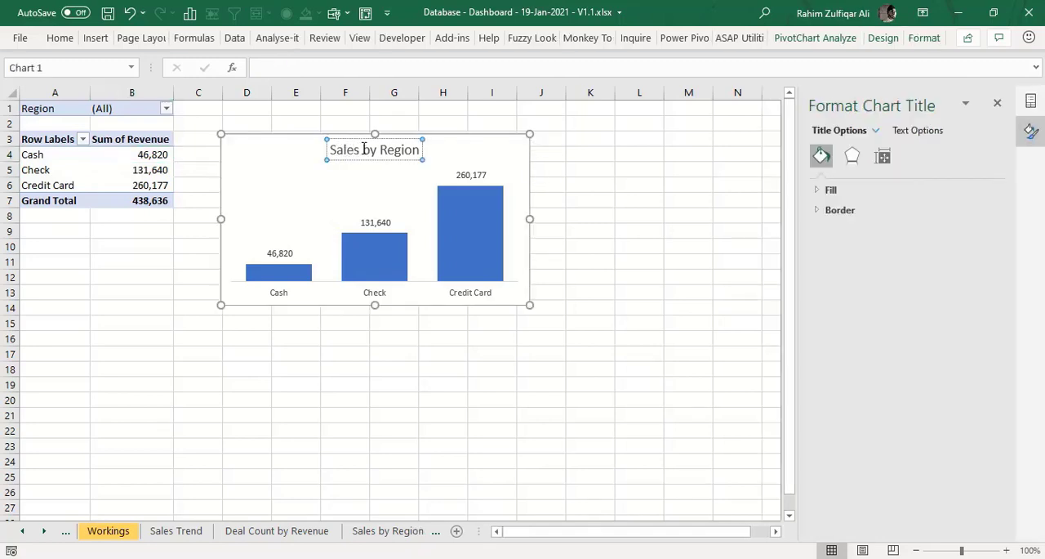
{"action": "triple_click", "coordinate": [364, 150]}
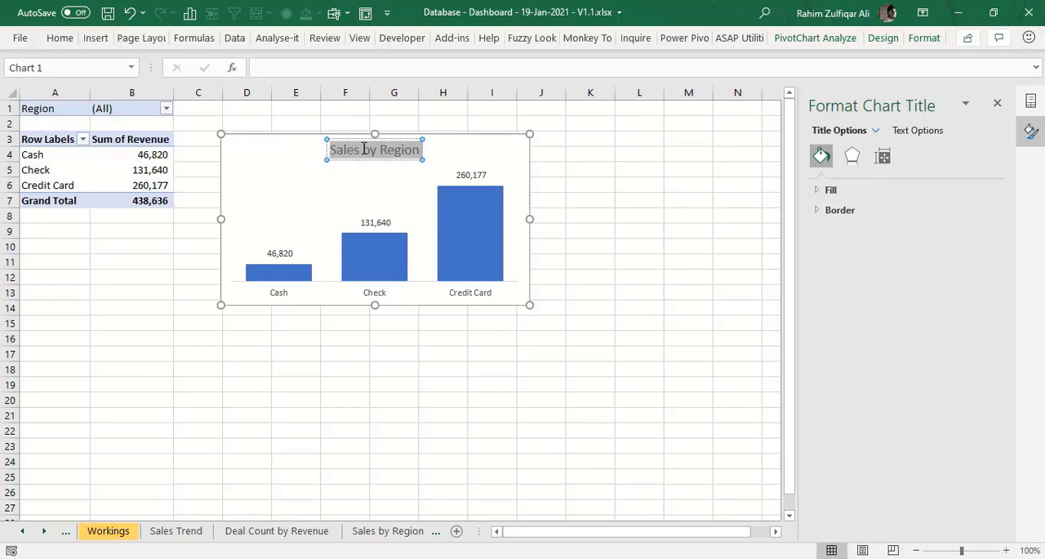
{"action": "type", "text": "Payment"}
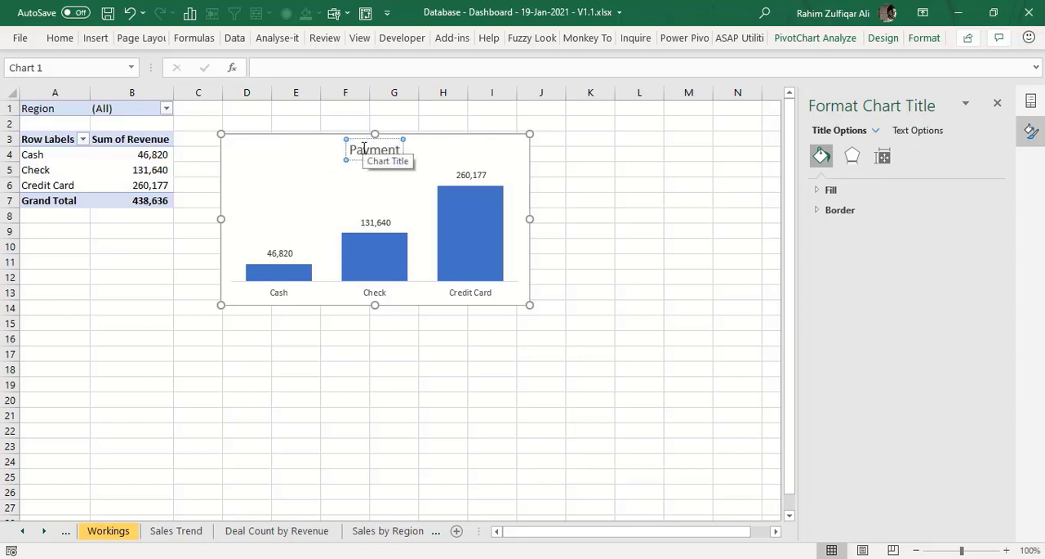
{"action": "type", "text": " Type"}
{"action": "left_click", "coordinate": [299, 136]}
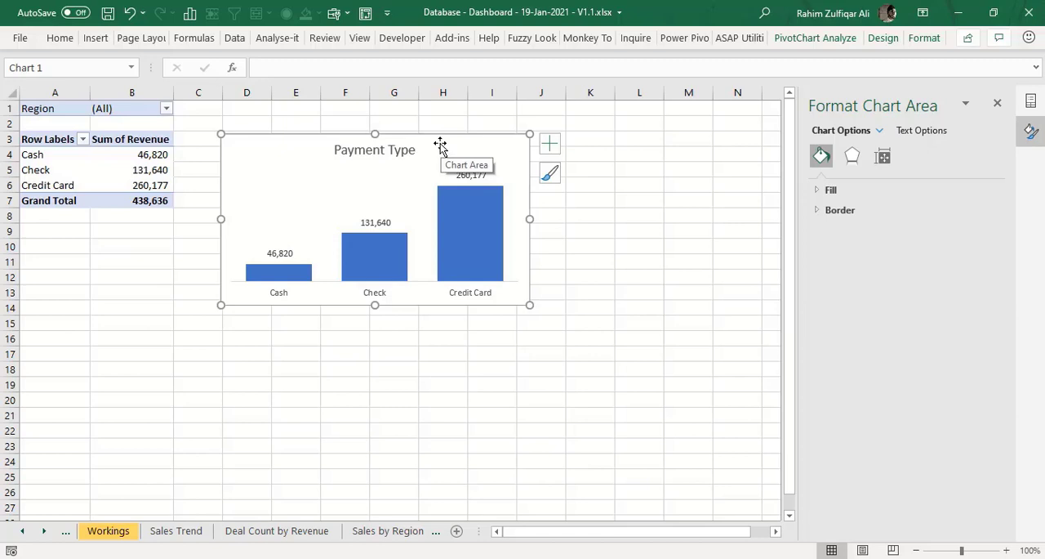
- Change the Payment Type chart from columns to a doughnut and enlarge it down to about row 19
{"action": "left_click", "coordinate": [94, 40]}
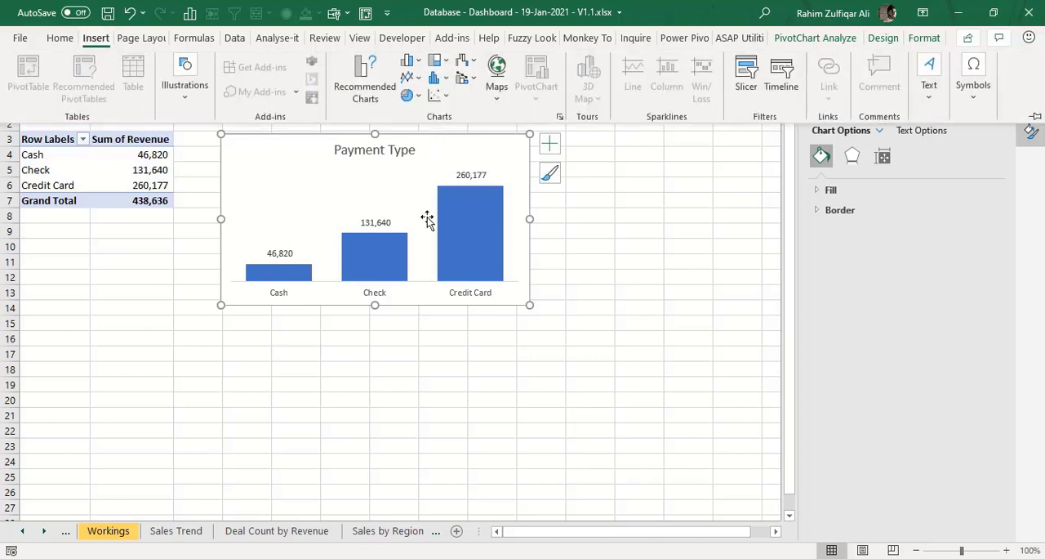
{"action": "left_click", "coordinate": [343, 181]}
{"action": "right_click", "coordinate": [343, 184]}
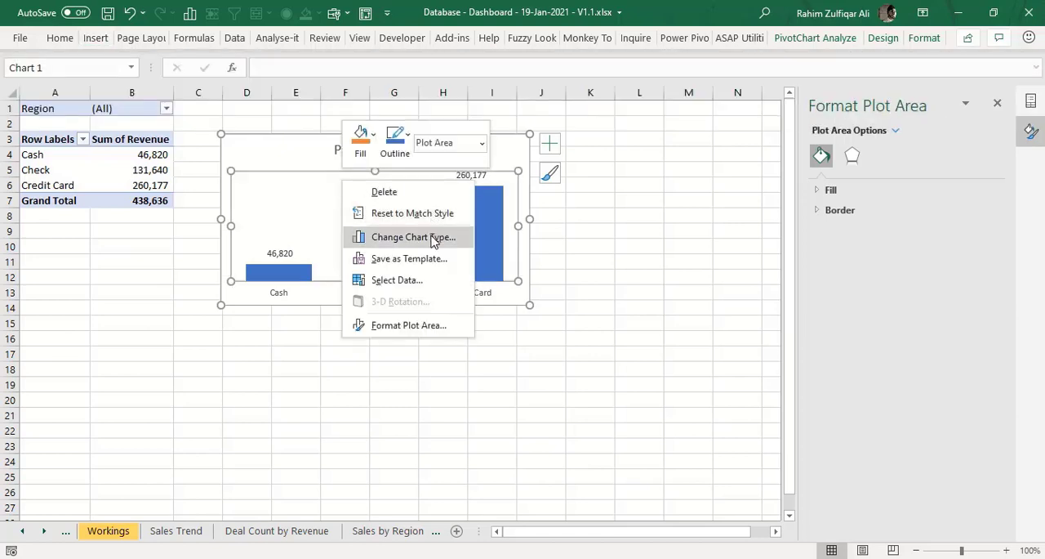
{"action": "left_click", "coordinate": [433, 238]}
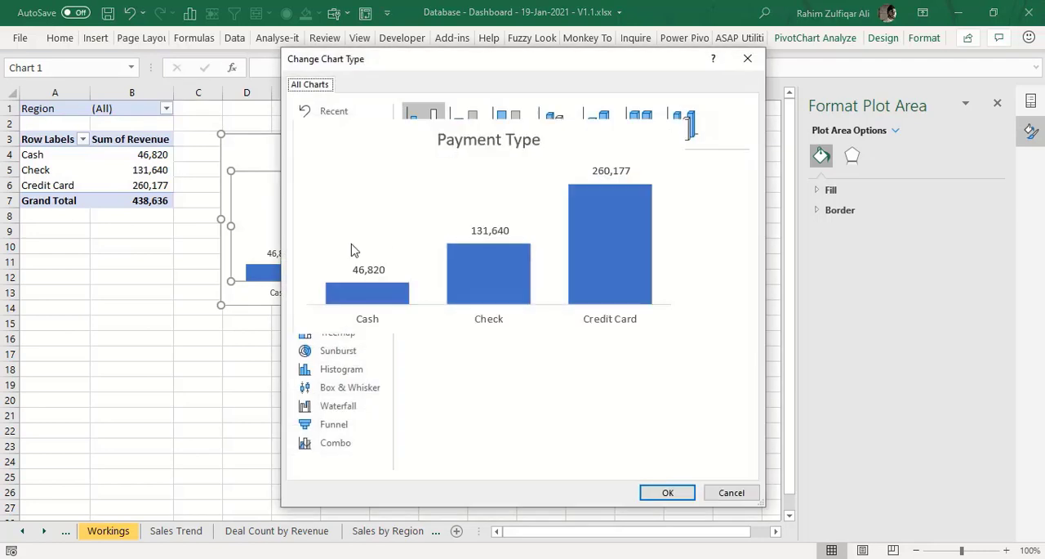
{"action": "left_click", "coordinate": [331, 185]}
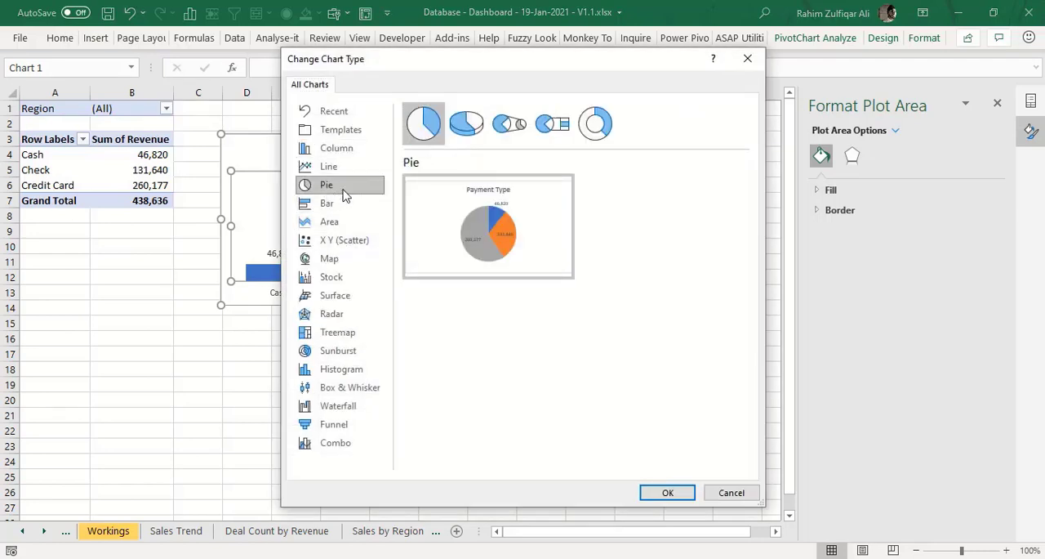
{"action": "left_click", "coordinate": [613, 137]}
{"action": "left_click", "coordinate": [666, 492]}
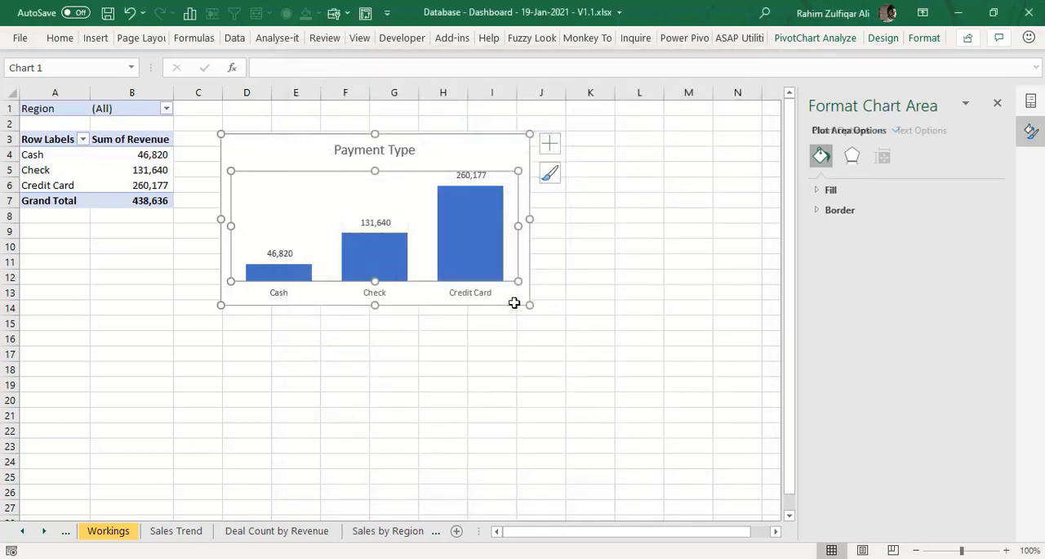
{"action": "left_click_drag", "start_coordinate": [526, 304], "coordinate": [548, 384]}
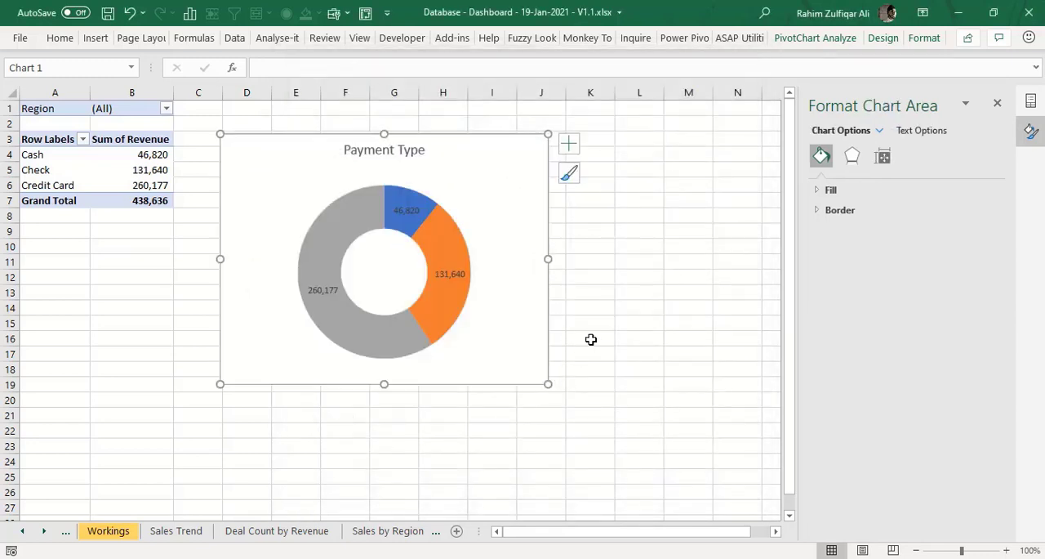
- Recolor the doughnut chart with the blue monochromatic palette
{"action": "left_click", "coordinate": [391, 201]}
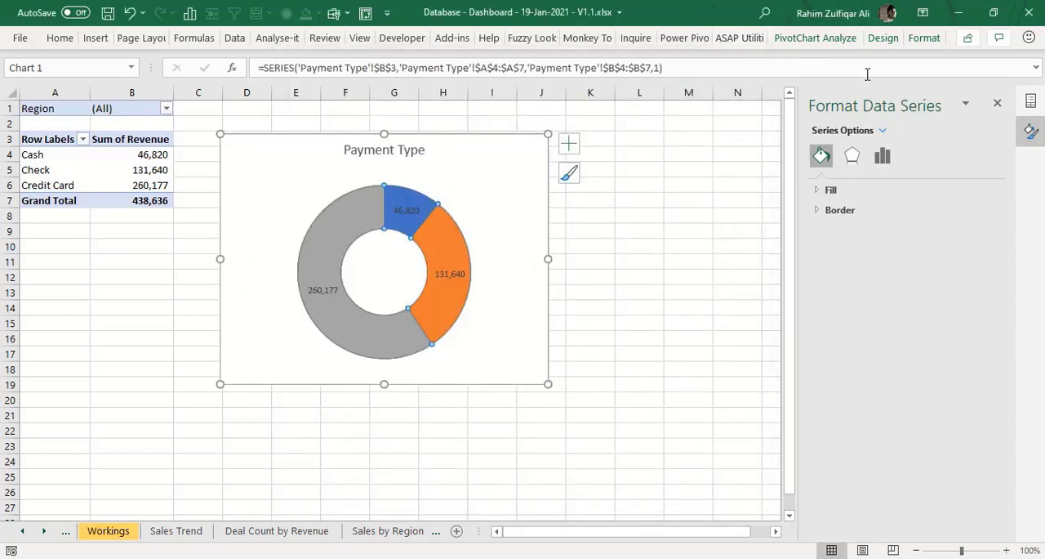
{"action": "left_click", "coordinate": [915, 46]}
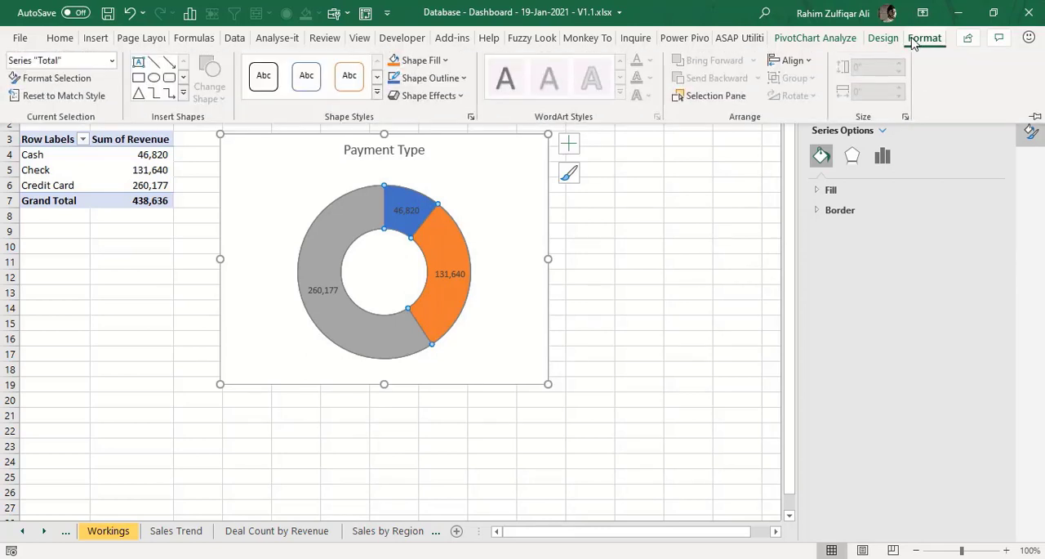
{"action": "left_click", "coordinate": [883, 37]}
{"action": "left_click", "coordinate": [122, 81]}
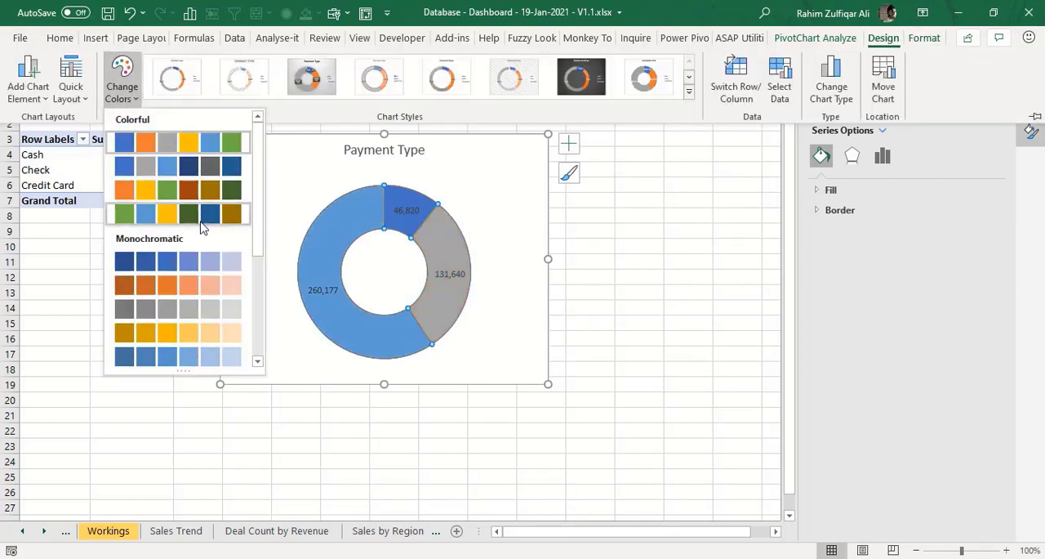
{"action": "left_click", "coordinate": [199, 261]}
- Set the font color of the doughnut chart's data labels to white
{"action": "left_click", "coordinate": [443, 272]}
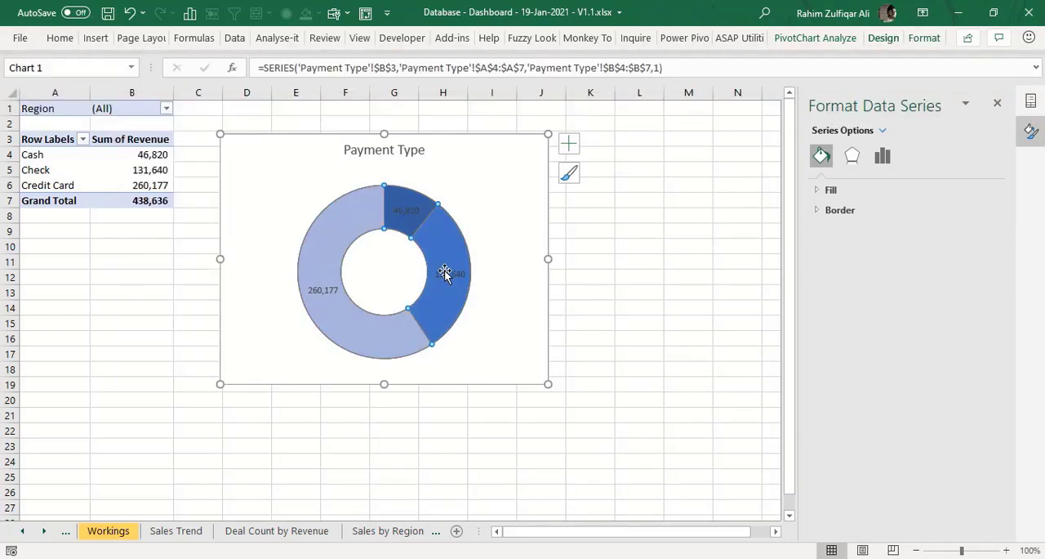
{"action": "left_click", "coordinate": [443, 273]}
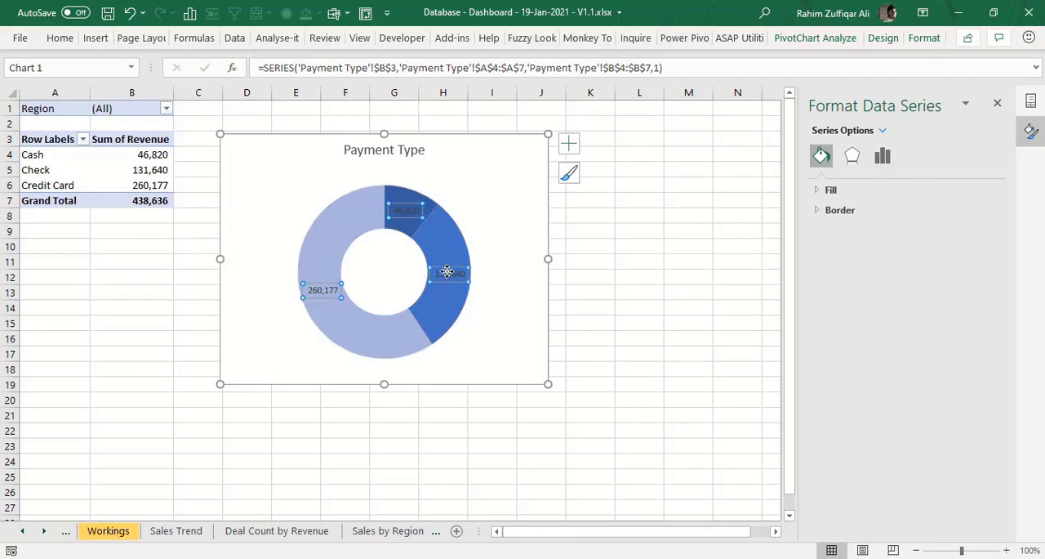
{"action": "left_click", "coordinate": [53, 39]}
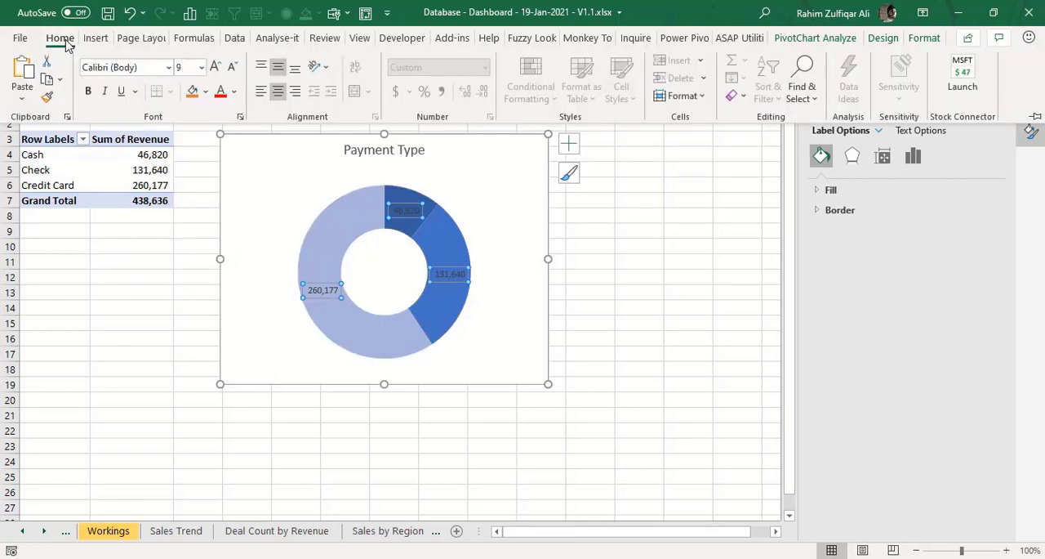
{"action": "left_click", "coordinate": [233, 92]}
{"action": "left_click", "coordinate": [225, 151]}
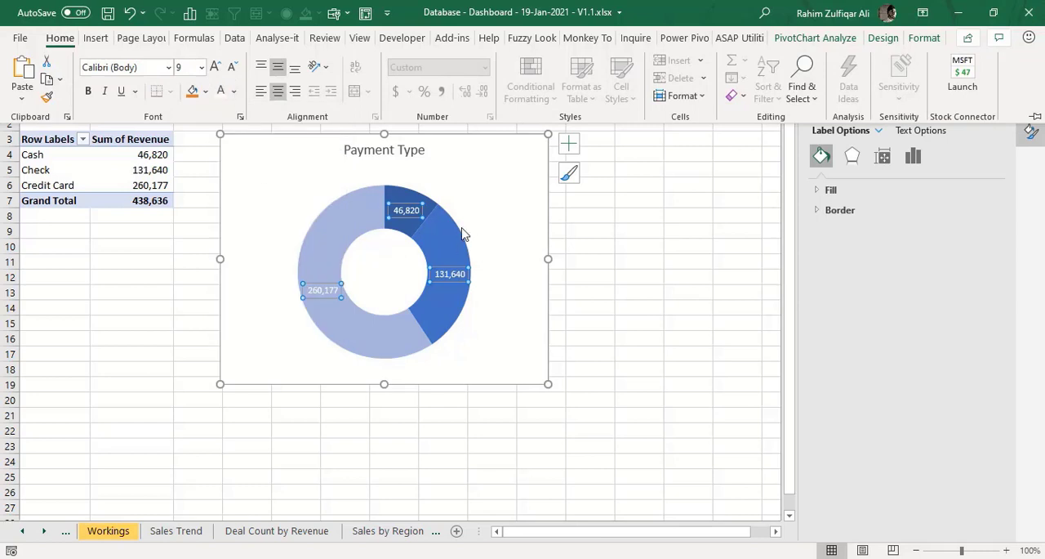
{"action": "left_click", "coordinate": [513, 283]}
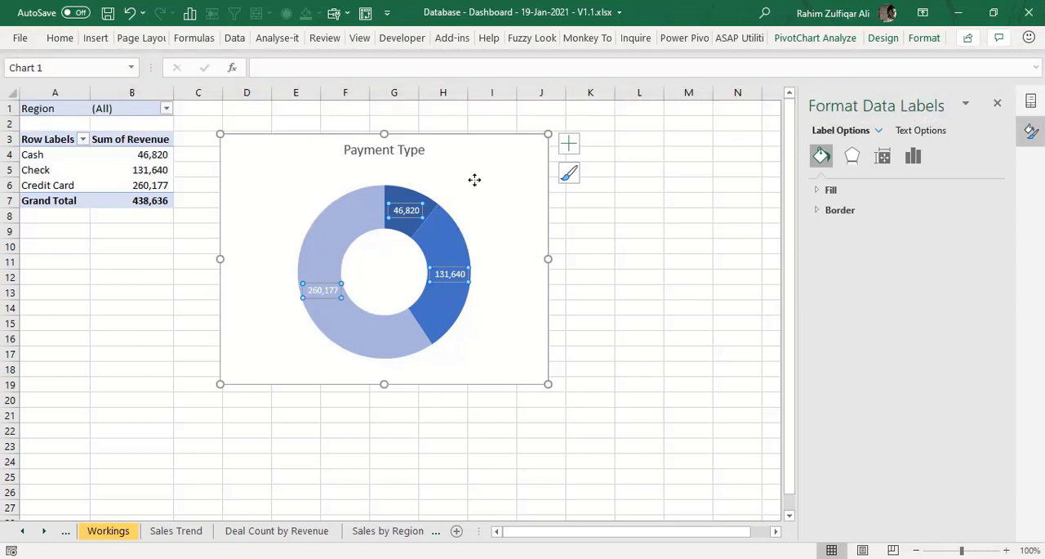
- Add a legend to the Payment Type chart and place it at the bottom of the chart
{"action": "left_click", "coordinate": [474, 179]}
{"action": "left_click", "coordinate": [569, 145]}
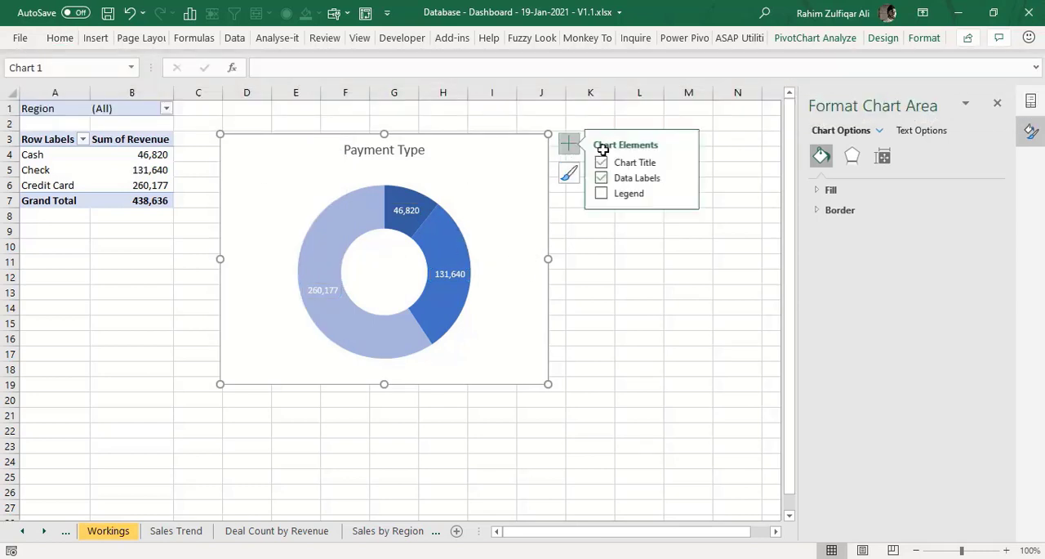
{"action": "left_click", "coordinate": [633, 194]}
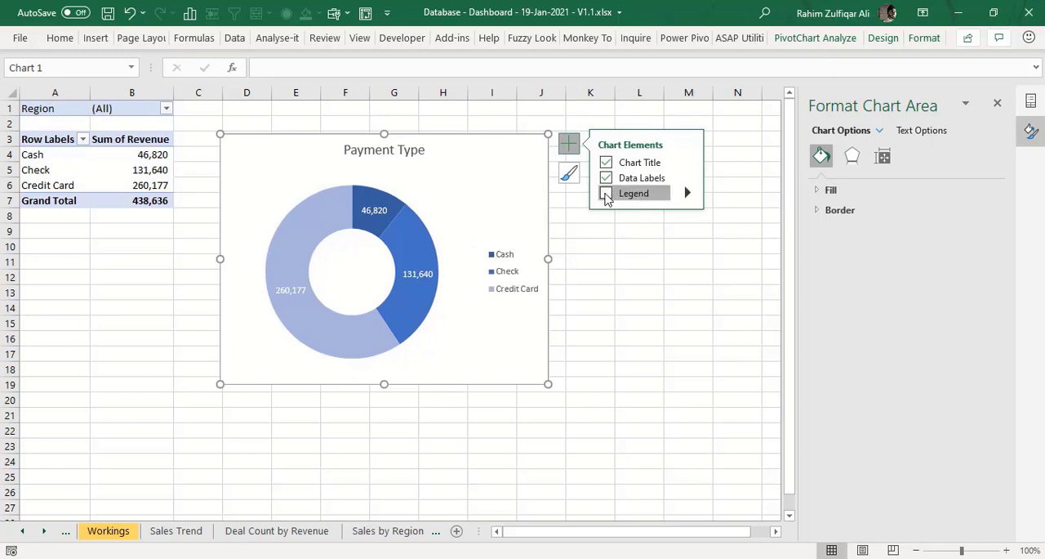
{"action": "left_click", "coordinate": [688, 193]}
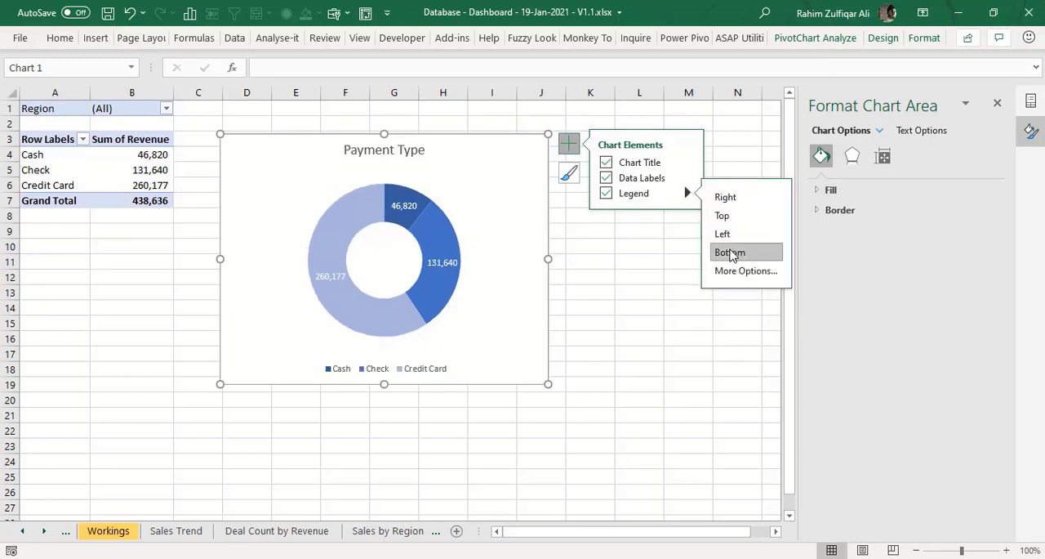
{"action": "left_click", "coordinate": [594, 287]}
- Copy the Payment Type chart and paste it into the DASHBOARD sheet at cell F28
{"action": "left_click", "coordinate": [487, 162]}
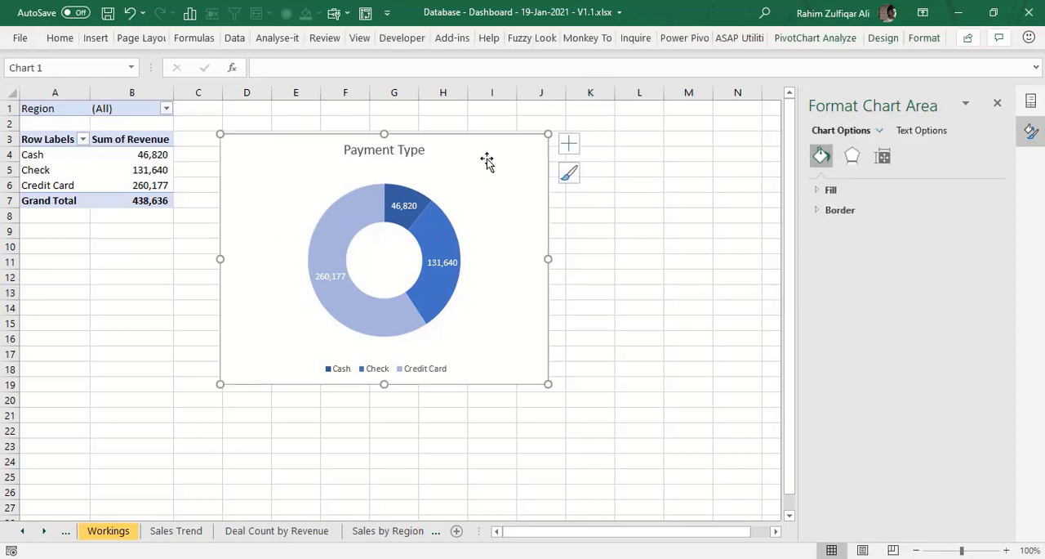
{"action": "left_click", "coordinate": [23, 531]}
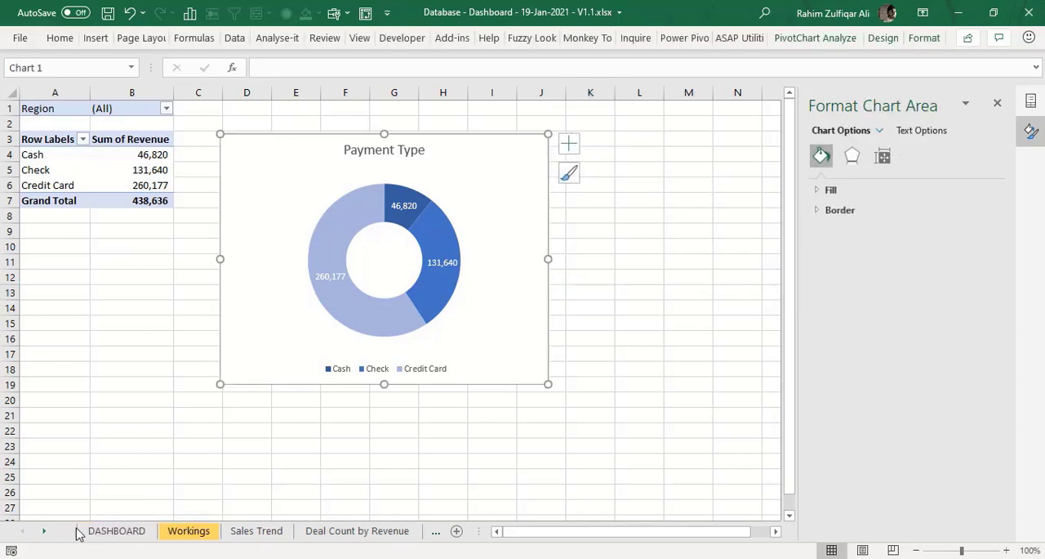
{"action": "left_click", "coordinate": [85, 531]}
{"action": "left_click", "coordinate": [231, 434]}
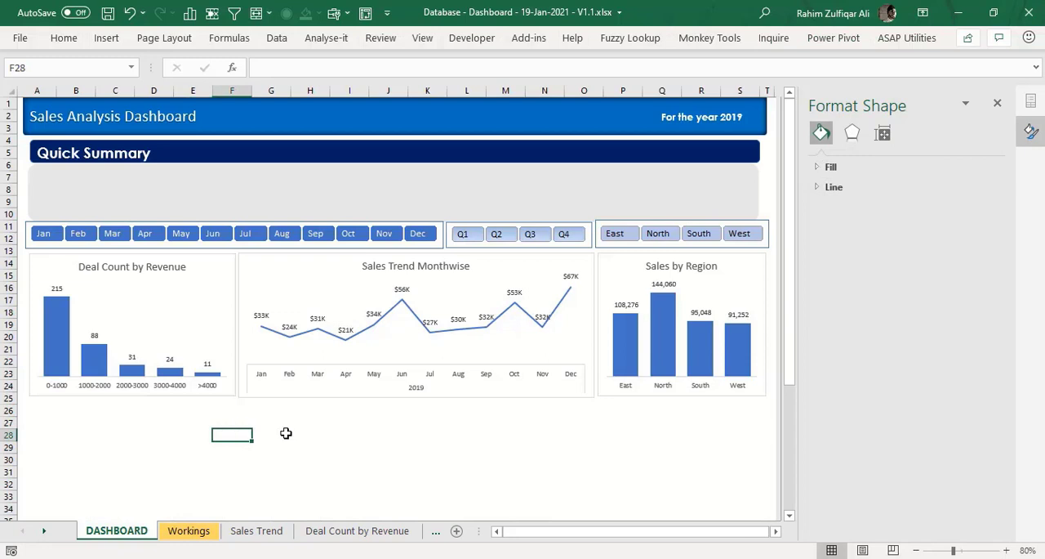
{"action": "key", "text": "ctrl+v"}
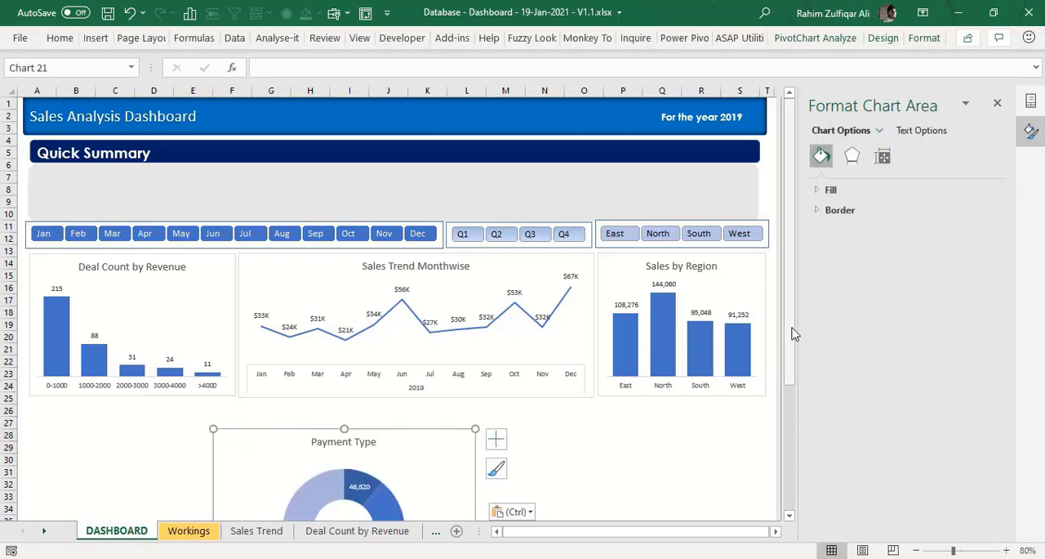
- Move the pasted chart directly below Deal Count by Revenue and shrink it to about that chart's width, ending near row 38
{"action": "left_click_drag", "start_coordinate": [791, 329], "coordinate": [791, 457]}
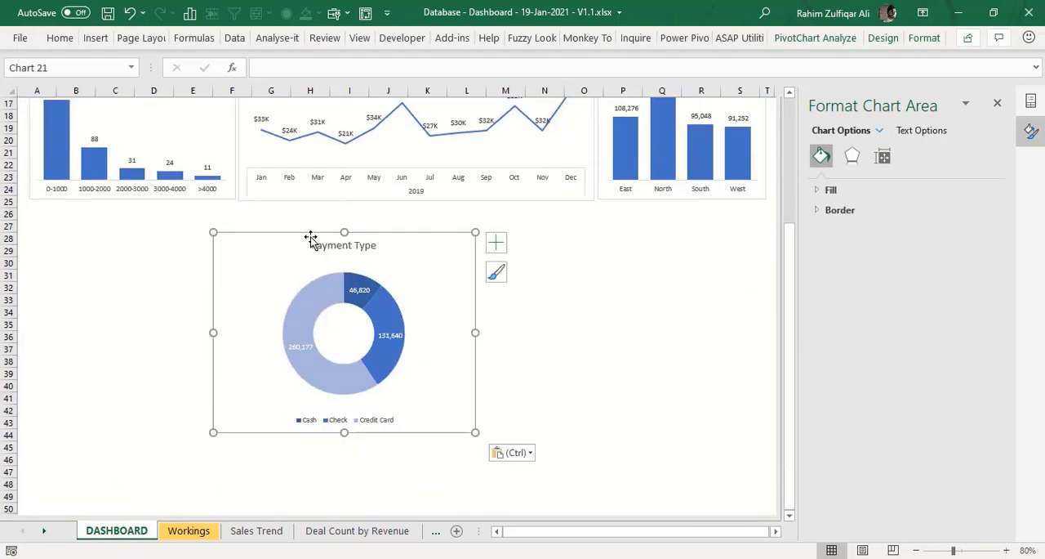
{"action": "left_click_drag", "start_coordinate": [310, 238], "coordinate": [159, 221]}
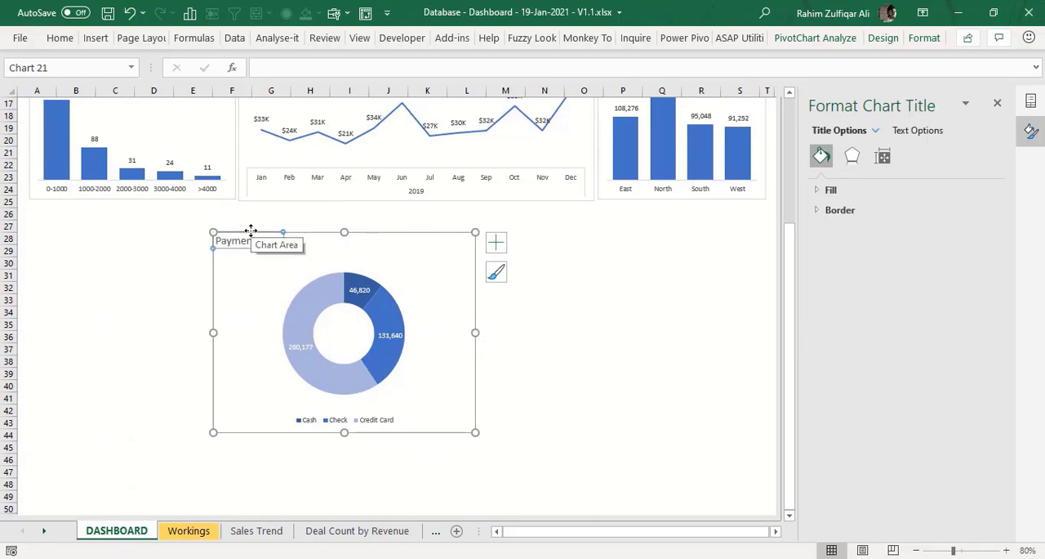
{"action": "key", "text": "ctrl+z"}
{"action": "left_click_drag", "start_coordinate": [269, 232], "coordinate": [88, 205]}
{"action": "left_click_drag", "start_coordinate": [290, 403], "coordinate": [236, 366]}
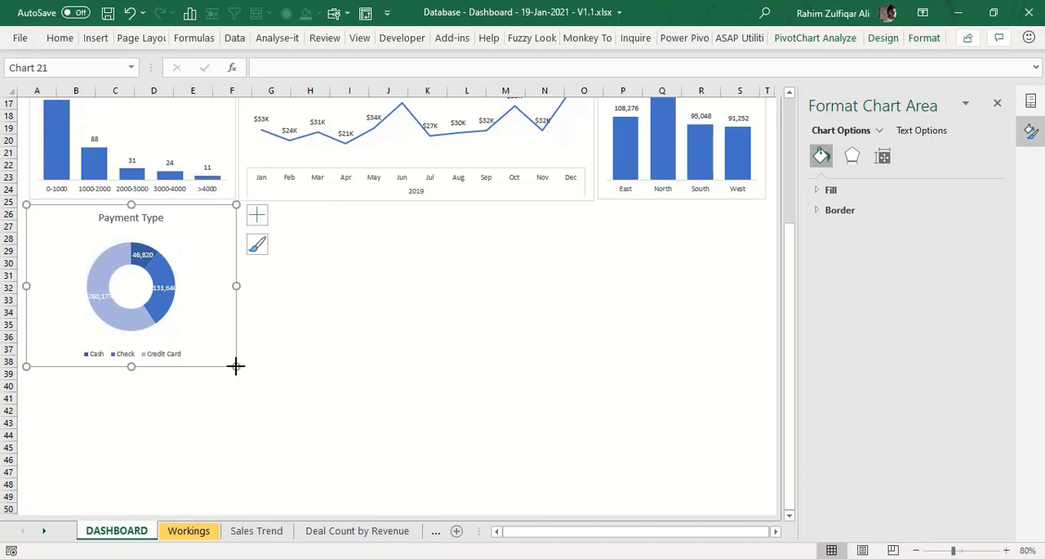
{"action": "left_click", "coordinate": [298, 326]}
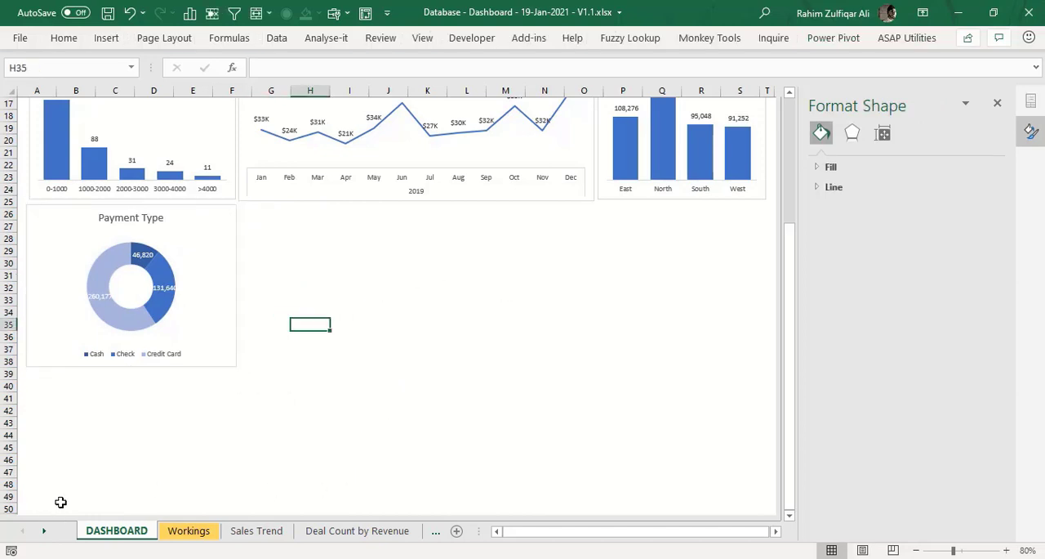
- Duplicate the Payment Type sheet in front of the database sheet
{"action": "left_click", "coordinate": [44, 531], "text": "ctrl"}
{"action": "left_click_drag", "start_coordinate": [242, 535], "coordinate": [269, 527]}
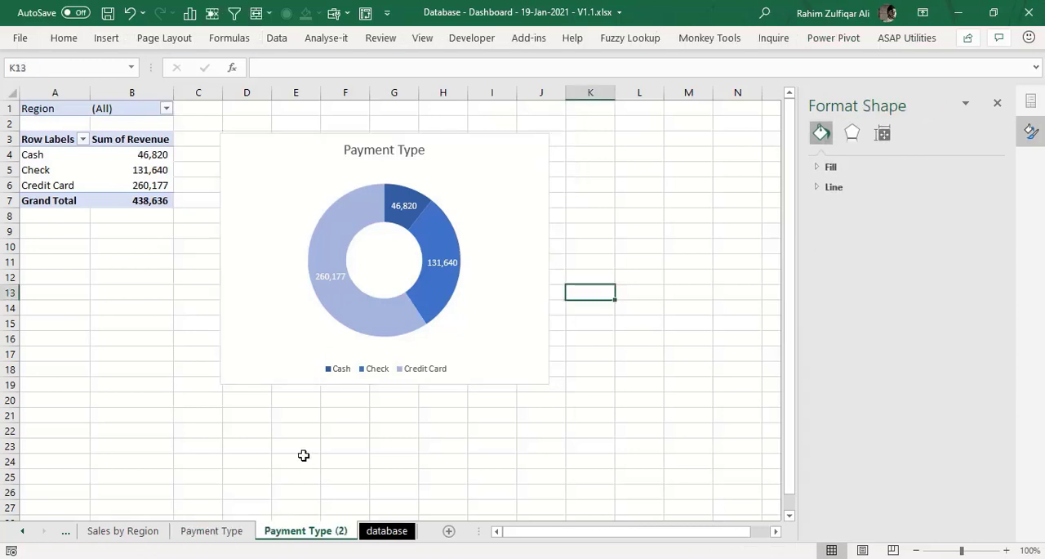
{"action": "left_click", "coordinate": [163, 171]}
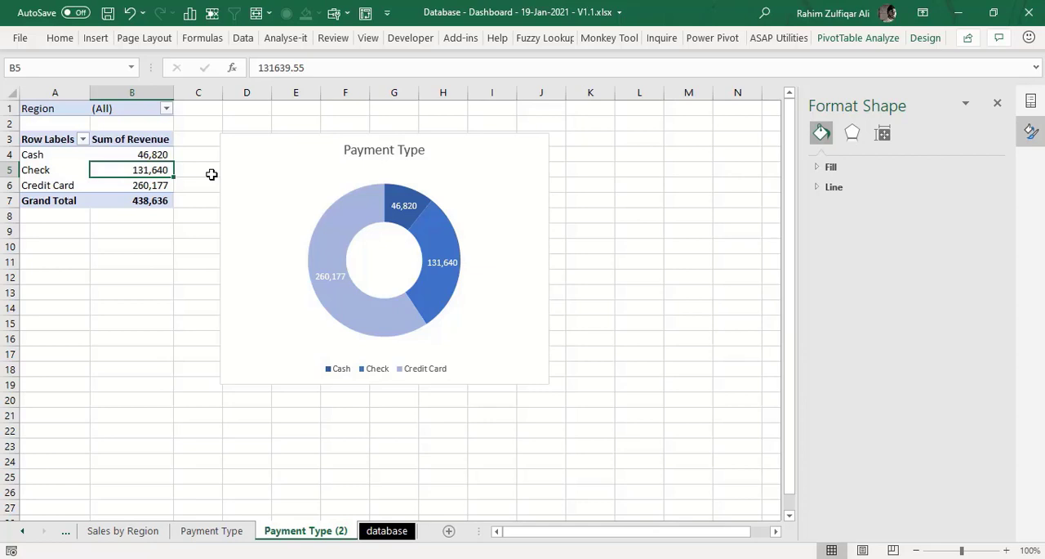
{"action": "key", "text": "ctrl+Home"}
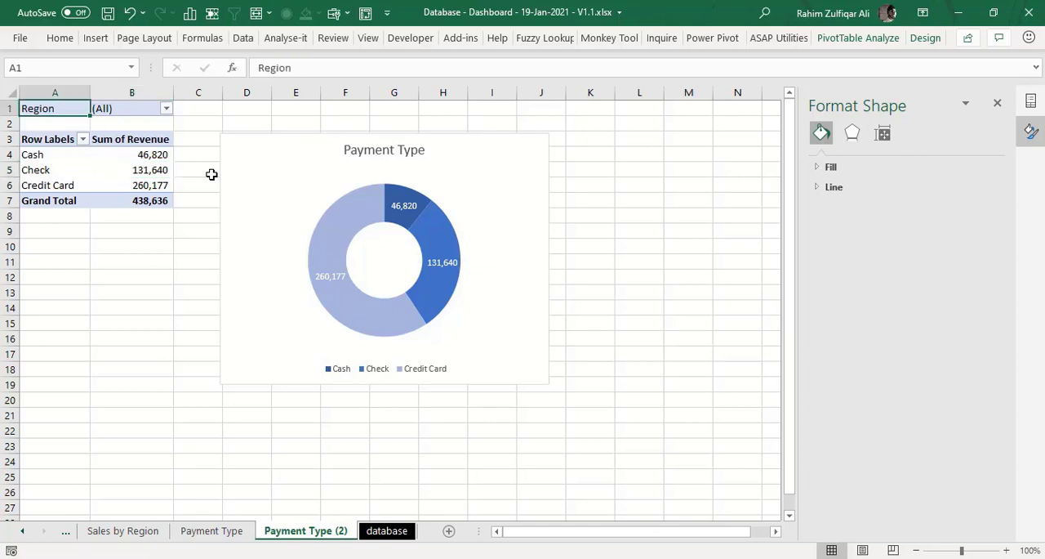
{"action": "key", "text": "Right"}
{"action": "key", "text": "Right"}
{"action": "key", "text": "Down"}
{"action": "key", "text": "Down"}
{"action": "key", "text": "Down"}
{"action": "key", "text": "Left"}
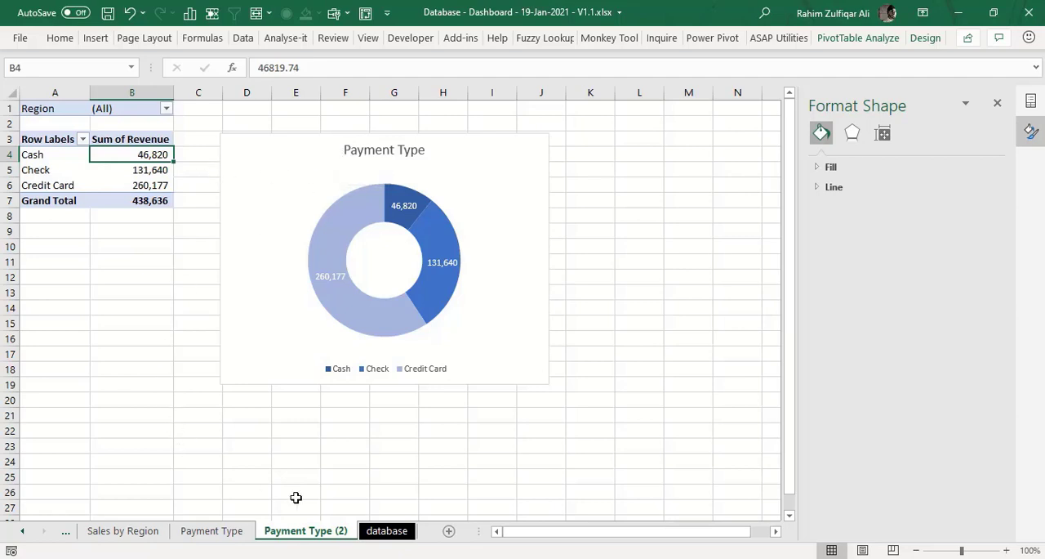
- Rename the Payment Type (2) sheet as Sales by Representatives
{"action": "double_click", "coordinate": [307, 531]}
{"action": "type", "text": "S"}
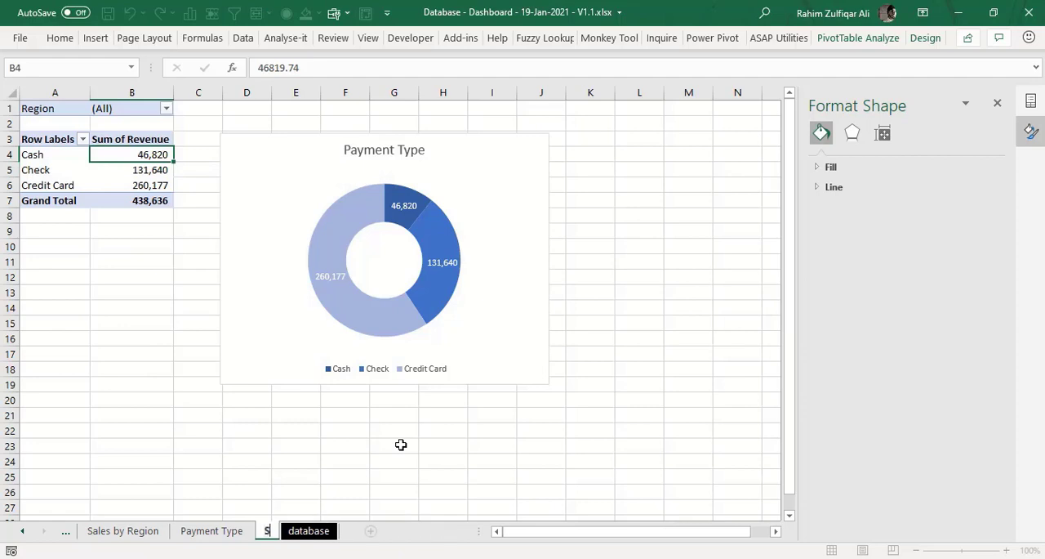
{"action": "type", "text": "ales by"}
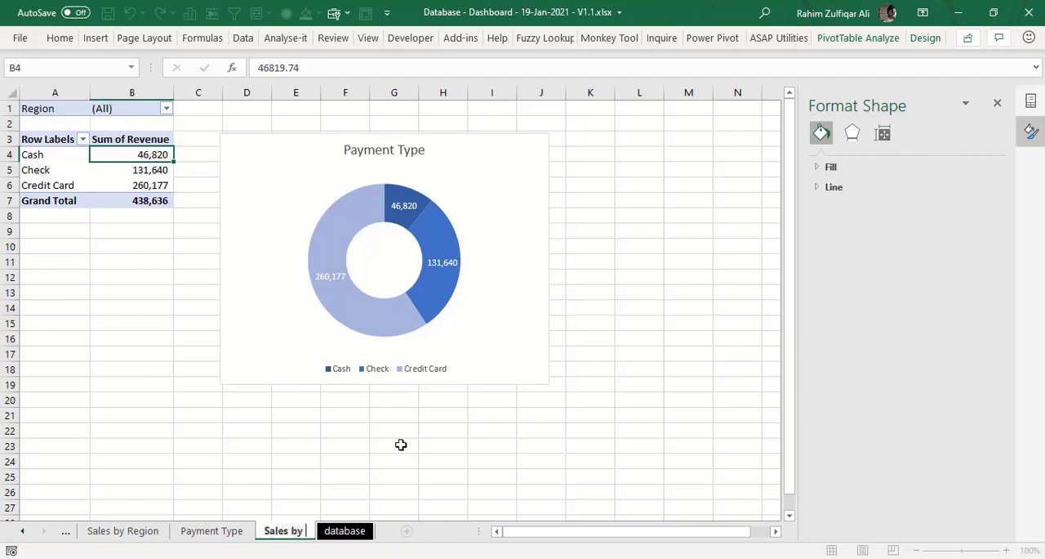
{"action": "type", "text": " Represen"}
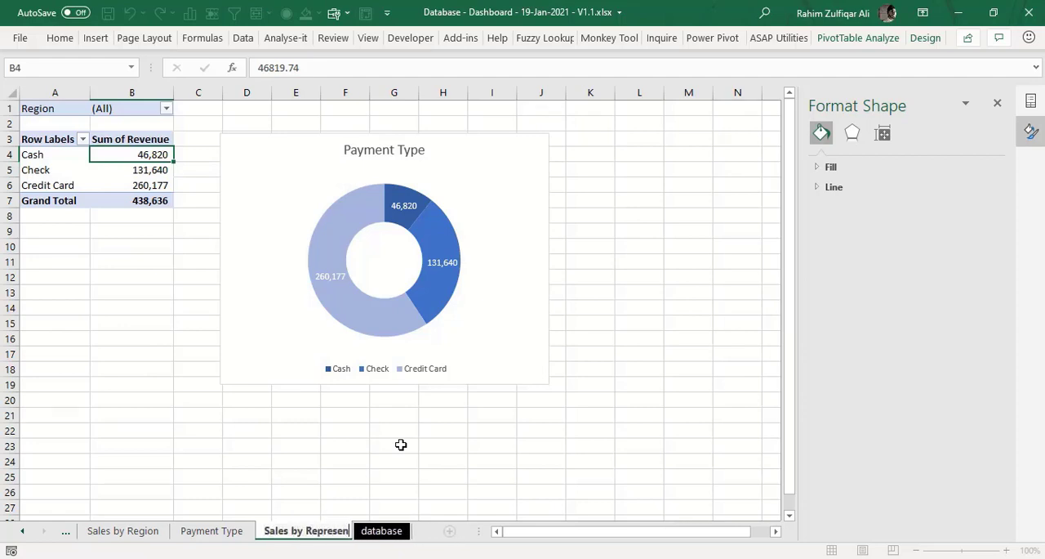
{"action": "type", "text": "tatives"}
{"action": "key", "text": "Return"}
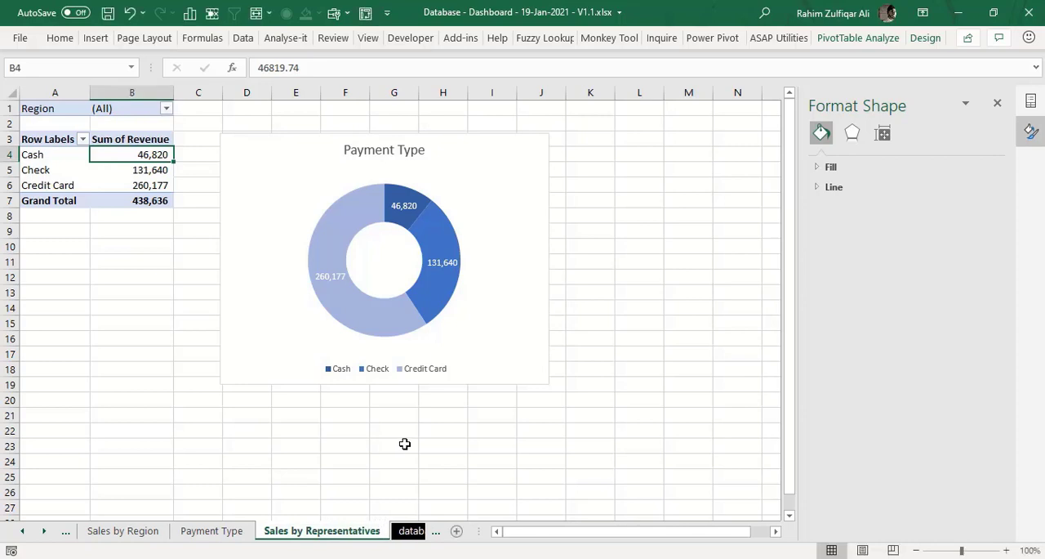
- Show the field list of the PivotTable on the Sales by Representatives sheet
{"action": "left_click", "coordinate": [147, 170]}
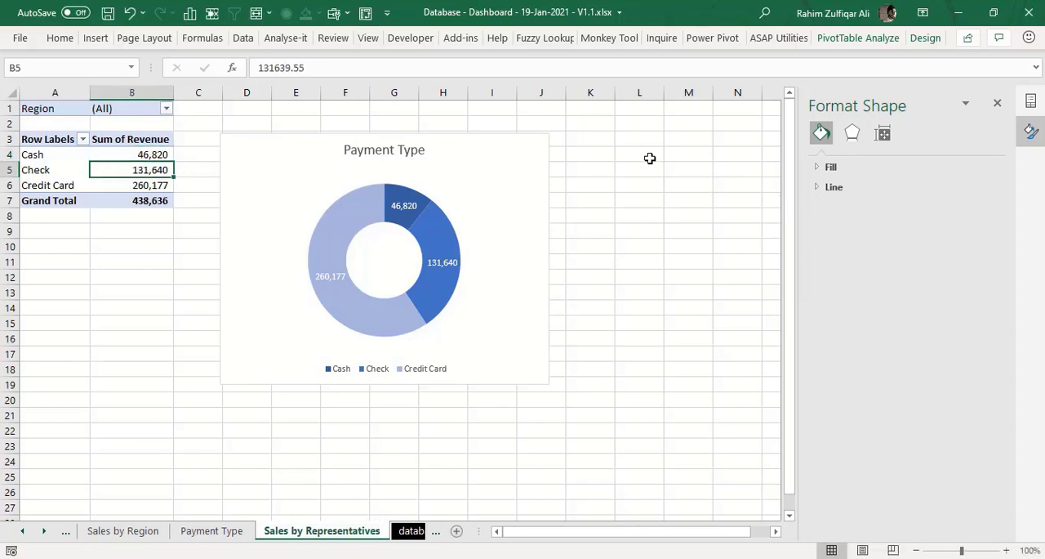
{"action": "right_click", "coordinate": [147, 154]}
{"action": "left_click", "coordinate": [236, 416]}
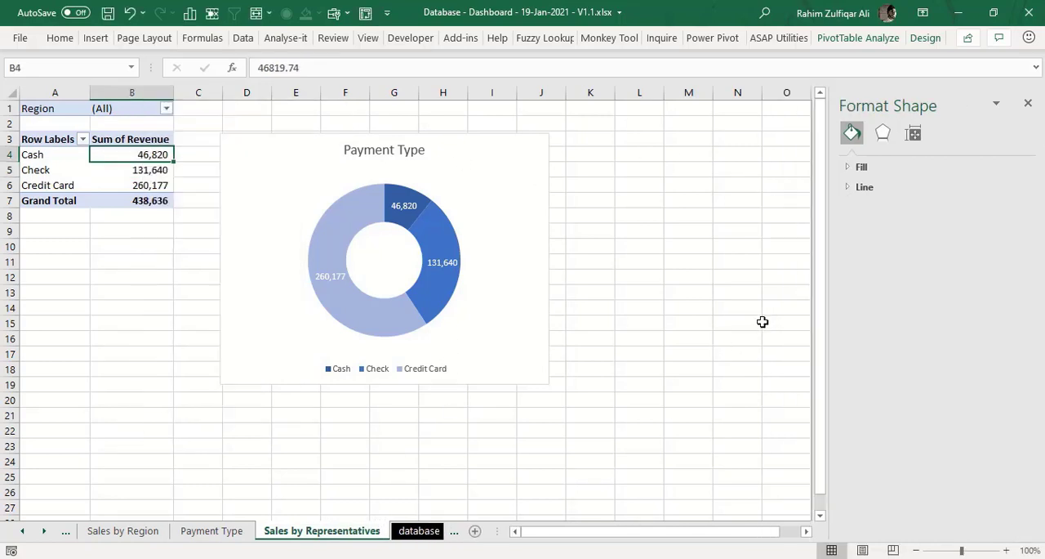
- Replace Payment Type with Salesperson as the row field of the Sales by Representatives PivotTable
{"action": "right_click", "coordinate": [154, 168]}
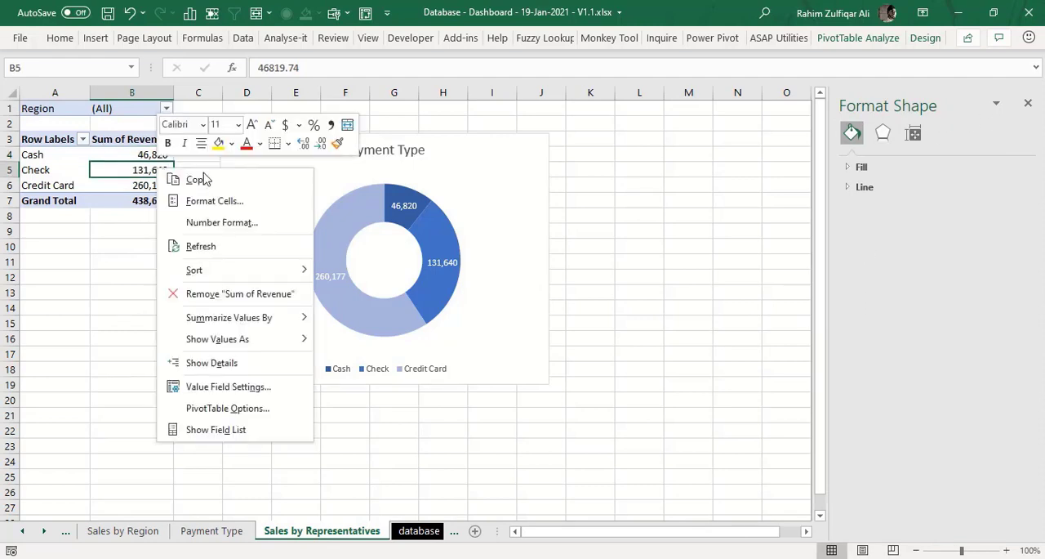
{"action": "left_click", "coordinate": [237, 428]}
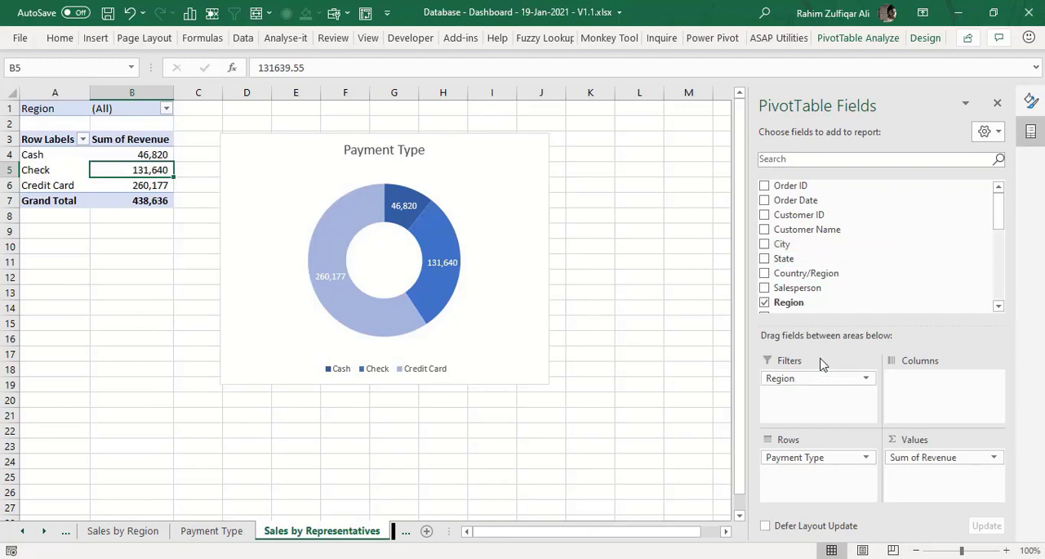
{"action": "left_click_drag", "start_coordinate": [821, 472], "coordinate": [869, 243]}
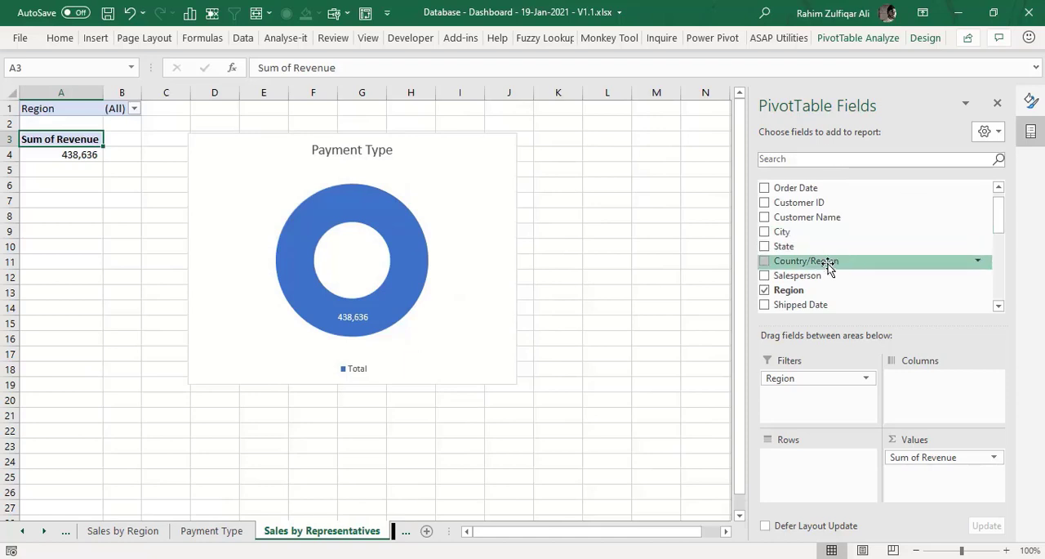
{"action": "left_click_drag", "start_coordinate": [964, 276], "coordinate": [824, 482]}
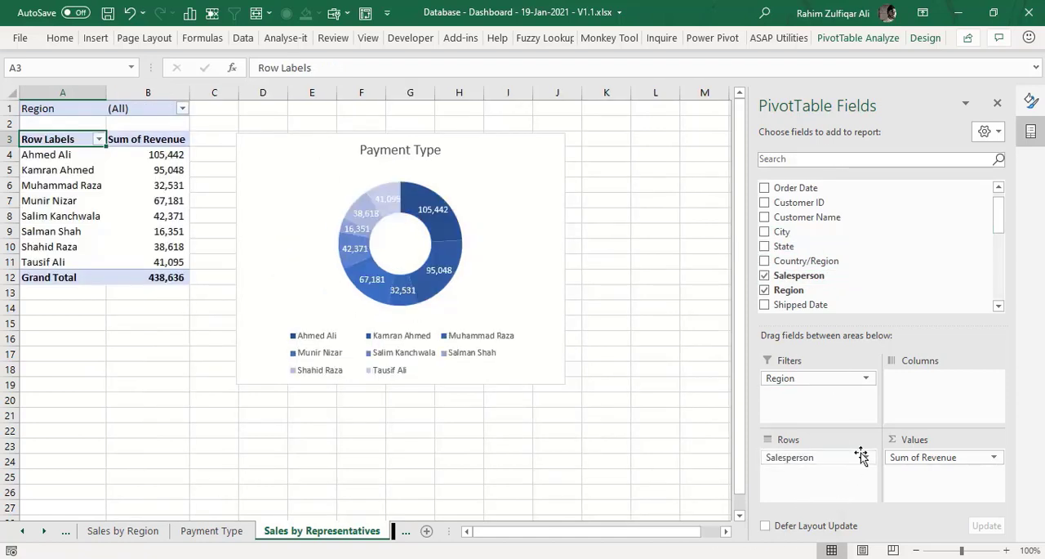
- Change the doughnut chart to a column chart and make it wider and shorter, ending near column K, row 16
{"action": "left_click", "coordinate": [306, 196]}
{"action": "right_click", "coordinate": [307, 196]}
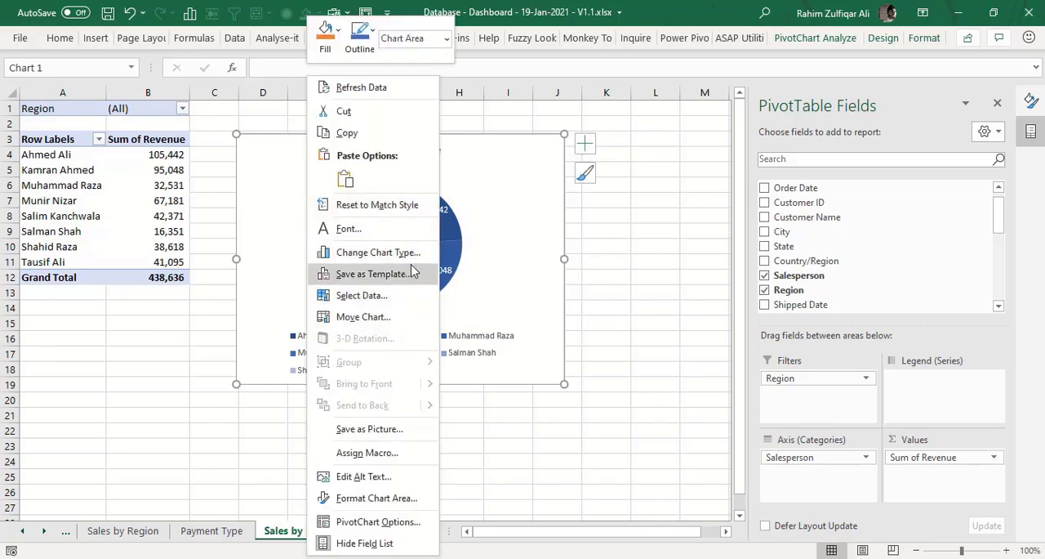
{"action": "left_click", "coordinate": [380, 252]}
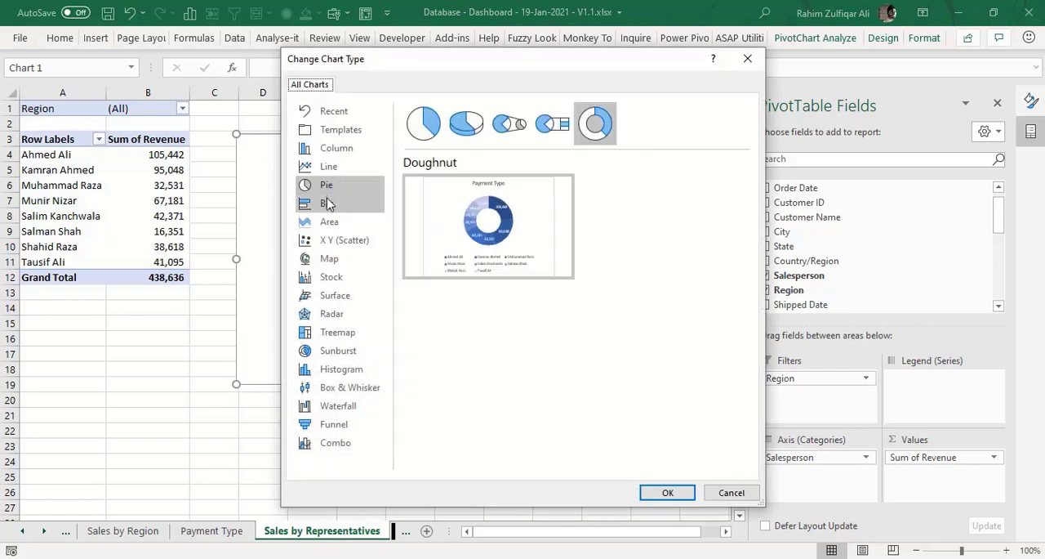
{"action": "left_click", "coordinate": [327, 149]}
{"action": "left_click", "coordinate": [668, 493]}
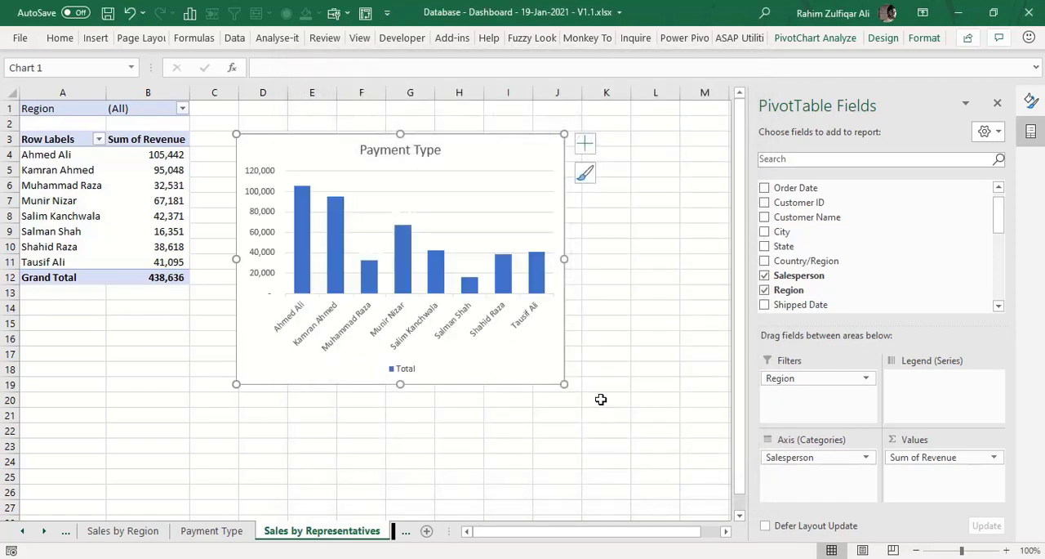
{"action": "left_click_drag", "start_coordinate": [564, 384], "coordinate": [626, 329]}
{"action": "left_click", "coordinate": [627, 325]}
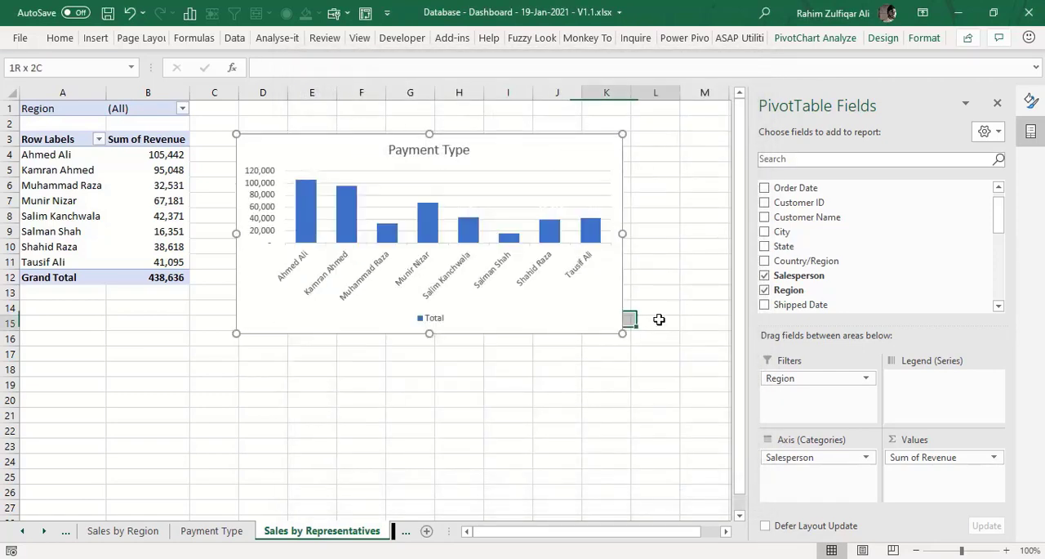
- Remove the legend and the vertical axis from the column chart
{"action": "left_click", "coordinate": [443, 318]}
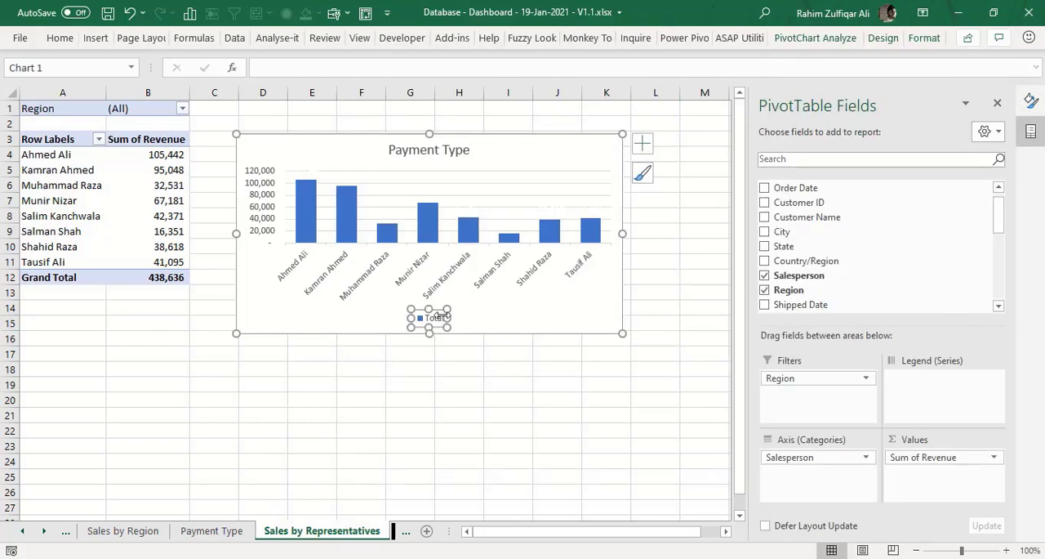
{"action": "key", "text": "Delete"}
{"action": "left_click", "coordinate": [263, 227]}
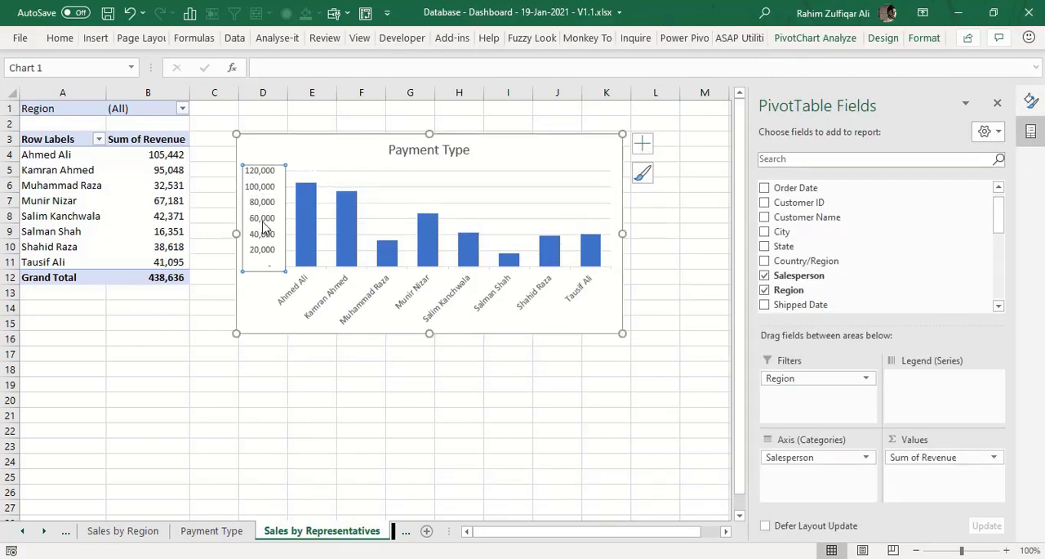
{"action": "key", "text": "Delete"}
- Set the font colour of the column chart's data labels to black
{"action": "right_click", "coordinate": [312, 223]}
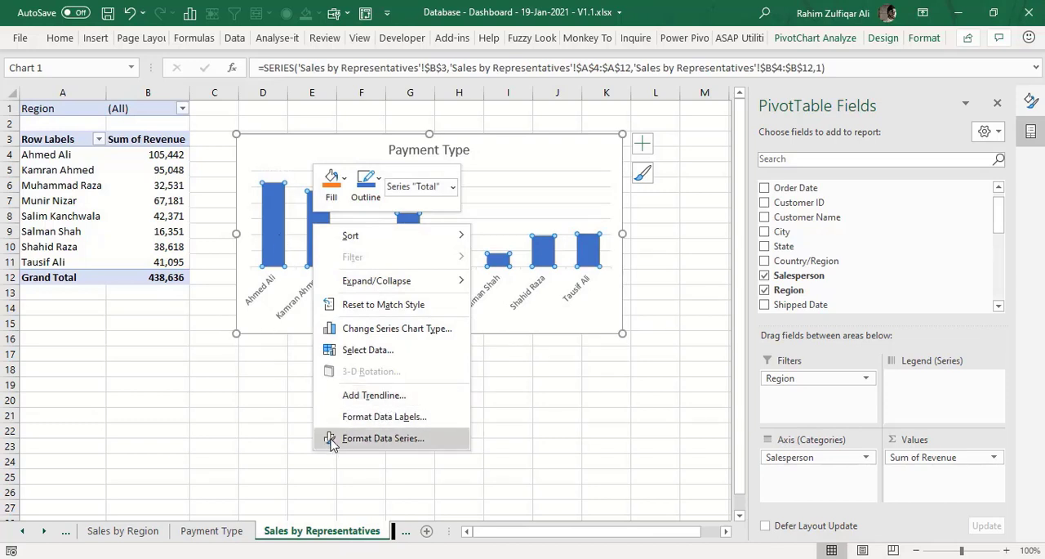
{"action": "left_click", "coordinate": [349, 419]}
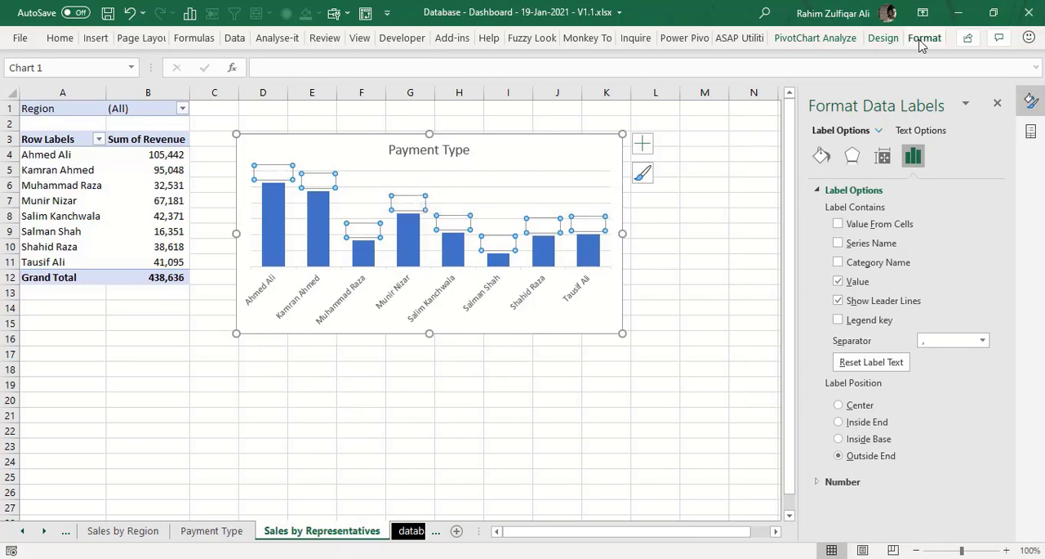
{"action": "left_click", "coordinate": [60, 37]}
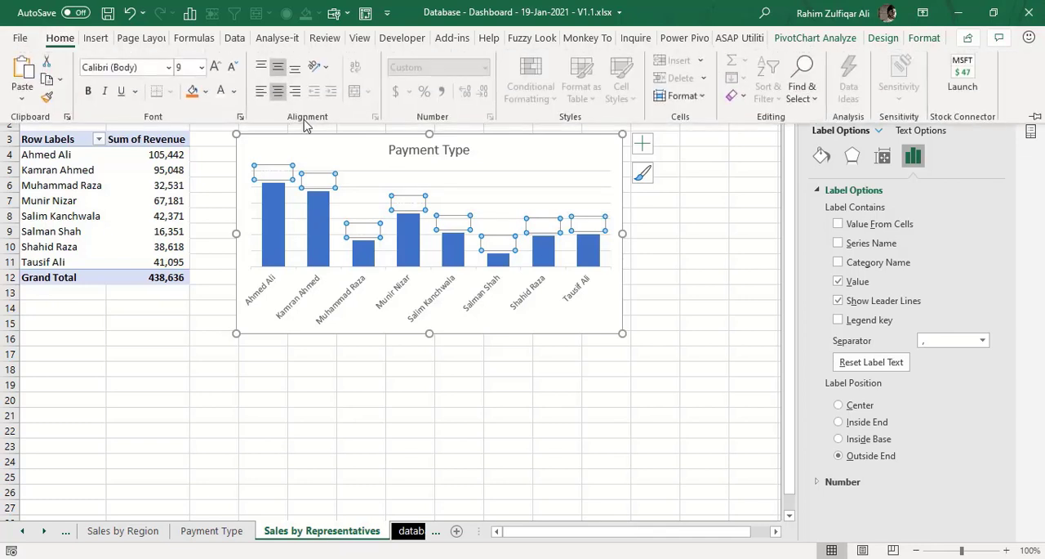
{"action": "left_click", "coordinate": [234, 91]}
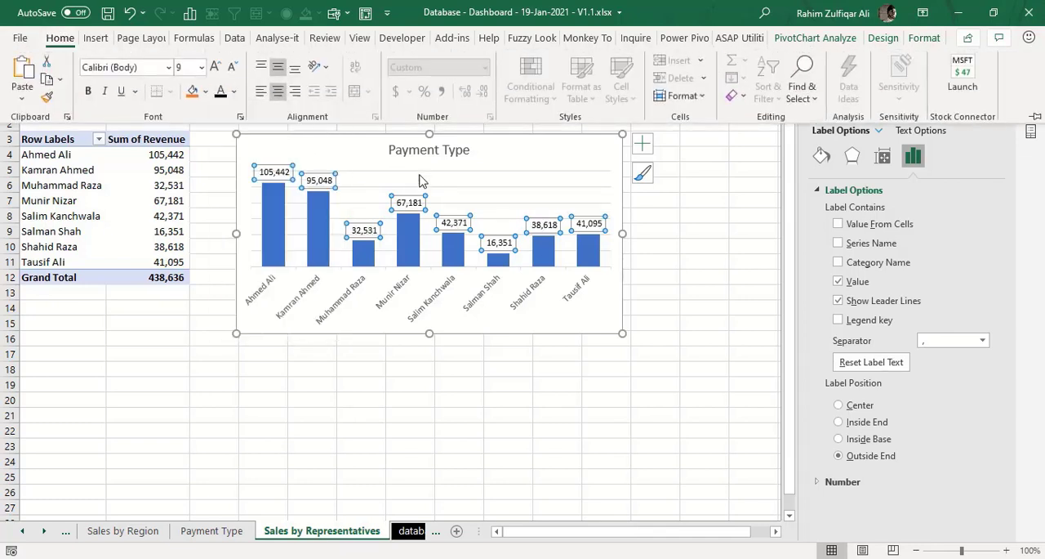
{"action": "left_click", "coordinate": [233, 161]}
- Change the column chart's title to Sales by Representatives
{"action": "left_click", "coordinate": [428, 149]}
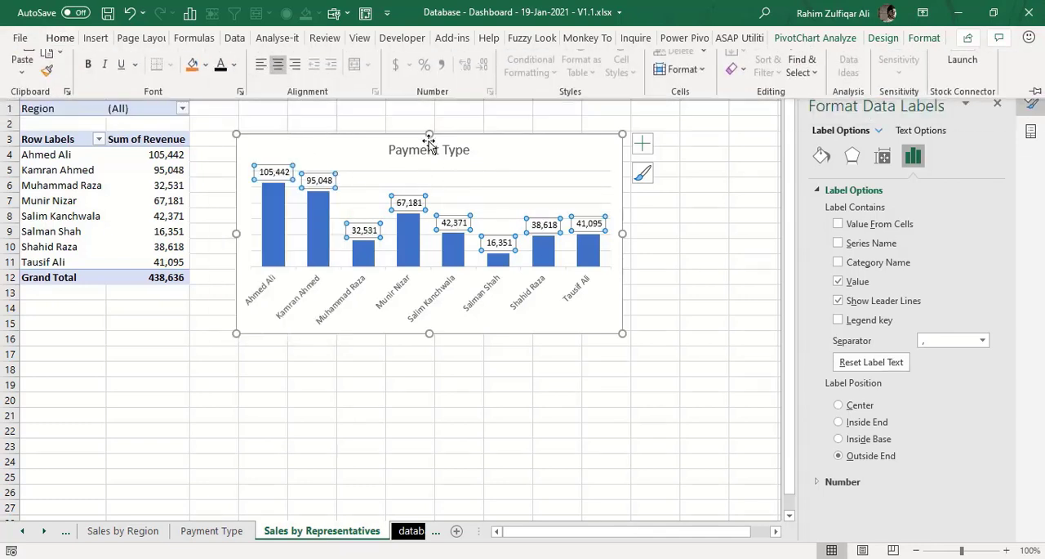
{"action": "left_click", "coordinate": [420, 150]}
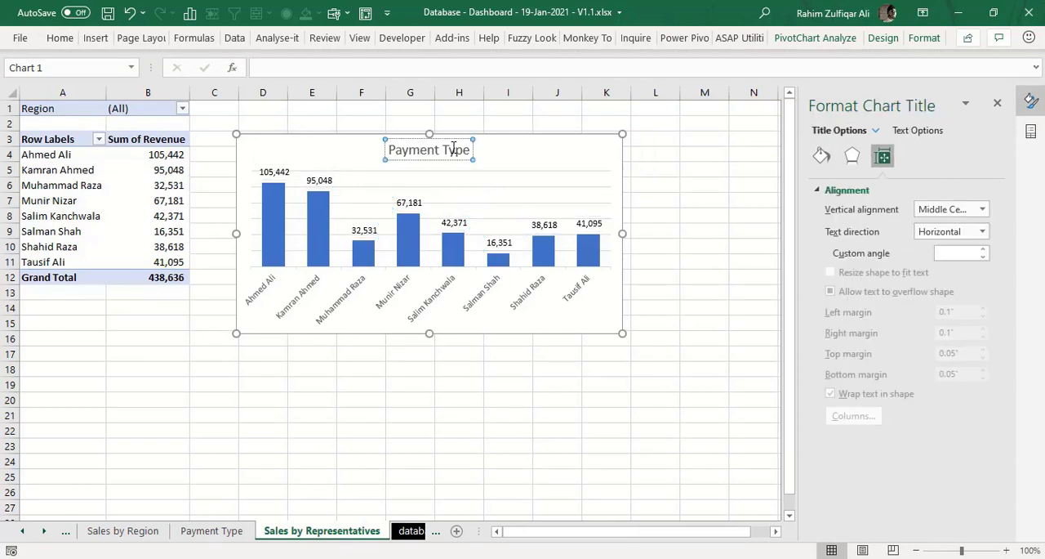
{"action": "triple_click", "coordinate": [455, 149]}
{"action": "type", "text": "Sal"}
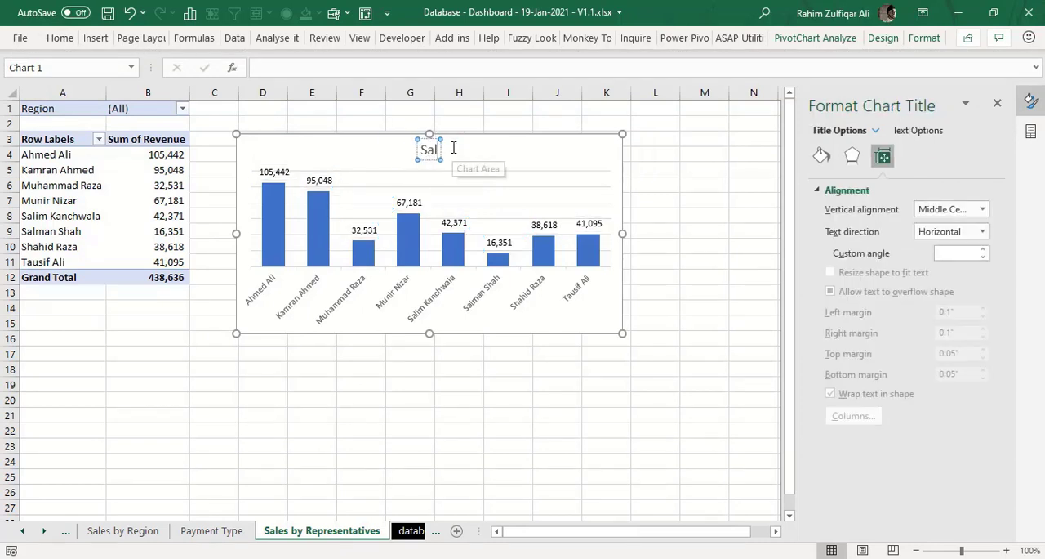
{"action": "type", "text": "es by Re"}
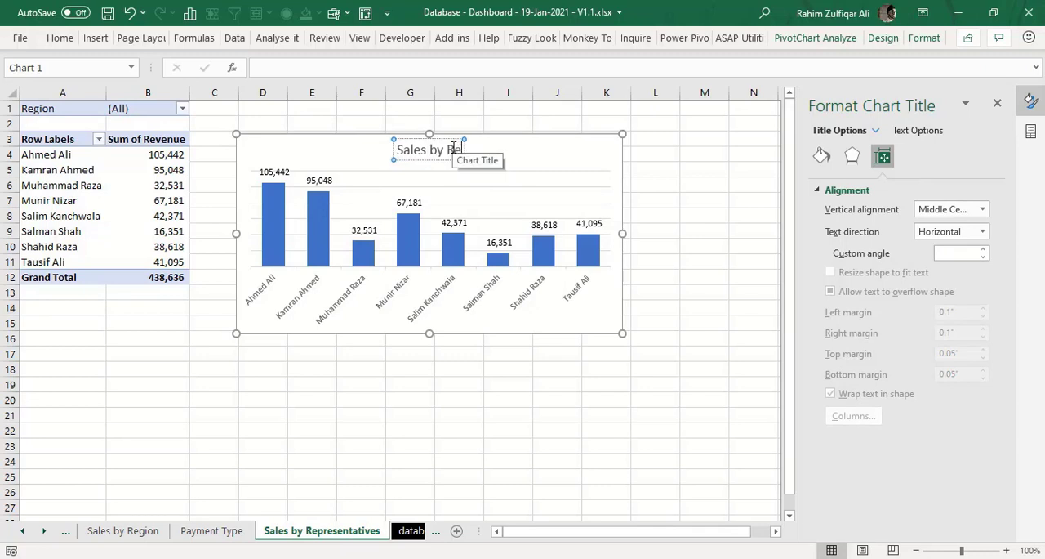
{"action": "type", "text": "presentati"}
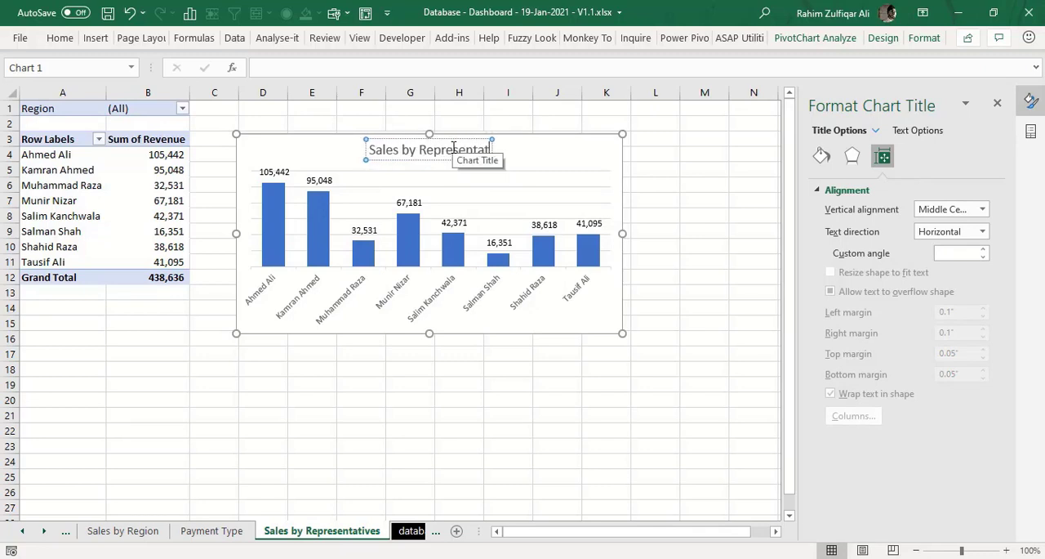
{"action": "type", "text": "ves"}
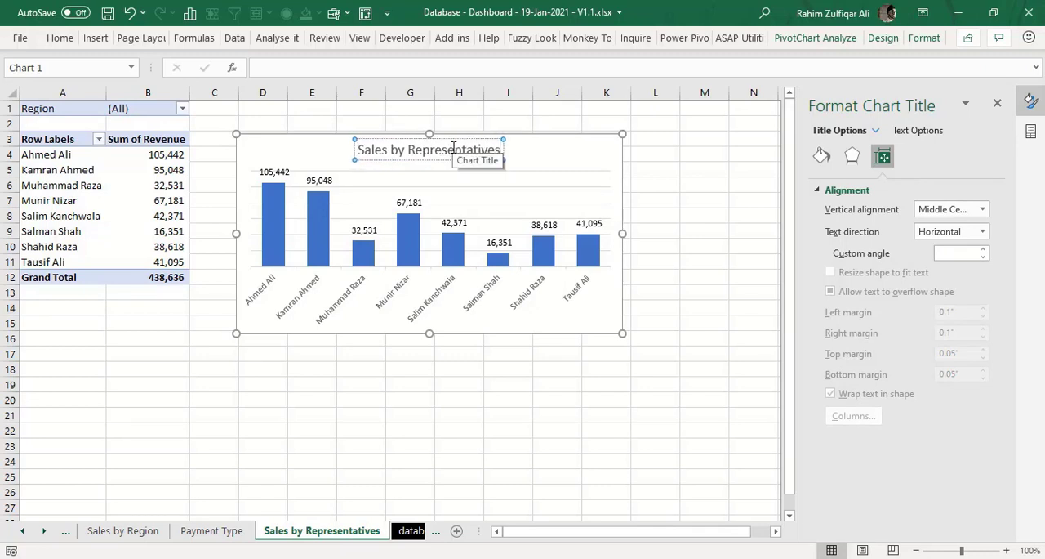
{"action": "left_click", "coordinate": [551, 377]}
- Delete the chart's horizontal gridlines and widen the chart to about the end of column L, ending near row 15
{"action": "left_click", "coordinate": [619, 331]}
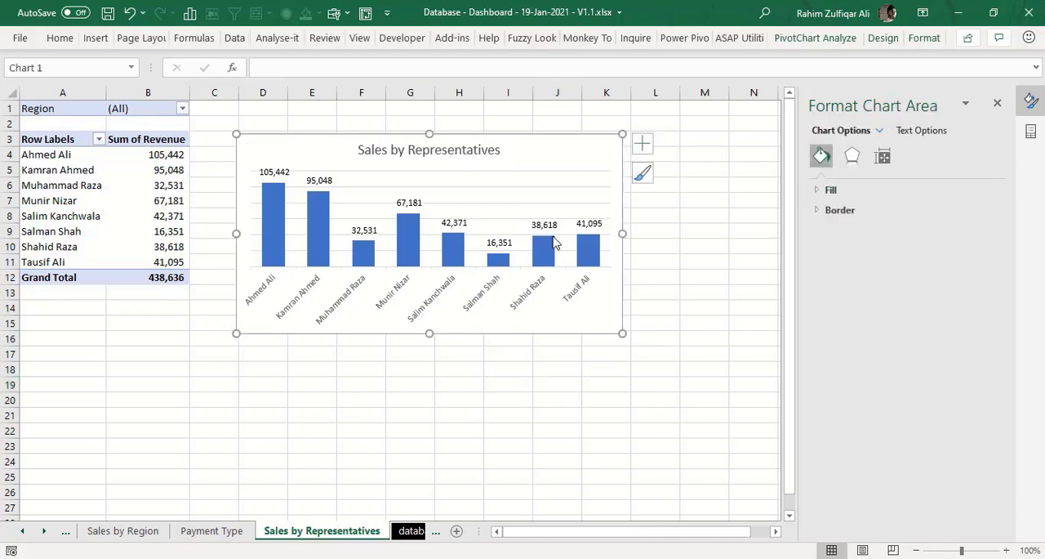
{"action": "left_click", "coordinate": [552, 203]}
{"action": "key", "text": "Delete"}
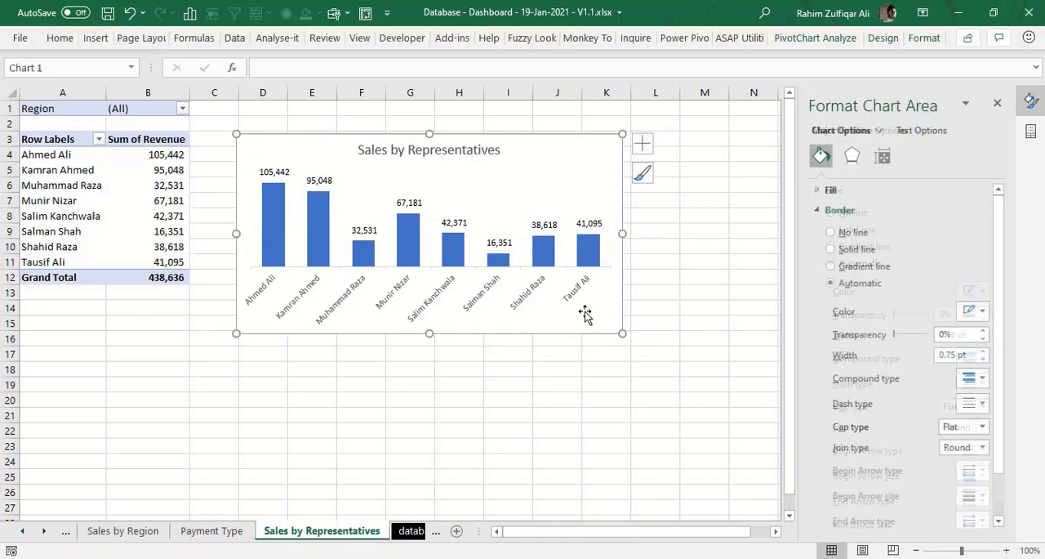
{"action": "left_click_drag", "start_coordinate": [623, 332], "coordinate": [686, 317]}
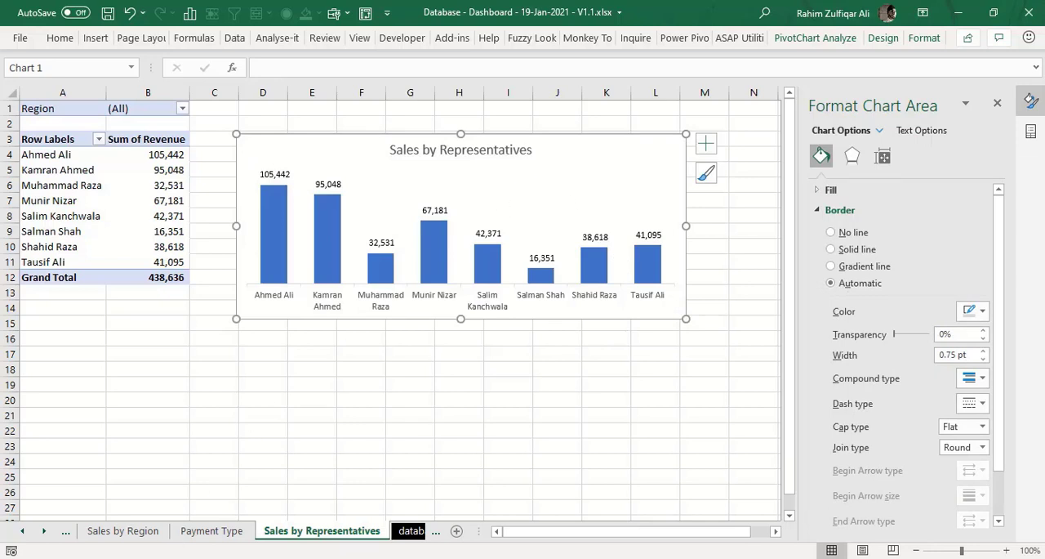
- Paste the Sales by Representatives chart into the DASHBOARD sheet
{"action": "left_click", "coordinate": [22, 531]}
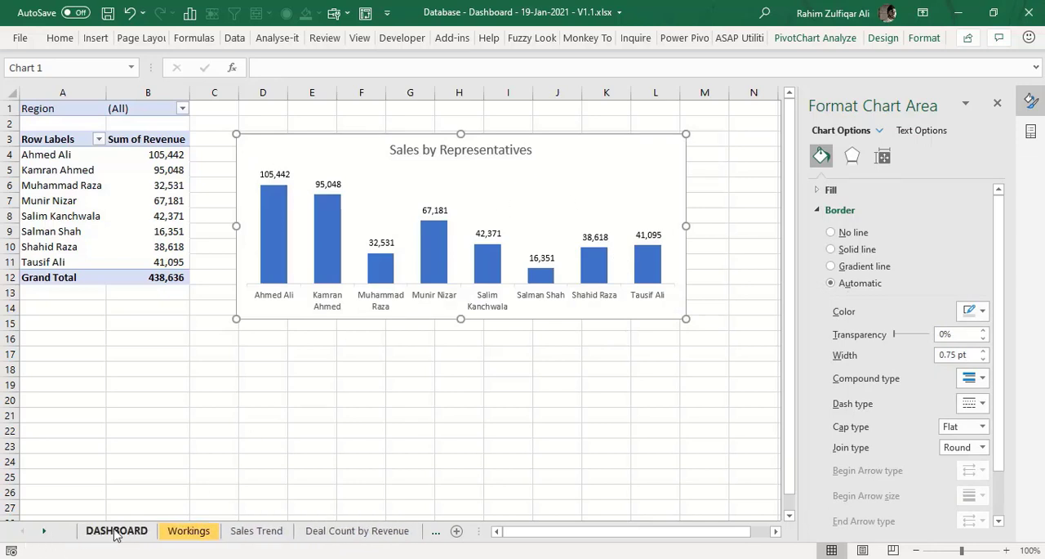
{"action": "left_click", "coordinate": [116, 530]}
{"action": "key", "text": "ctrl+v"}
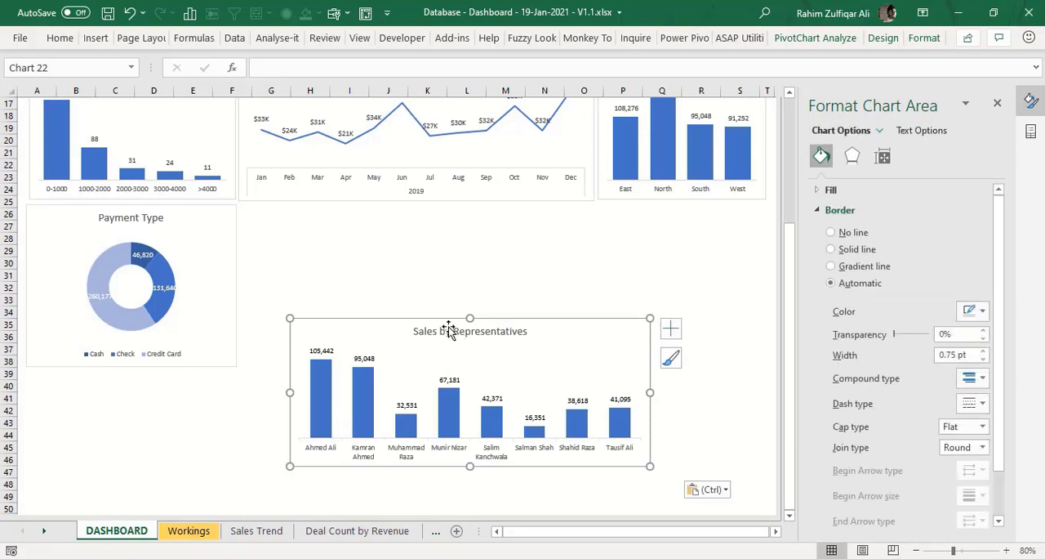
- Place the pasted chart beside Payment Type under the monthly line chart, matching the line chart's width and ending near row 38
{"action": "left_click_drag", "start_coordinate": [417, 313], "coordinate": [392, 206]}
{"action": "left_click_drag", "start_coordinate": [598, 280], "coordinate": [592, 279]}
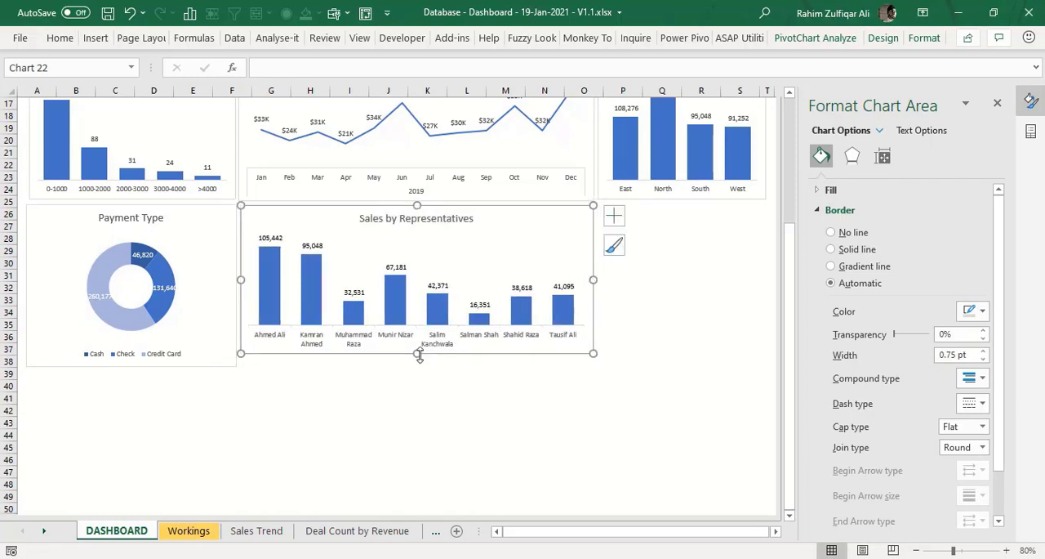
{"action": "left_click_drag", "start_coordinate": [419, 357], "coordinate": [420, 367]}
{"action": "left_click", "coordinate": [428, 402]}
{"action": "left_click", "coordinate": [650, 301]}
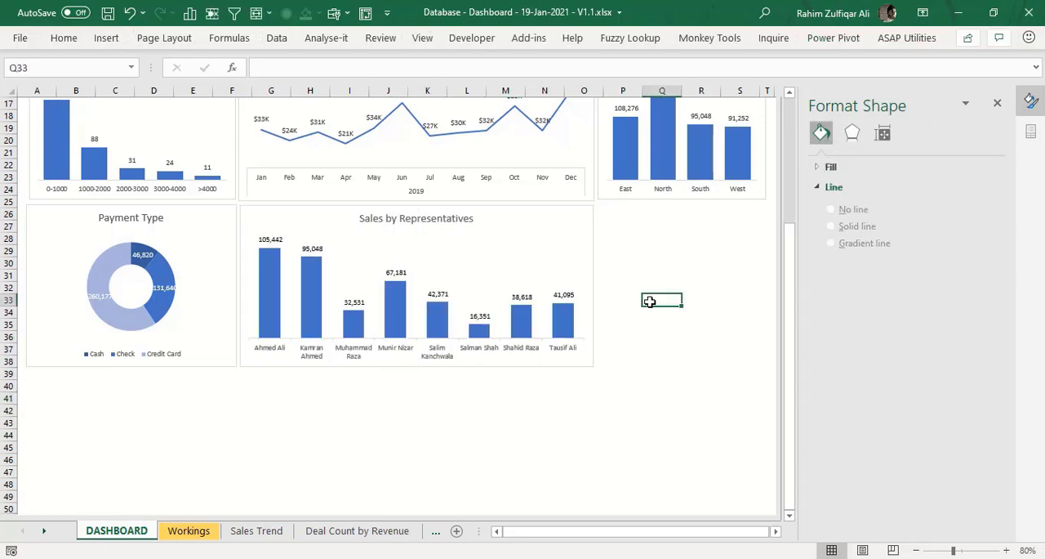
- Duplicate the Sales by Representatives sheet in front of the database sheet
{"action": "left_click", "coordinate": [45, 532], "text": "ctrl"}
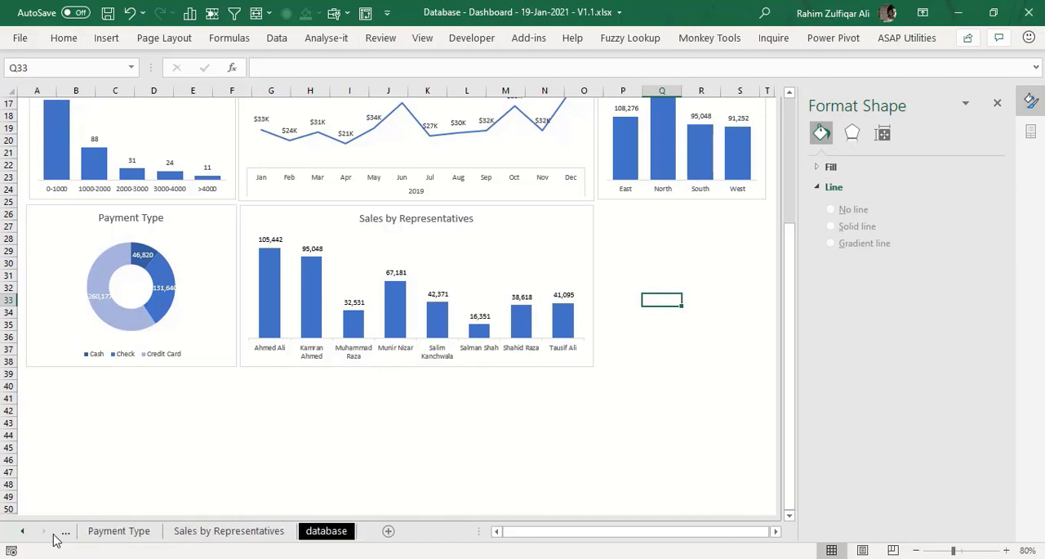
{"action": "left_click", "coordinate": [272, 533]}
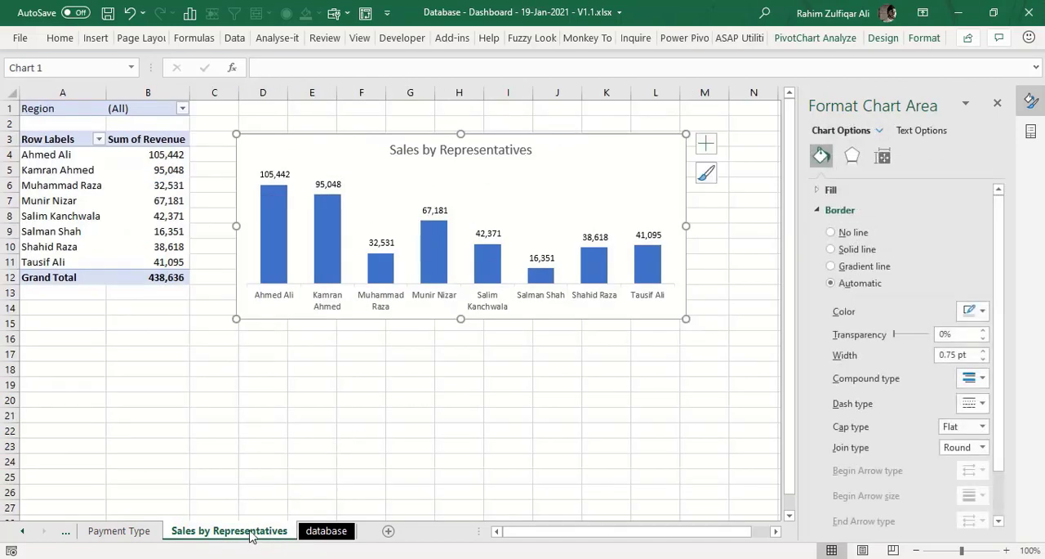
{"action": "left_click_drag", "start_coordinate": [252, 534], "coordinate": [298, 529]}
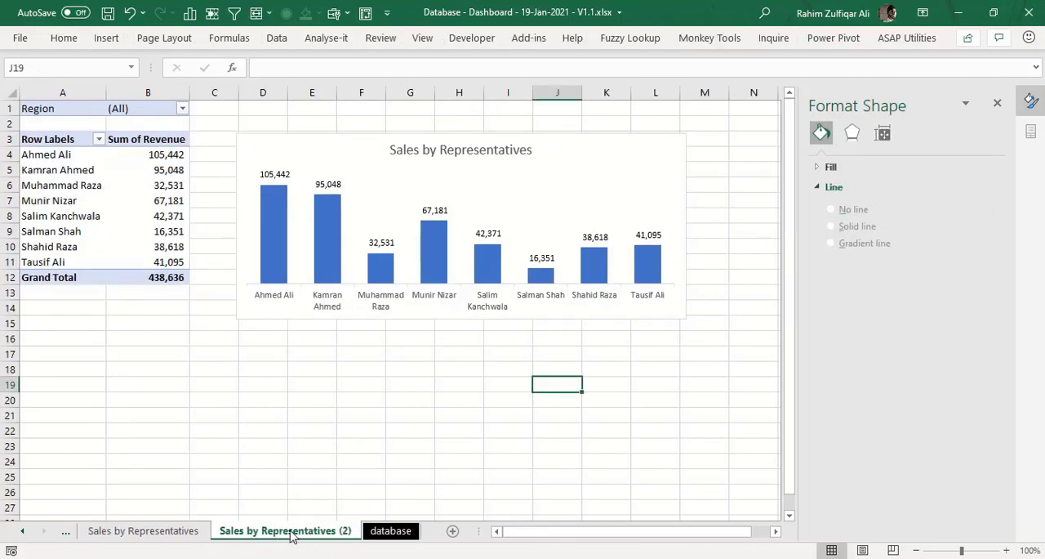
- Rename the Sales by Representatives (2) sheet as Top 5 Customers
{"action": "double_click", "coordinate": [290, 532]}
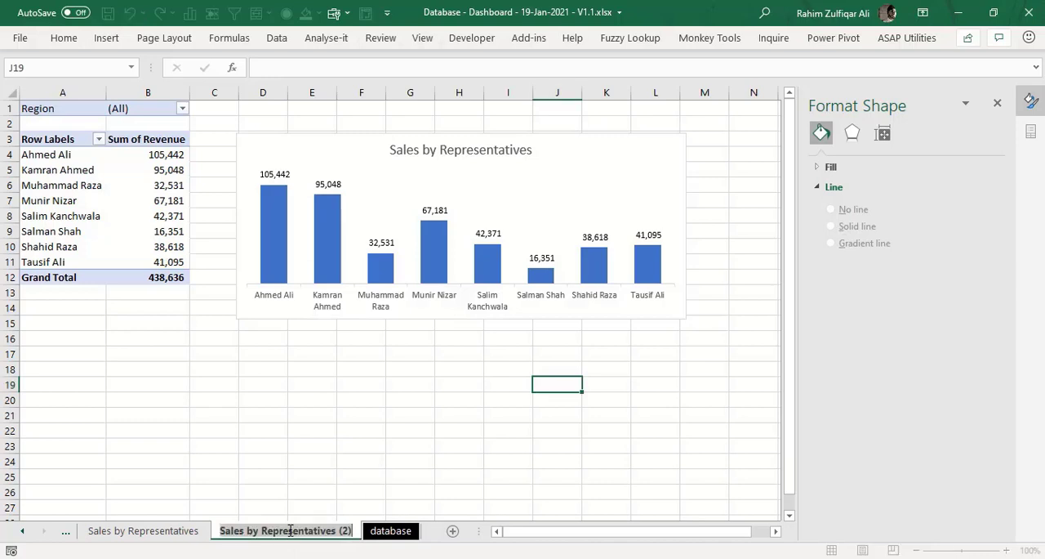
{"action": "type", "text": "Top"}
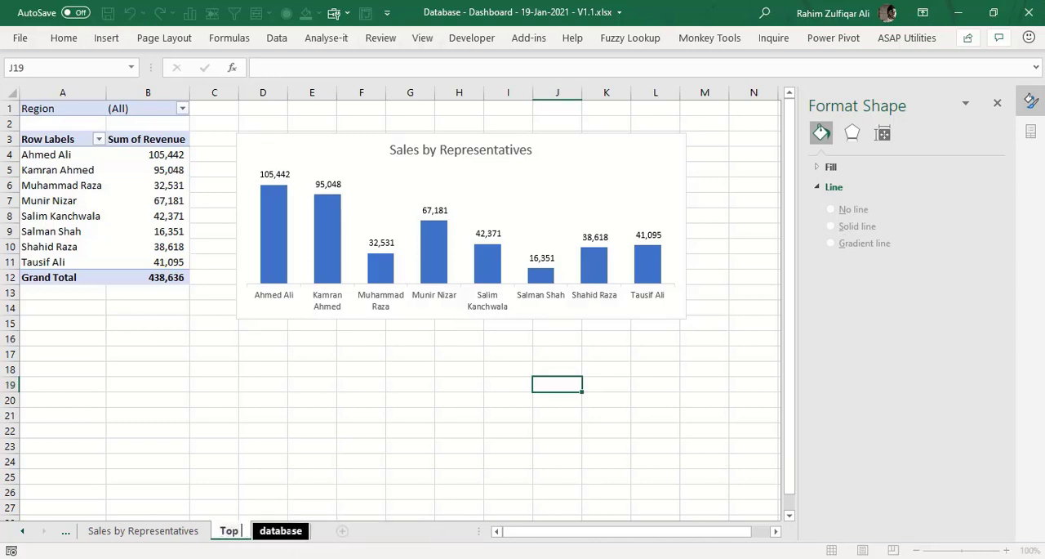
{"action": "type", "text": " 5 Customers"}
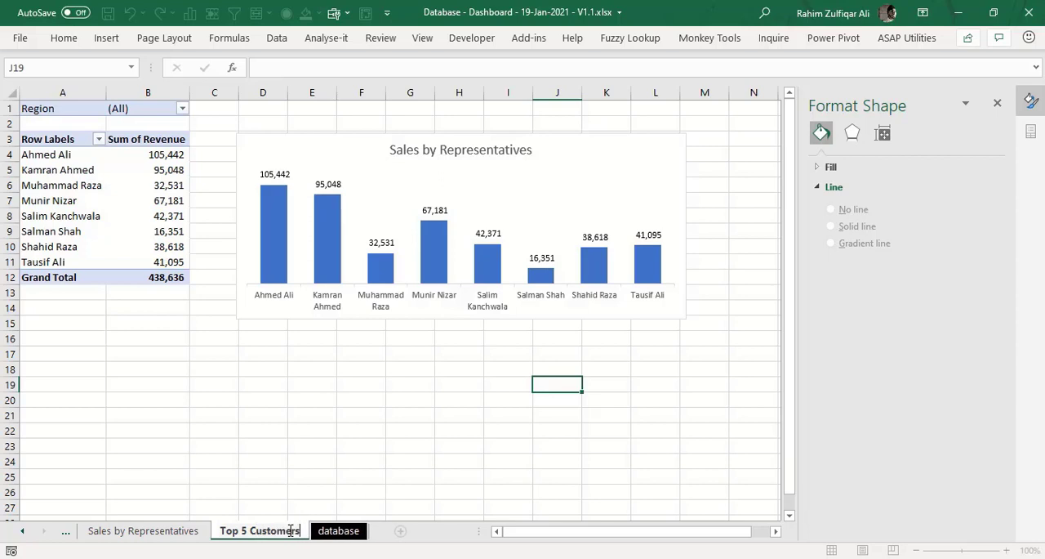
{"action": "key", "text": "Return"}
- Show the PivotTable field list and replace Salesperson with Customer Name in the row area of the Top 5 Customers PivotTable
{"action": "left_click", "coordinate": [120, 174]}
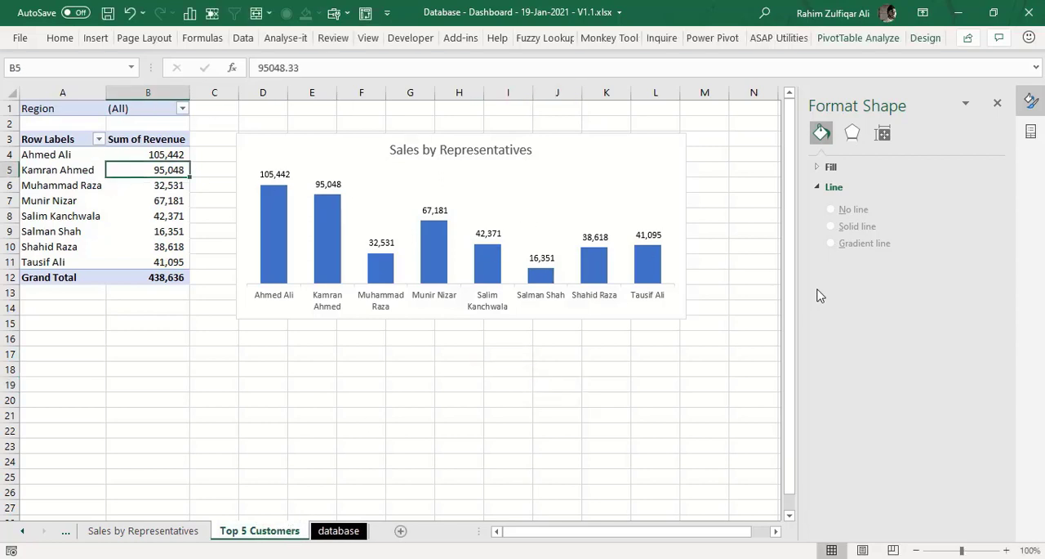
{"action": "right_click", "coordinate": [196, 219]}
{"action": "right_click", "coordinate": [168, 217]}
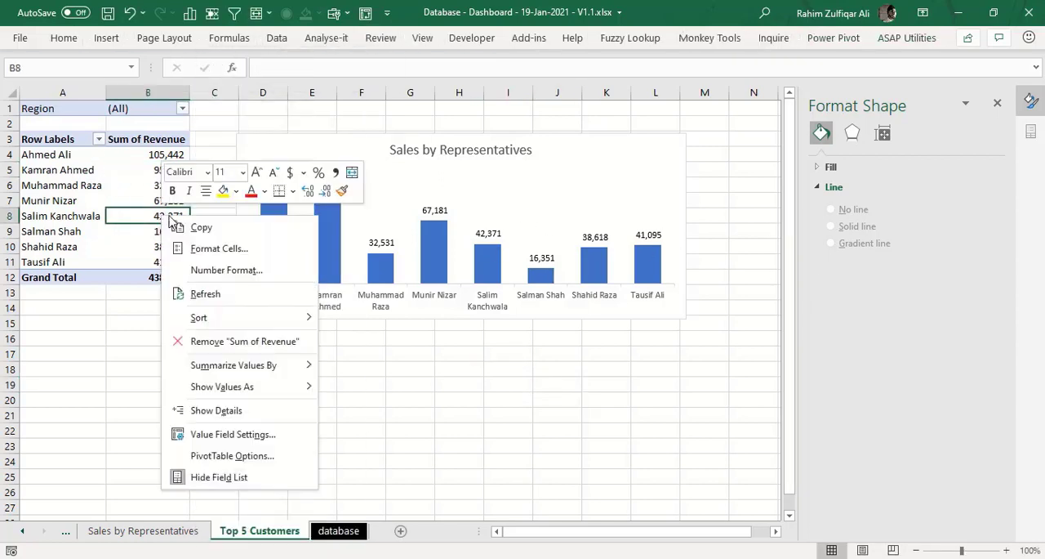
{"action": "left_click", "coordinate": [269, 477]}
{"action": "right_click", "coordinate": [114, 245]}
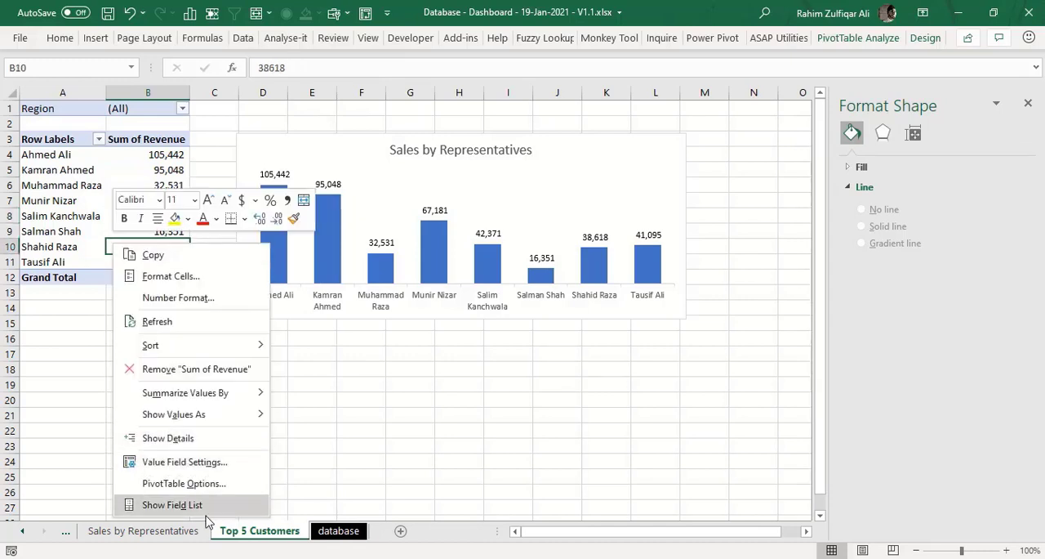
{"action": "left_click", "coordinate": [208, 505]}
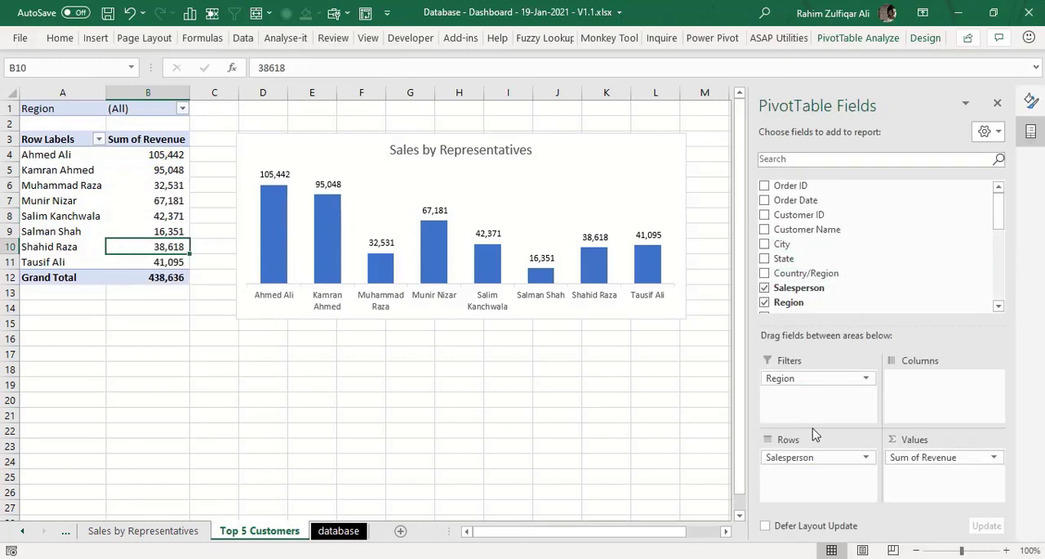
{"action": "left_click_drag", "start_coordinate": [808, 458], "coordinate": [831, 466]}
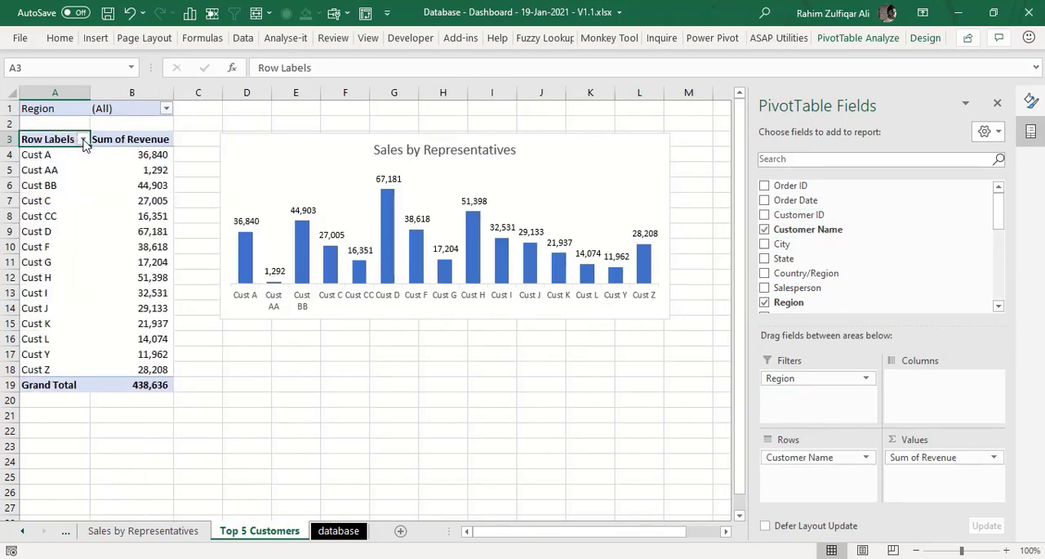
- Filter the PivotTable's customers to the top 5 items by Sum of Revenue
{"action": "left_click", "coordinate": [83, 140]}
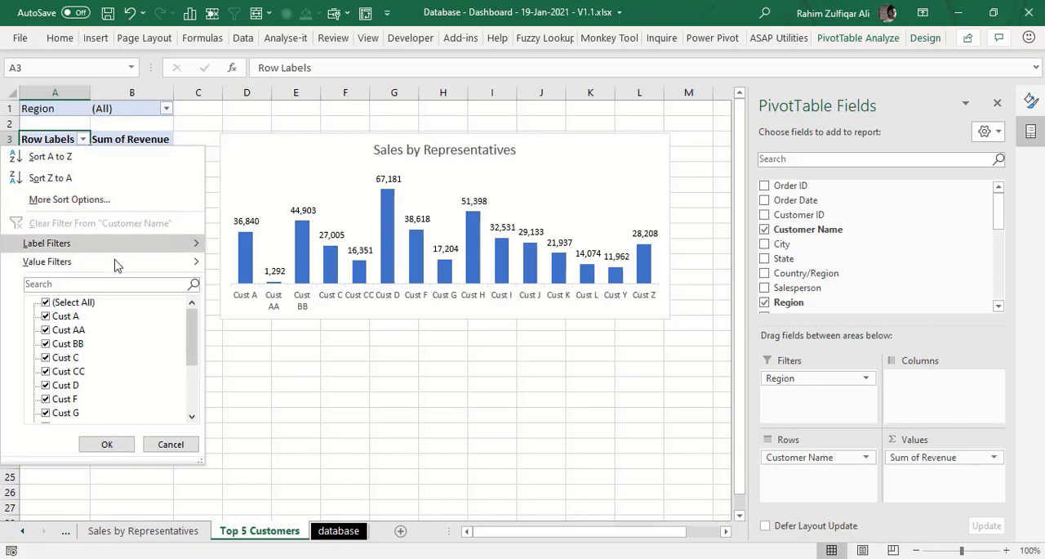
{"action": "mouse_move", "coordinate": [81, 265]}
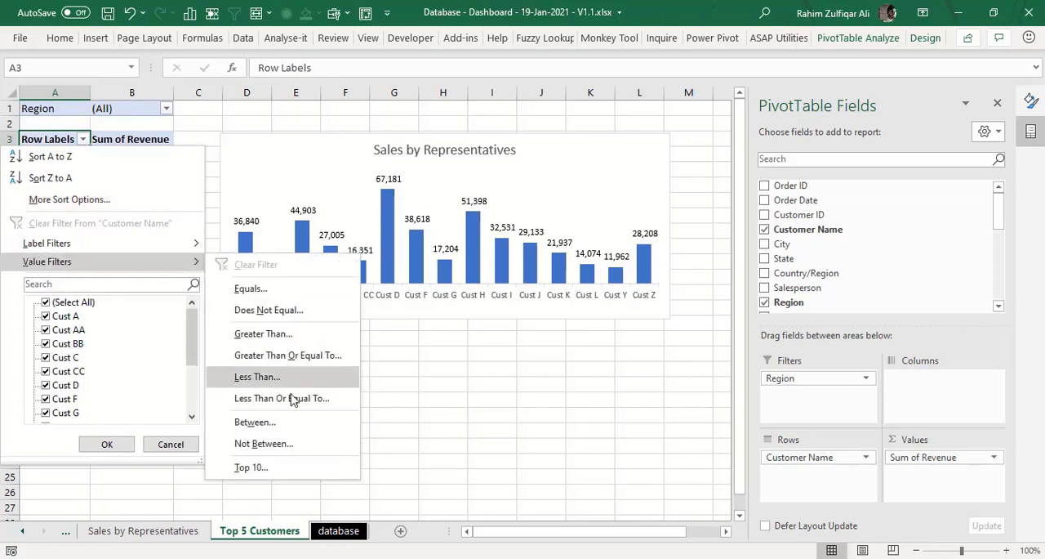
{"action": "left_click", "coordinate": [258, 468]}
{"action": "double_click", "coordinate": [327, 192]}
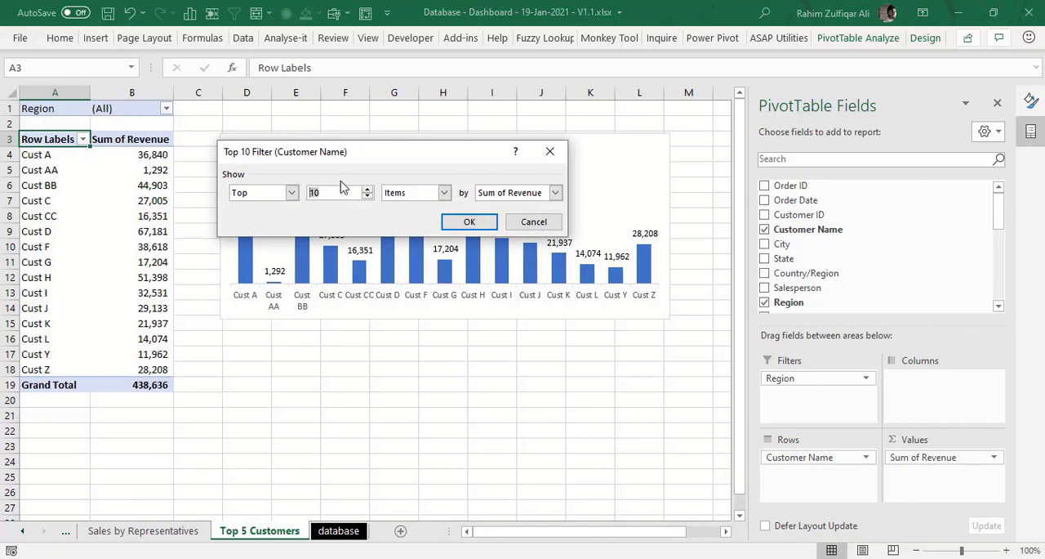
{"action": "type", "text": "5"}
{"action": "left_click", "coordinate": [470, 222]}
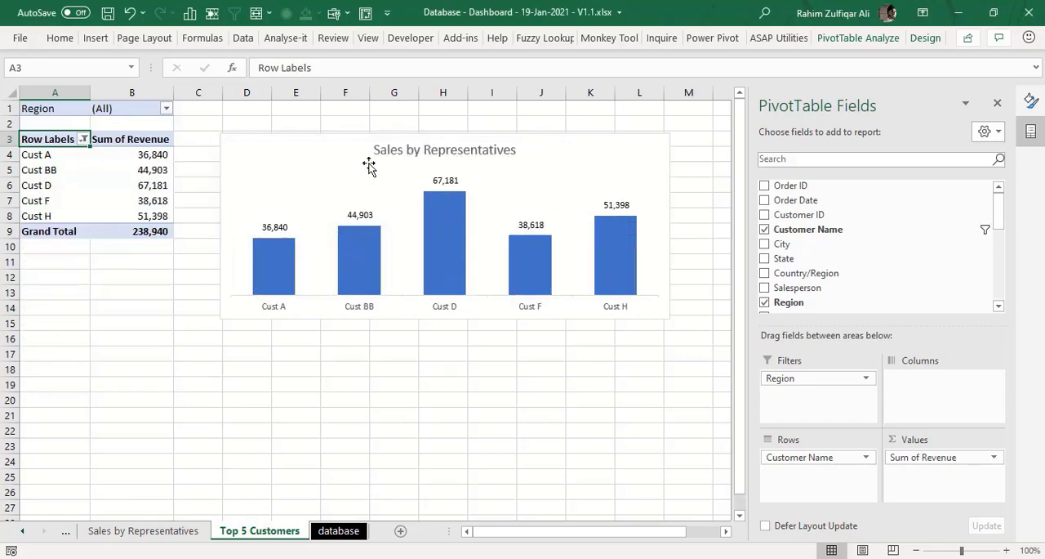
- Change the column chart on the Top 5 Customers sheet to a bar chart
{"action": "right_click", "coordinate": [350, 143]}
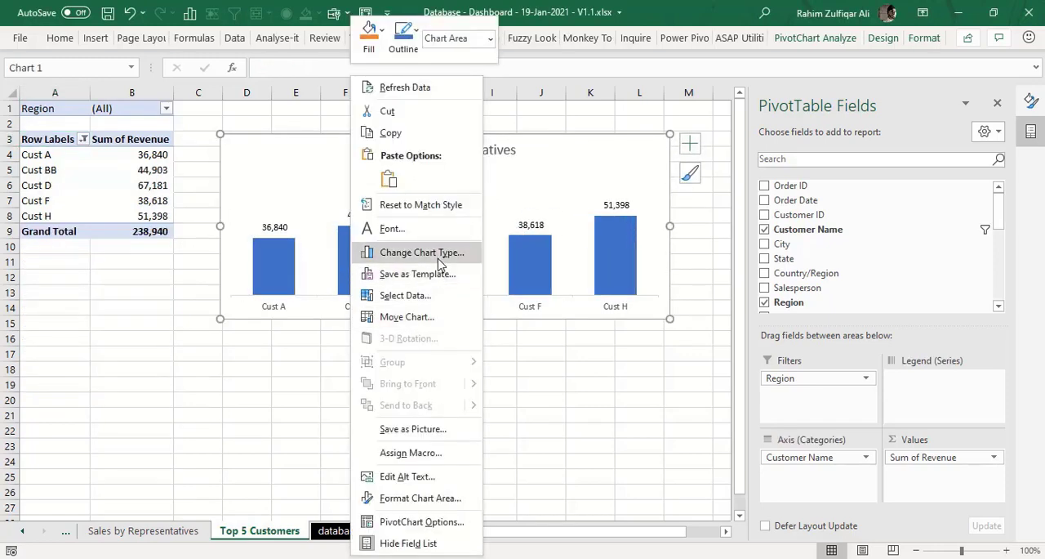
{"action": "left_click", "coordinate": [439, 254]}
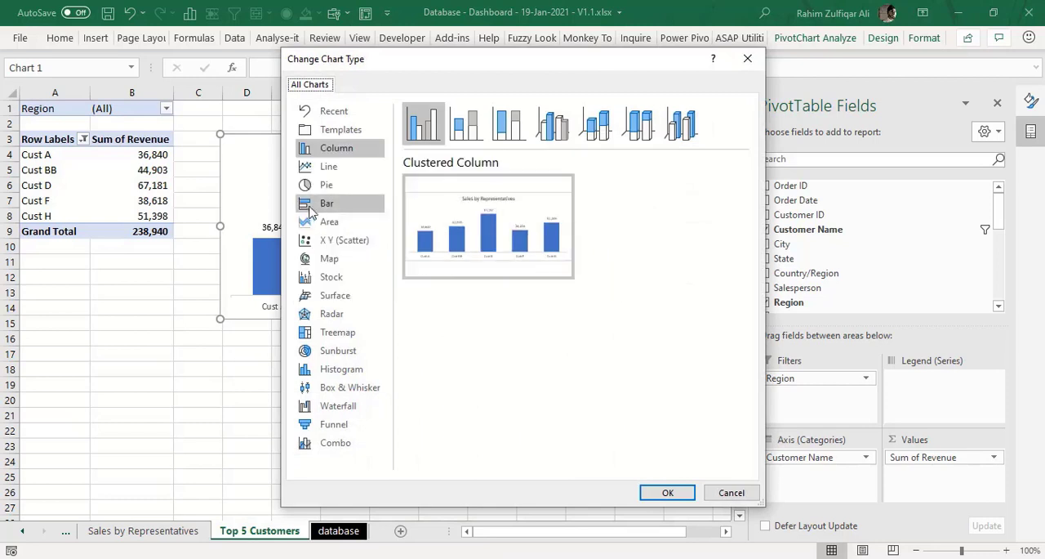
{"action": "left_click", "coordinate": [326, 203]}
{"action": "left_click", "coordinate": [667, 493]}
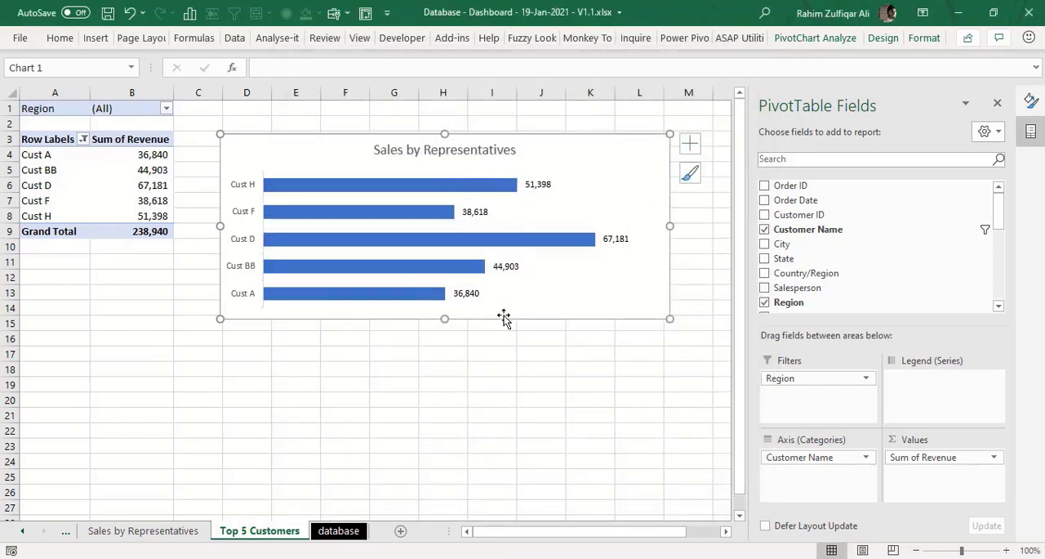
- Sort the PivotTable's Customer Name rows in ascending order by Sum of Revenue
{"action": "left_click", "coordinate": [83, 139]}
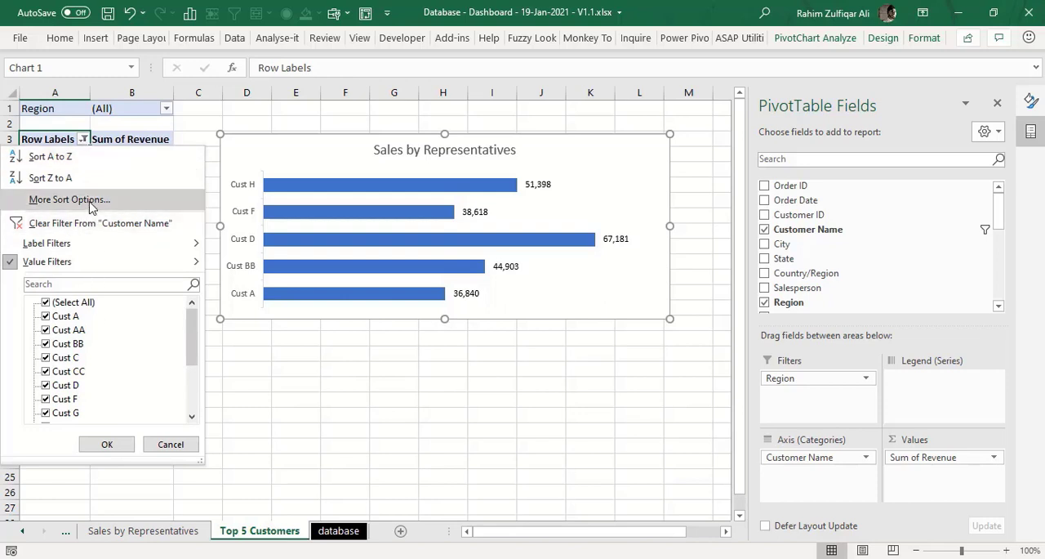
{"action": "left_click", "coordinate": [57, 202]}
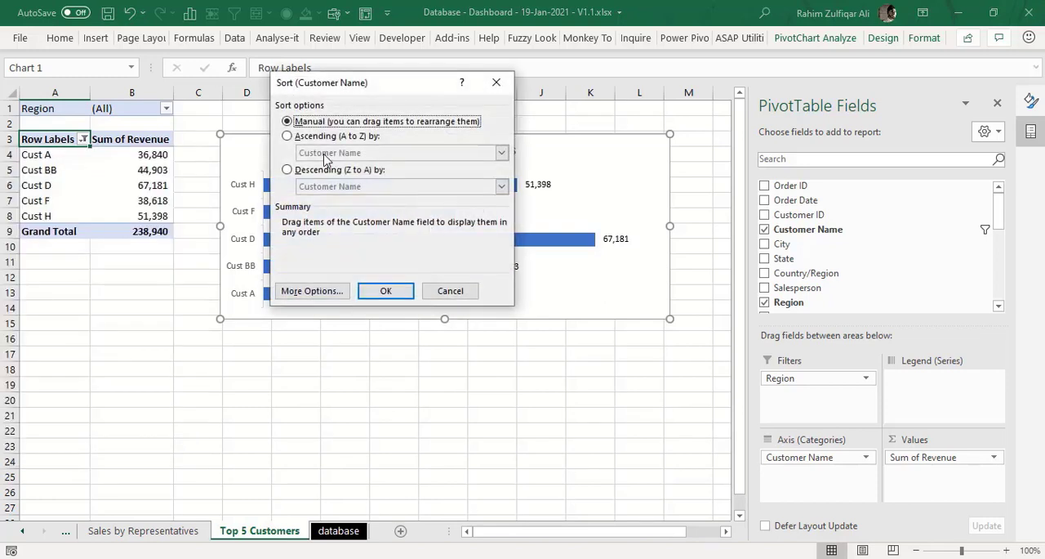
{"action": "left_click", "coordinate": [329, 137]}
{"action": "left_click", "coordinate": [326, 153]}
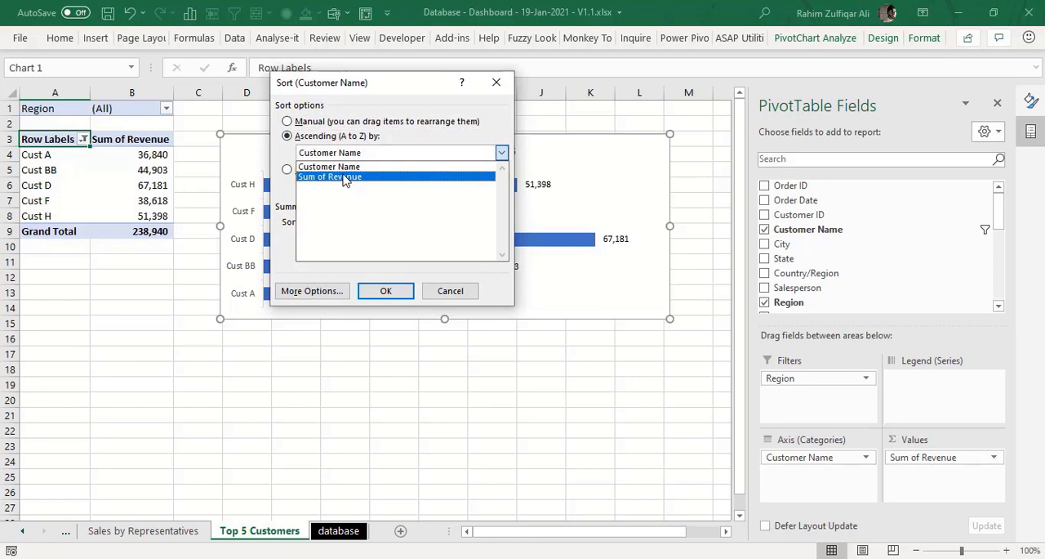
{"action": "left_click", "coordinate": [343, 178]}
{"action": "left_click", "coordinate": [385, 290]}
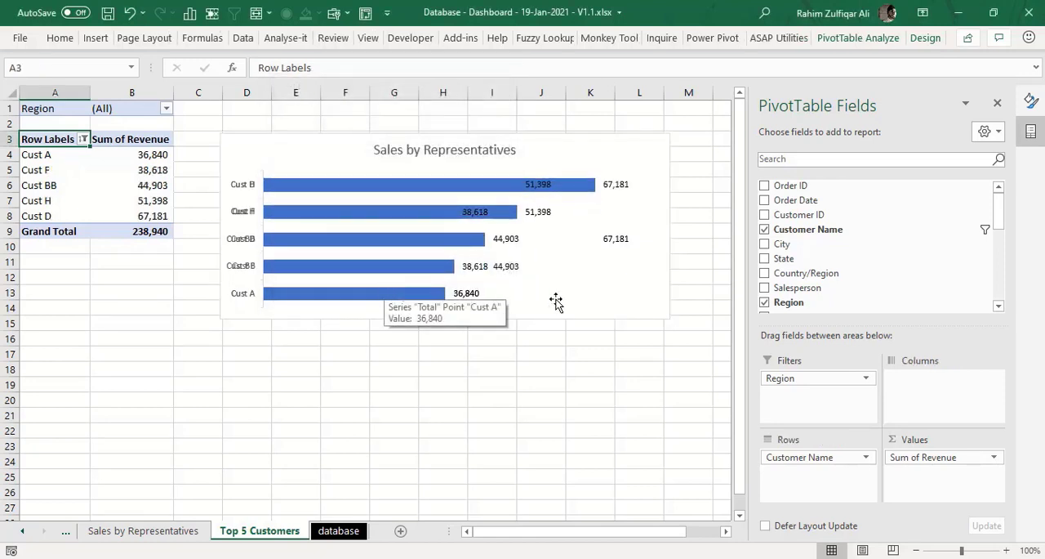
- Narrow the bar chart so it ends in column J, and set its data series gap width to 56%
{"action": "left_click", "coordinate": [662, 259]}
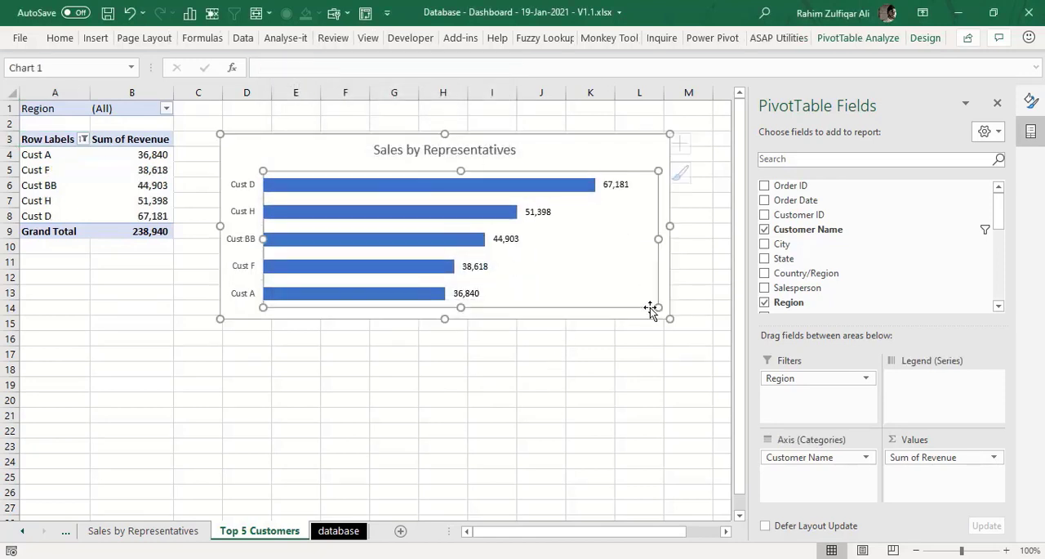
{"action": "left_click_drag", "start_coordinate": [668, 320], "coordinate": [545, 323]}
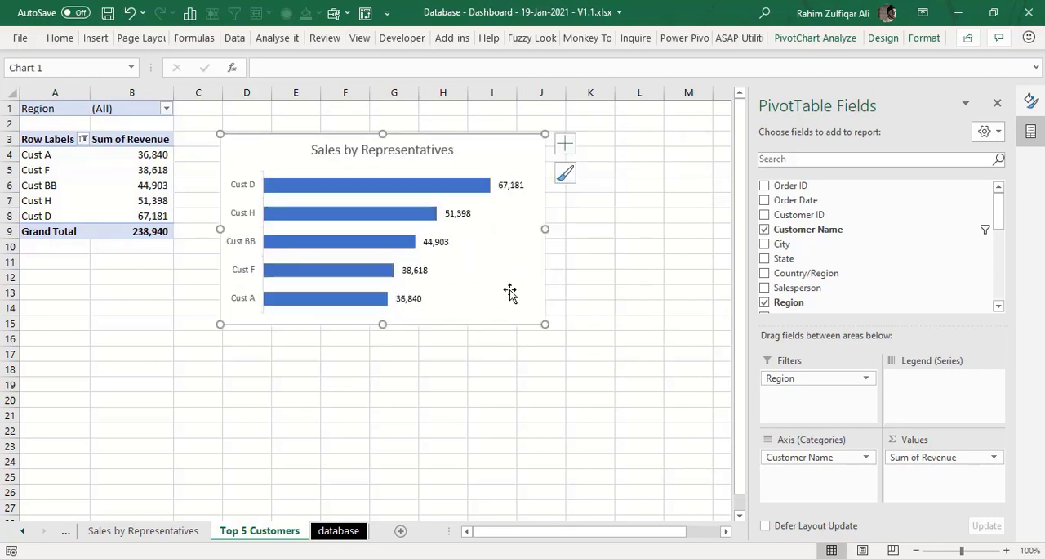
{"action": "right_click", "coordinate": [432, 189]}
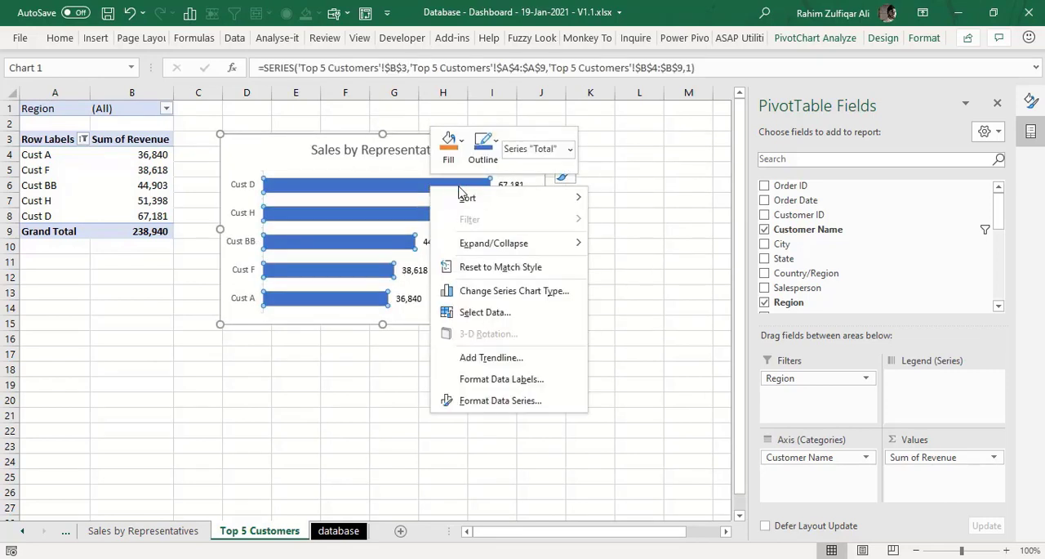
{"action": "left_click", "coordinate": [548, 411]}
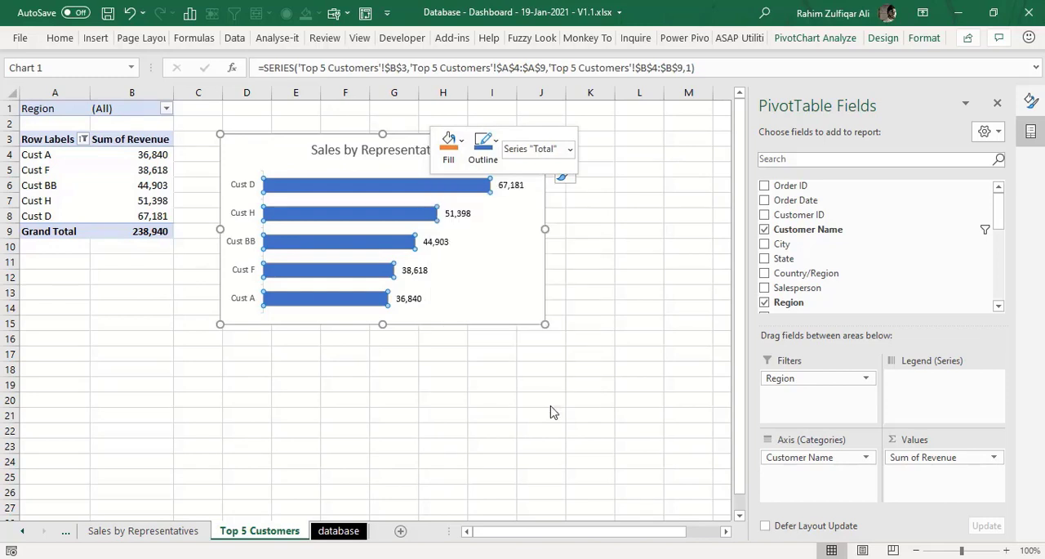
{"action": "left_click_drag", "start_coordinate": [899, 287], "coordinate": [894, 288]}
{"action": "left_click", "coordinate": [626, 214]}
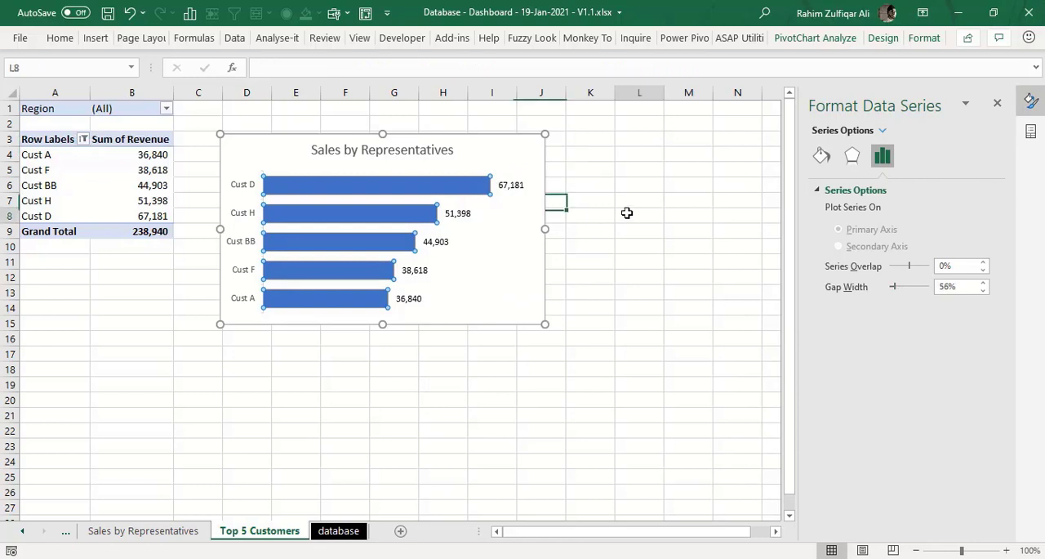
- Change the bar chart's title to Top 5 Customers
{"action": "left_click", "coordinate": [343, 145]}
{"action": "left_click", "coordinate": [294, 137]}
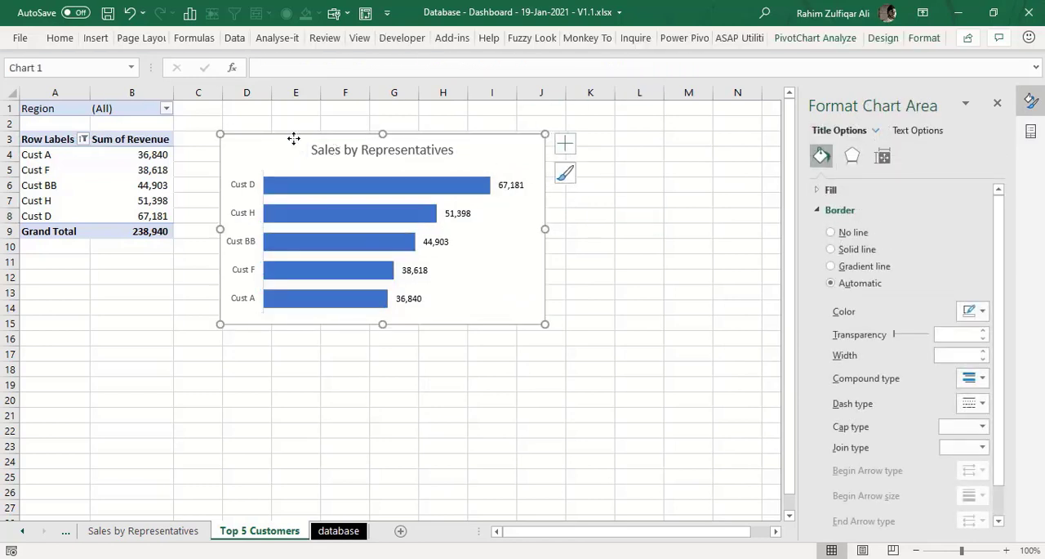
{"action": "left_click", "coordinate": [323, 152]}
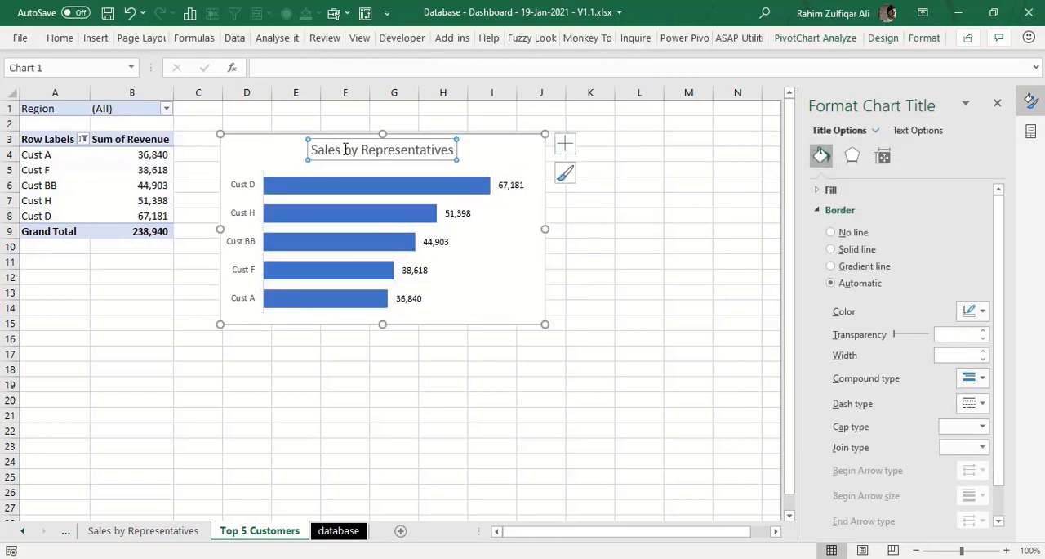
{"action": "double_click", "coordinate": [350, 150]}
{"action": "triple_click", "coordinate": [392, 151]}
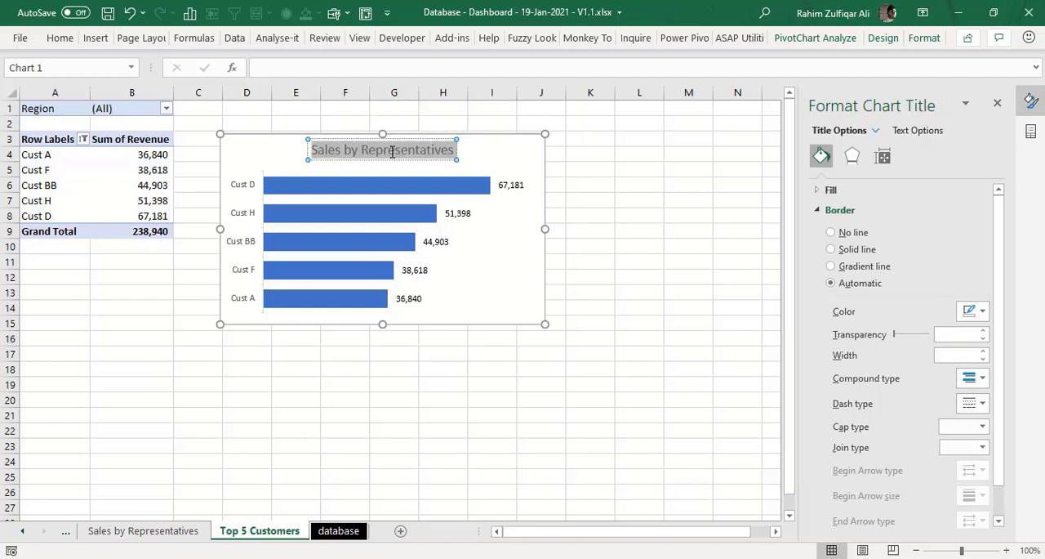
{"action": "type", "text": "Top"}
{"action": "type", "text": "5"}
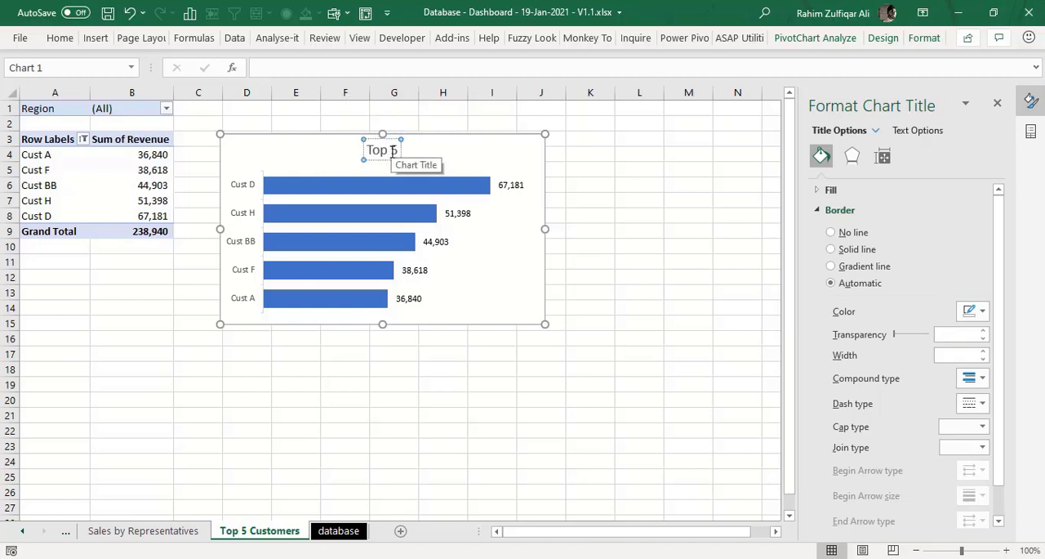
{"action": "type", "text": " Customers"}
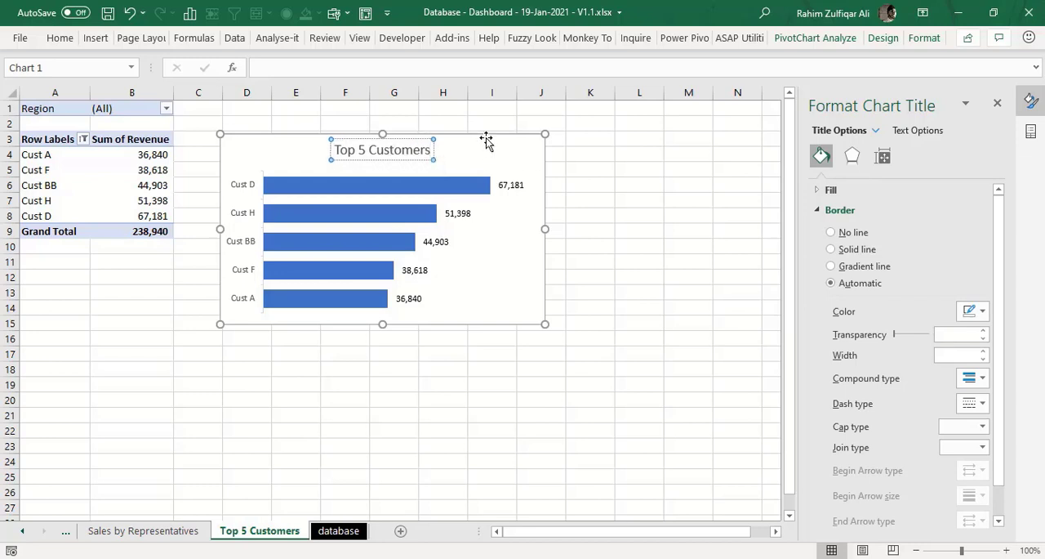
- Copy the Top 5 Customers chart and paste it into the DASHBOARD sheet
{"action": "left_click", "coordinate": [484, 148]}
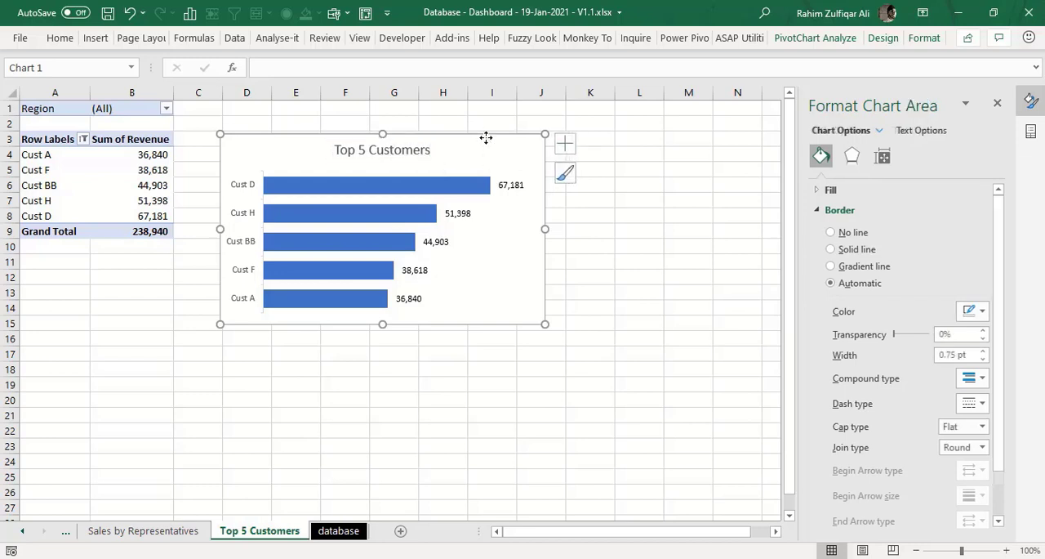
{"action": "left_click", "coordinate": [20, 531]}
{"action": "left_click", "coordinate": [116, 530]}
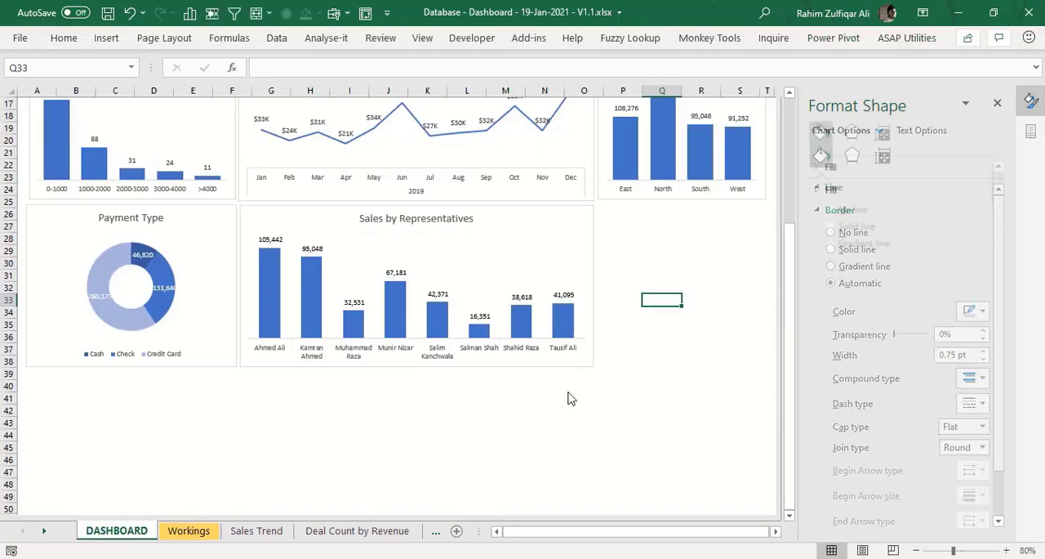
{"action": "key", "text": "ctrl+v"}
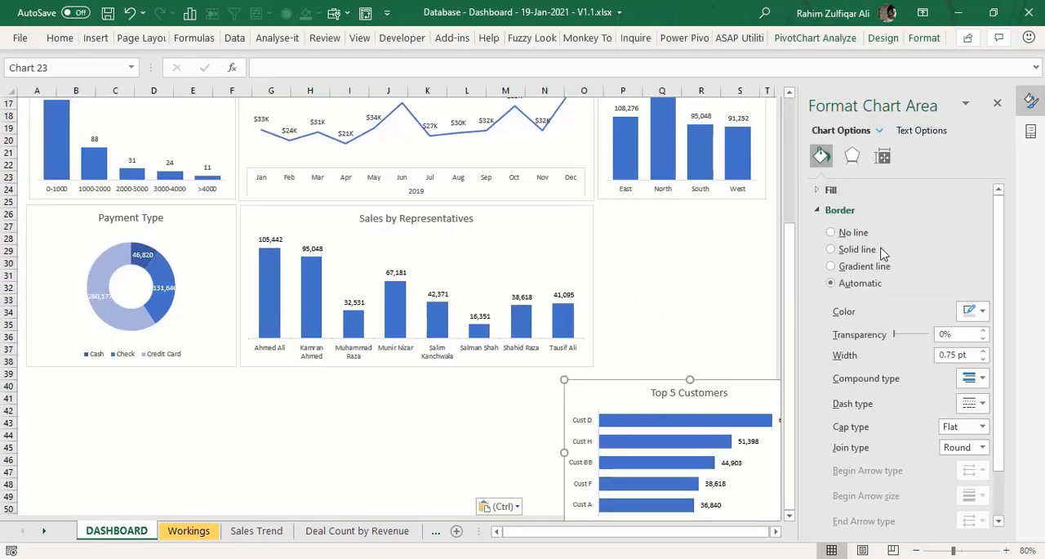
- Close the side panes and fit the Top 5 Customers chart under Sales by Region, matching its width and ending near row 38
{"action": "left_click", "coordinate": [997, 104]}
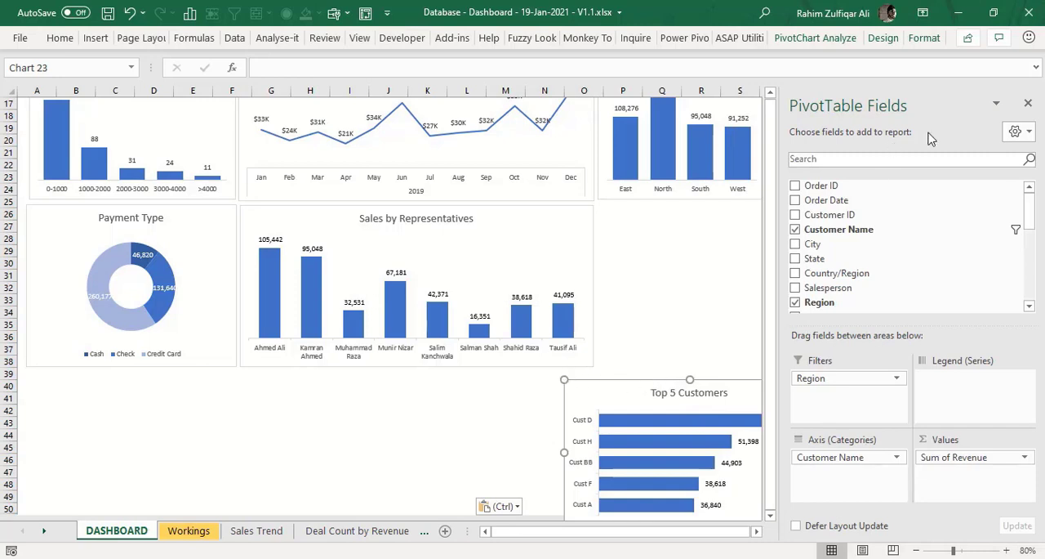
{"action": "left_click", "coordinate": [1027, 102]}
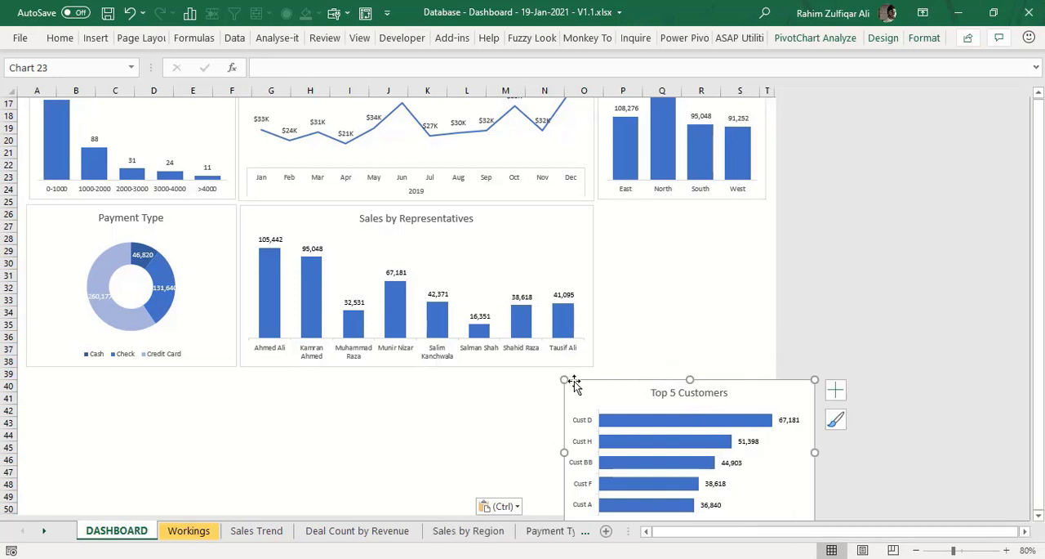
{"action": "left_click_drag", "start_coordinate": [563, 379], "coordinate": [664, 392]}
{"action": "left_click_drag", "start_coordinate": [731, 397], "coordinate": [665, 206]}
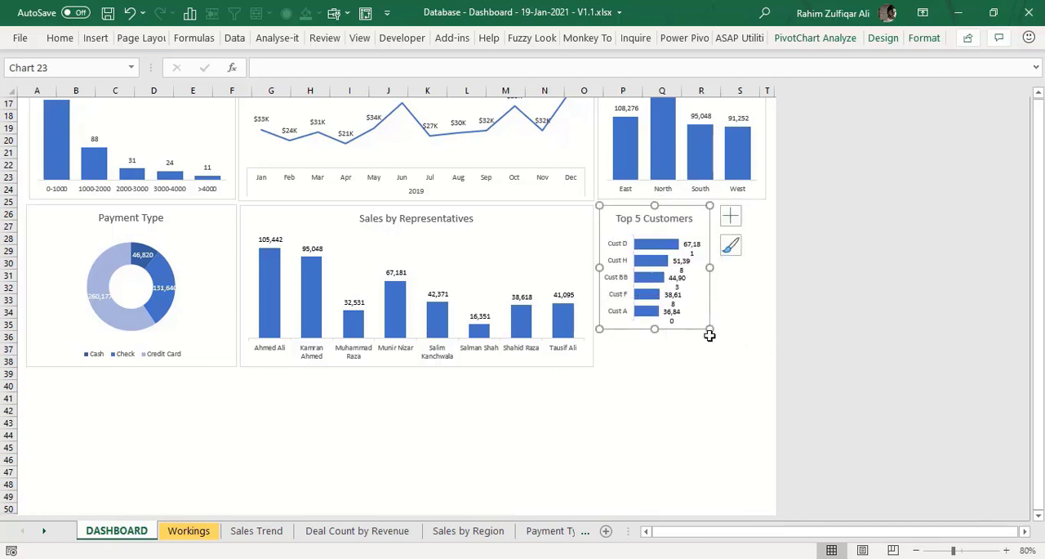
{"action": "left_click_drag", "start_coordinate": [709, 328], "coordinate": [763, 365]}
{"action": "left_click", "coordinate": [719, 409]}
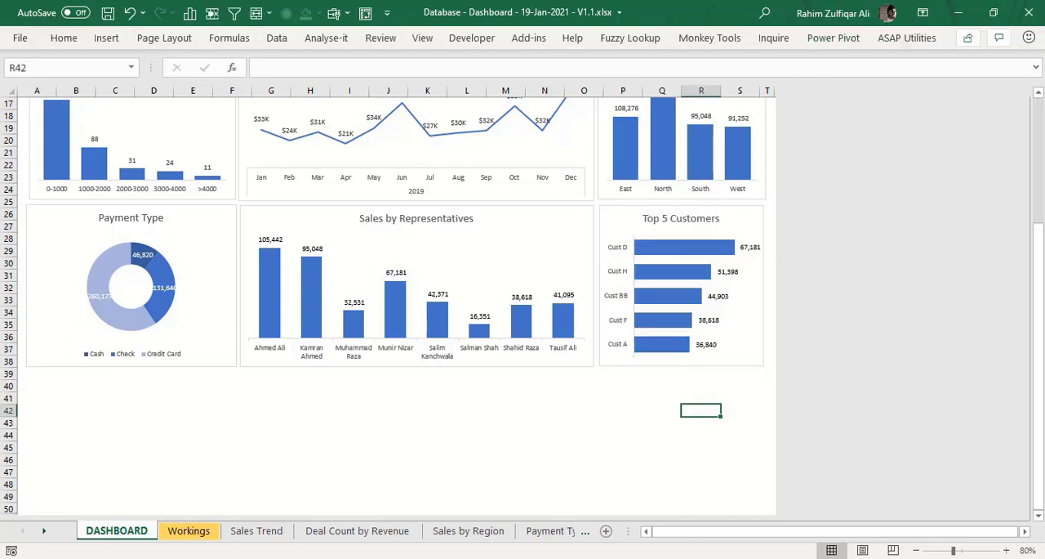
{"action": "left_click_drag", "start_coordinate": [1041, 370], "coordinate": [1040, 254]}
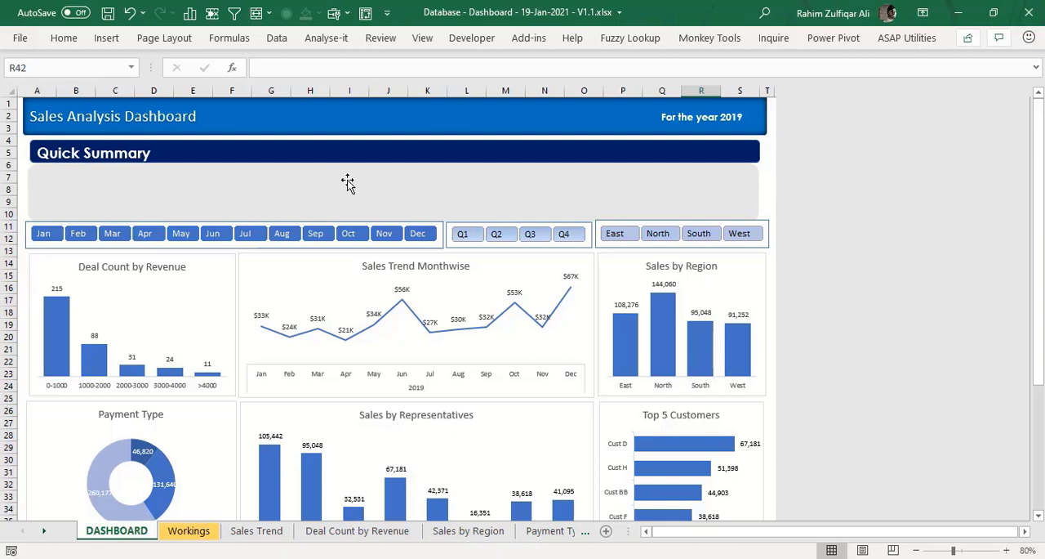
- Review the Month slicer's report connections for links to all chart pivot tables
{"action": "left_click", "coordinate": [332, 222]}
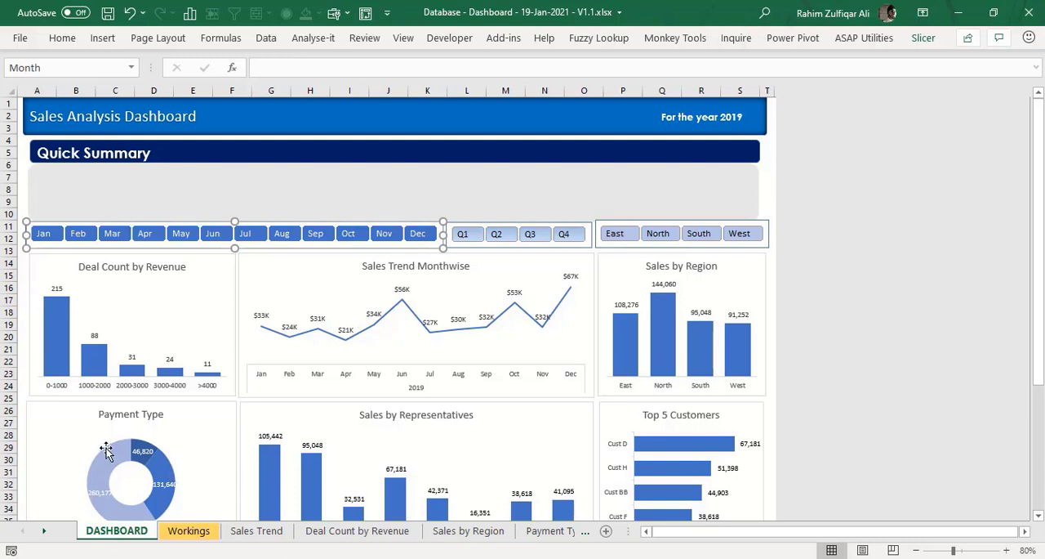
{"action": "right_click", "coordinate": [309, 224]}
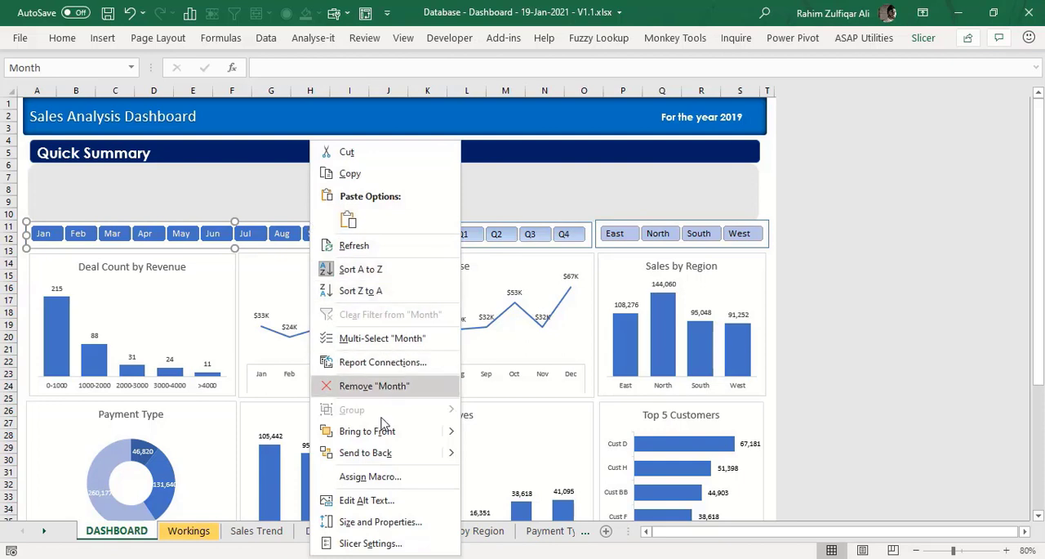
{"action": "left_click", "coordinate": [382, 364]}
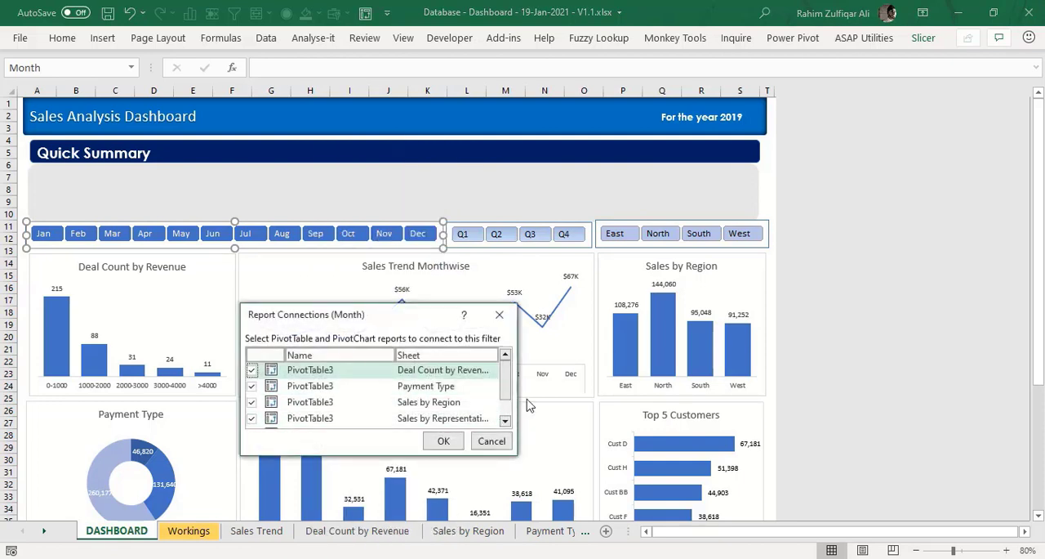
{"action": "mouse_move", "coordinate": [507, 379]}
{"action": "left_mouse_down"}
{"action": "mouse_move", "coordinate": [507, 413]}
{"action": "mouse_move", "coordinate": [508, 372]}
{"action": "left_mouse_up"}
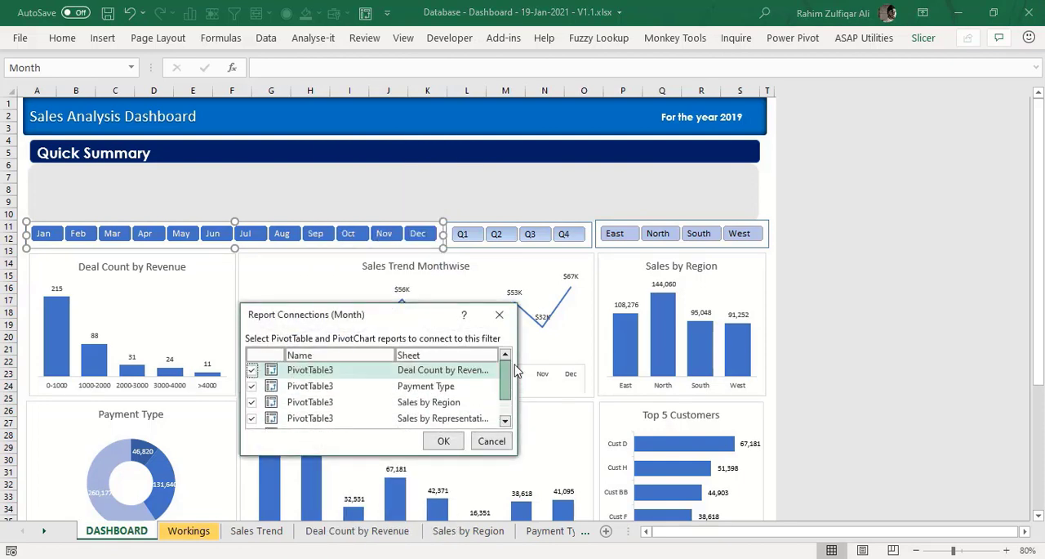
{"action": "left_click", "coordinate": [455, 447]}
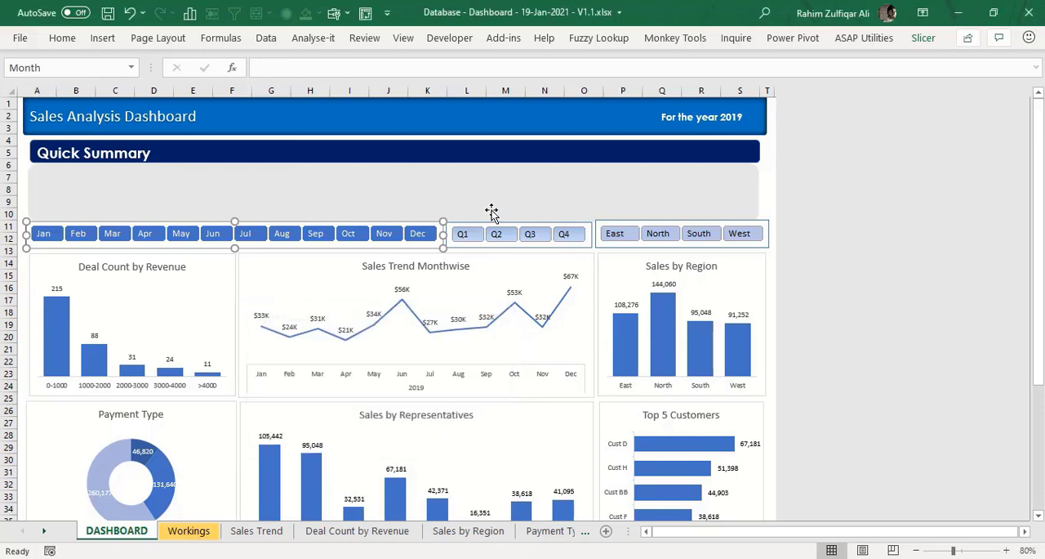
- Review the Quarter slicer's report connections for links to all chart pivot tables
{"action": "left_click", "coordinate": [474, 223]}
{"action": "right_click", "coordinate": [475, 223]}
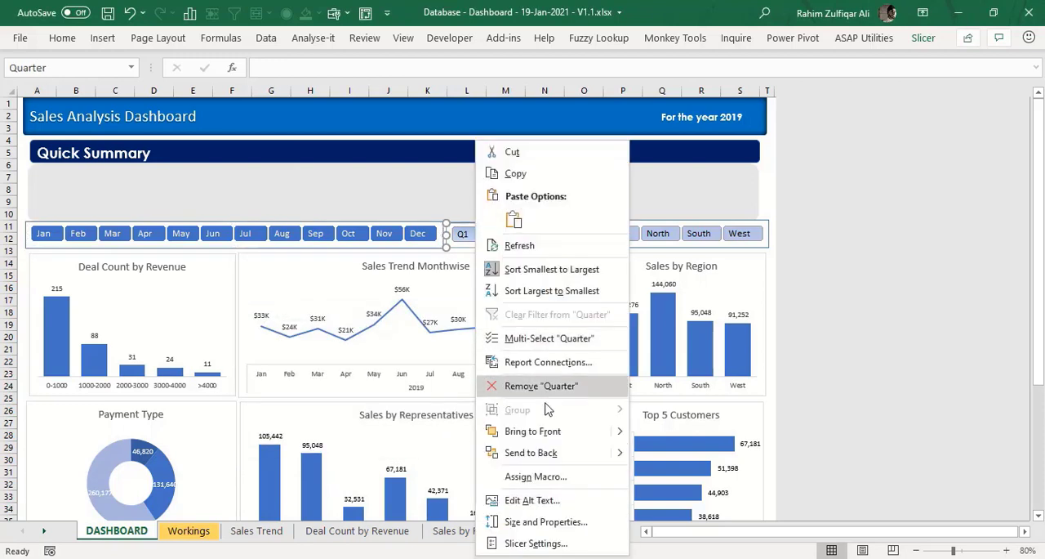
{"action": "left_click", "coordinate": [584, 363]}
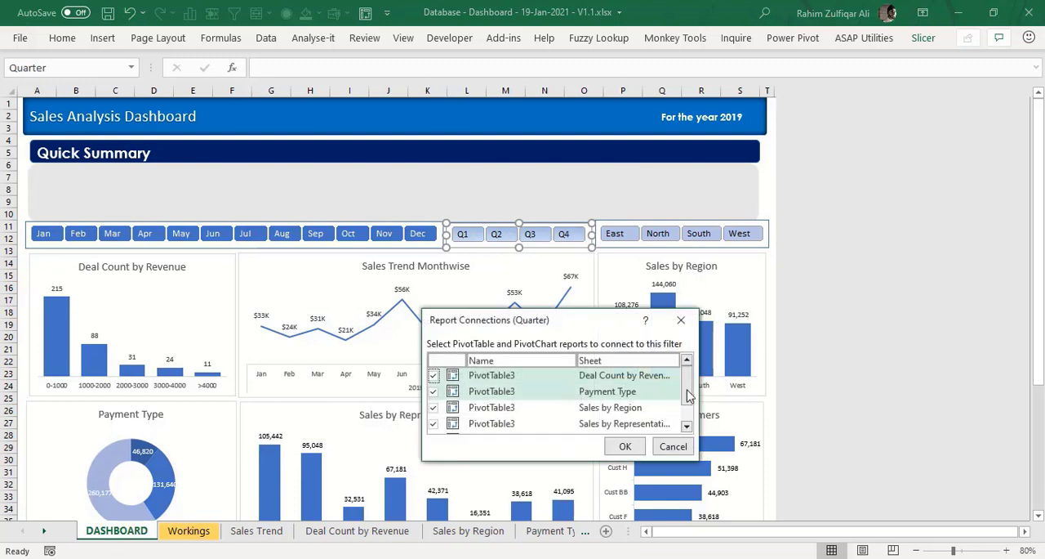
{"action": "mouse_move", "coordinate": [689, 389]}
{"action": "left_mouse_down"}
{"action": "mouse_move", "coordinate": [690, 425]}
{"action": "mouse_move", "coordinate": [689, 372]}
{"action": "left_mouse_up"}
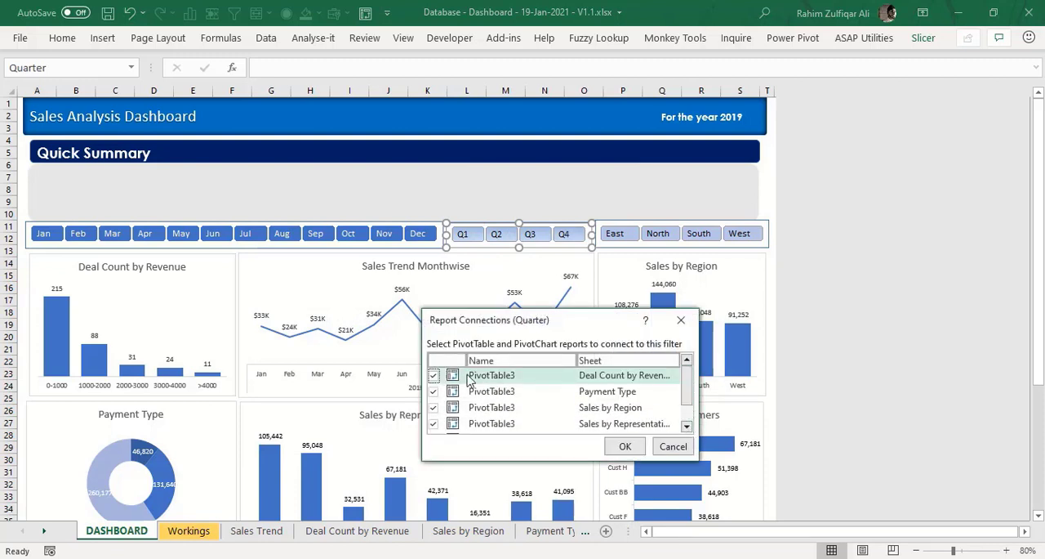
{"action": "left_click", "coordinate": [623, 446]}
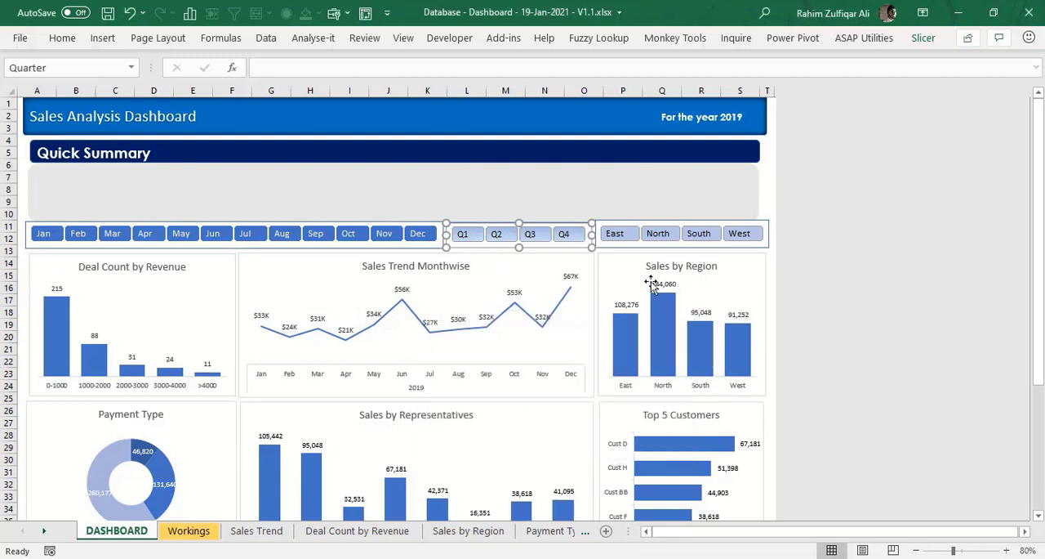
- Review the Region slicer's report connections, including the Top 5 Customers pivot table
{"action": "right_click", "coordinate": [660, 229]}
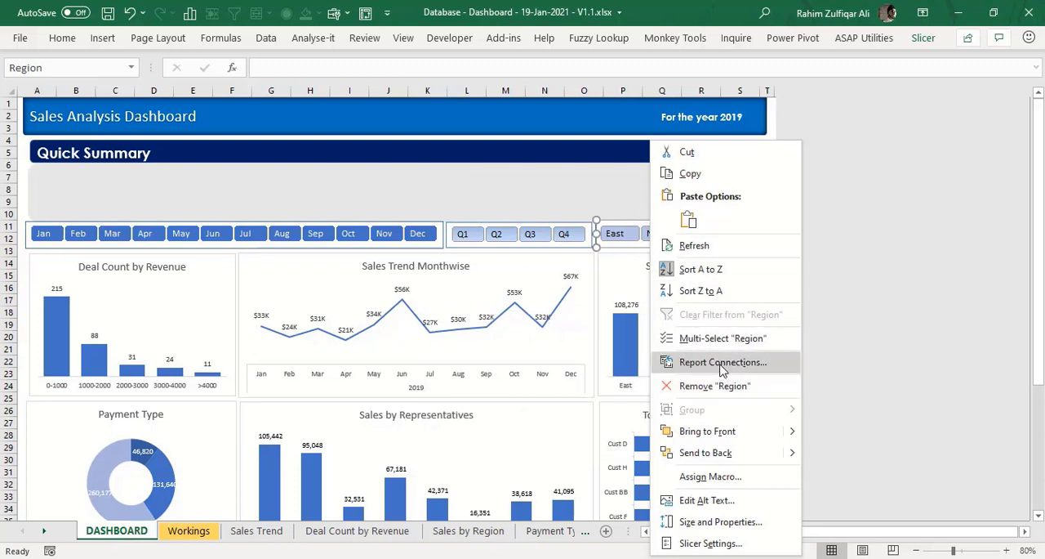
{"action": "left_click", "coordinate": [702, 362]}
{"action": "left_click_drag", "start_coordinate": [846, 382], "coordinate": [847, 408]}
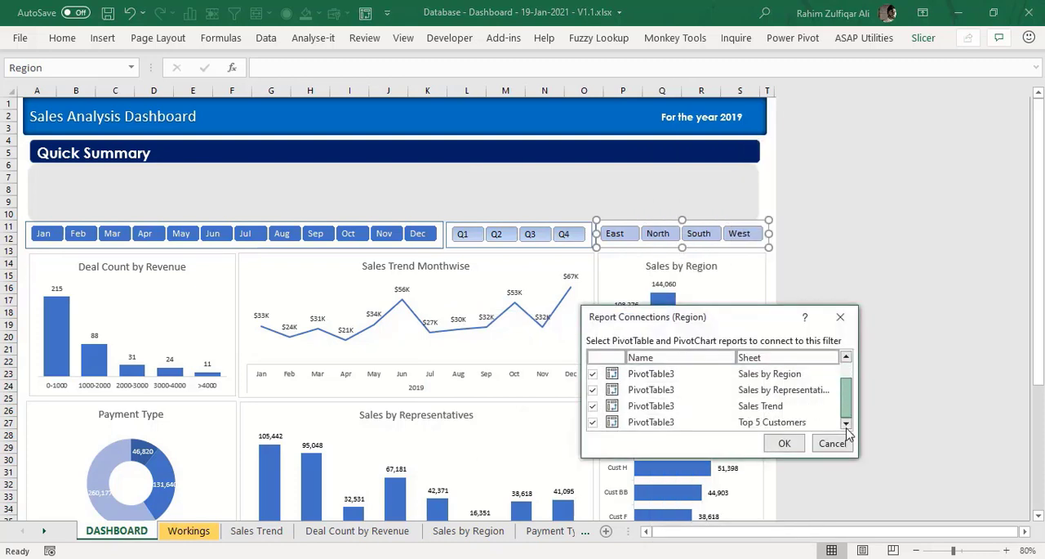
{"action": "left_click", "coordinate": [784, 444]}
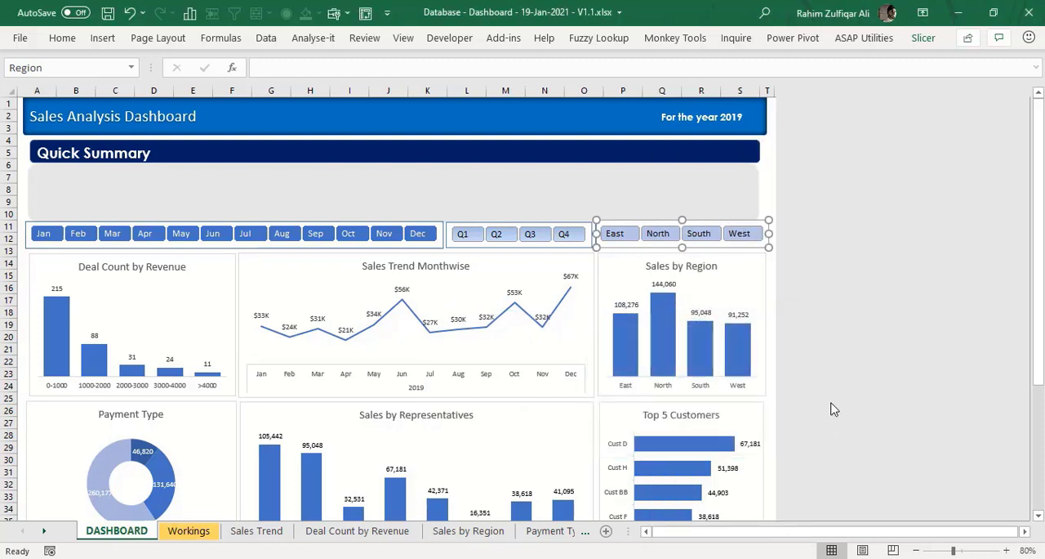
- Test the Region slicer by filtering the charts to East, North, South and West individually, and to North and South together
{"action": "left_click_drag", "start_coordinate": [1042, 366], "coordinate": [1042, 377]}
{"action": "left_click", "coordinate": [582, 497]}
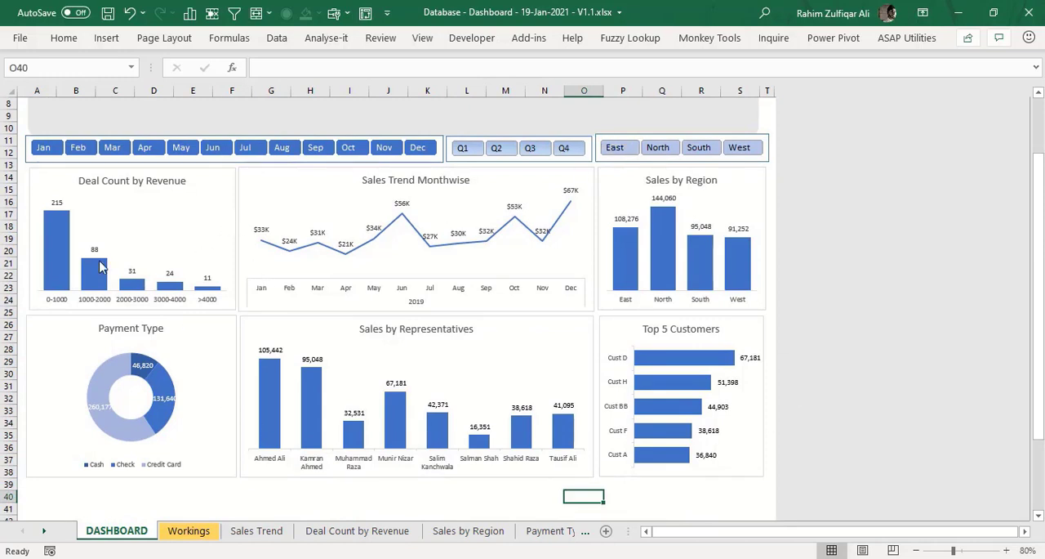
{"action": "left_click", "coordinate": [624, 154]}
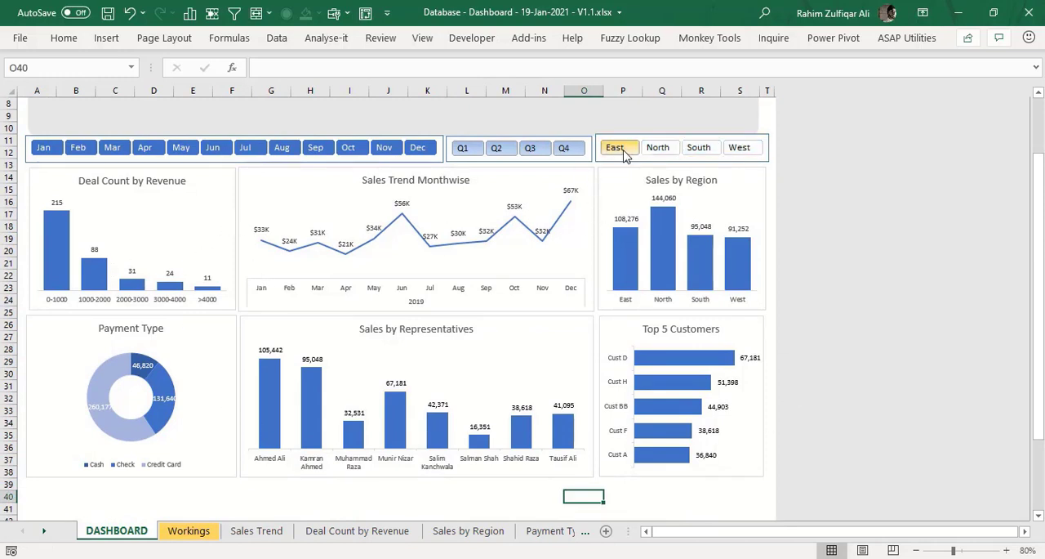
{"action": "left_click", "coordinate": [664, 153]}
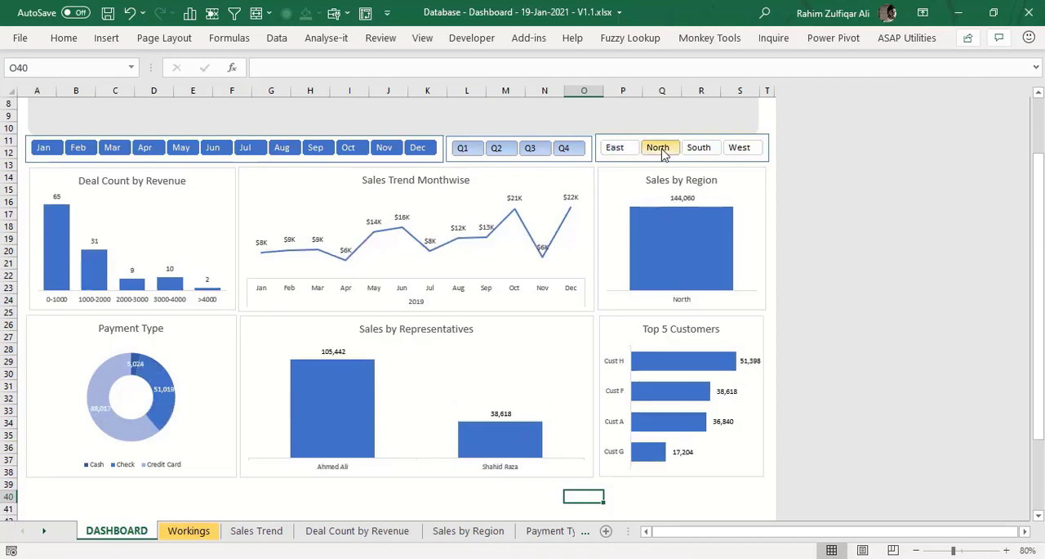
{"action": "left_click", "coordinate": [698, 151]}
{"action": "left_click", "coordinate": [740, 150]}
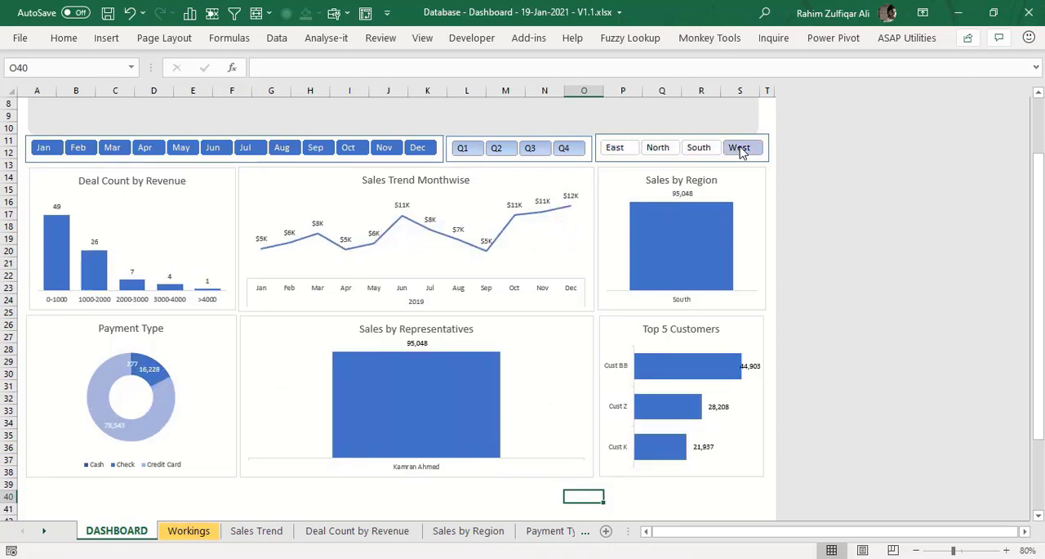
{"action": "left_click", "coordinate": [660, 150]}
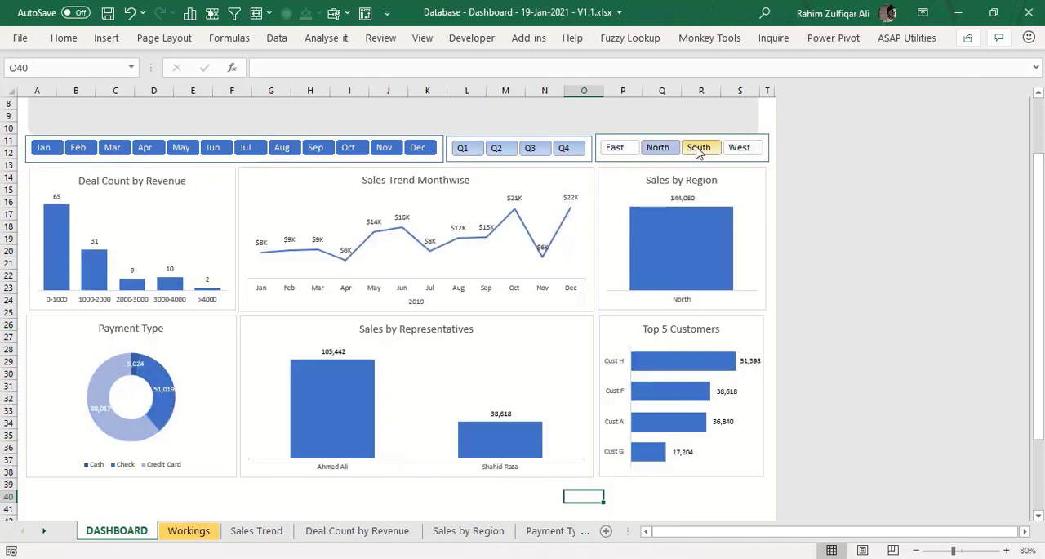
{"action": "left_click", "coordinate": [696, 152], "text": "ctrl"}
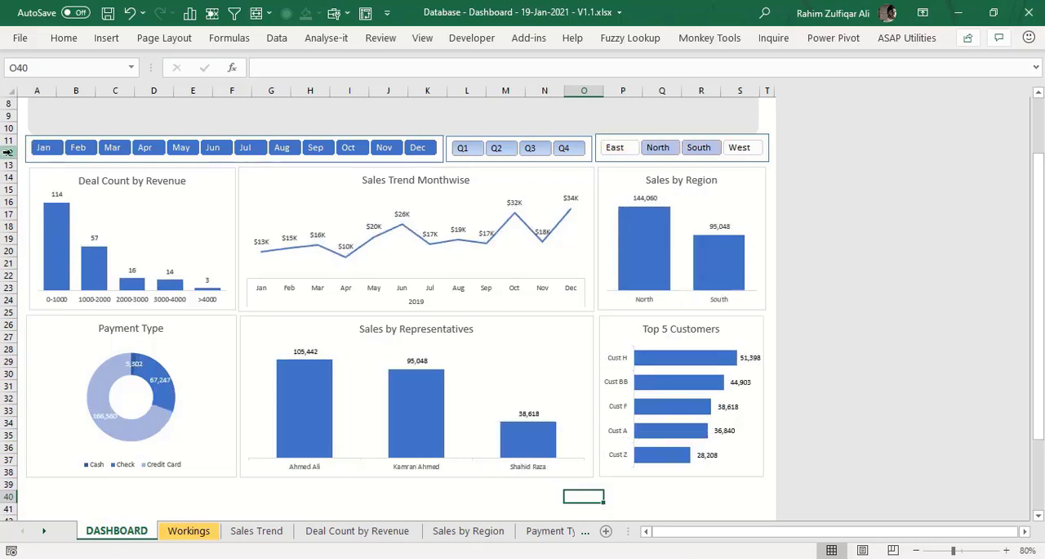
- Test the Month slicer by filtering the charts to March, May, August and September together
{"action": "left_click", "coordinate": [112, 147]}
{"action": "left_click", "coordinate": [193, 149], "text": "ctrl"}
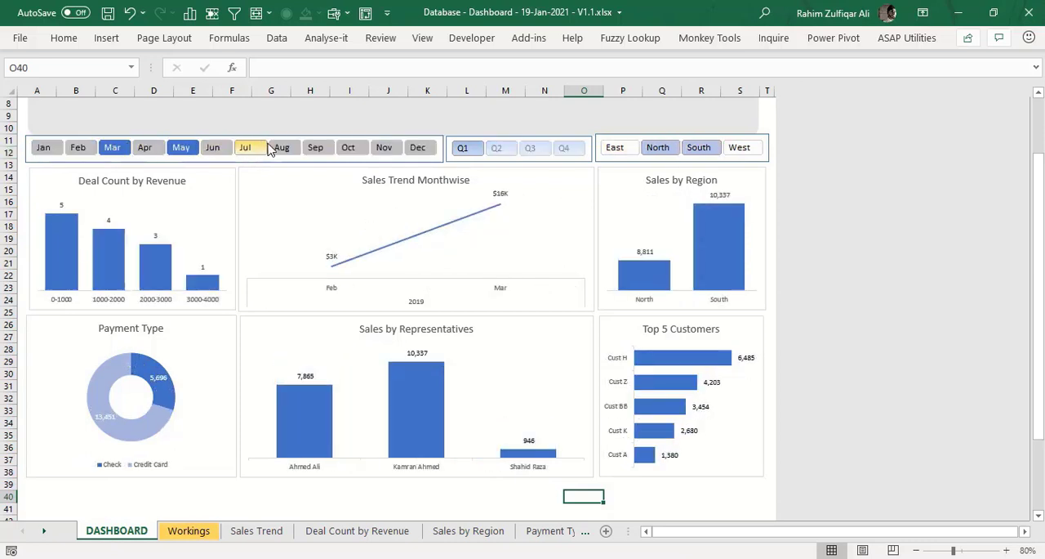
{"action": "left_click", "coordinate": [281, 147], "text": "ctrl"}
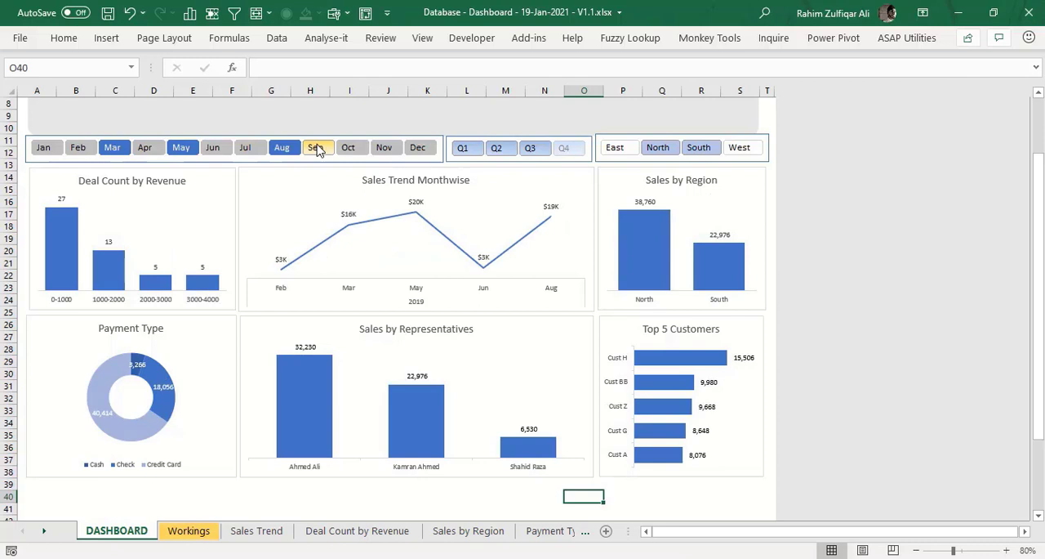
{"action": "left_click", "coordinate": [316, 148], "text": "ctrl"}
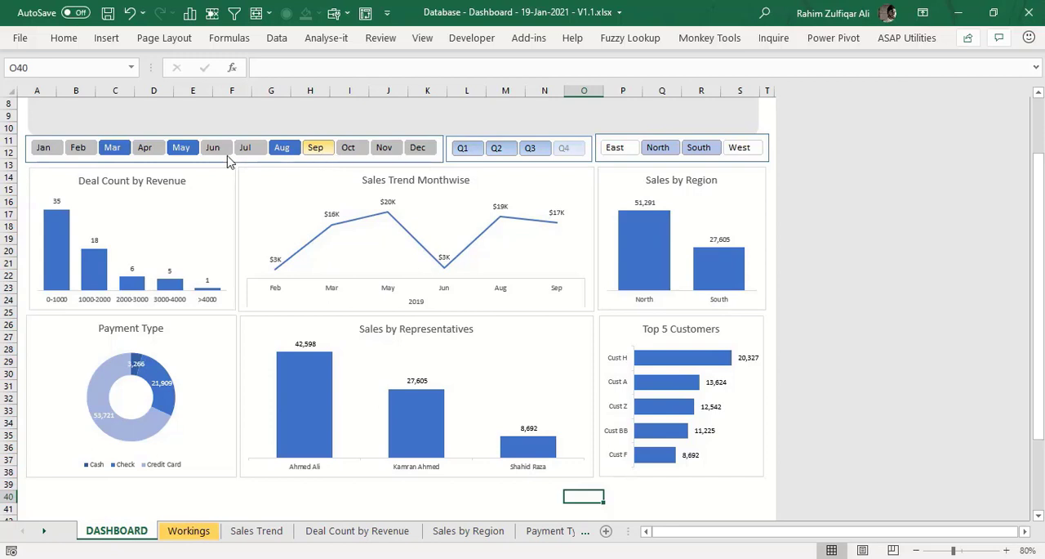
- Test the January and East slicer filters, restoring all twelve months and all four regions
{"action": "left_click", "coordinate": [45, 153]}
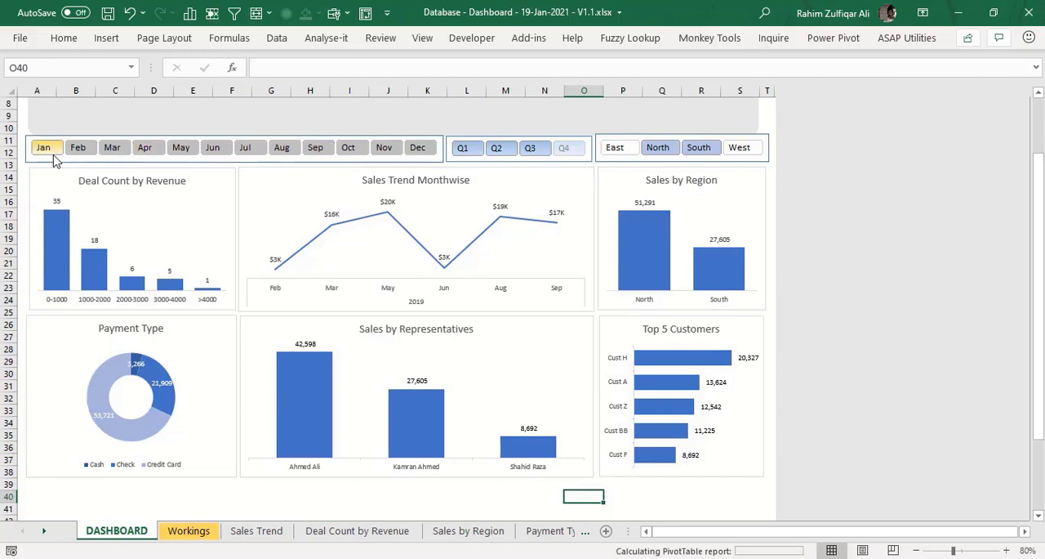
{"action": "left_click", "coordinate": [424, 152], "text": "shift"}
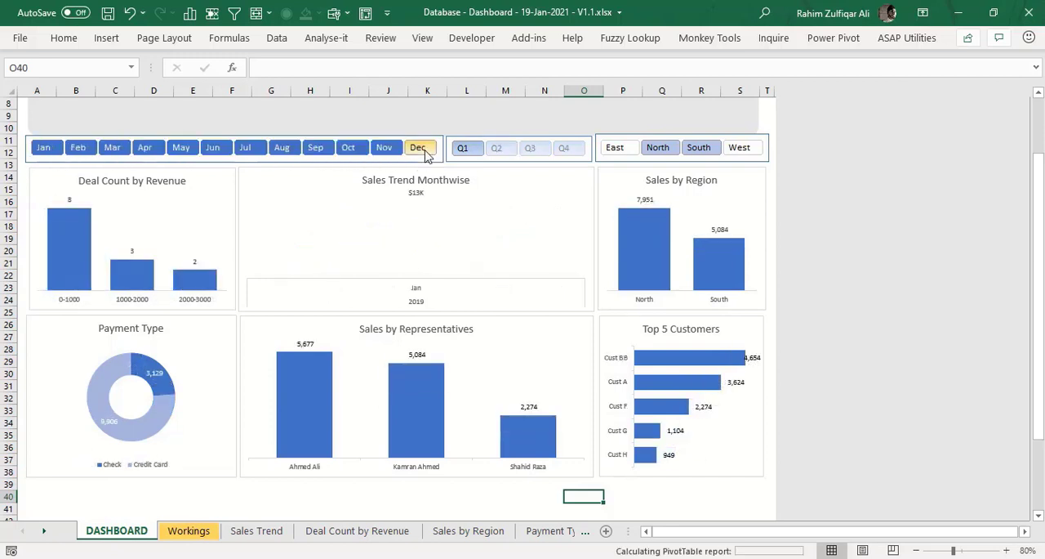
{"action": "left_click", "coordinate": [615, 153]}
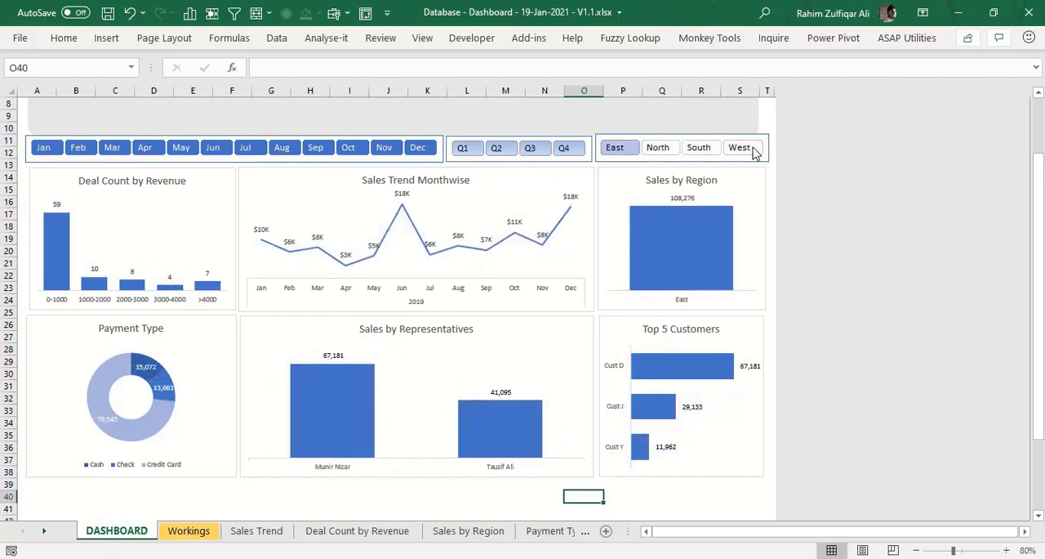
{"action": "left_click", "coordinate": [751, 152], "text": "shift"}
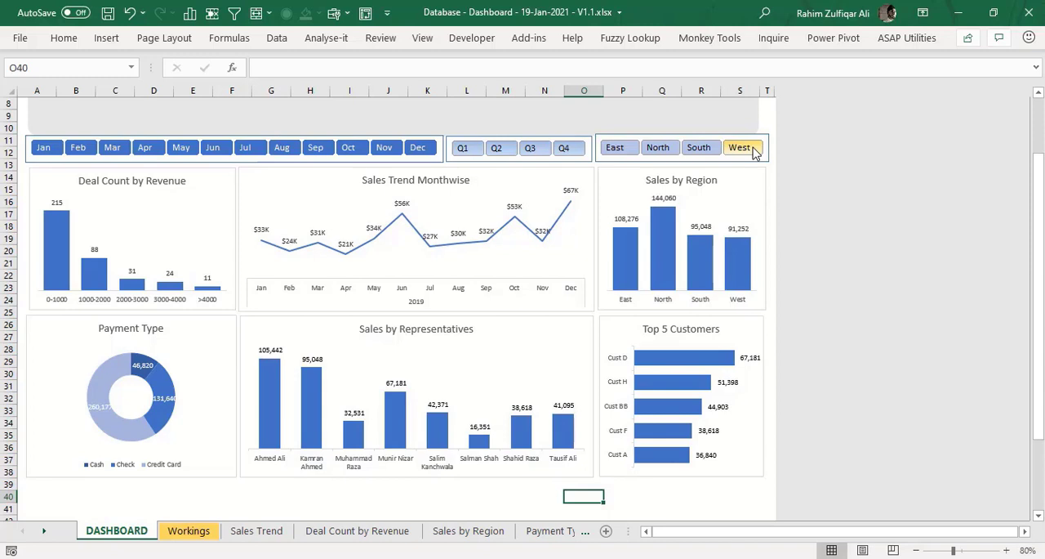
{"action": "scroll", "coordinate": [1041, 122], "scroll_direction": "up", "scroll_amount": 3}
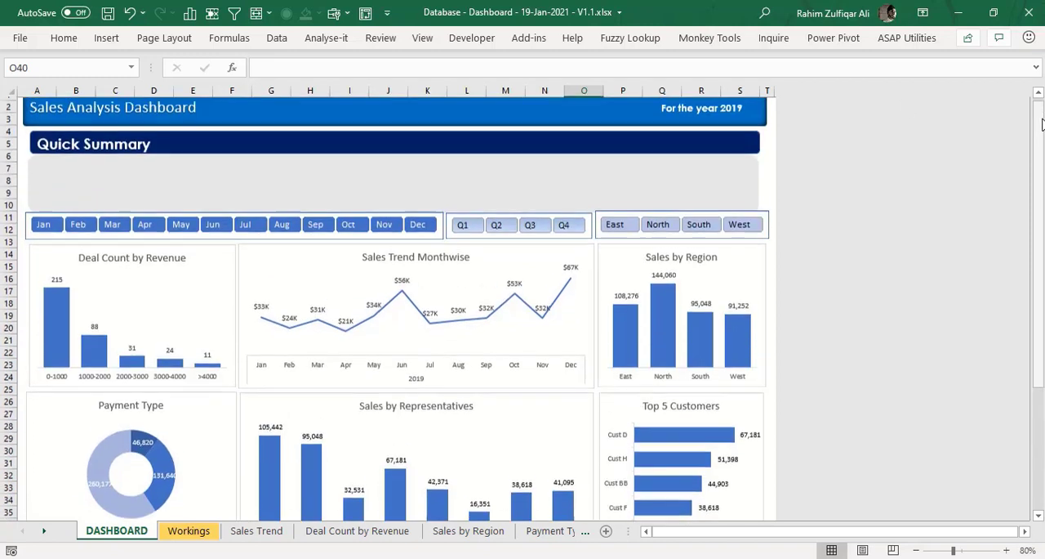
{"action": "left_click", "coordinate": [298, 186]}
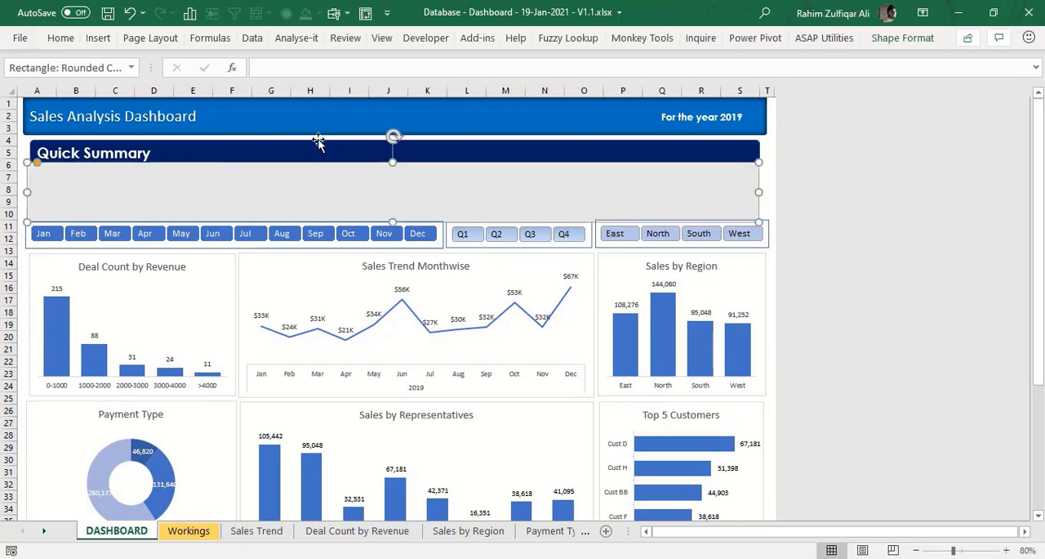
{"action": "left_click", "coordinate": [768, 192]}
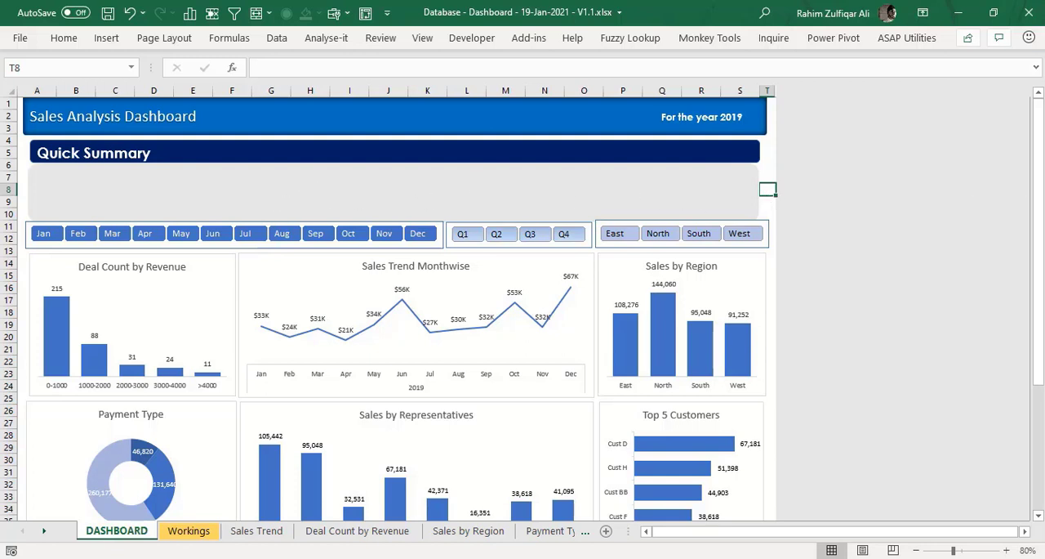
- Go to the database sheet and select its first header cell, A1
{"action": "mouse_move", "coordinate": [1038, 282]}
{"action": "left_mouse_down"}
{"action": "mouse_move", "coordinate": [1038, 360]}
{"action": "mouse_move", "coordinate": [1038, 281]}
{"action": "left_mouse_up"}
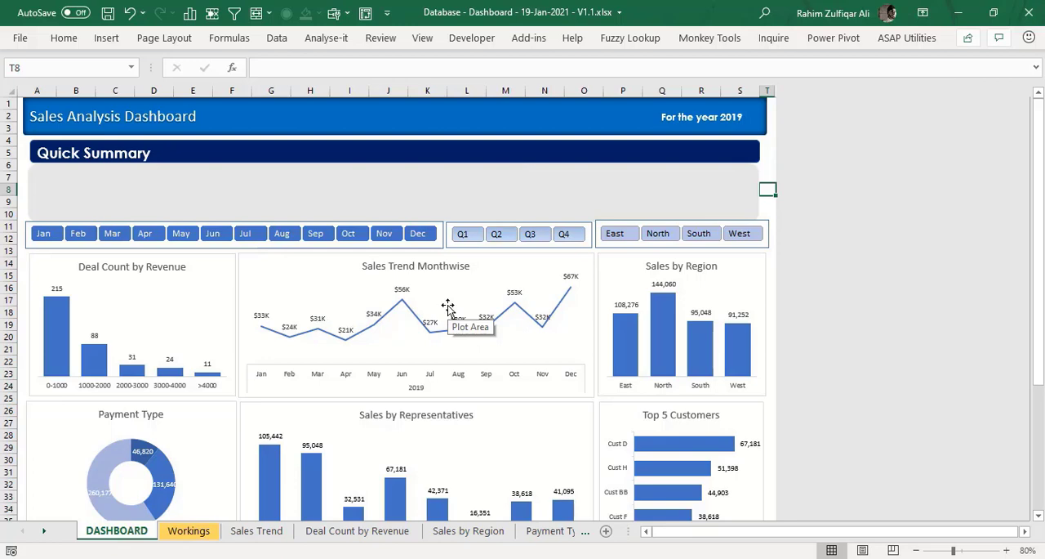
{"action": "left_click", "coordinate": [45, 532]}
{"action": "left_click", "coordinate": [45, 531]}
{"action": "left_click", "coordinate": [523, 532]}
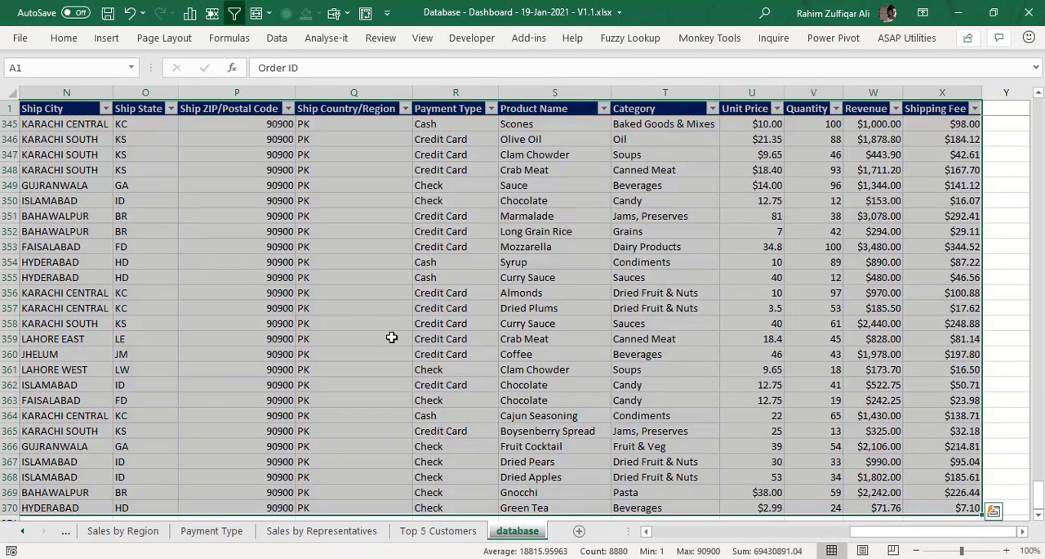
{"action": "left_click", "coordinate": [392, 337]}
{"action": "key", "text": "ctrl+Home"}
{"action": "key", "text": "Up"}
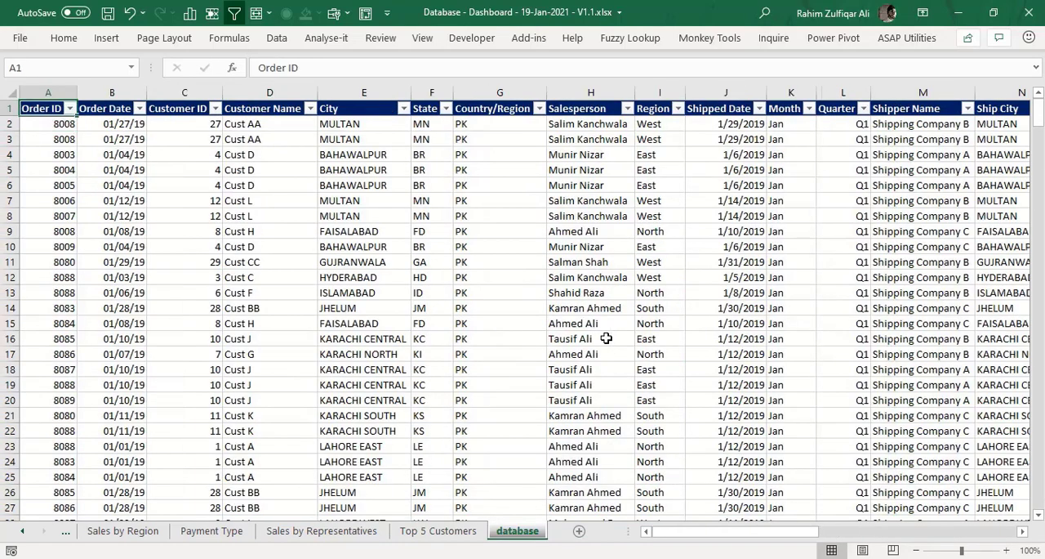
- Create named ranges from the entire database table down to row 370, using the top row as names
{"action": "key", "text": "ctrl+shift+Right"}
{"action": "key", "text": "ctrl+shift+Down"}
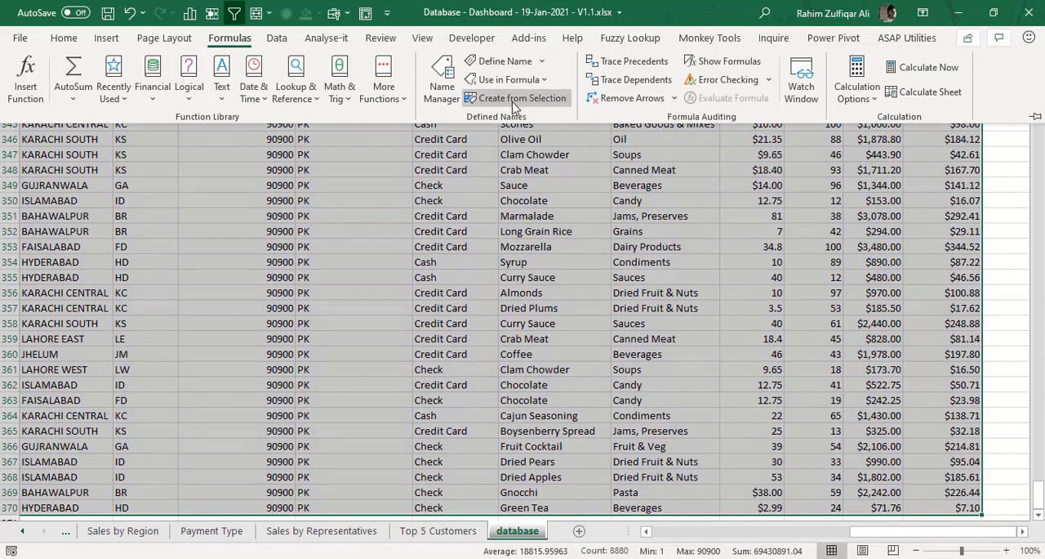
{"action": "left_click", "coordinate": [457, 92]}
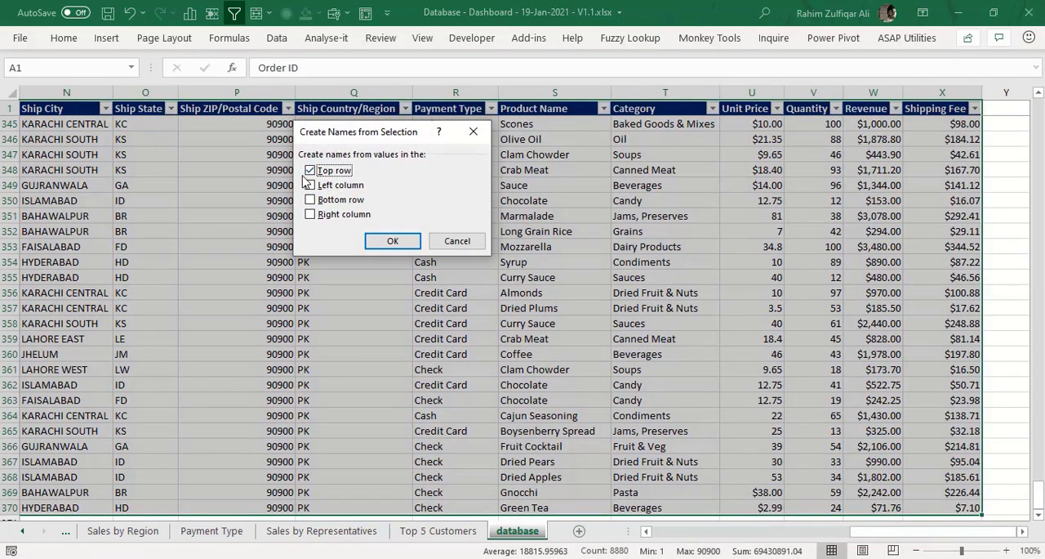
{"action": "left_click", "coordinate": [389, 242]}
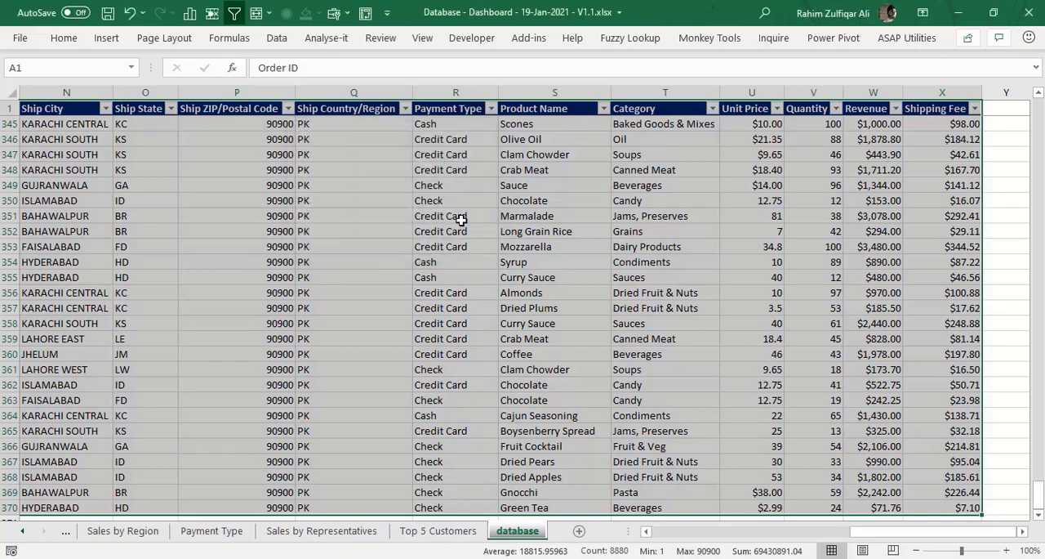
- Return to the start of the database and open the Name Manager to review the named ranges
{"action": "key", "text": "ctrl+Home"}
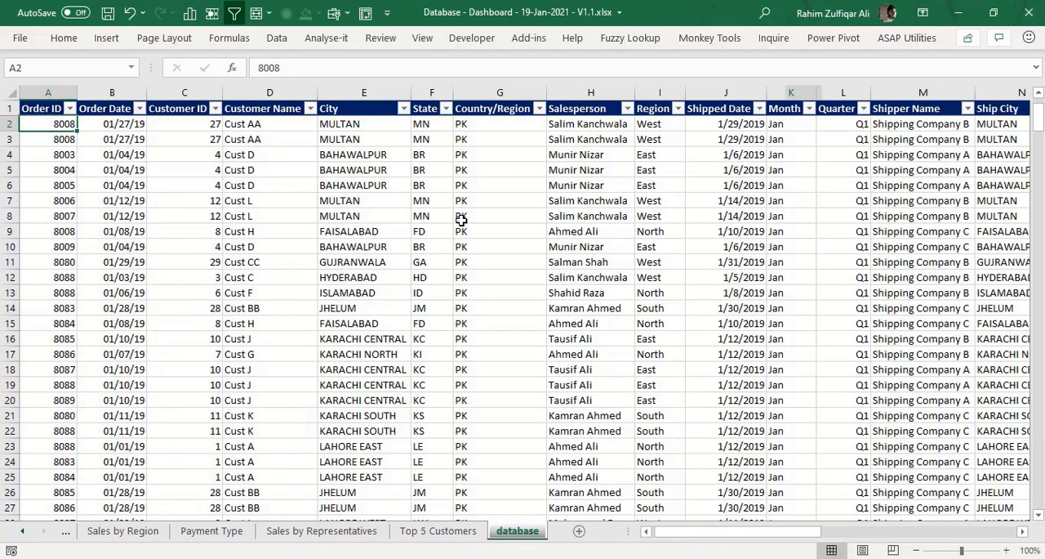
{"action": "left_click", "coordinate": [237, 45]}
{"action": "left_click", "coordinate": [445, 90]}
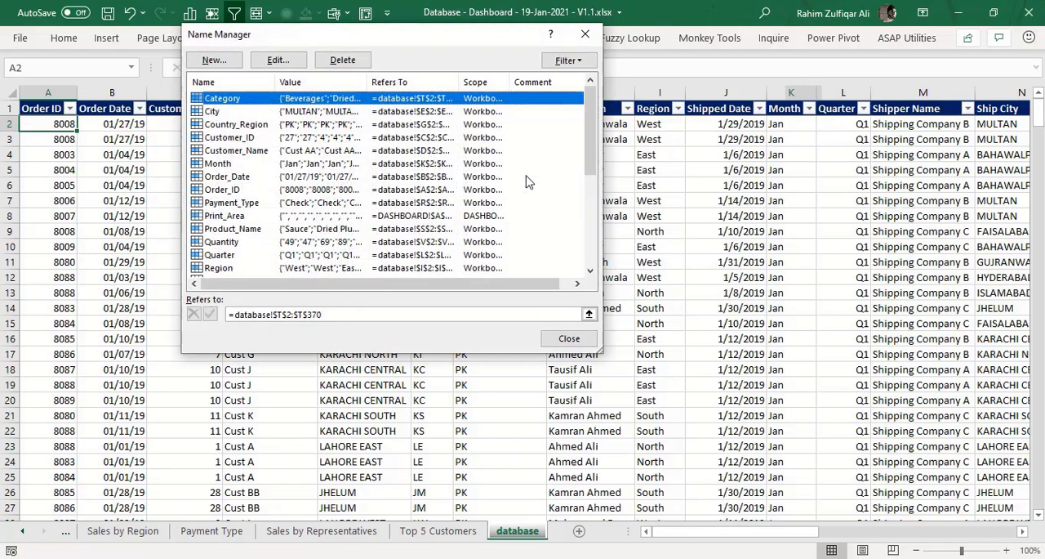
- Review the list of named ranges from Category to Unit_Price and close the Name Manager
{"action": "key", "text": "Down"}
{"action": "key", "text": "Down"}
{"action": "key", "text": "Down"}
{"action": "key", "text": "Down"}
{"action": "key", "text": "Down"}
{"action": "key", "text": "Down"}
{"action": "key", "text": "Down"}
{"action": "key", "text": "Down"}
{"action": "key", "text": "Down"}
{"action": "key", "text": "Down"}
{"action": "key", "text": "Down"}
{"action": "key", "text": "Down"}
{"action": "key", "text": "Down"}
{"action": "key", "text": "Down"}
{"action": "key", "text": "Down"}
{"action": "key", "text": "Down"}
{"action": "key", "text": "Down"}
{"action": "key", "text": "Down"}
{"action": "key", "text": "Down"}
{"action": "key", "text": "Down"}
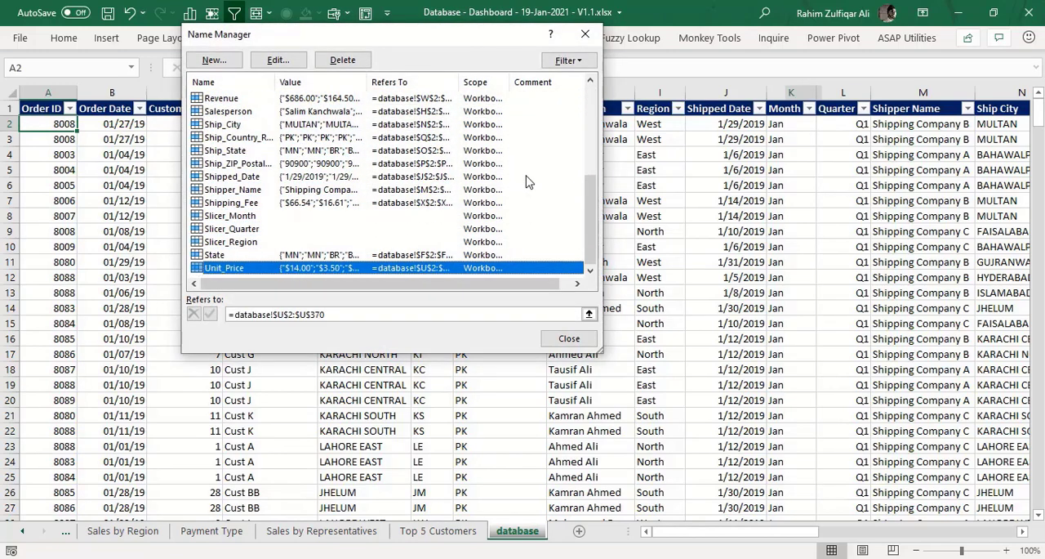
{"action": "key", "text": "Up"}
{"action": "key", "text": "Up"}
{"action": "key", "text": "Up"}
{"action": "key", "text": "Up"}
{"action": "key", "text": "Up"}
{"action": "key", "text": "Up"}
{"action": "key", "text": "Up"}
{"action": "key", "text": "Up"}
{"action": "key", "text": "Up"}
{"action": "key", "text": "Up"}
{"action": "key", "text": "Up"}
{"action": "key", "text": "Up"}
{"action": "key", "text": "Up"}
{"action": "key", "text": "Up"}
{"action": "key", "text": "Up"}
{"action": "key", "text": "Up"}
{"action": "key", "text": "Up"}
{"action": "key", "text": "Up"}
{"action": "key", "text": "Up"}
{"action": "key", "text": "Up"}
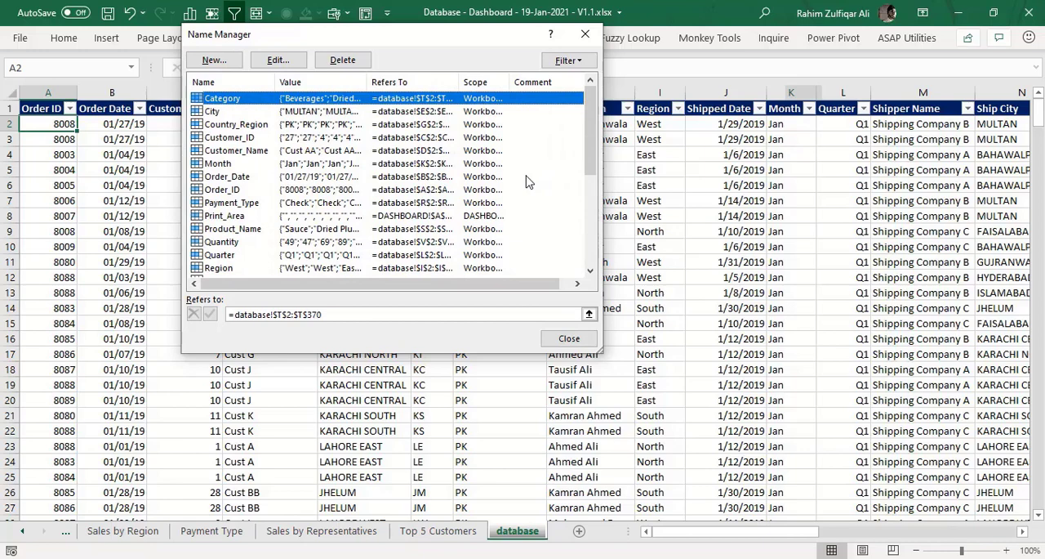
{"action": "key", "text": "Escape"}
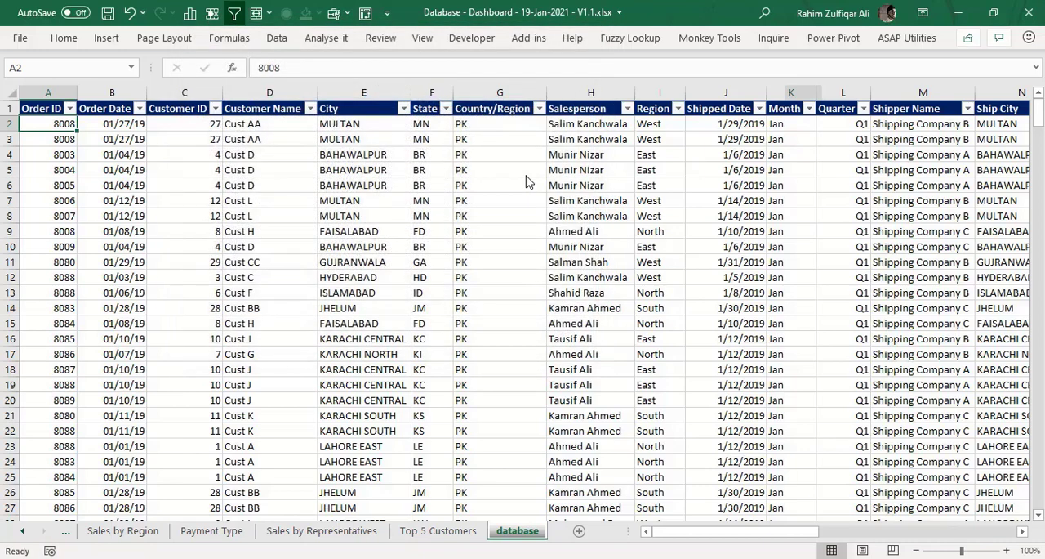
- Go to the Workings sheet and widen column C to make room for the summary labels
{"action": "key", "text": "ctrl+Page_Up"}
{"action": "key", "text": "ctrl+Page_Up"}
{"action": "key", "text": "ctrl+Page_Up"}
{"action": "key", "text": "ctrl+Page_Up"}
{"action": "key", "text": "ctrl+Page_Up"}
{"action": "key", "text": "ctrl+Page_Up"}
{"action": "key", "text": "ctrl+Page_Up"}
{"action": "key", "text": "ctrl+Page_Up"}
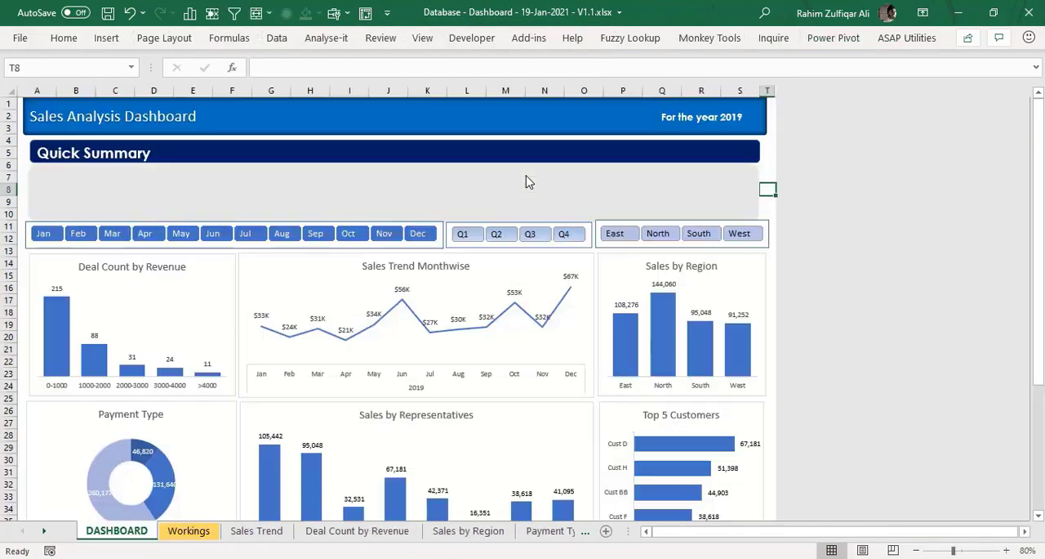
{"action": "key", "text": "ctrl+Page_Down"}
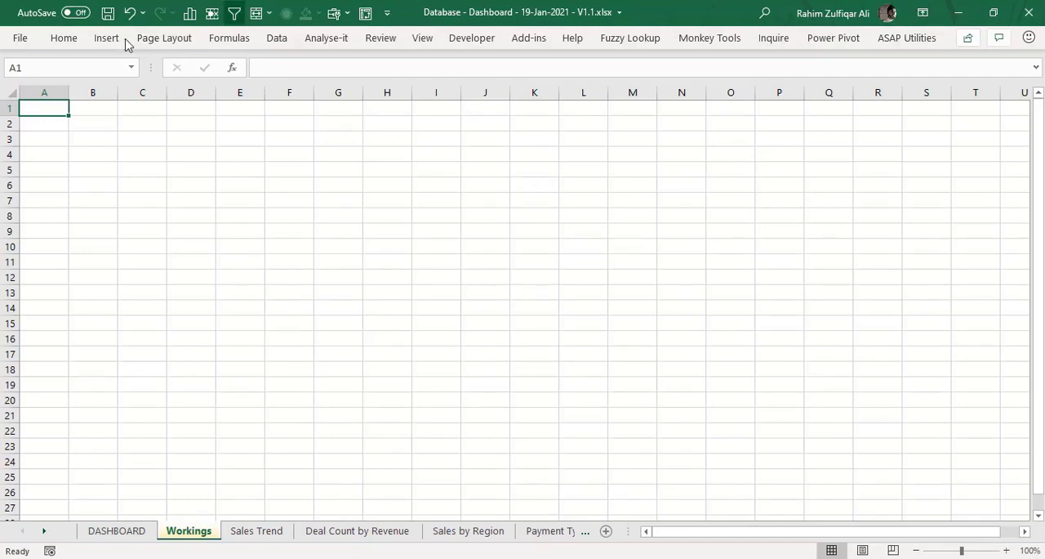
{"action": "left_click_drag", "start_coordinate": [166, 93], "coordinate": [424, 95]}
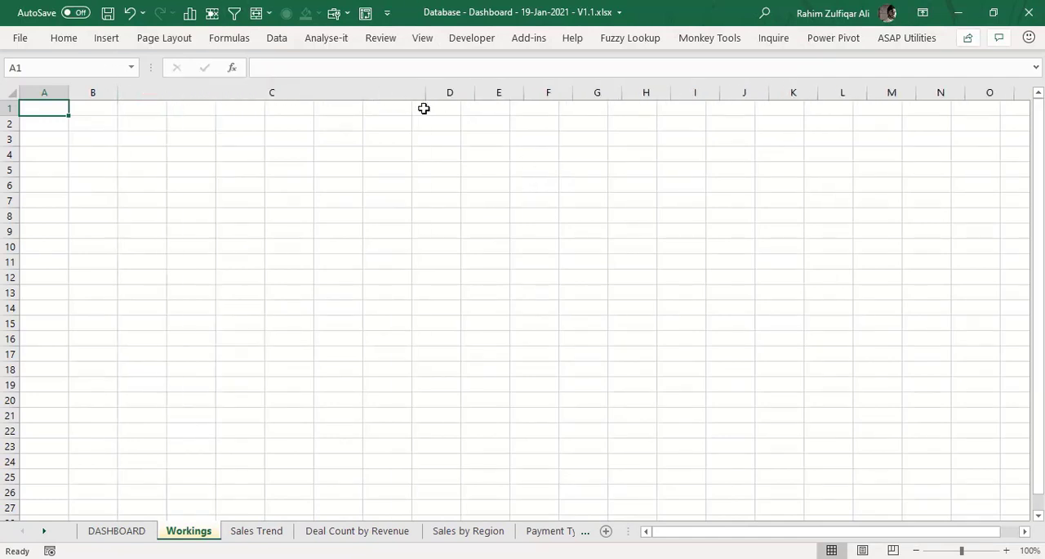
- Enter the label Total Revenue in cell C4 of the Workings sheet
{"action": "left_click", "coordinate": [258, 155]}
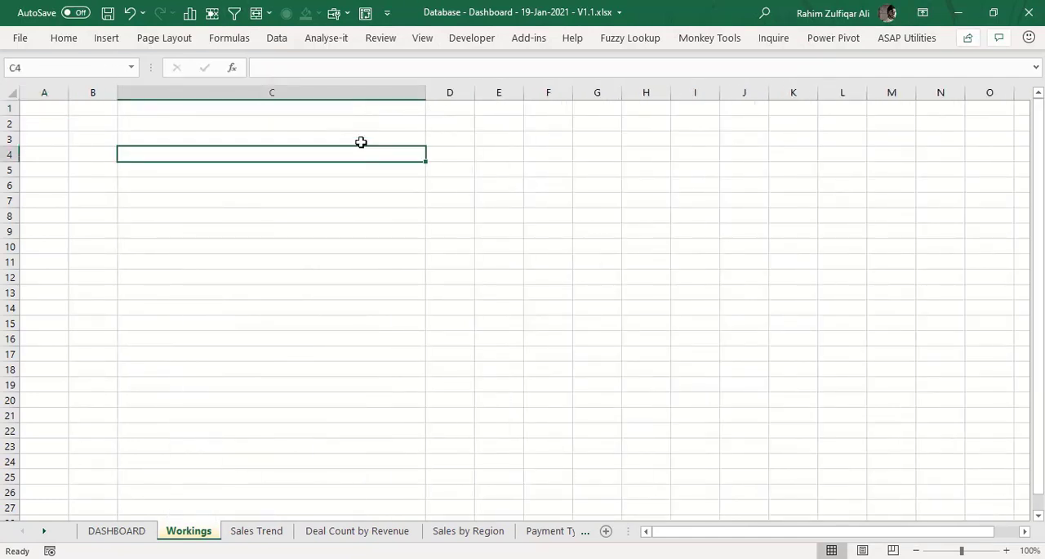
{"action": "type", "text": "Total"}
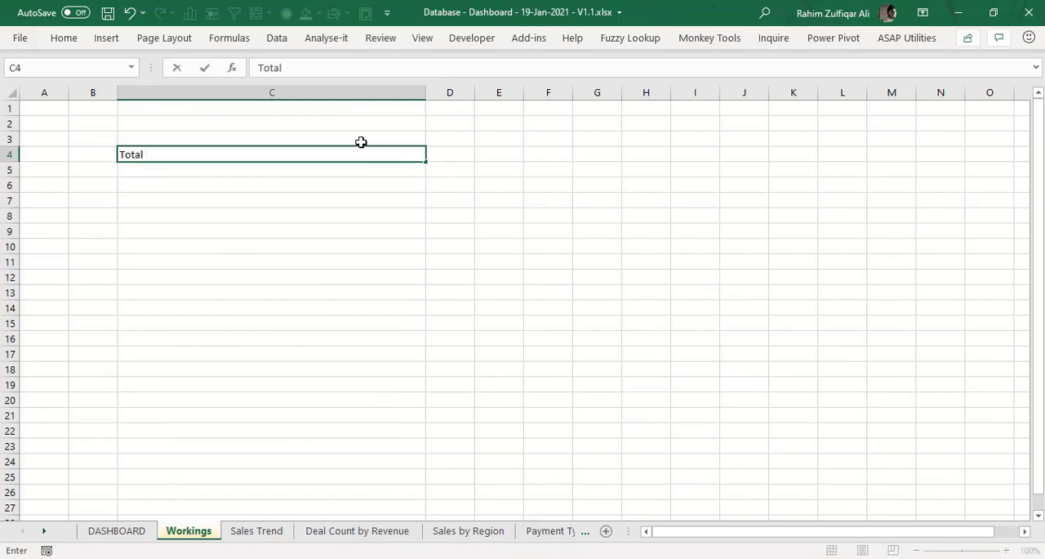
{"action": "type", "text": " Revenue"}
{"action": "key", "text": "Return"}
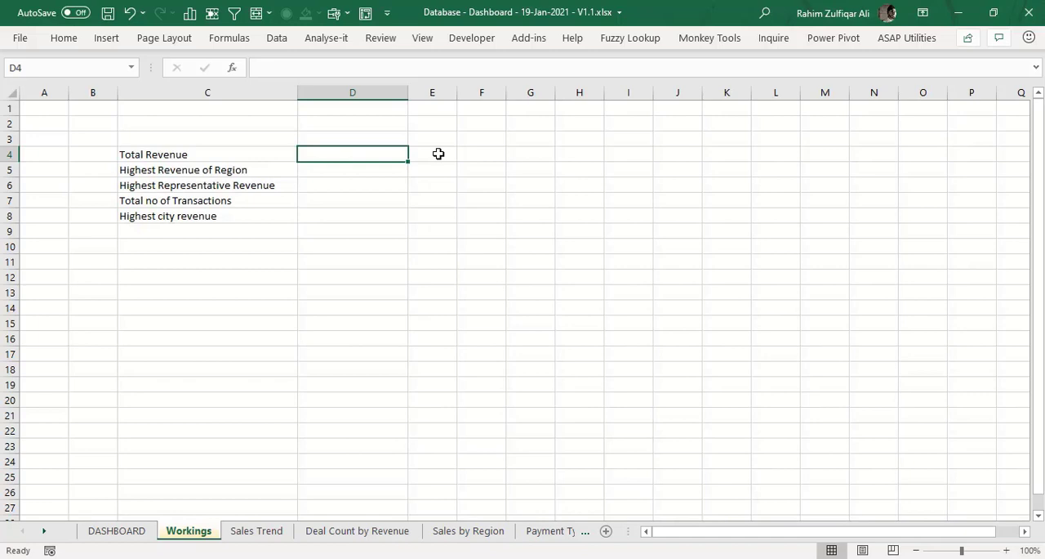
- Calculate the total revenue in D4 with =SUM(Revenue), using the named range
{"action": "type", "text": "=sum"}
{"action": "key", "text": "Tab"}
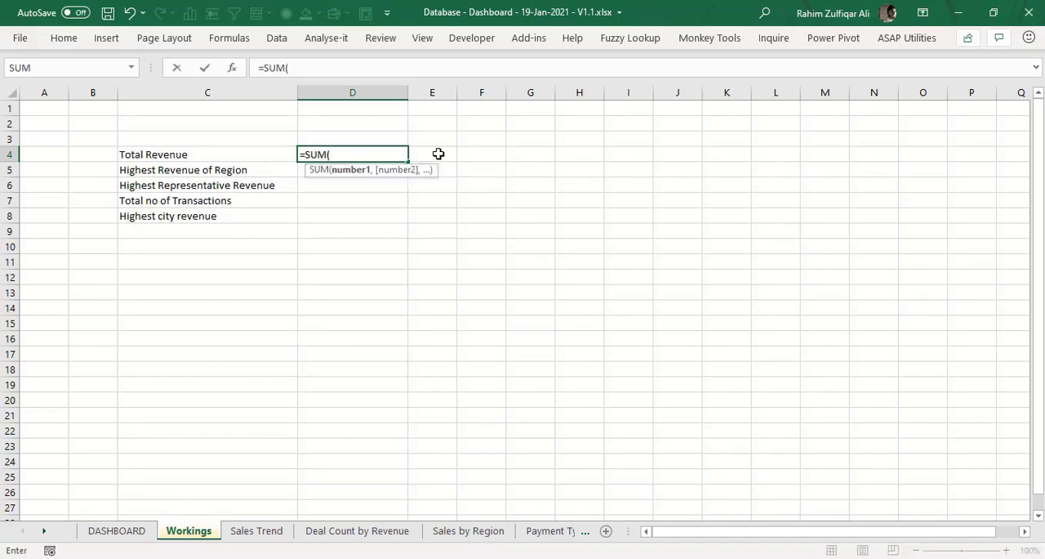
{"action": "type", "text": "re"}
{"action": "key", "text": "Down"}
{"action": "key", "text": "Down"}
{"action": "key", "text": "Down"}
{"action": "key", "text": "Down"}
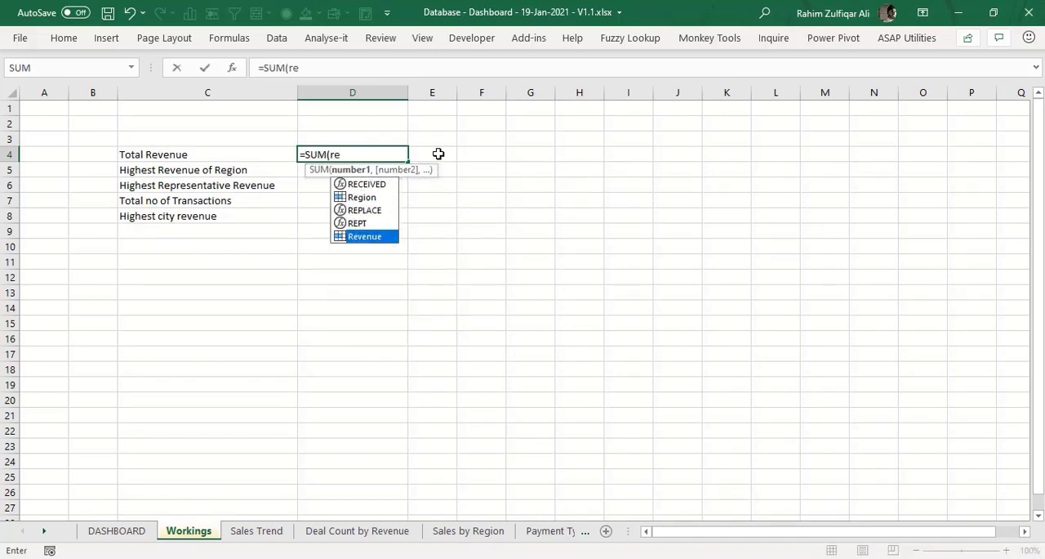
{"action": "key", "text": "Tab"}
{"action": "type", "text": ")"}
{"action": "key", "text": "Return"}
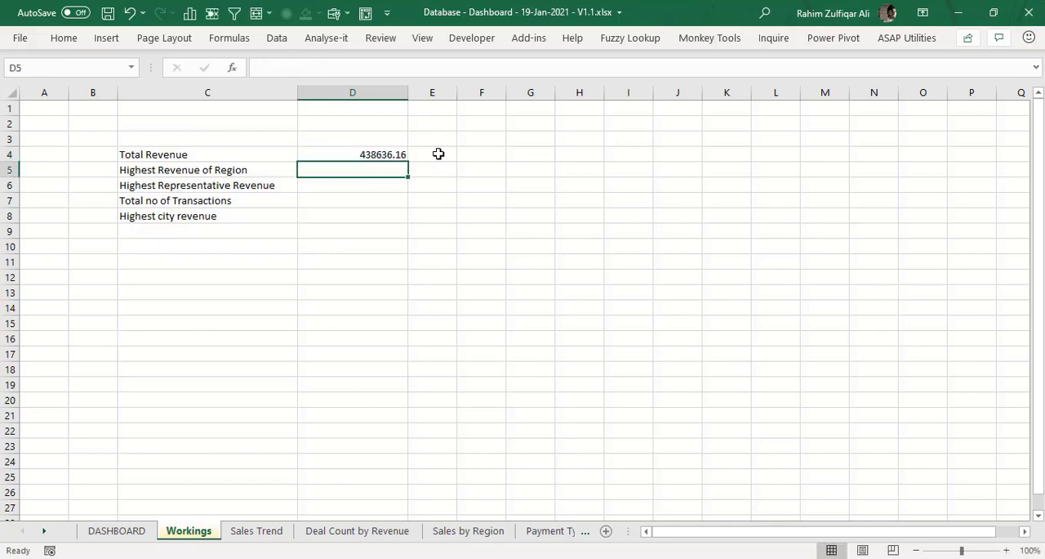
- List the regions East, West, North and South in cells F4 to F7
{"action": "key", "text": "Right"}
{"action": "key", "text": "Right"}
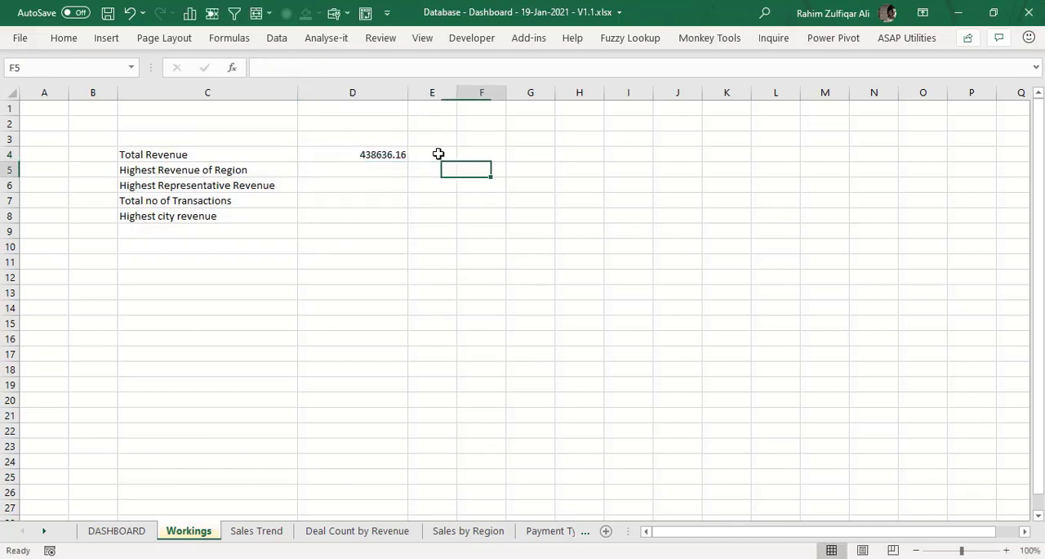
{"action": "key", "text": "Up"}
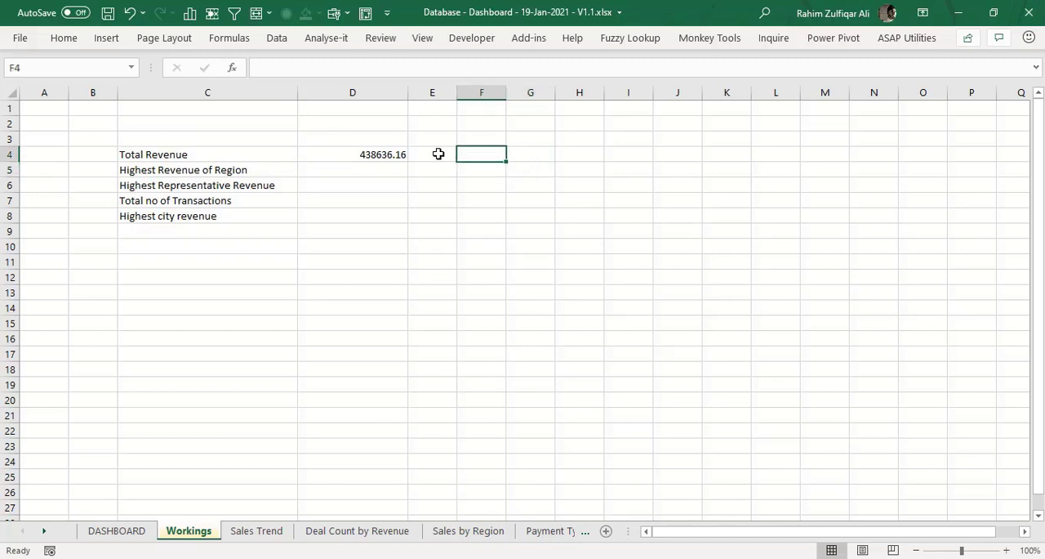
{"action": "type", "text": "East"}
{"action": "key", "text": "Return"}
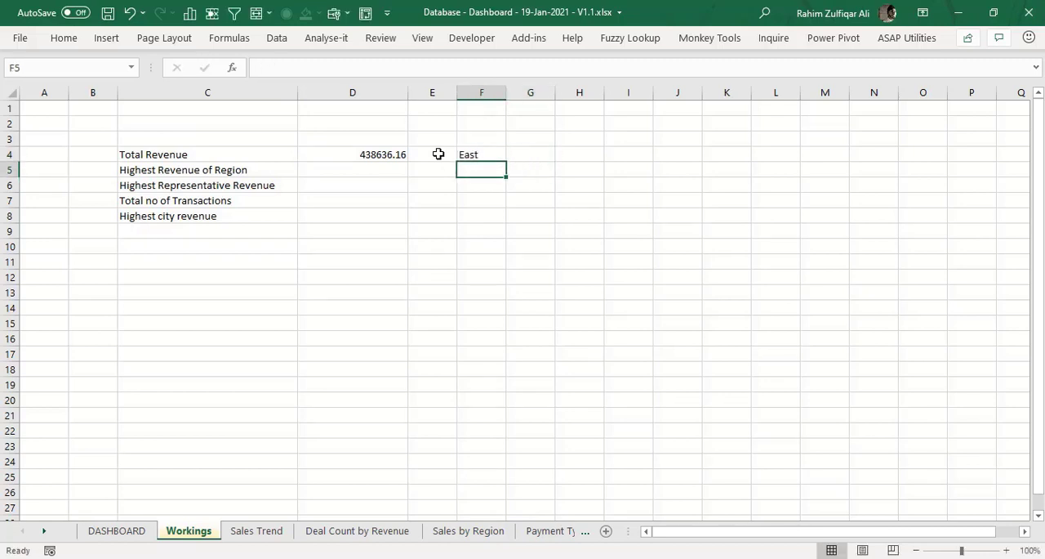
{"action": "type", "text": "West"}
{"action": "key", "text": "Return"}
{"action": "type", "text": "North"}
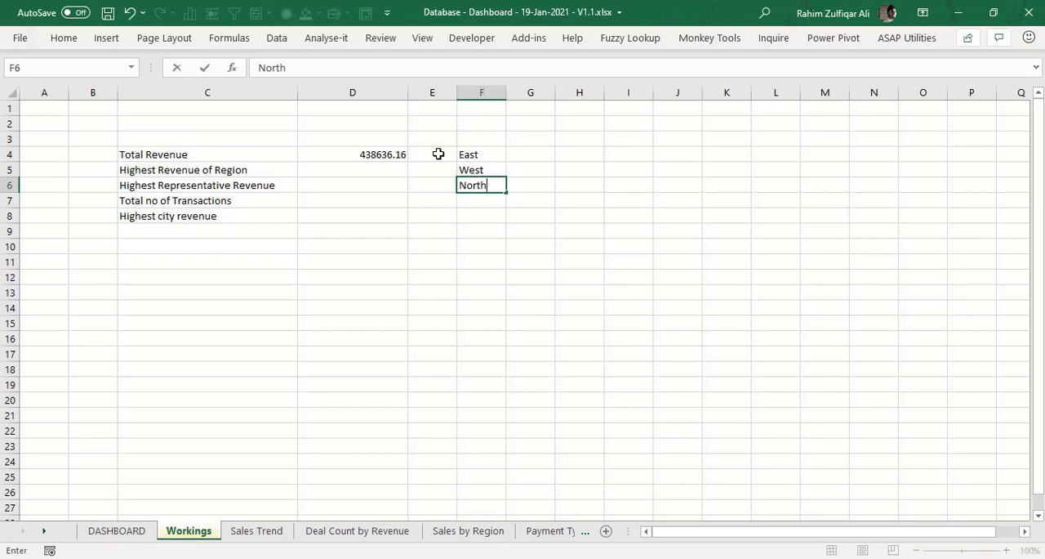
{"action": "key", "text": "Return"}
{"action": "type", "text": "South"}
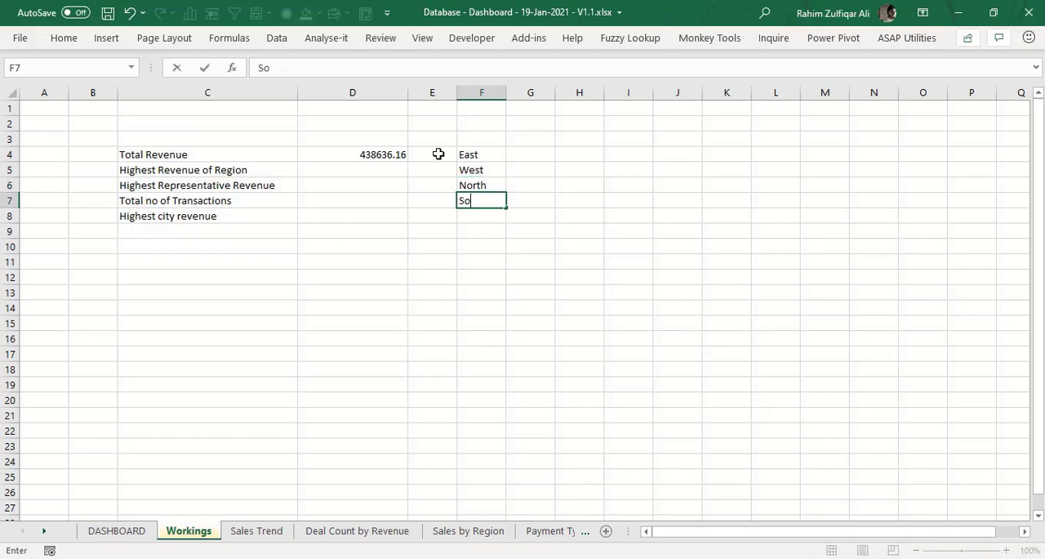
{"action": "key", "text": "Return"}
- Calculate each region's revenue in G4:G7, entering =SUMIFS(Revenue,Region,F4) in G4 and filling it down beside the region names
{"action": "key", "text": "Up"}
{"action": "key", "text": "Up"}
{"action": "key", "text": "Up"}
{"action": "key", "text": "Up"}
{"action": "key", "text": "Right"}
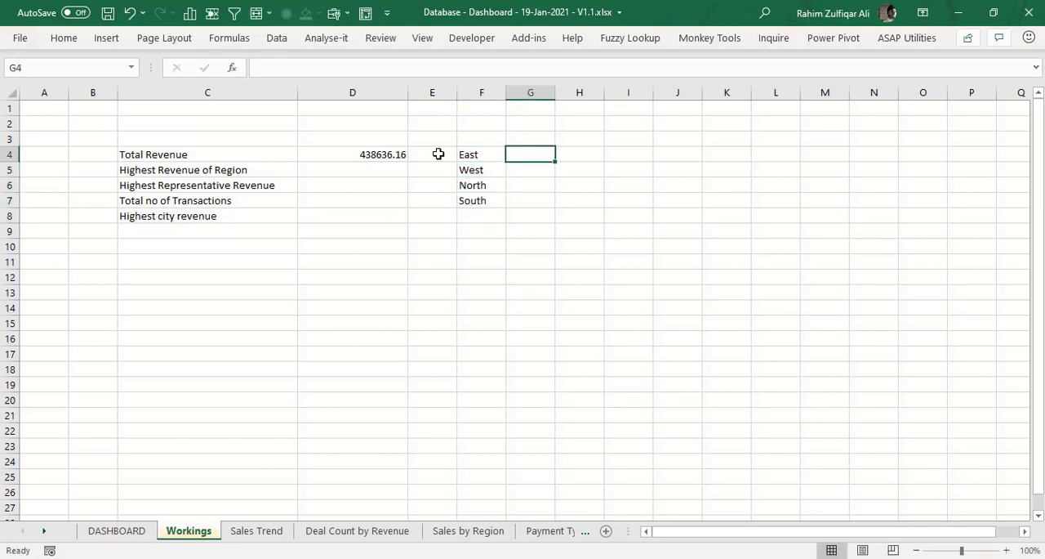
{"action": "type", "text": "=sumifs"}
{"action": "key", "text": "Tab"}
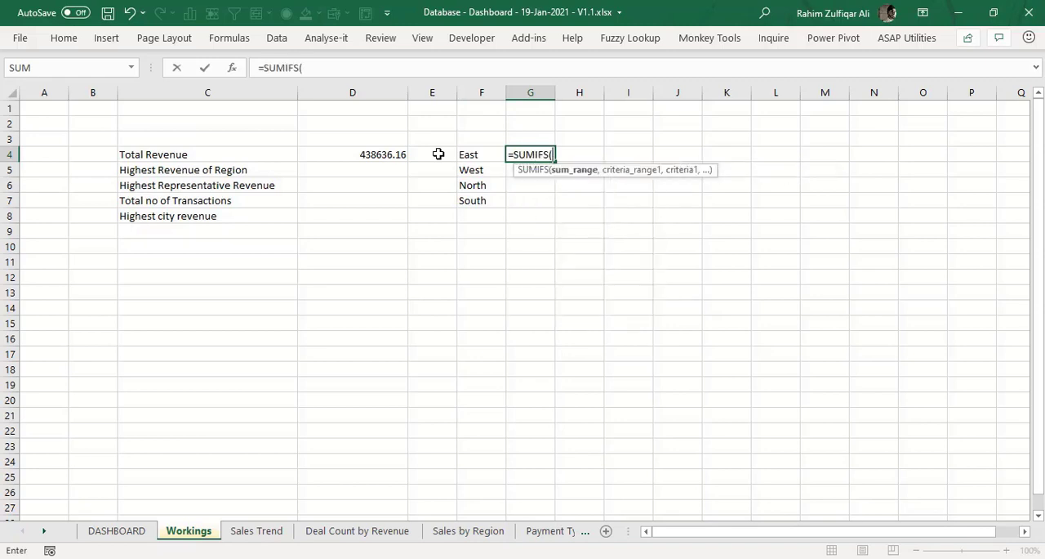
{"action": "type", "text": "re"}
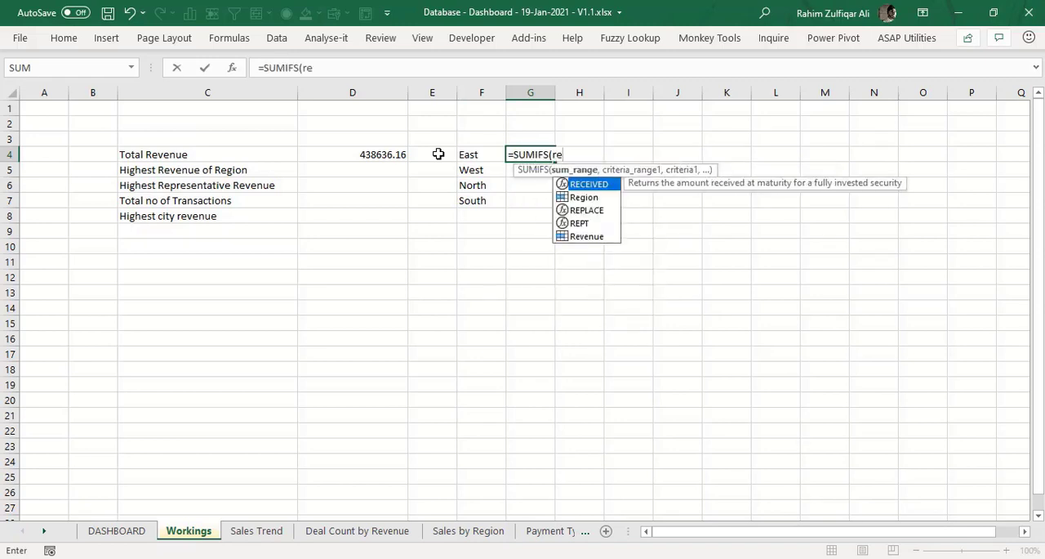
{"action": "key", "text": "Down"}
{"action": "key", "text": "Down"}
{"action": "key", "text": "Down"}
{"action": "key", "text": "Down"}
{"action": "key", "text": "Tab"}
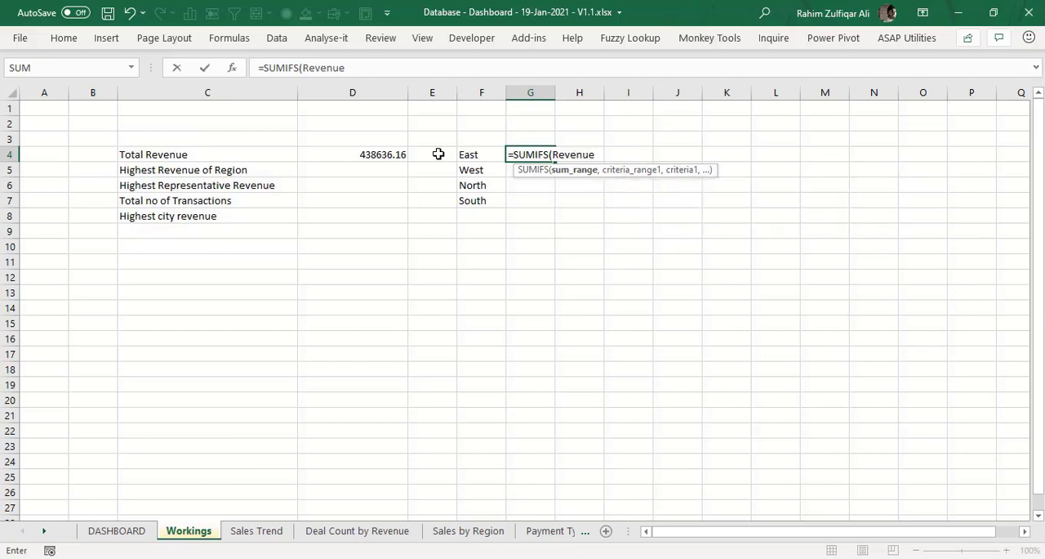
{"action": "type", "text": ","}
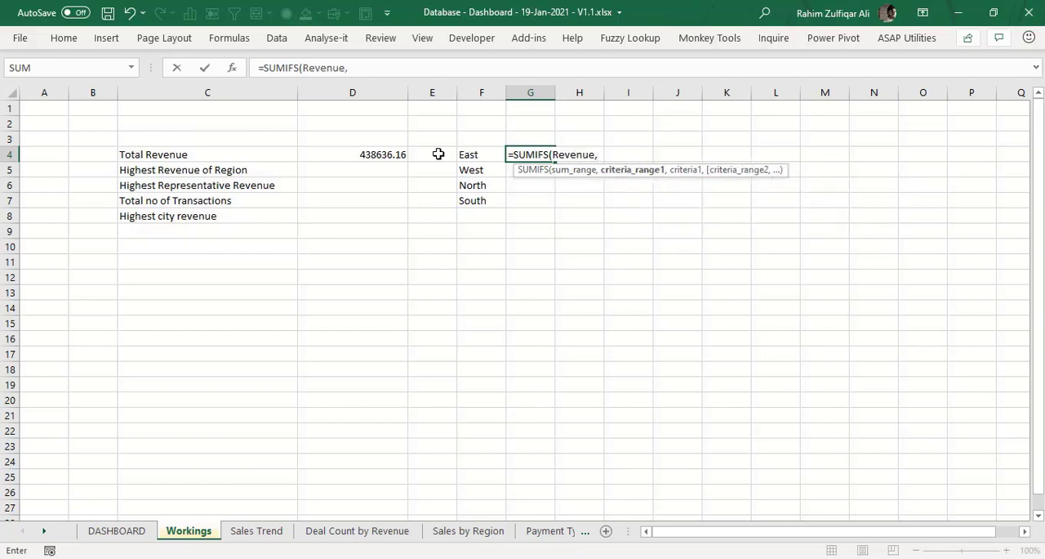
{"action": "type", "text": "regio"}
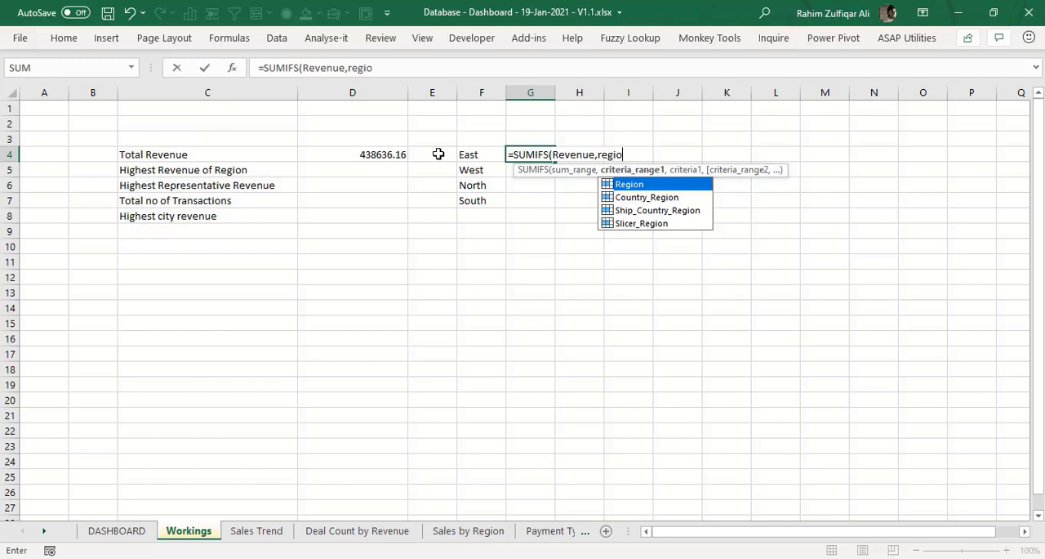
{"action": "key", "text": "Tab"}
{"action": "type", "text": ","}
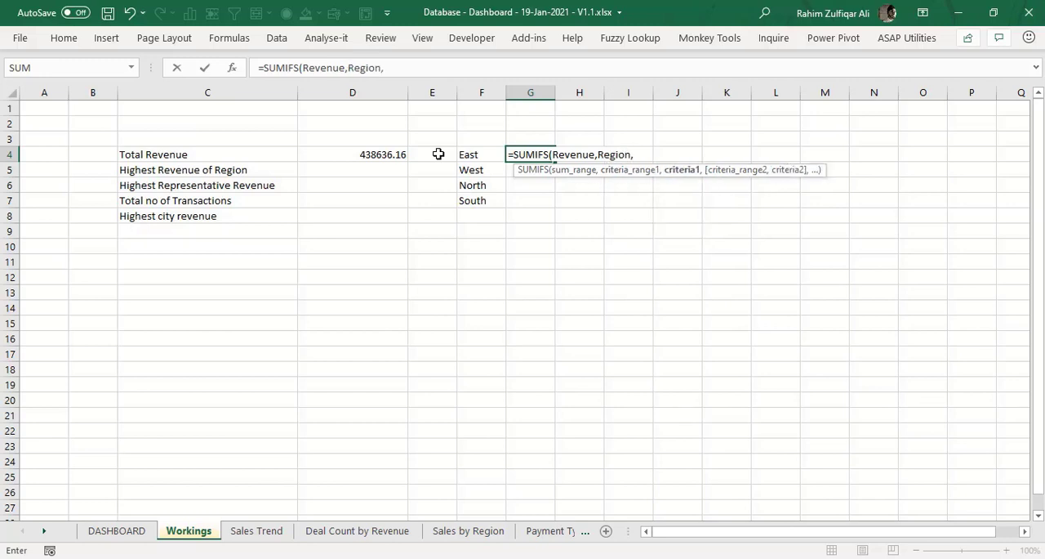
{"action": "key", "text": "Left"}
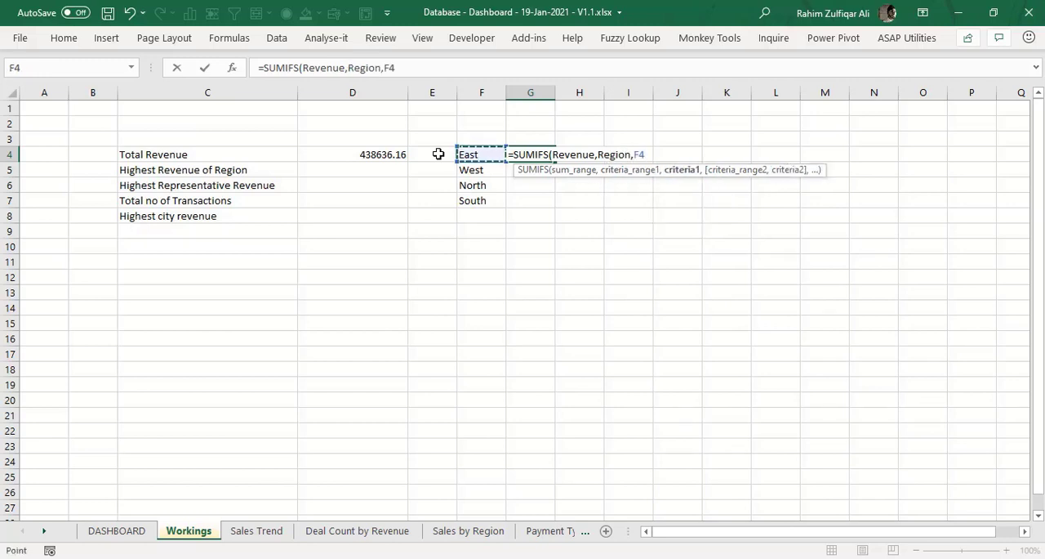
{"action": "key", "text": "ctrl+Return"}
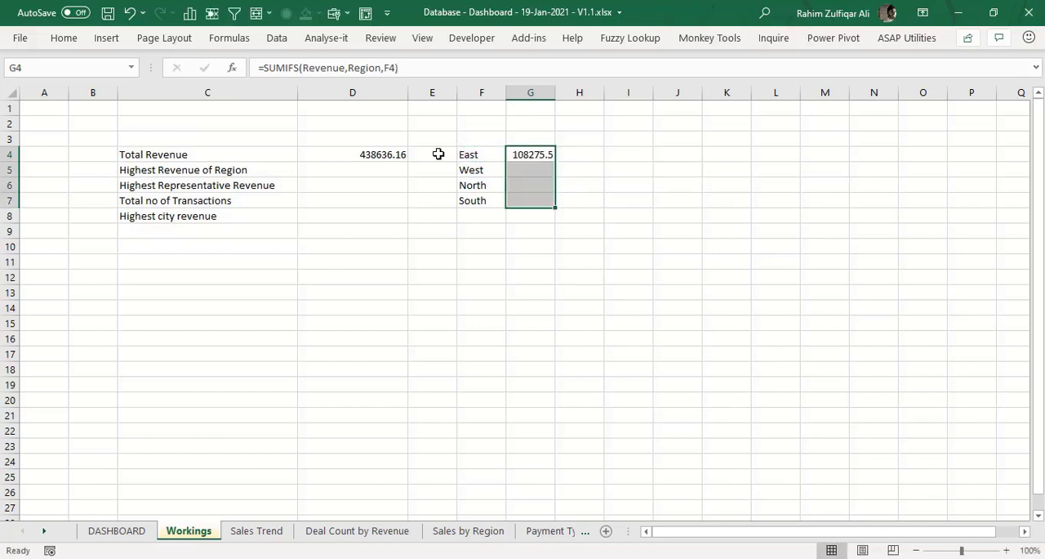
- Calculate the Highest Revenue of Region in D5 with =MAX(G4:G7)
{"action": "key", "text": "Left"}
{"action": "key", "text": "Left"}
{"action": "key", "text": "Left"}
{"action": "key", "text": "Left"}
{"action": "key", "text": "Down"}
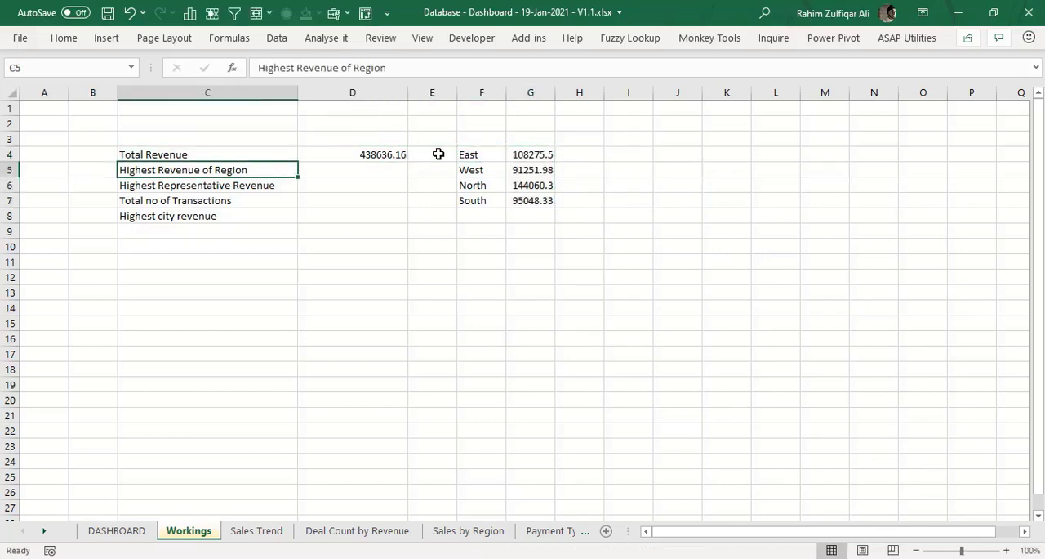
{"action": "key", "text": "Right"}
{"action": "type", "text": "=max"}
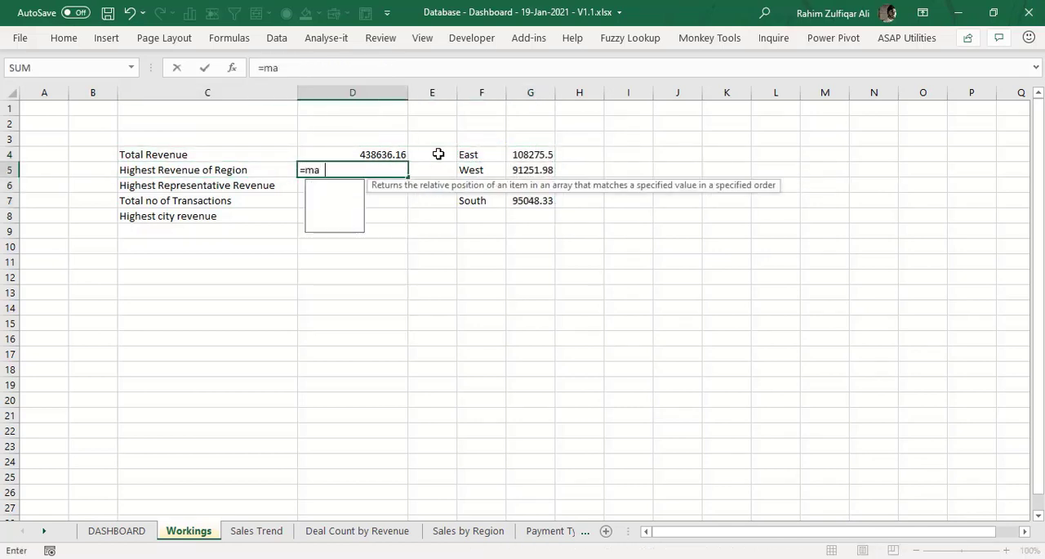
{"action": "key", "text": "Tab"}
{"action": "key", "text": "Right"}
{"action": "key", "text": "Right"}
{"action": "key", "text": "Right"}
{"action": "key", "text": "Up"}
{"action": "key", "text": "ctrl+shift+Down"}
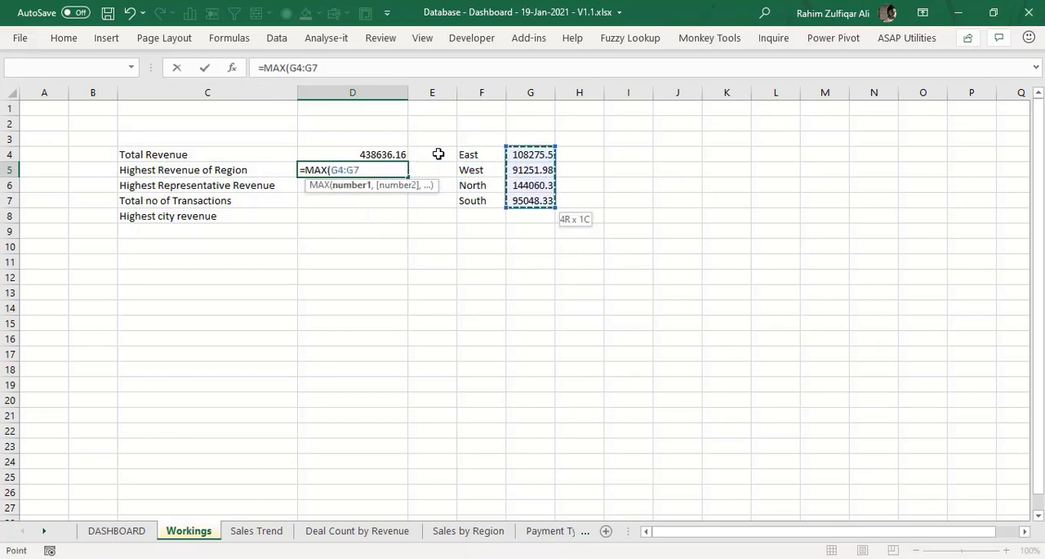
{"action": "key", "text": "Return"}
{"action": "key", "text": "Up"}
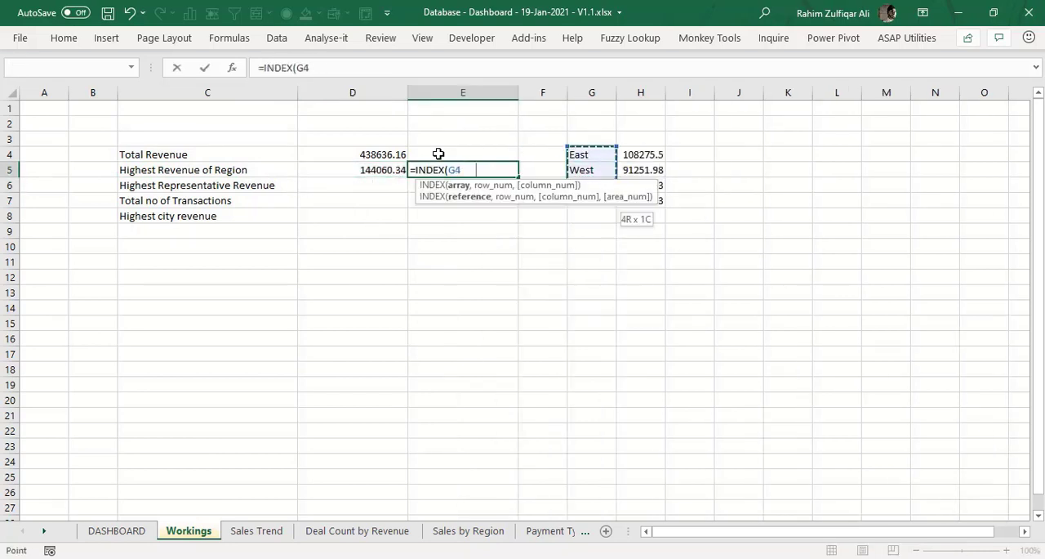
- Look up the name of the highest-revenue region in E5 with =INDEX(G4:G7,MATCH(D5,H4:H7,0))
{"action": "key", "text": "ctrl+shift+Down"}
{"action": "type", "text": ",,"}
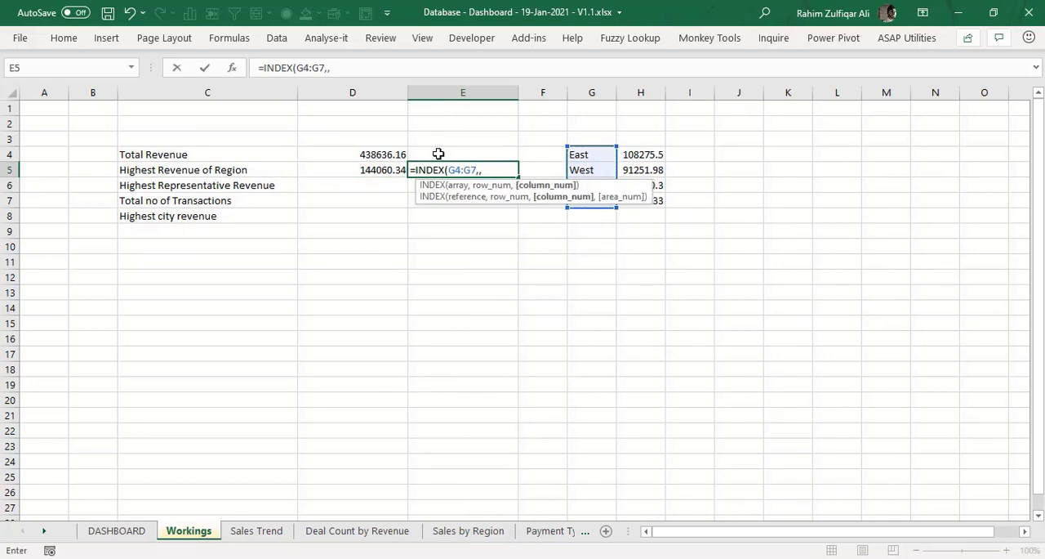
{"action": "key", "text": "BackSpace"}
{"action": "type", "text": "matc"}
{"action": "key", "text": "Tab"}
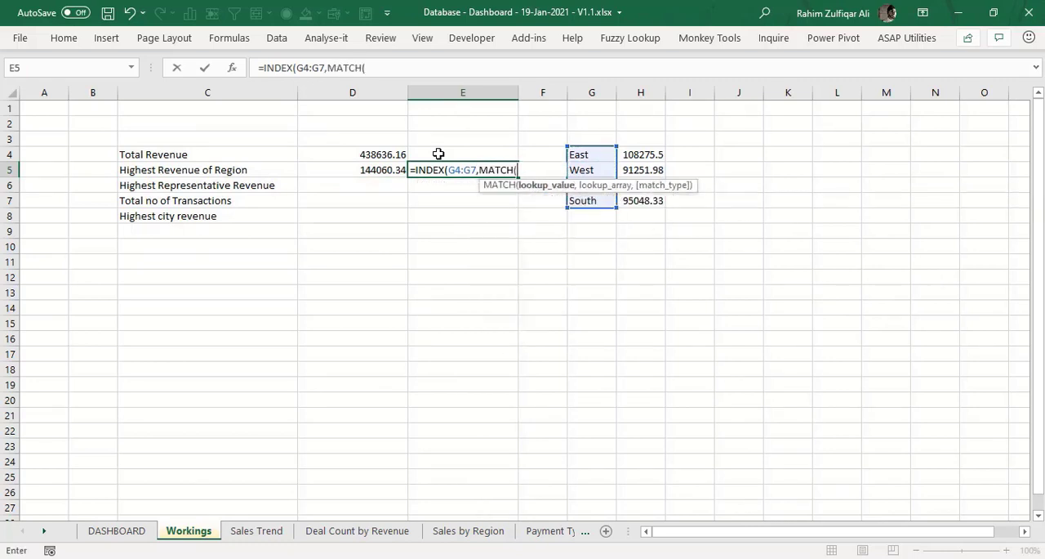
{"action": "key", "text": "Left"}
{"action": "type", "text": ","}
{"action": "key", "text": "Right"}
{"action": "key", "text": "Right"}
{"action": "key", "text": "Right"}
{"action": "key", "text": "Up"}
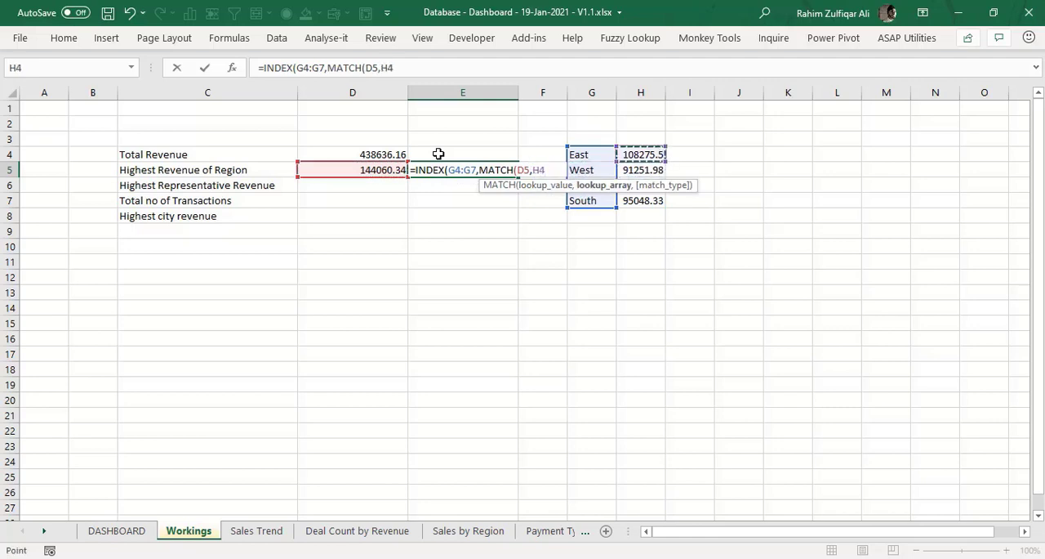
{"action": "key", "text": "shift+Down"}
{"action": "key", "text": "shift+Down"}
{"action": "key", "text": "shift+Down"}
{"action": "type", "text": ",0"}
{"action": "key", "text": "Return"}
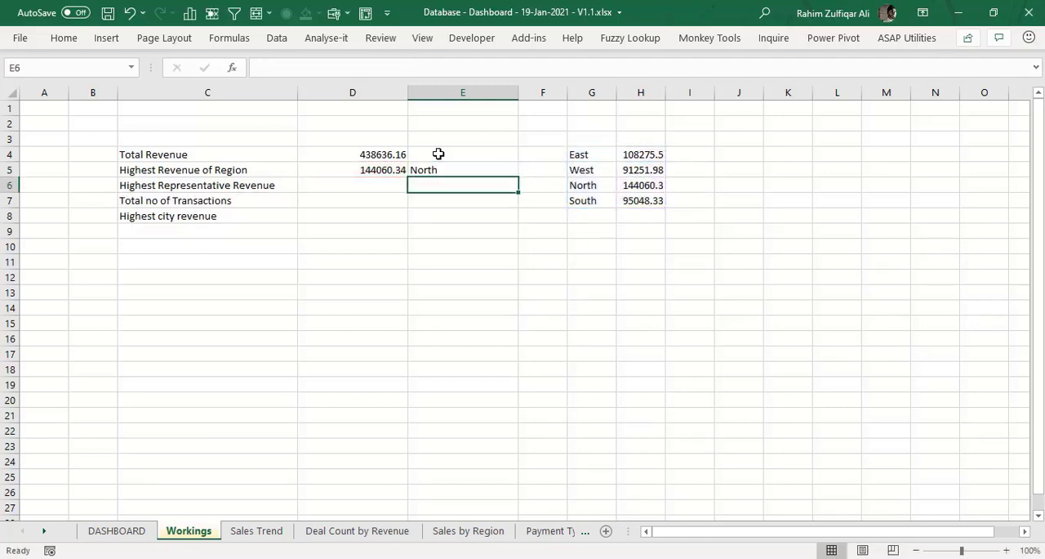
- Examine the highest-region formulas in D5 and E5 and the ranges they refer to
{"action": "key", "text": "Up"}
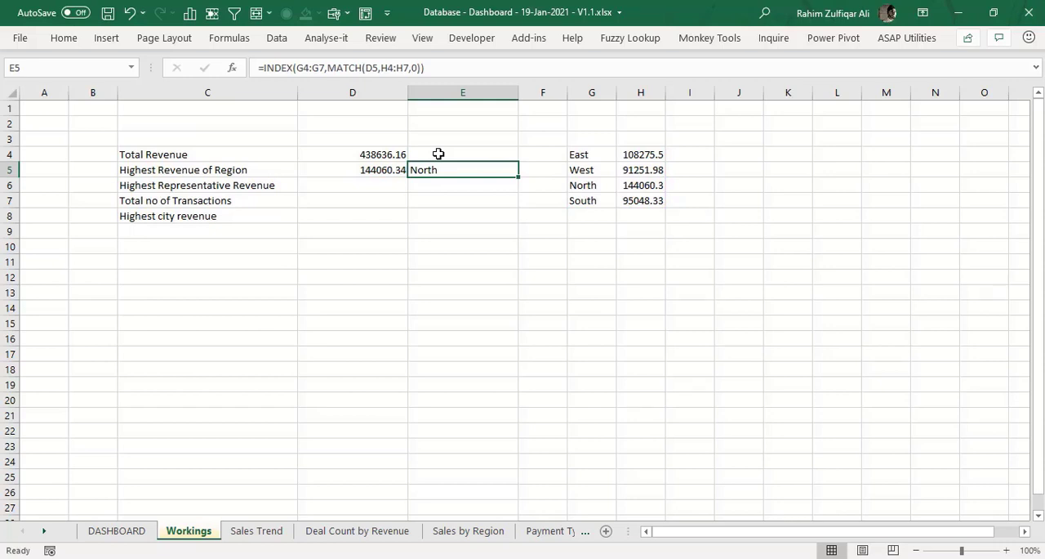
{"action": "key", "text": "Left"}
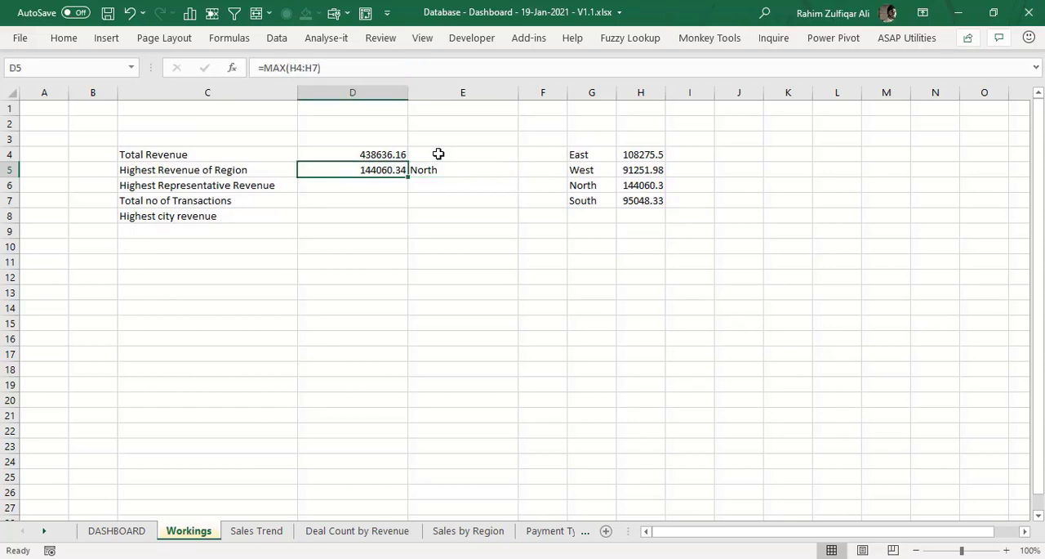
{"action": "key", "text": "Right"}
{"action": "key", "text": "F2"}
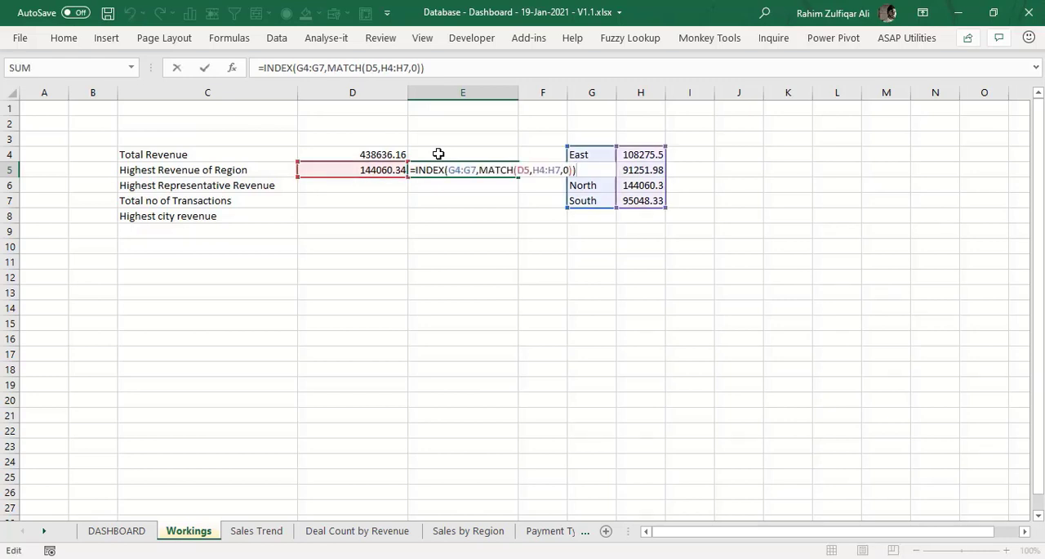
{"action": "key", "text": "Escape"}
{"action": "key", "text": "Left"}
{"action": "key", "text": "F2"}
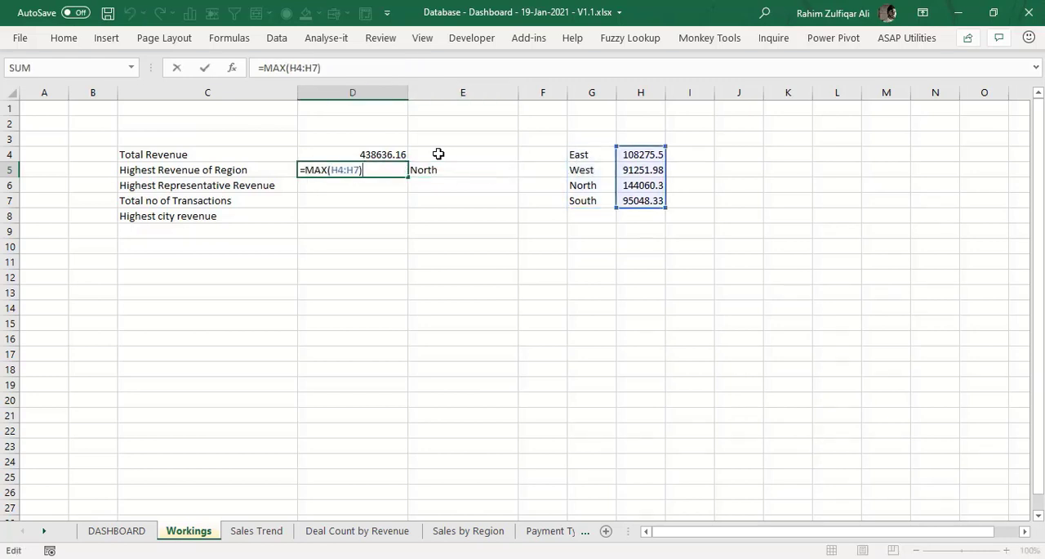
{"action": "key", "text": "Escape"}
- Review the revenue formulas beside the region names in H4 to H7
{"action": "key", "text": "Right"}
{"action": "key", "text": "Right"}
{"action": "key", "text": "Right"}
{"action": "key", "text": "Up"}
{"action": "key", "text": "Right"}
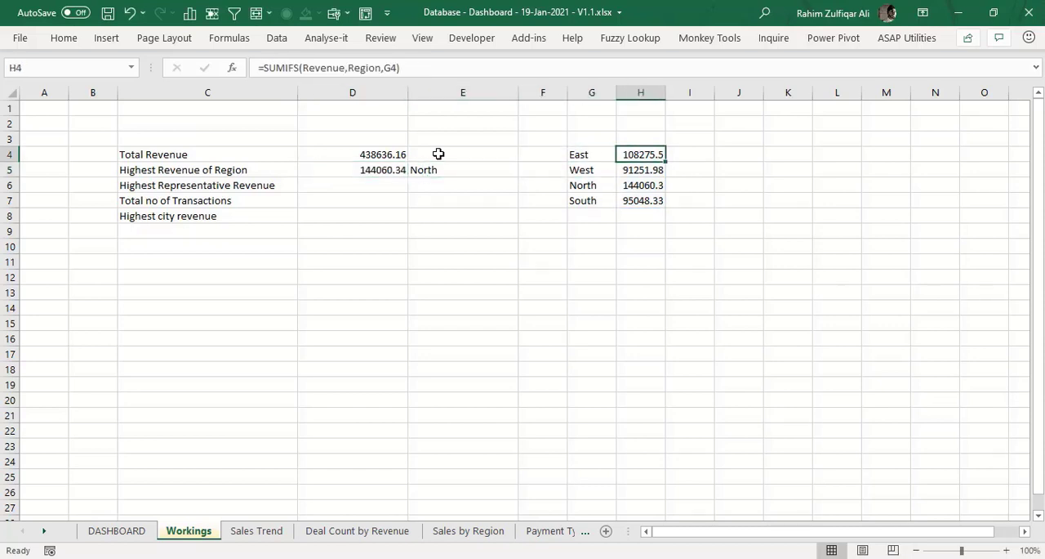
{"action": "key", "text": "Down"}
{"action": "key", "text": "Down"}
{"action": "key", "text": "Down"}
{"action": "key", "text": "Up"}
{"action": "key", "text": "Up"}
{"action": "key", "text": "Up"}
{"action": "key", "text": "Down"}
{"action": "key", "text": "Down"}
{"action": "key", "text": "Down"}
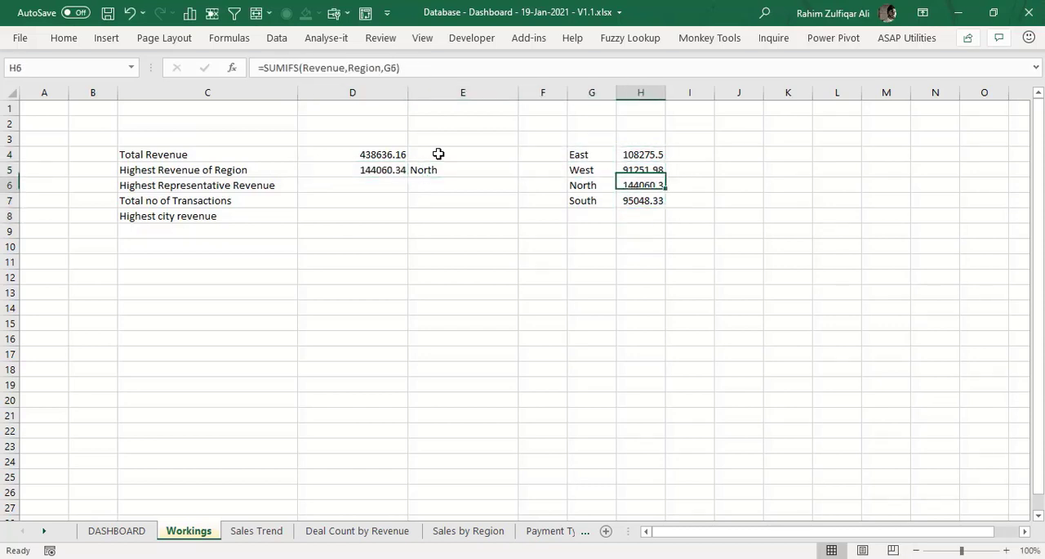
{"action": "key", "text": "Up"}
{"action": "key", "text": "Left"}
{"action": "key", "text": "Left"}
{"action": "key", "text": "Left"}
{"action": "key", "text": "Left"}
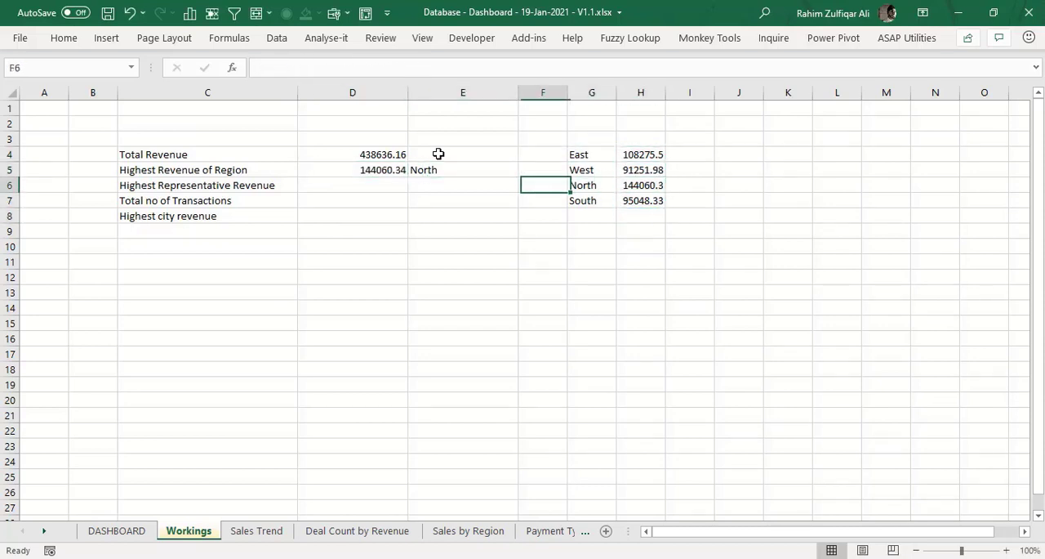
- Recheck how the MAX formula in D5 and the INDEX/MATCH lookup in E5 use the region table
{"action": "key", "text": "Up"}
{"action": "key", "text": "Right"}
{"action": "key", "text": "F2"}
{"action": "key", "text": "Escape"}
{"action": "key", "text": "Left"}
{"action": "key", "text": "F2"}
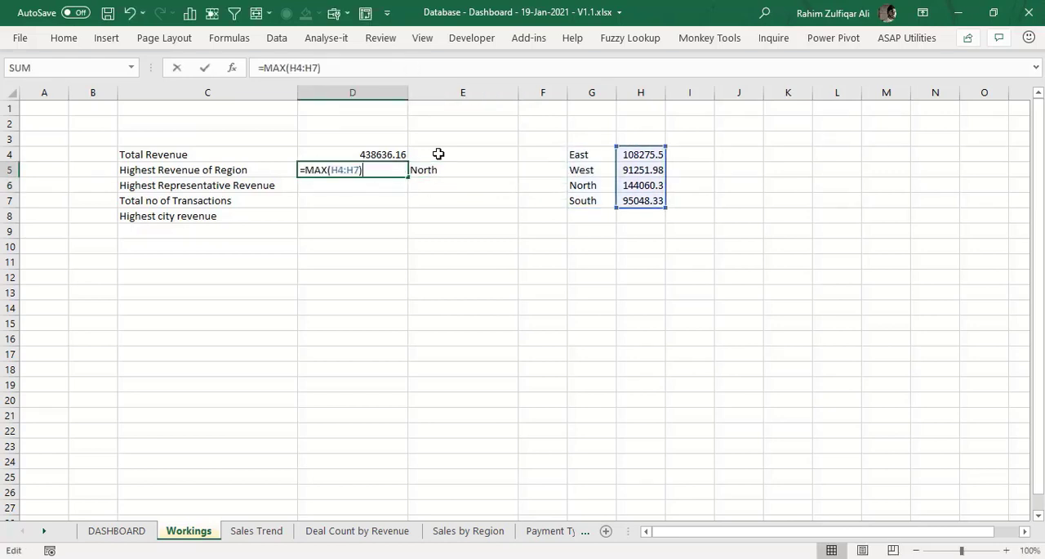
{"action": "key", "text": "Escape"}
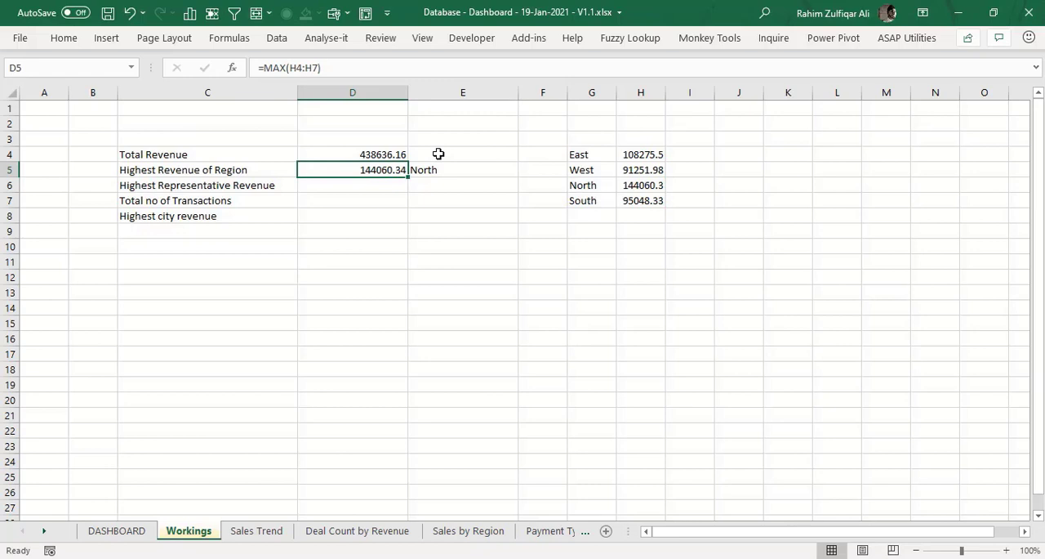
{"action": "key", "text": "Right"}
{"action": "key", "text": "F2"}
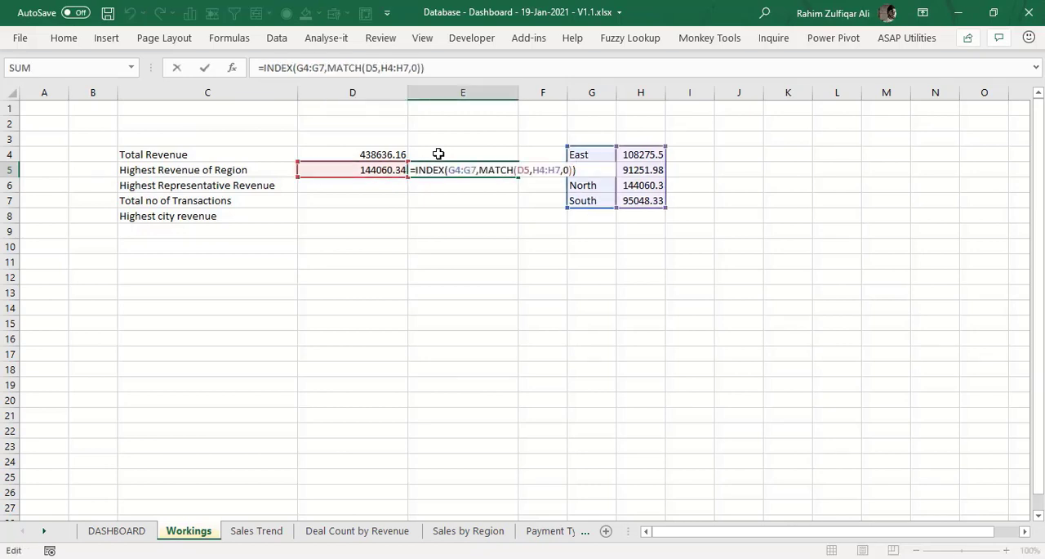
{"action": "key", "text": "Escape"}
{"action": "key", "text": "Left"}
{"action": "key", "text": "F2"}
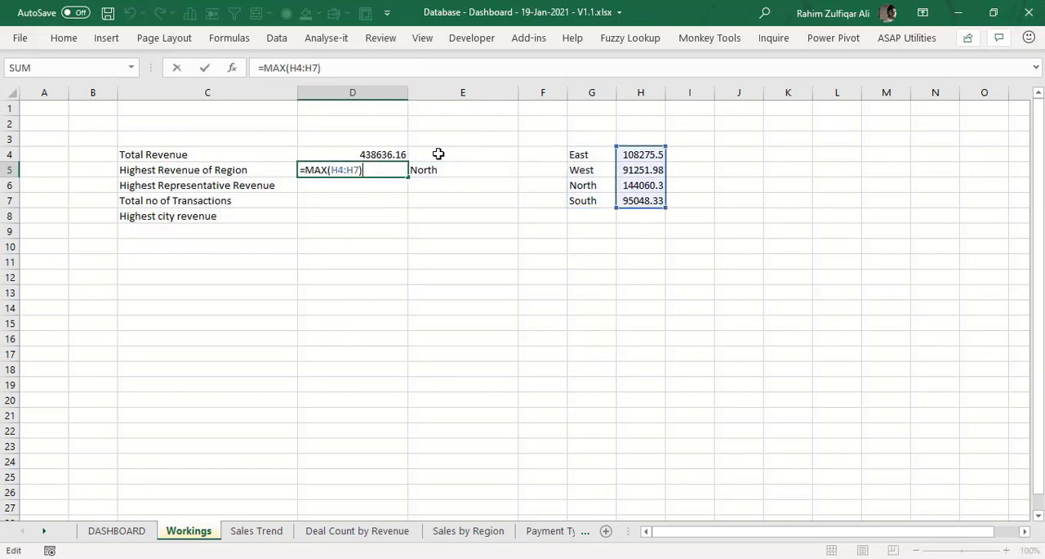
{"action": "key", "text": "Escape"}
- Inspect the SUMIFS formulas for East and West in H4 and H5
{"action": "key", "text": "Right"}
{"action": "key", "text": "Right"}
{"action": "key", "text": "Right"}
{"action": "key", "text": "Right"}
{"action": "key", "text": "Up"}
{"action": "key", "text": "F2"}
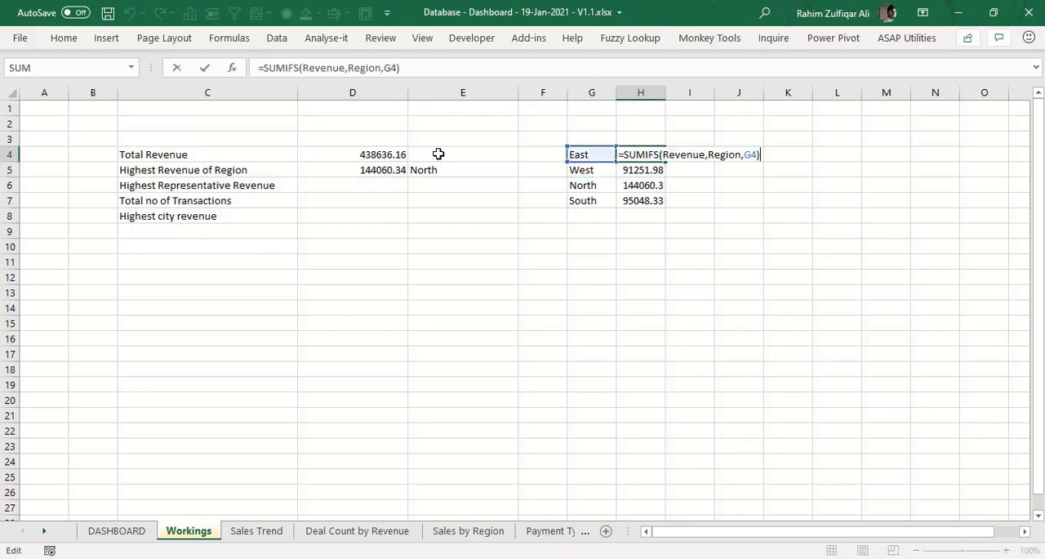
{"action": "key", "text": "Escape"}
{"action": "key", "text": "Down"}
{"action": "key", "text": "F2"}
{"action": "key", "text": "Escape"}
{"action": "key", "text": "Left"}
{"action": "key", "text": "Left"}
{"action": "key", "text": "Left"}
{"action": "key", "text": "Left"}
{"action": "key", "text": "Left"}
{"action": "key", "text": "Down"}
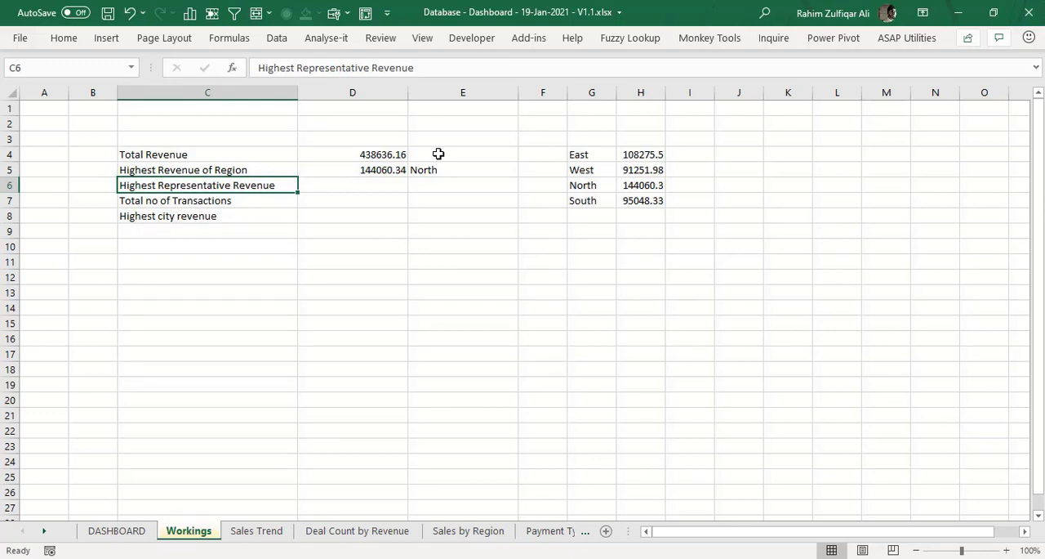
{"action": "key", "text": "Right"}
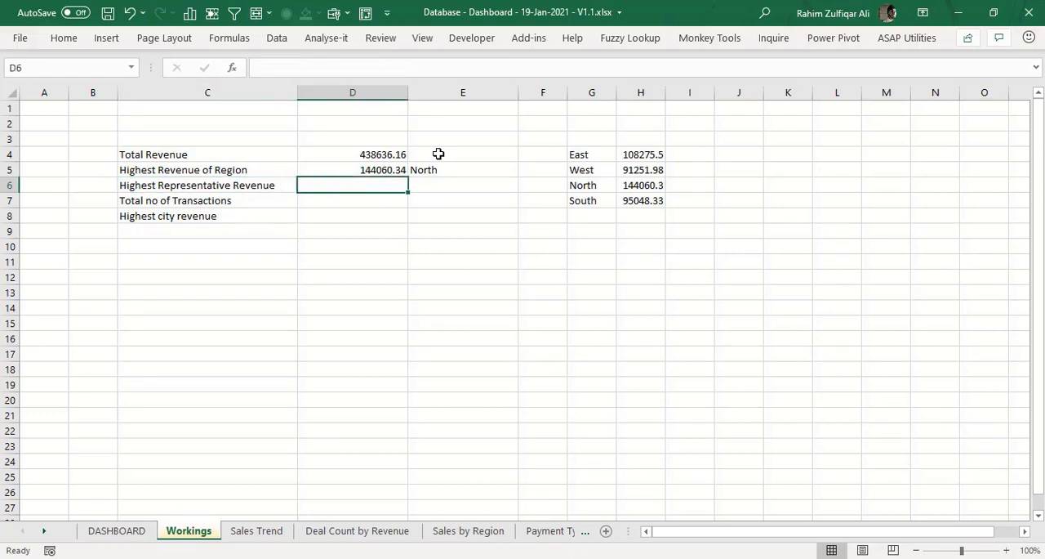
{"action": "key", "text": "Up"}
{"action": "key", "text": "Right"}
{"action": "key", "text": "Right"}
{"action": "key", "text": "Right"}
{"action": "key", "text": "Right"}
{"action": "key", "text": "Right"}
{"action": "key", "text": "Right"}
{"action": "key", "text": "Right"}
{"action": "key", "text": "Right"}
{"action": "key", "text": "Up"}
{"action": "key", "text": "Left"}
{"action": "key", "text": "Left"}
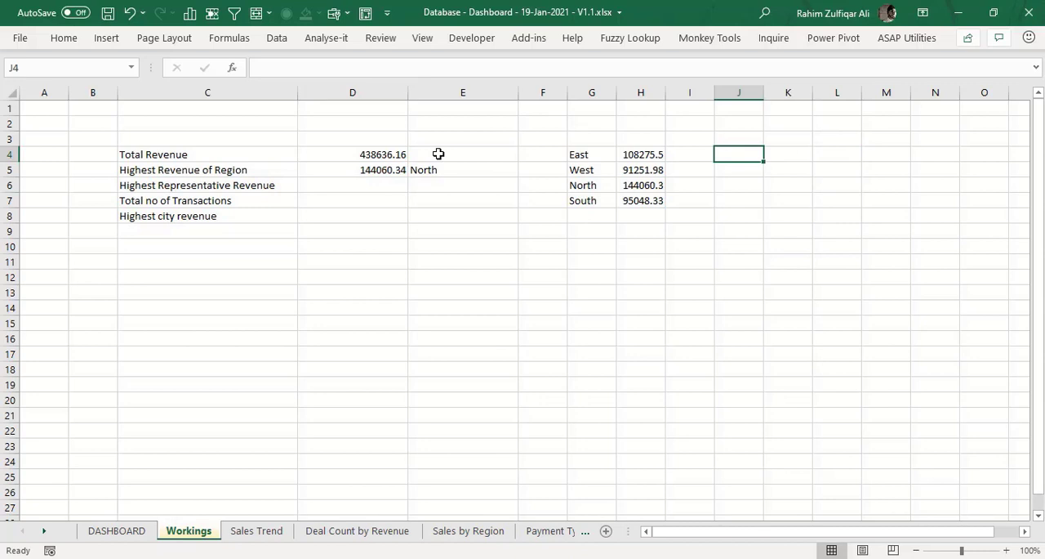
- Calculate the Total no of Transactions in D7 with =COUNTA(Order_ID)
{"action": "key", "text": "Left"}
{"action": "key", "text": "Left"}
{"action": "key", "text": "Left"}
{"action": "key", "text": "Left"}
{"action": "key", "text": "Left"}
{"action": "key", "text": "Left"}
{"action": "key", "text": "Down"}
{"action": "key", "text": "Down"}
{"action": "key", "text": "Down"}
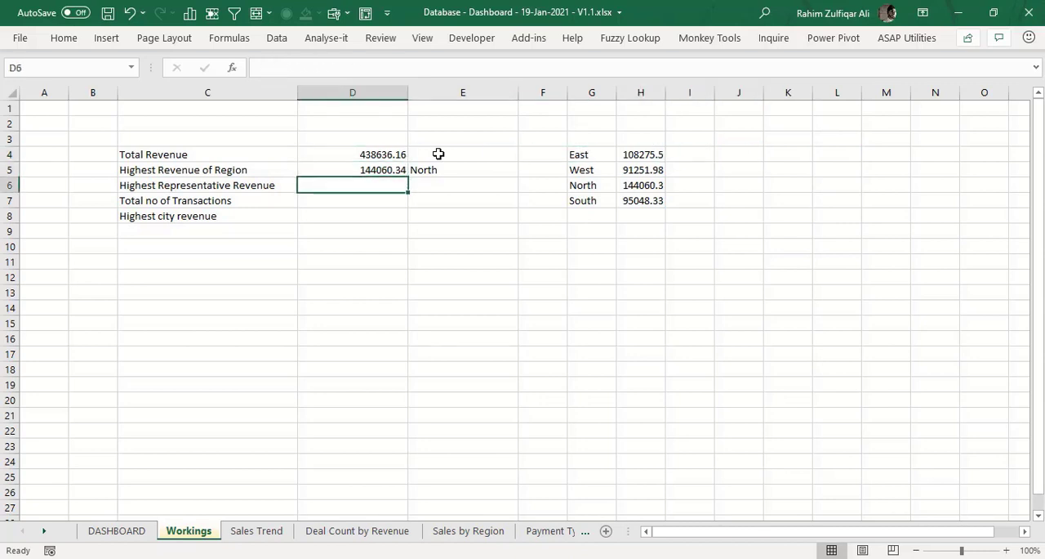
{"action": "type", "text": "=coun"}
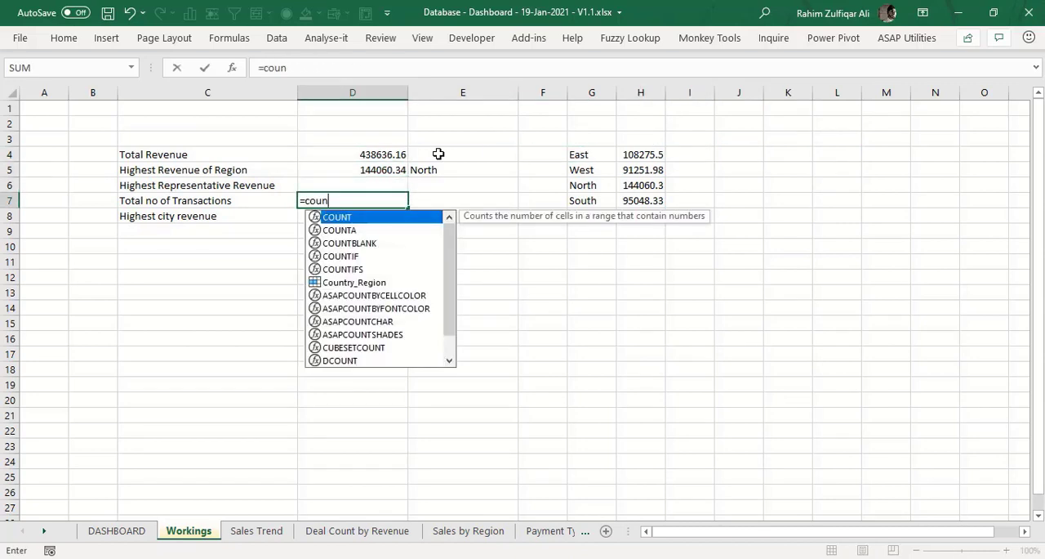
{"action": "key", "text": "Down"}
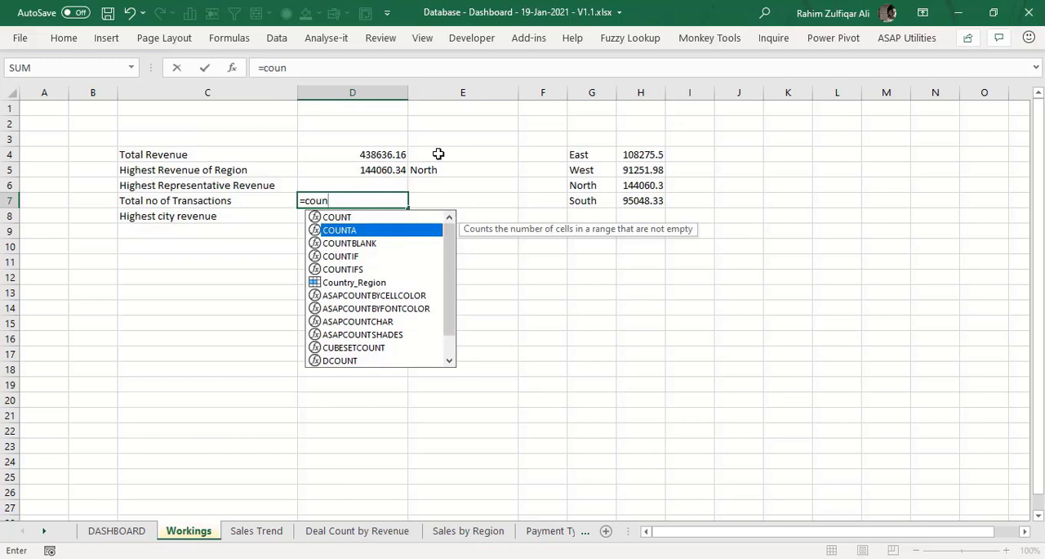
{"action": "key", "text": "Tab"}
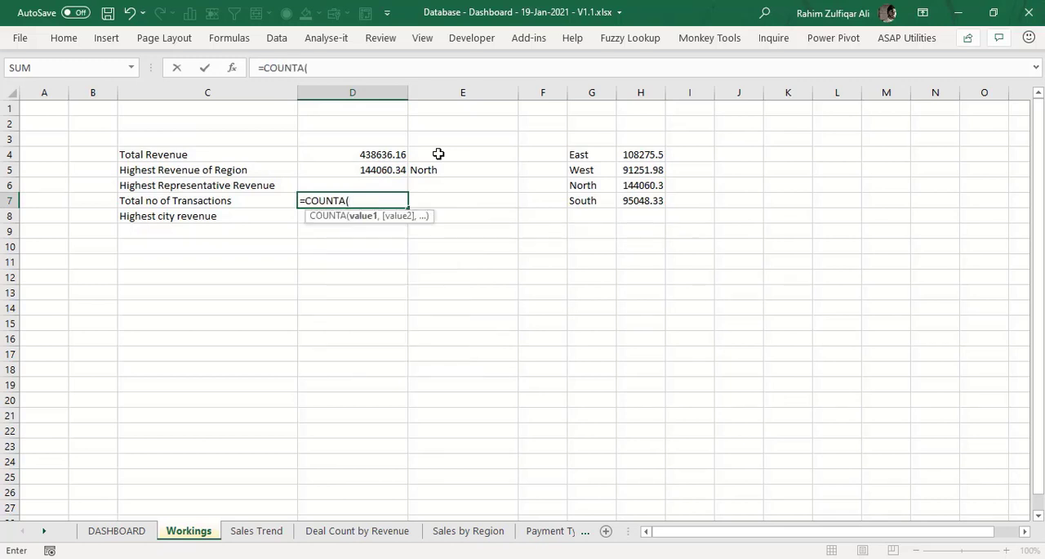
{"action": "type", "text": "or"}
{"action": "key", "text": "Down"}
{"action": "key", "text": "Down"}
{"action": "key", "text": "Tab"}
{"action": "type", "text": ")"}
{"action": "key", "text": "Return"}
{"action": "key", "text": "Up"}
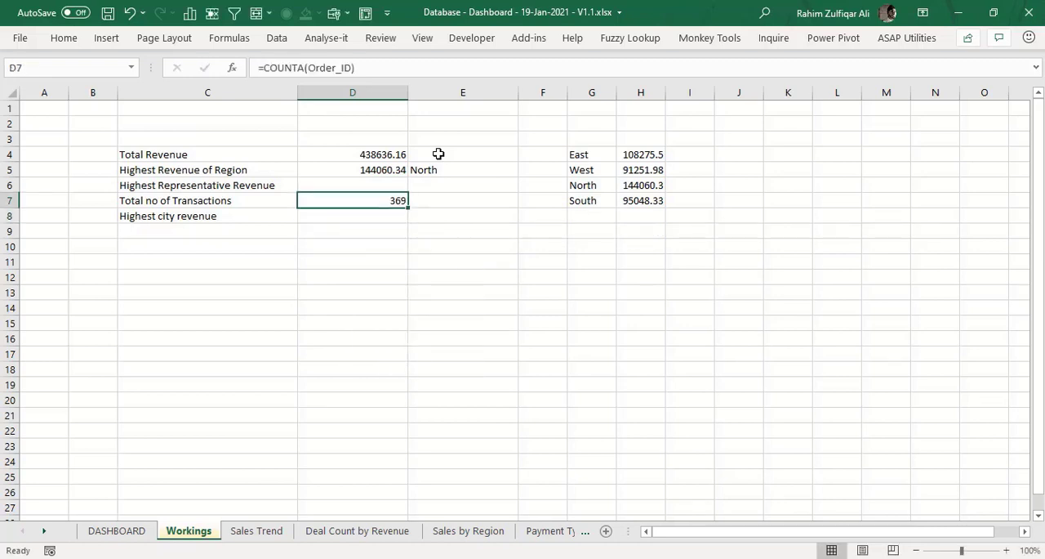
{"action": "key", "text": "Down"}
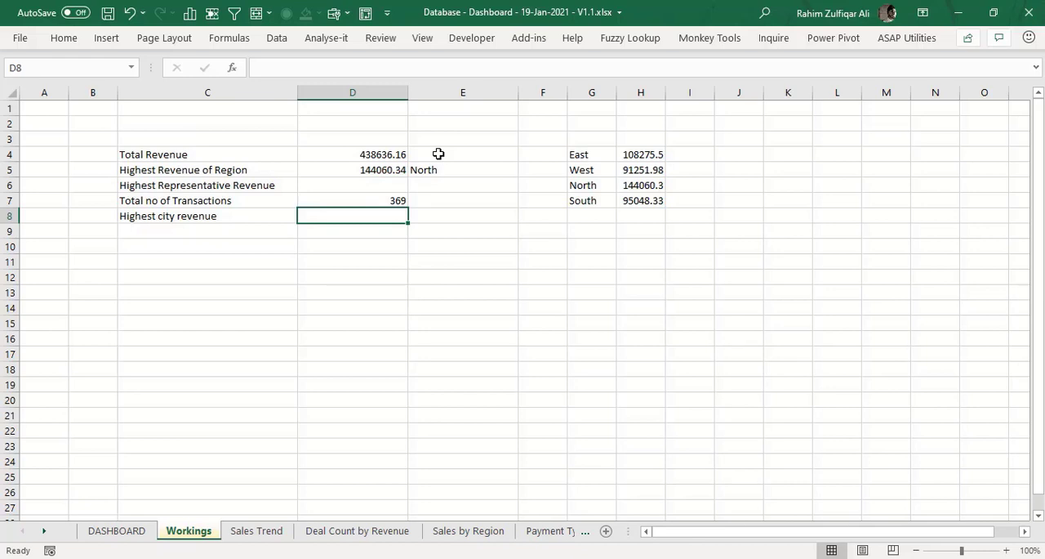
- Calculate the first salesperson's revenue in K5 with =SUMIFS(Revenue,Salesperson,J5)
{"action": "key", "text": "Up"}
{"action": "key", "text": "Up"}
{"action": "key", "text": "Up"}
{"action": "key", "text": "Right"}
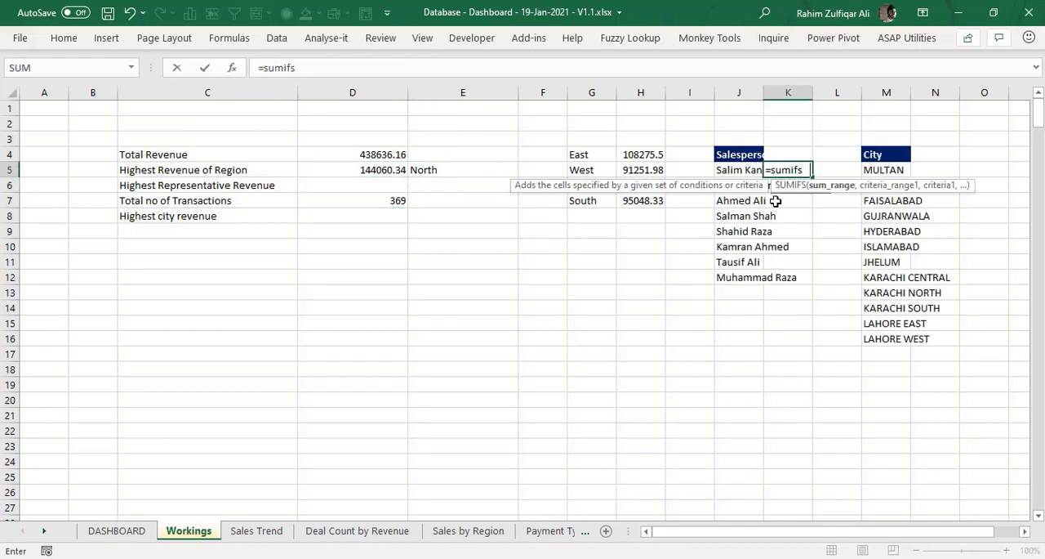
{"action": "key", "text": "Tab"}
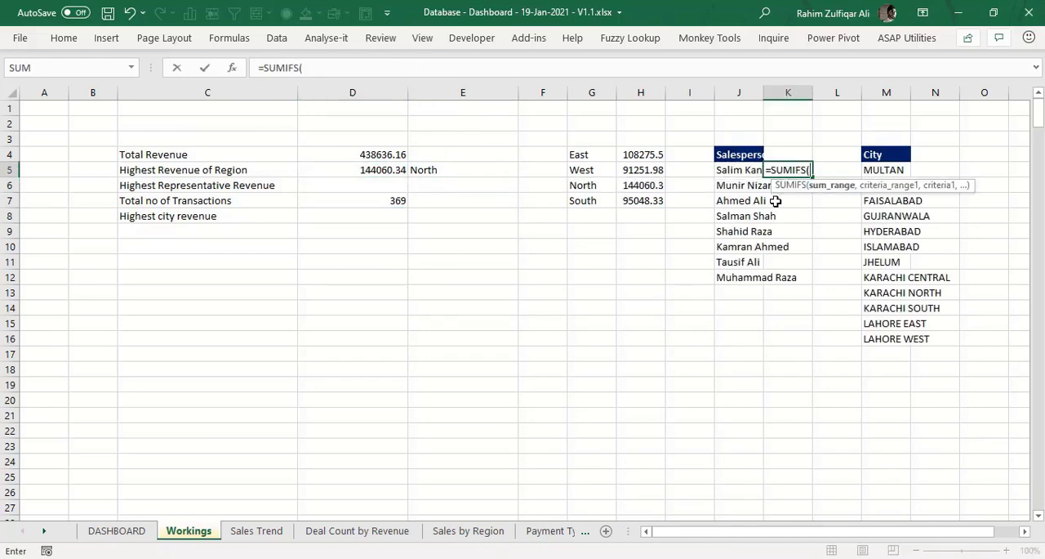
{"action": "type", "text": "reve"}
{"action": "key", "text": "Tab"}
{"action": "type", "text": ","}
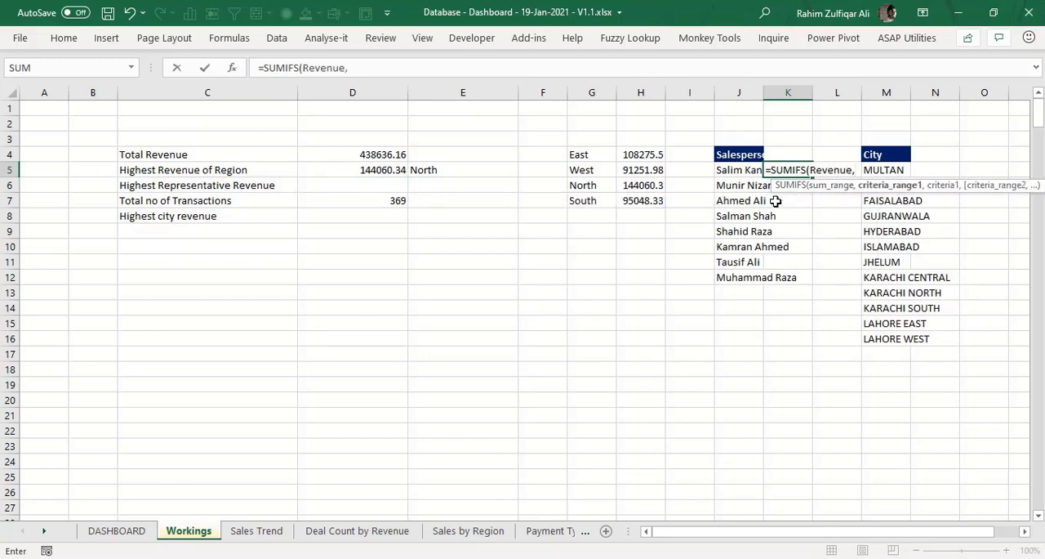
{"action": "type", "text": "sales"}
{"action": "key", "text": "Tab"}
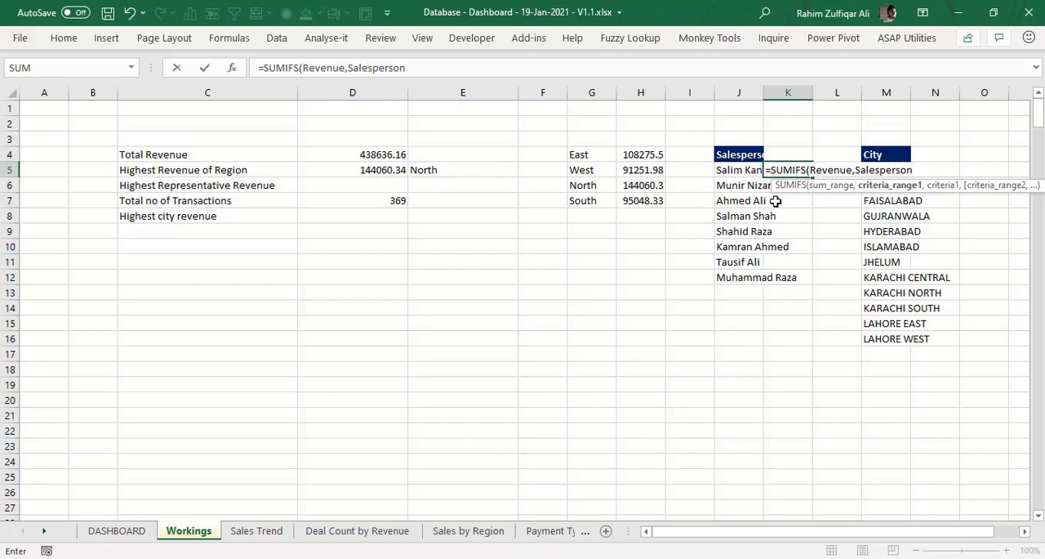
{"action": "type", "text": ","}
{"action": "key", "text": "Left"}
{"action": "key", "text": "ctrl+Return"}
- Fill the K5 formula down to K12 for the remaining salespeople
{"action": "key", "text": "shift+Down"}
{"action": "key", "text": "shift+Down"}
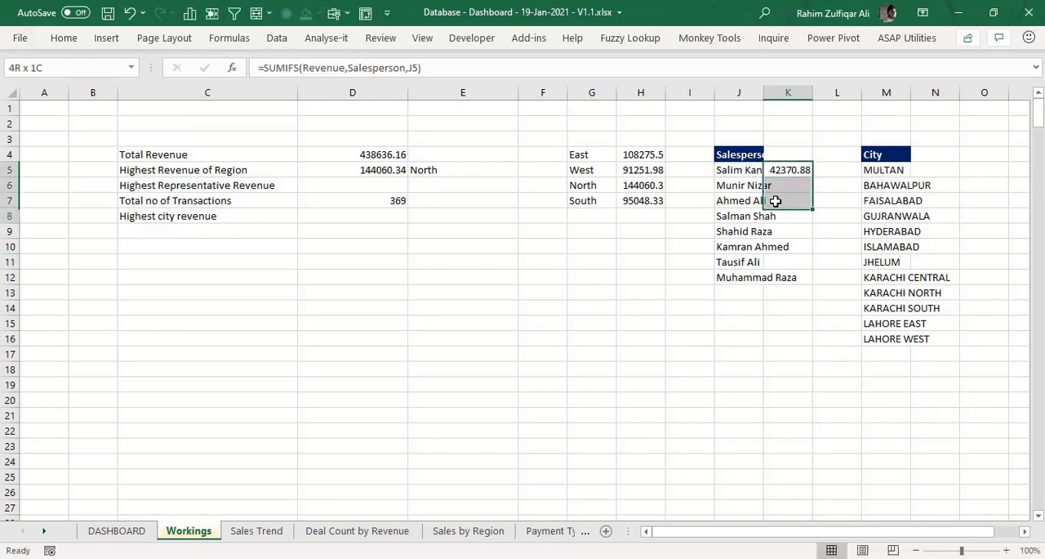
{"action": "key", "text": "shift+Down"}
{"action": "key", "text": "shift+Down"}
{"action": "key", "text": "shift+Down"}
{"action": "key", "text": "shift+Down"}
{"action": "key", "text": "shift+Down"}
{"action": "key", "text": "ctrl+d"}
- Calculate the Highest Representative Revenue in D6 with =MAX(K5:K12)
{"action": "key", "text": "Left"}
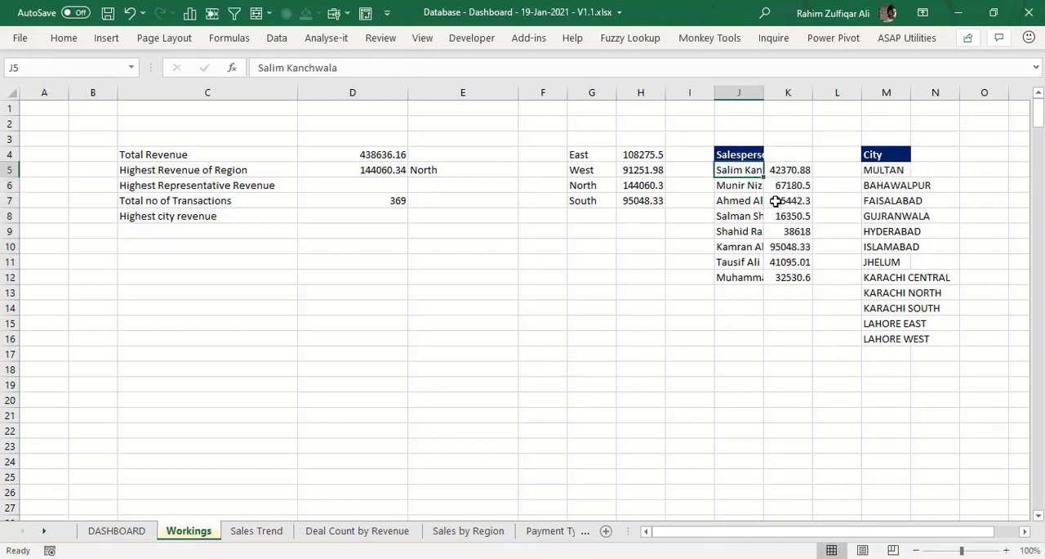
{"action": "key", "text": "ctrl+Left"}
{"action": "key", "text": "ctrl+Left"}
{"action": "key", "text": "ctrl+Left"}
{"action": "key", "text": "ctrl+Left"}
{"action": "key", "text": "ctrl+Left"}
{"action": "key", "text": "Right"}
{"action": "key", "text": "Right"}
{"action": "key", "text": "Right"}
{"action": "key", "text": "Right"}
{"action": "key", "text": "Down"}
{"action": "key", "text": "Left"}
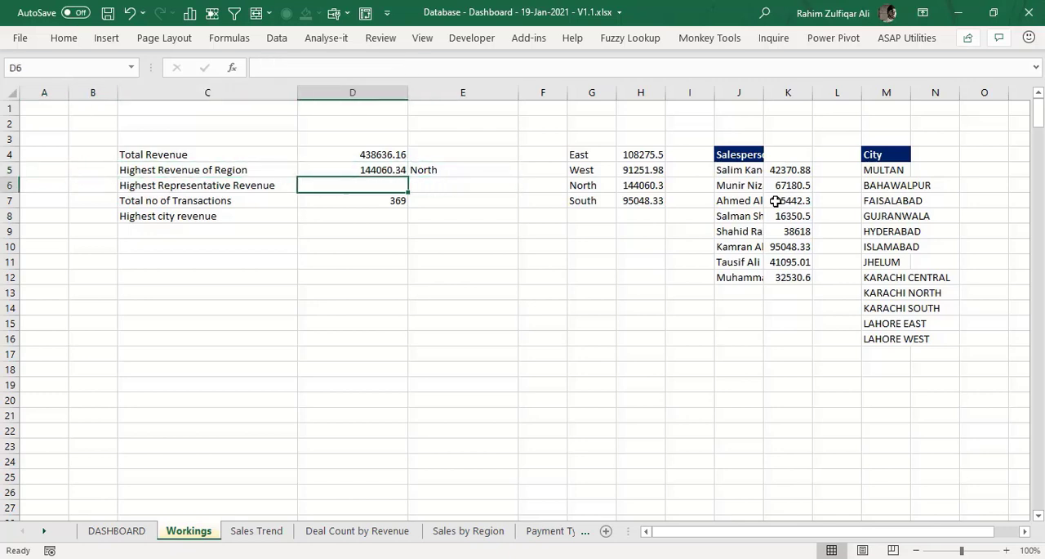
{"action": "type", "text": "=max"}
{"action": "key", "text": "Tab"}
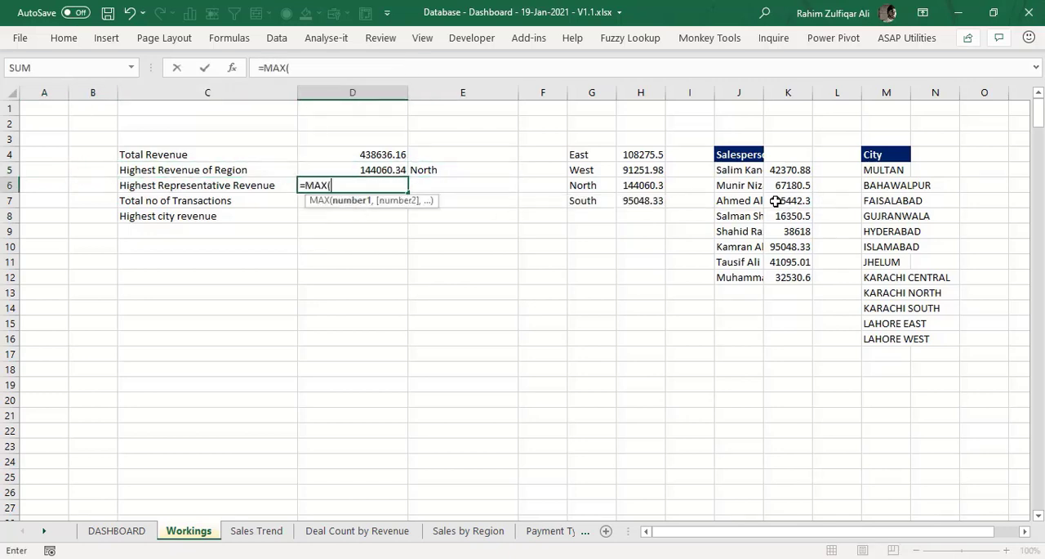
{"action": "key", "text": "Right"}
{"action": "key", "text": "Right"}
{"action": "key", "text": "Right"}
{"action": "key", "text": "Right"}
{"action": "key", "text": "Right"}
{"action": "key", "text": "Right"}
{"action": "key", "text": "Right"}
{"action": "key", "text": "Up"}
{"action": "key", "text": "ctrl+shift+Down"}
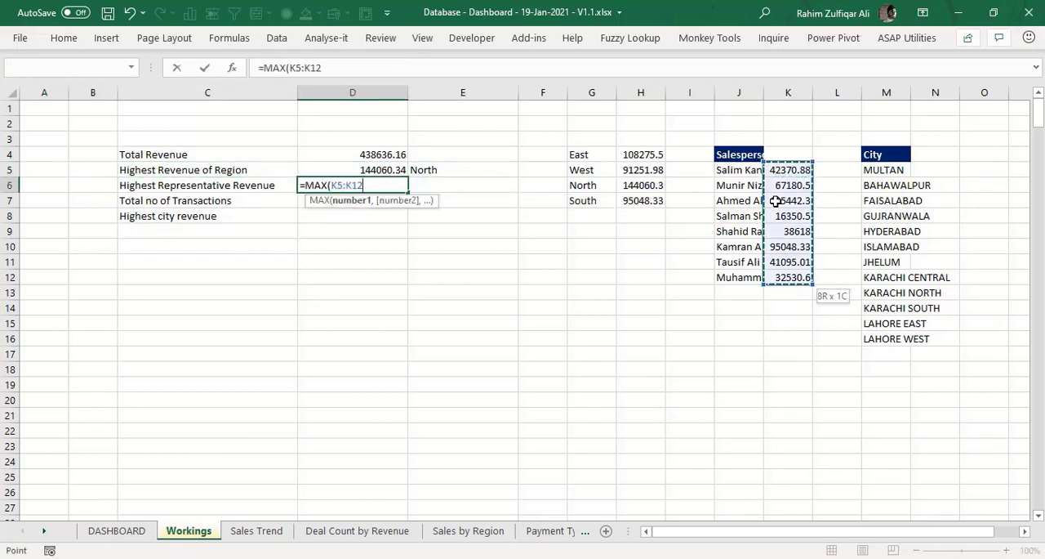
{"action": "type", "text": ")"}
{"action": "key", "text": "ctrl+Return"}
- Begin an INDEX formula in E6 that returns from the salesperson names in J5:J12
{"action": "key", "text": "Right"}
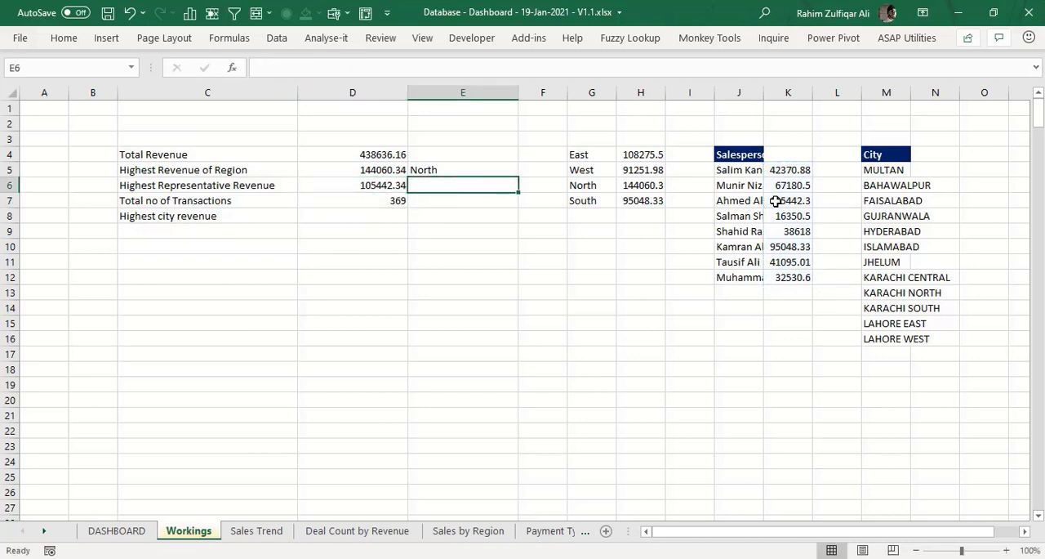
{"action": "type", "text": "=index"}
{"action": "key", "text": "Tab"}
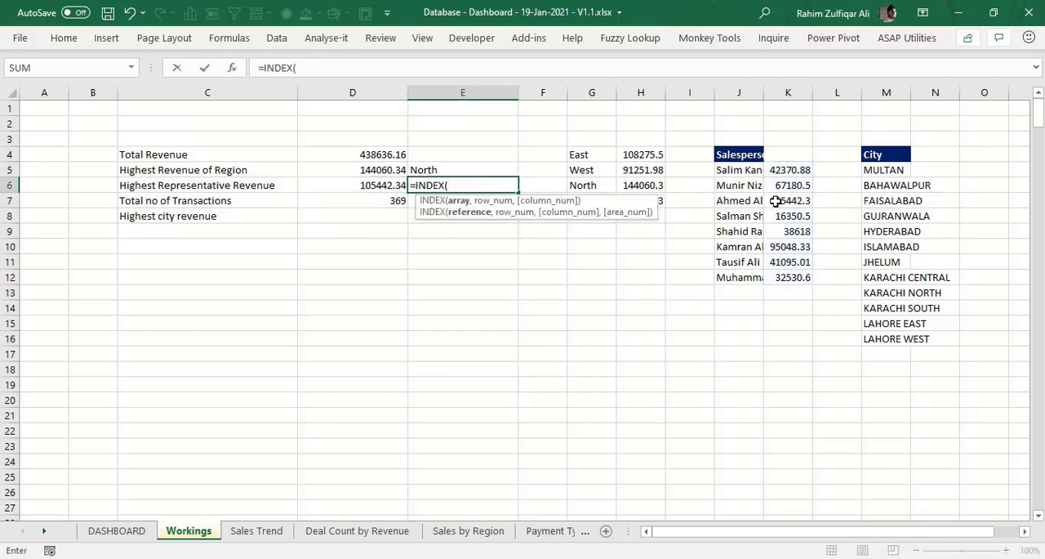
{"action": "key", "text": "Right"}
{"action": "key", "text": "Right"}
{"action": "key", "text": "Right"}
{"action": "key", "text": "Right"}
{"action": "key", "text": "Right"}
{"action": "key", "text": "Up"}
{"action": "key", "text": "ctrl+shift+Down"}
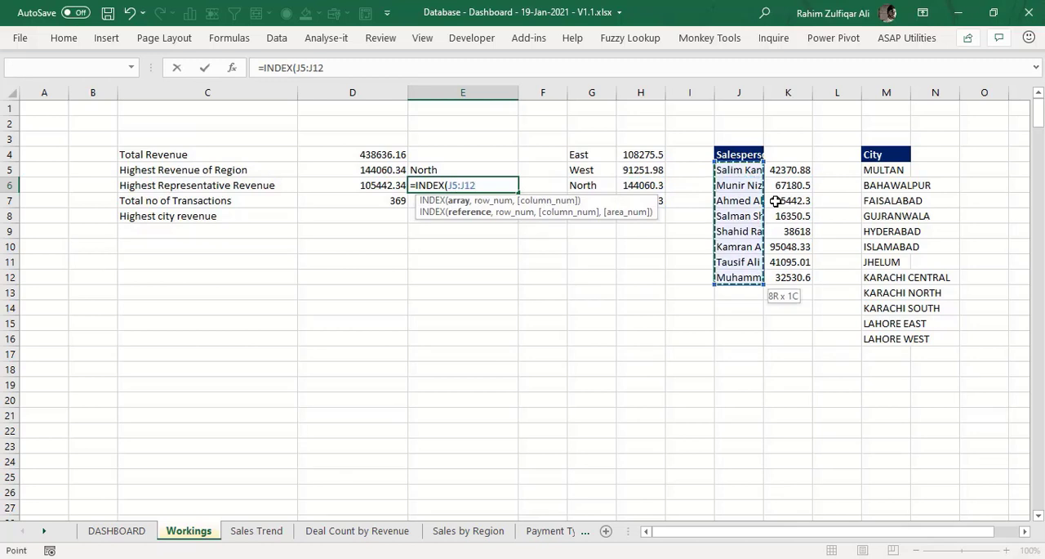
- Complete the E6 formula with MATCH(D6,K5:K12,0) as the row number to look up the top representative's name
{"action": "type", "text": ",matc"}
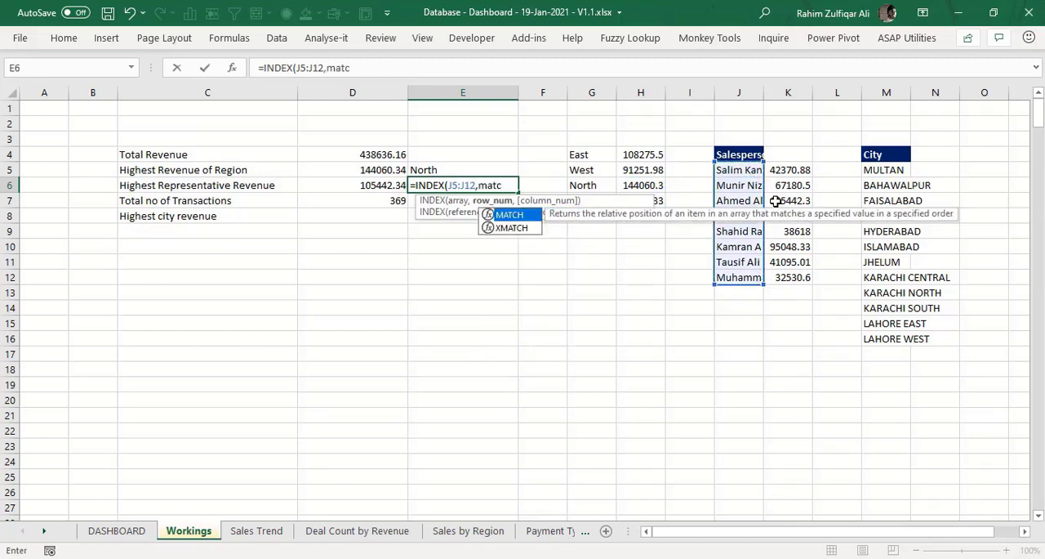
{"action": "type", "text": "h"}
{"action": "key", "text": "Tab"}
{"action": "key", "text": "Left"}
{"action": "type", "text": ","}
{"action": "key", "text": "Right"}
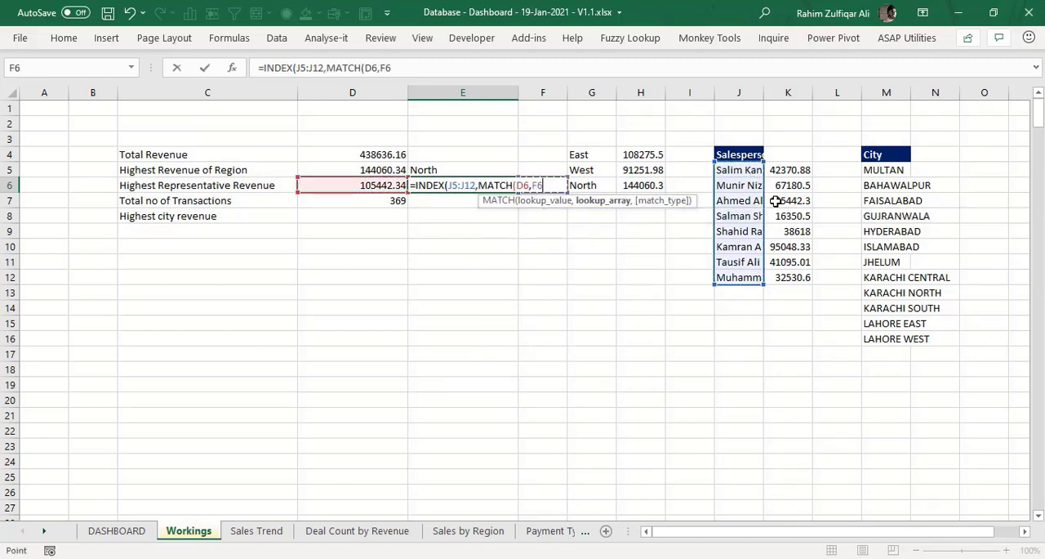
{"action": "key", "text": "Right"}
{"action": "key", "text": "Right"}
{"action": "key", "text": "Right"}
{"action": "key", "text": "Right"}
{"action": "key", "text": "Right"}
{"action": "key", "text": "Up"}
{"action": "key", "text": "ctrl+shift+Down"}
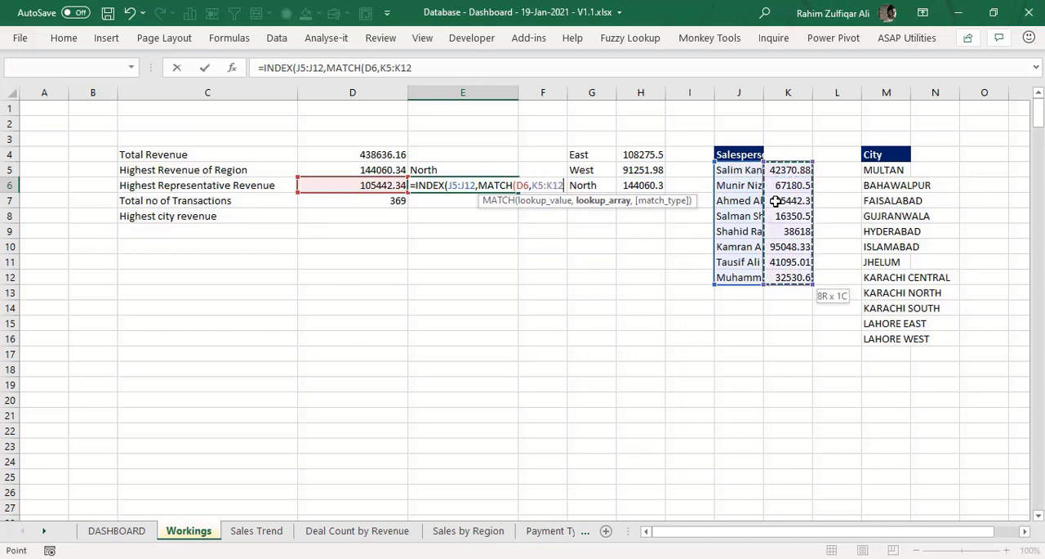
{"action": "type", "text": ",0))"}
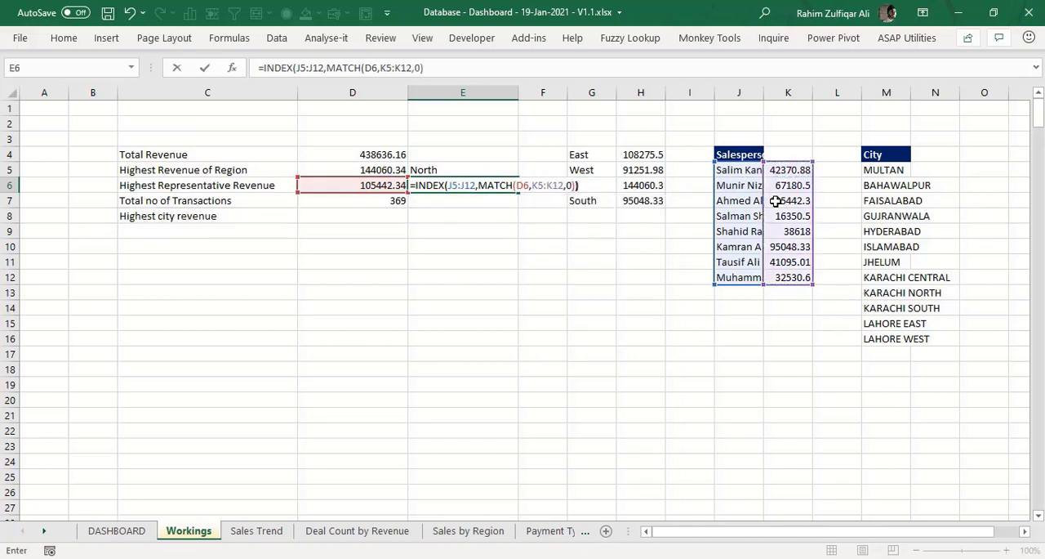
{"action": "key", "text": "Return"}
- Calculate Multan's revenue in N5 with =SUMIFS(Revenue,City,M5)
{"action": "key", "text": "Up"}
{"action": "key", "text": "Left"}
{"action": "key", "text": "Down"}
{"action": "key", "text": "Down"}
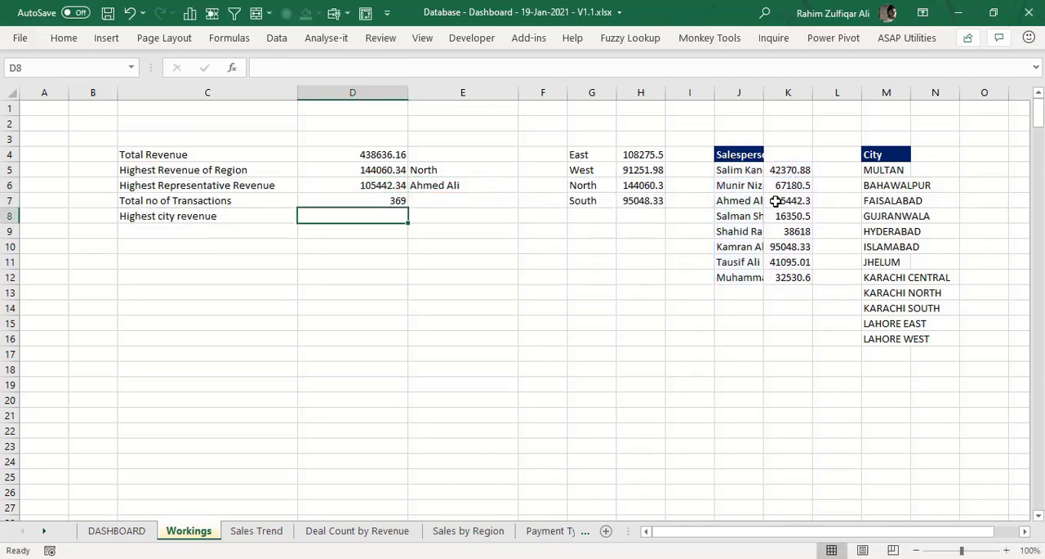
{"action": "key", "text": "Right"}
{"action": "key", "text": "Right"}
{"action": "key", "text": "Right"}
{"action": "key", "text": "Right"}
{"action": "key", "text": "Right"}
{"action": "key", "text": "Right"}
{"action": "key", "text": "Right"}
{"action": "key", "text": "Right"}
{"action": "key", "text": "Right"}
{"action": "key", "text": "Right"}
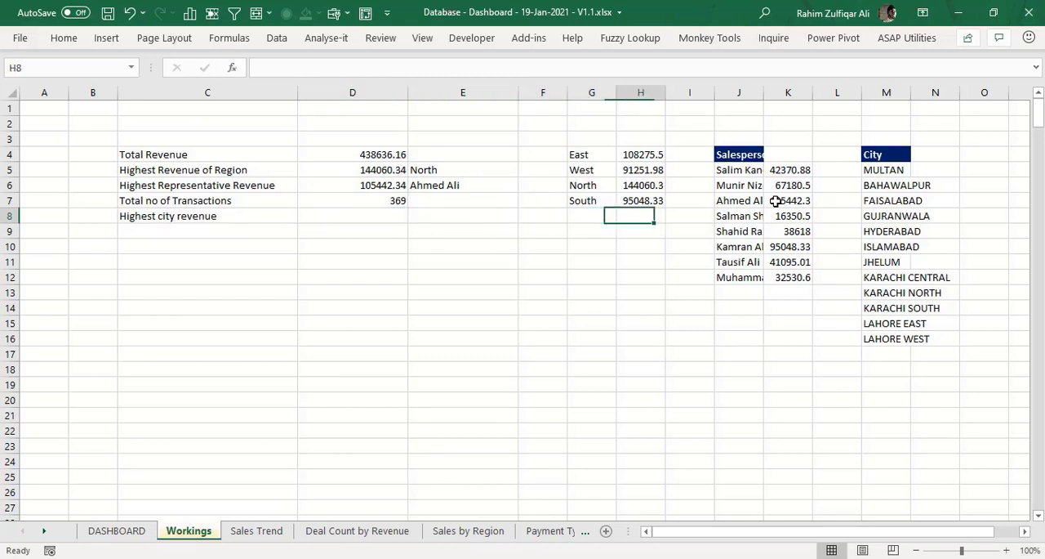
{"action": "key", "text": "Up"}
{"action": "key", "text": "Up"}
{"action": "key", "text": "Up"}
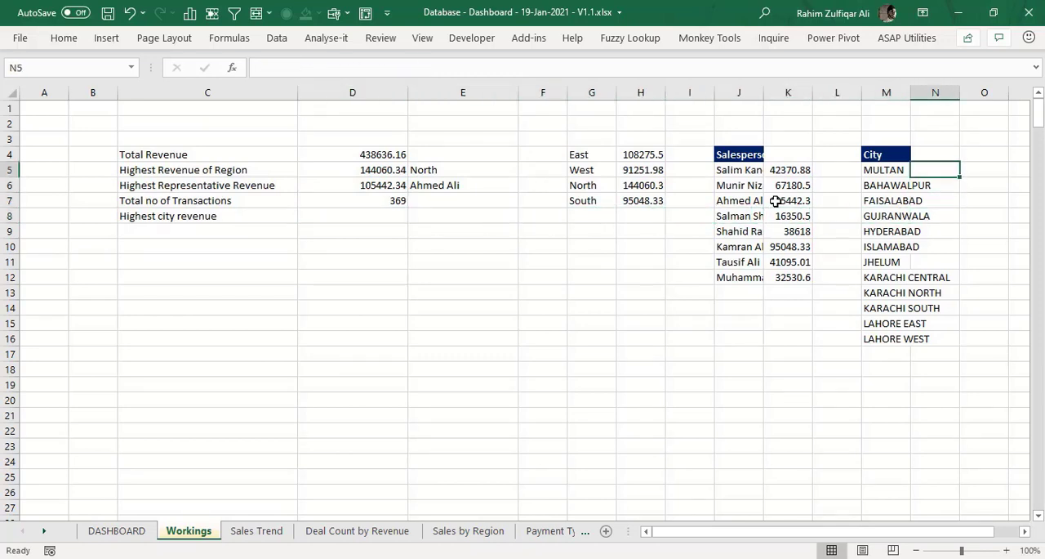
{"action": "type", "text": "=SUMIFS("}
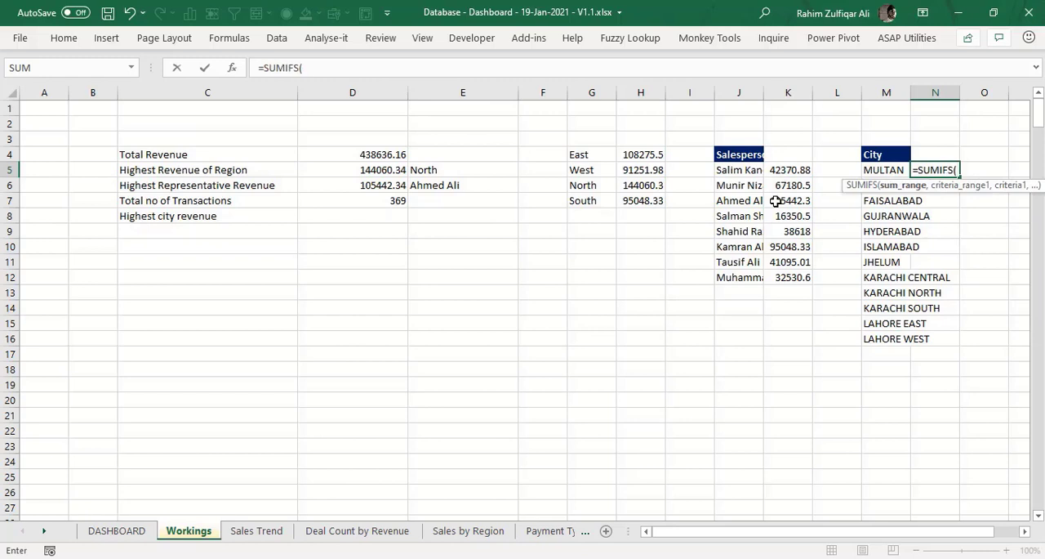
{"action": "type", "text": "re"}
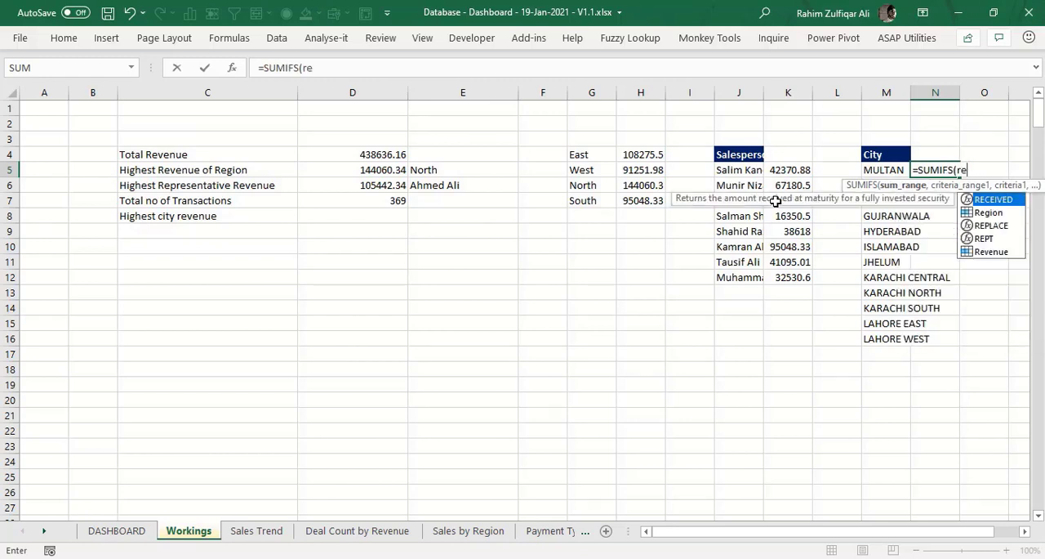
{"action": "key", "text": "Down"}
{"action": "key", "text": "Down"}
{"action": "key", "text": "Down"}
{"action": "key", "text": "Down"}
{"action": "key", "text": "Tab"}
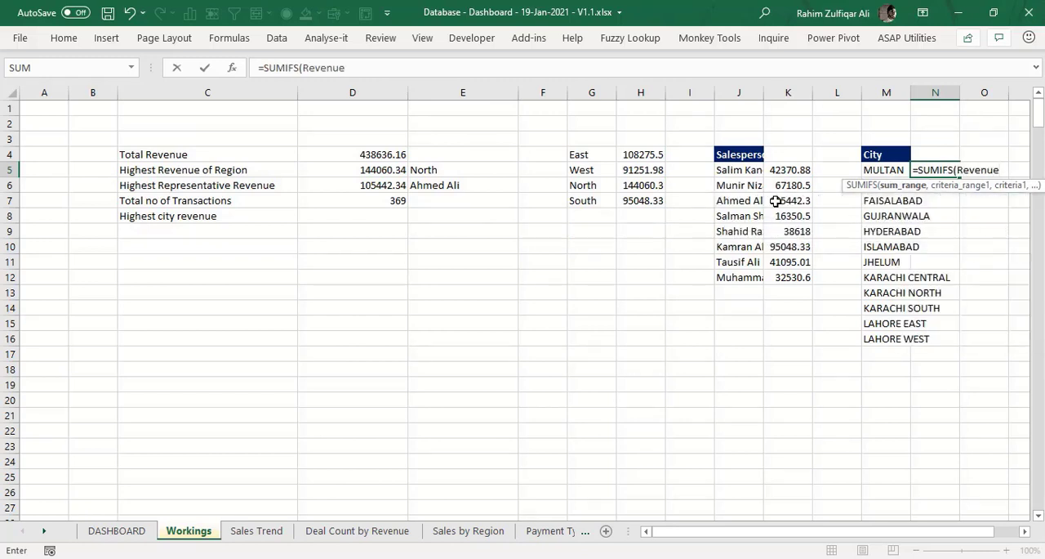
{"action": "type", "text": ","}
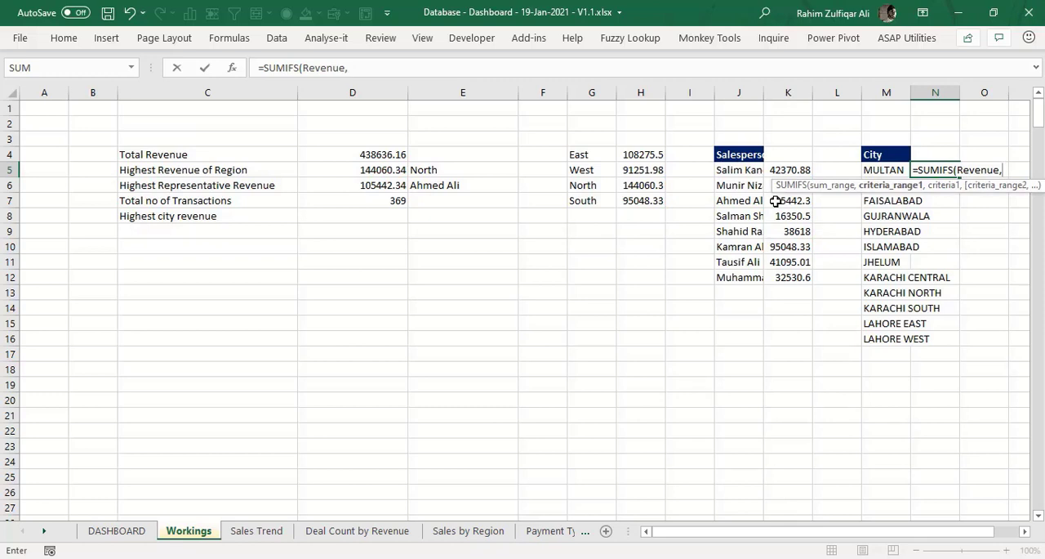
{"action": "type", "text": "ci"}
{"action": "key", "text": "Tab"}
{"action": "type", "text": ","}
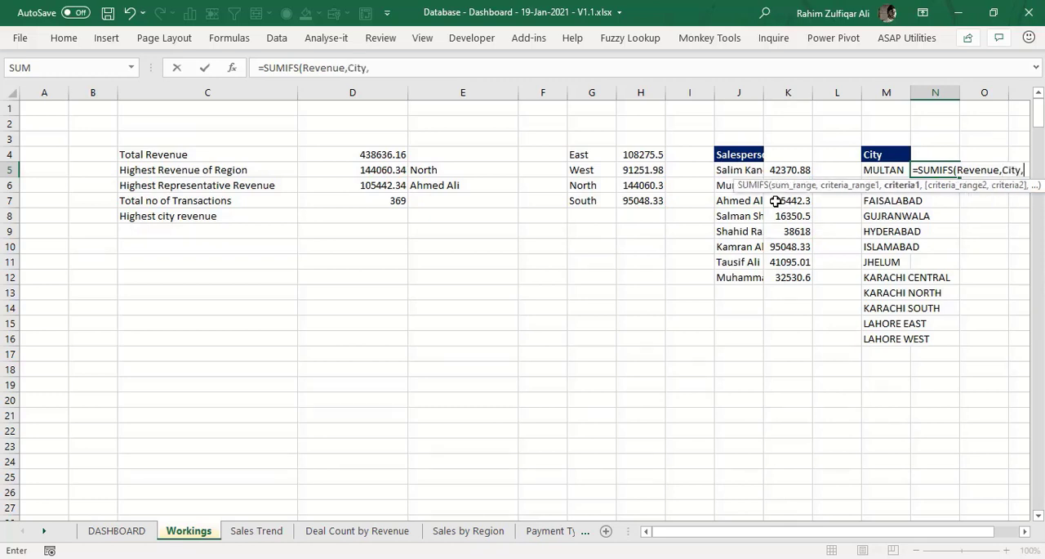
{"action": "key", "text": "Left"}
{"action": "key", "text": "ctrl+Return"}
- Fill the N5 formula down to N16 for the remaining cities
{"action": "key", "text": "shift+Down"}
{"action": "key", "text": "shift+Down"}
{"action": "key", "text": "shift+Down"}
{"action": "key", "text": "shift+Down"}
{"action": "key", "text": "shift+Down"}
{"action": "key", "text": "shift+Down"}
{"action": "key", "text": "shift+Down"}
{"action": "key", "text": "shift+Down"}
{"action": "key", "text": "shift+Down"}
{"action": "key", "text": "shift+Down"}
{"action": "key", "text": "shift+Down"}
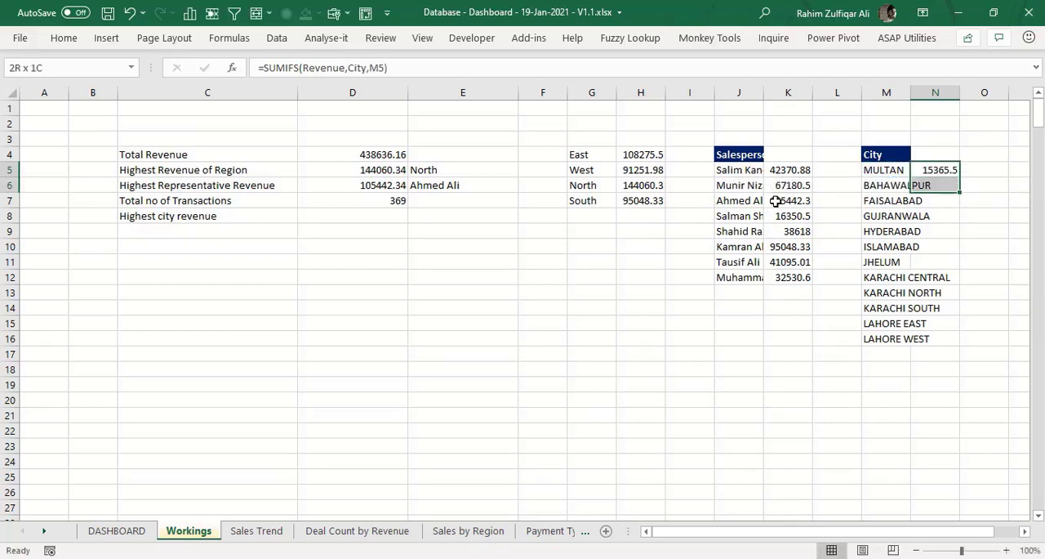
{"action": "key", "text": "ctrl+d"}
- Calculate the Highest city revenue in D8 with =MAX(N5:N16)
{"action": "key", "text": "Left"}
{"action": "key", "text": "Left"}
{"action": "key", "text": "Left"}
{"action": "key", "text": "Left"}
{"action": "key", "text": "Left"}
{"action": "key", "text": "Left"}
{"action": "key", "text": "Left"}
{"action": "key", "text": "Left"}
{"action": "key", "text": "Left"}
{"action": "key", "text": "Left"}
{"action": "key", "text": "Left"}
{"action": "key", "text": "Left"}
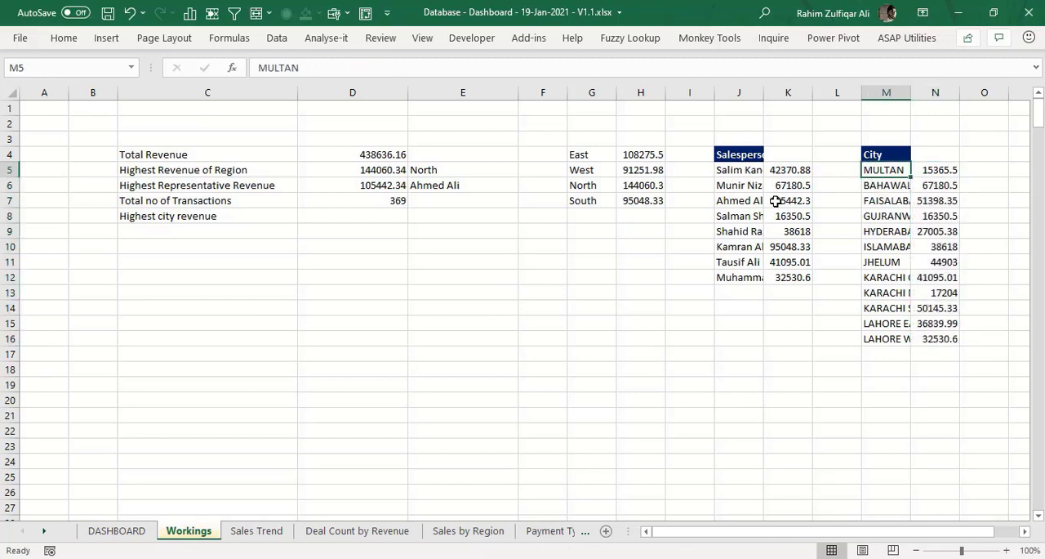
{"action": "key", "text": "Down"}
{"action": "key", "text": "Down"}
{"action": "key", "text": "Right"}
{"action": "key", "text": "Right"}
{"action": "key", "text": "Down"}
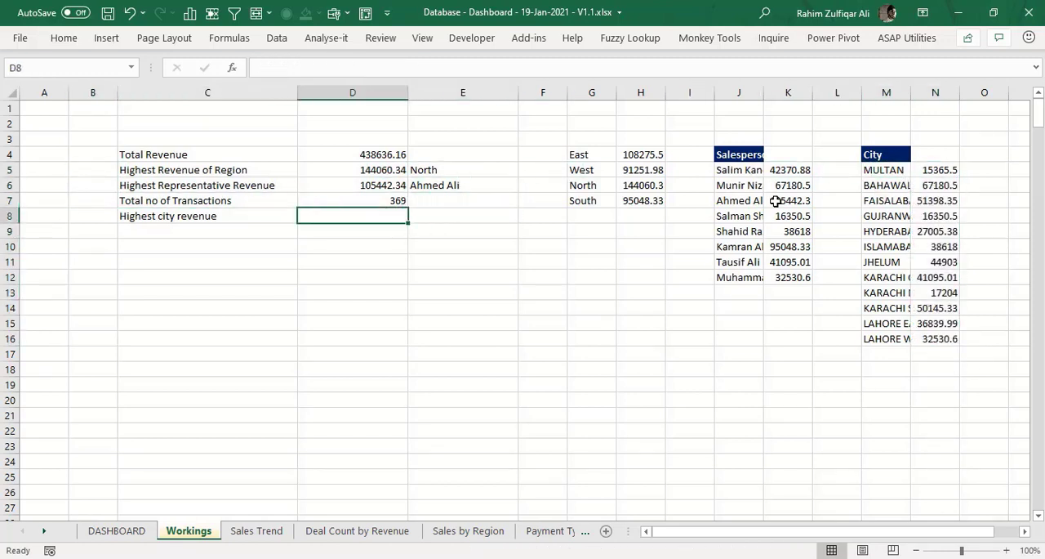
{"action": "type", "text": "=max"}
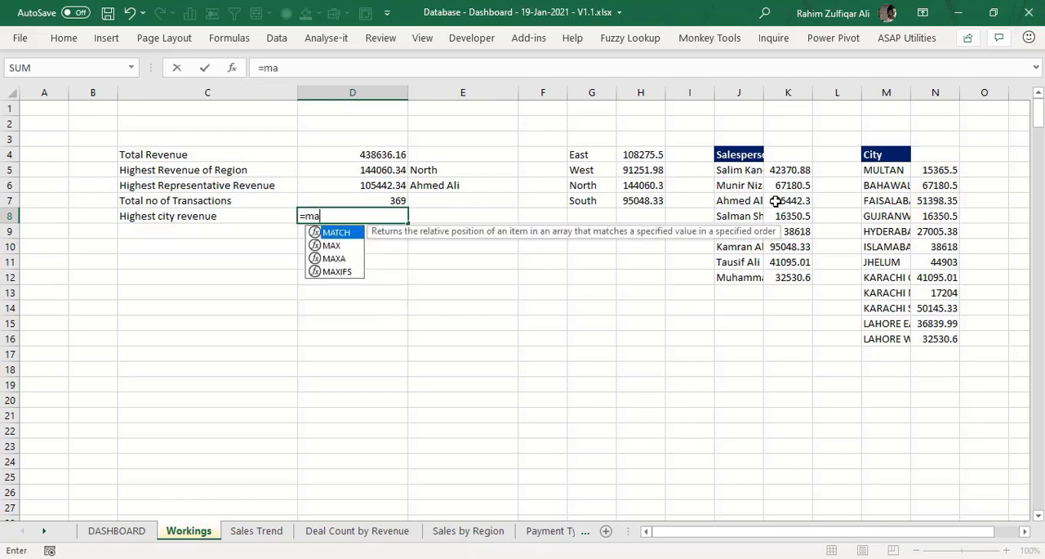
{"action": "key", "text": "Tab"}
{"action": "key", "text": "Right"}
- Begin an INDEX formula in E8 that returns from the city names in M5:M16
{"action": "key", "text": "Right"}
{"action": "key", "text": "Right"}
{"action": "key", "text": "Right"}
{"action": "key", "text": "Right"}
{"action": "key", "text": "Right"}
{"action": "key", "text": "Right"}
{"action": "key", "text": "Right"}
{"action": "key", "text": "Right"}
{"action": "key", "text": "Right"}
{"action": "key", "text": "Up"}
{"action": "key", "text": "Up"}
{"action": "key", "text": "Up"}
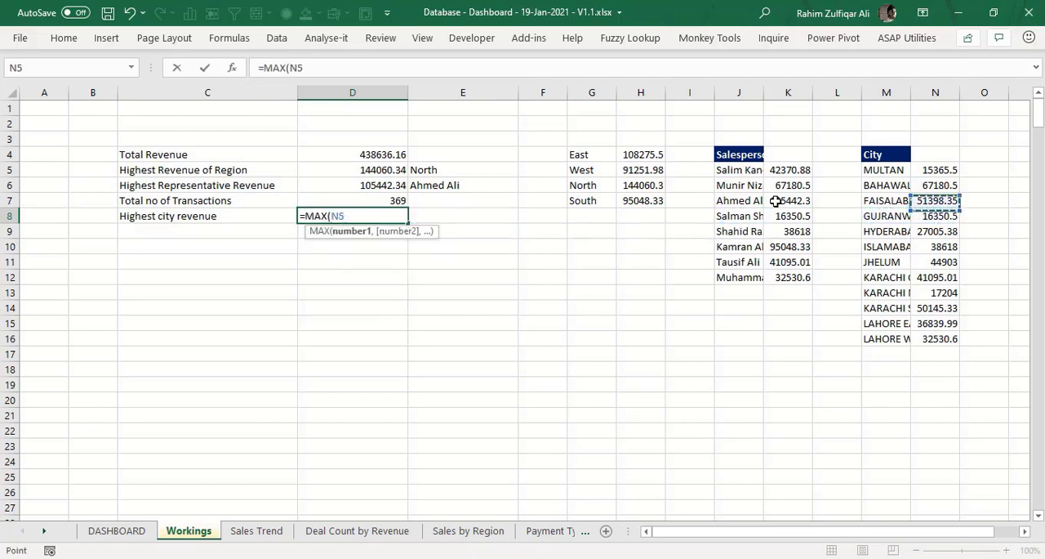
{"action": "key", "text": "ctrl+shift+Down"}
{"action": "key", "text": "Return"}
{"action": "key", "text": "Up"}
{"action": "key", "text": "Right"}
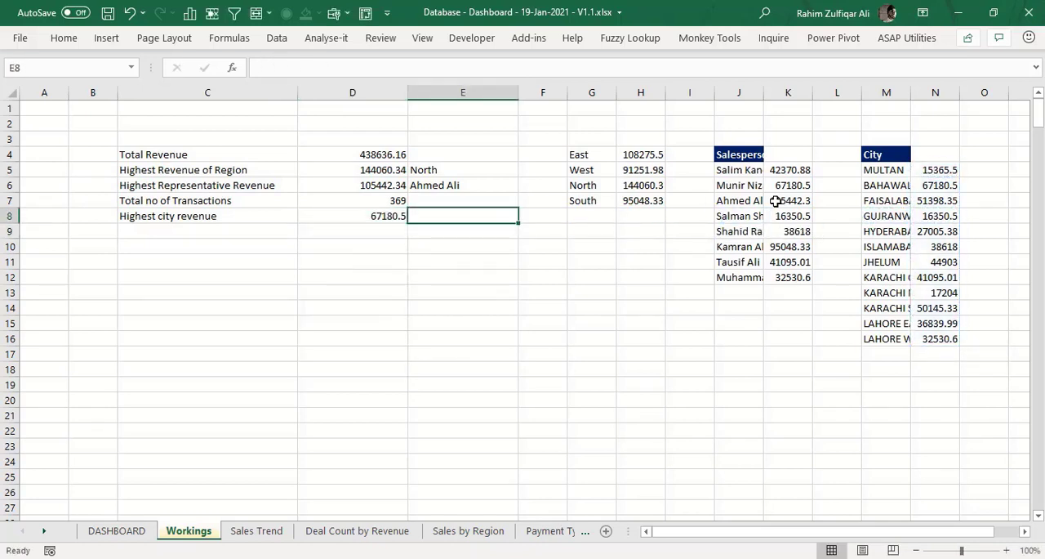
{"action": "type", "text": "=ind"}
{"action": "key", "text": "Tab"}
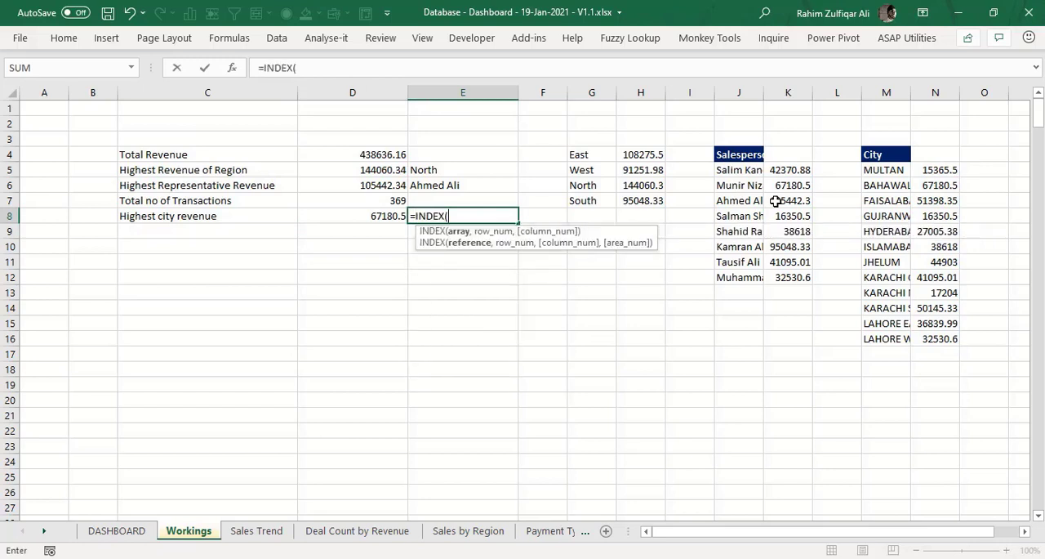
{"action": "key", "text": "Right"}
{"action": "key", "text": "Right"}
{"action": "key", "text": "Right"}
{"action": "key", "text": "Right"}
{"action": "key", "text": "Right"}
{"action": "key", "text": "Right"}
{"action": "key", "text": "Right"}
{"action": "key", "text": "Right"}
{"action": "key", "text": "Right"}
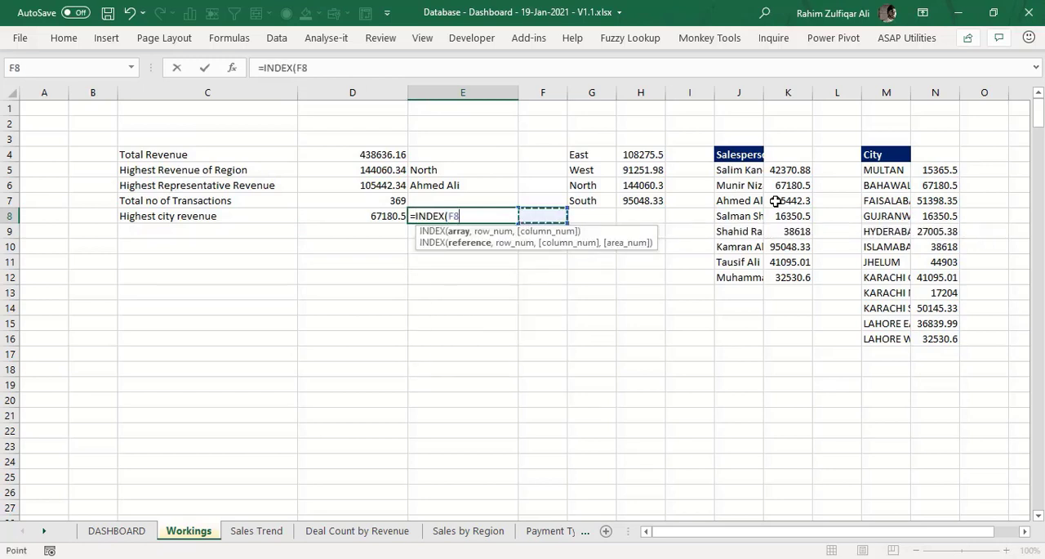
{"action": "key", "text": "Left"}
{"action": "key", "text": "Up"}
{"action": "key", "text": "Up"}
{"action": "key", "text": "Up"}
{"action": "key", "text": "Up"}
{"action": "key", "text": "Down"}
{"action": "key", "text": "ctrl+shift+Down"}
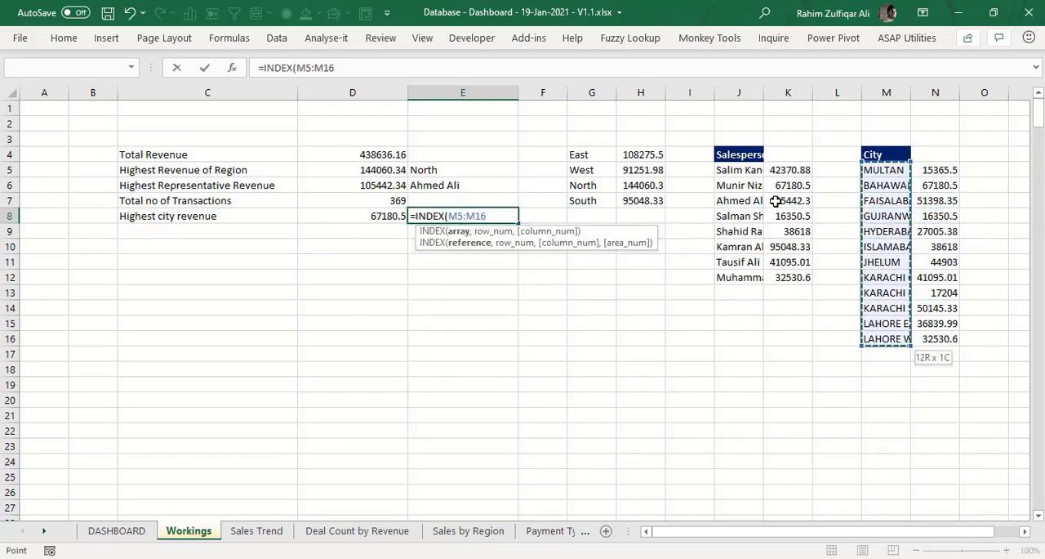
- Complete the E8 formula as =INDEX(M5:M16,MATCH(D8,N5:N16,0)) to return the name of the city with the highest revenue
{"action": "type", "text": ",matc"}
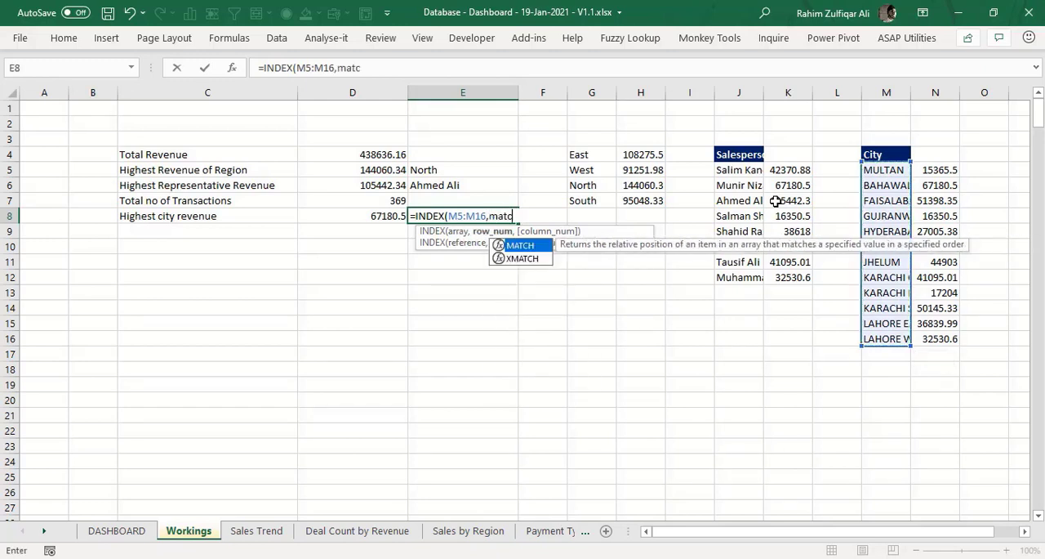
{"action": "key", "text": "Tab"}
{"action": "key", "text": "Left"}
{"action": "type", "text": ","}
{"action": "key", "text": "Right"}
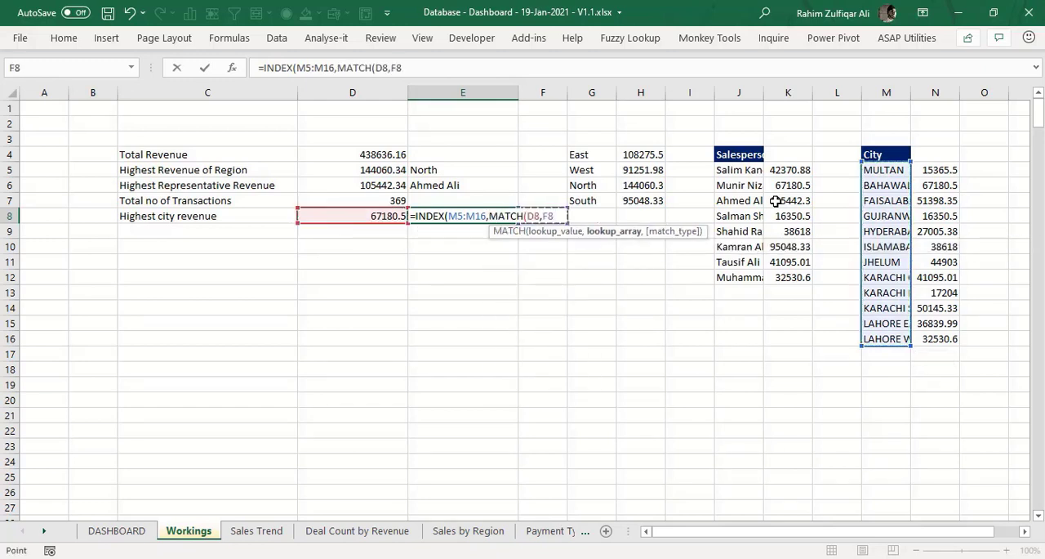
{"action": "key", "text": "Right"}
{"action": "key", "text": "Right"}
{"action": "key", "text": "Right"}
{"action": "key", "text": "Right"}
{"action": "key", "text": "Right"}
{"action": "key", "text": "Right"}
{"action": "key", "text": "Right"}
{"action": "key", "text": "Right"}
{"action": "key", "text": "Up"}
{"action": "key", "text": "Up"}
{"action": "key", "text": "Up"}
{"action": "key", "text": "ctrl+shift+Down"}
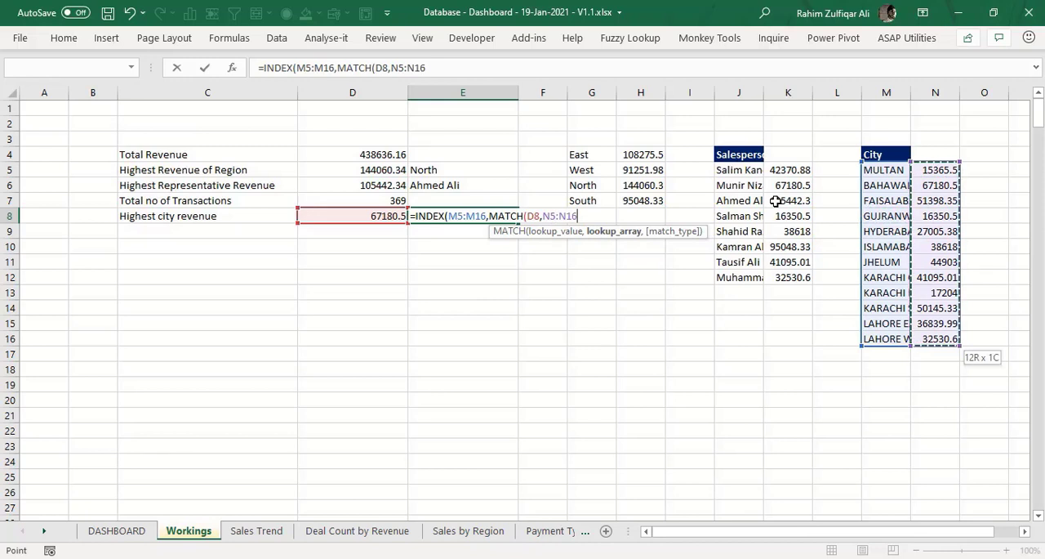
{"action": "type", "text": ",0)"}
{"action": "key", "text": "Return"}
- Review the summary labels and formulas in C4:D8 on the Workings sheet
{"action": "key", "text": "Up"}
{"action": "key", "text": "Left"}
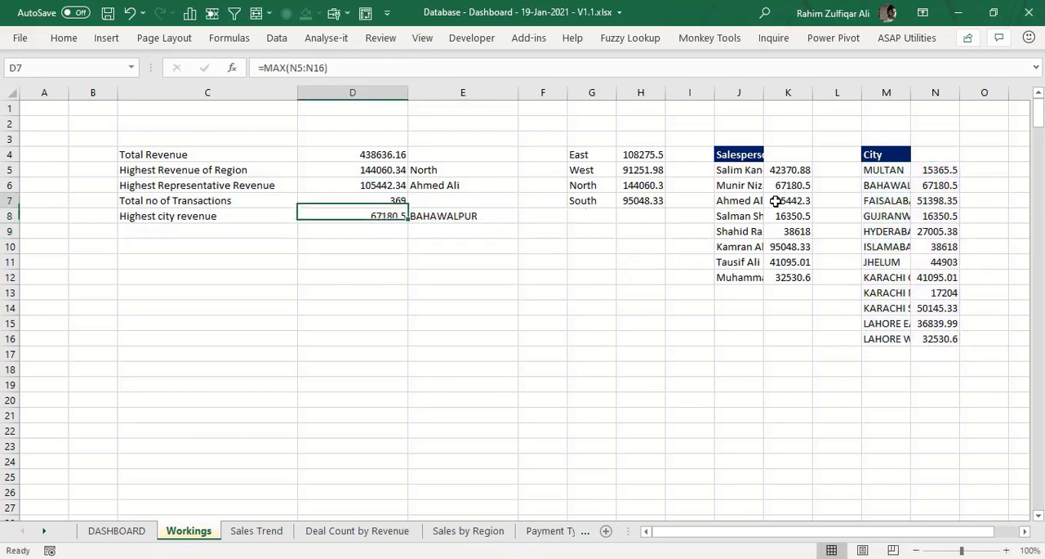
{"action": "key", "text": "Up"}
{"action": "key", "text": "Up"}
{"action": "key", "text": "Up"}
{"action": "key", "text": "Up"}
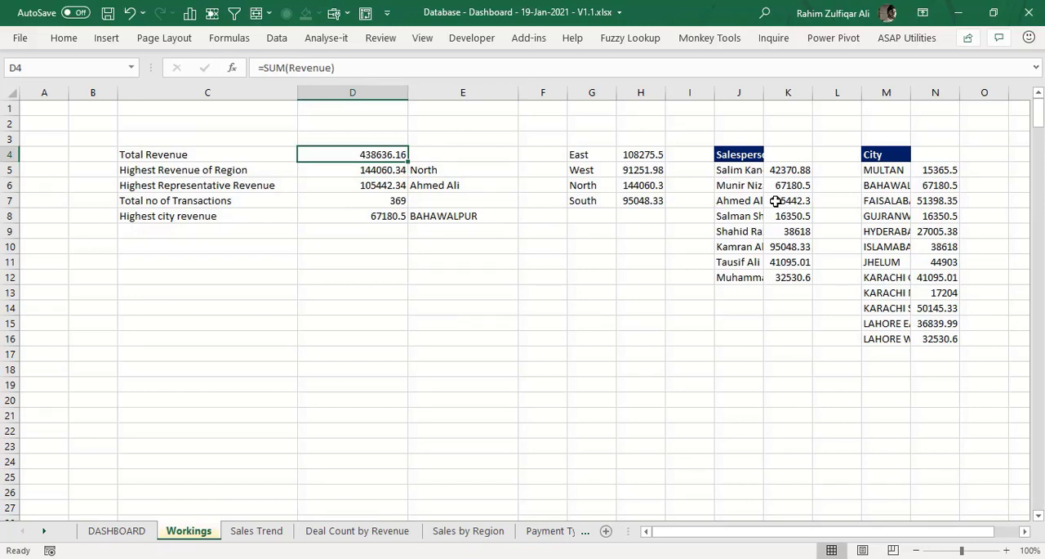
{"action": "key", "text": "Down"}
{"action": "key", "text": "Down"}
{"action": "key", "text": "Down"}
{"action": "key", "text": "Left"}
{"action": "key", "text": "Up"}
{"action": "key", "text": "Up"}
{"action": "key", "text": "Up"}
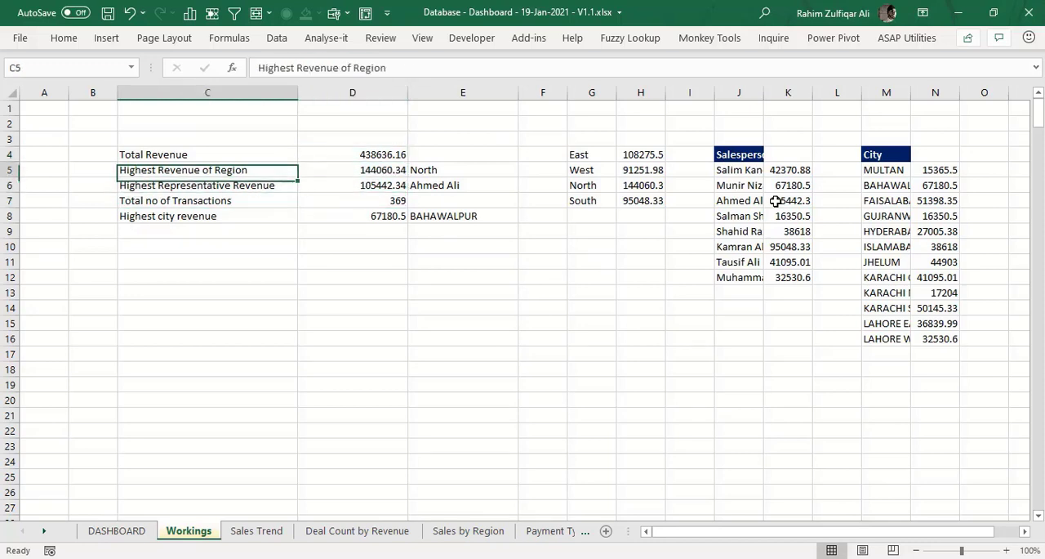
{"action": "key", "text": "Right"}
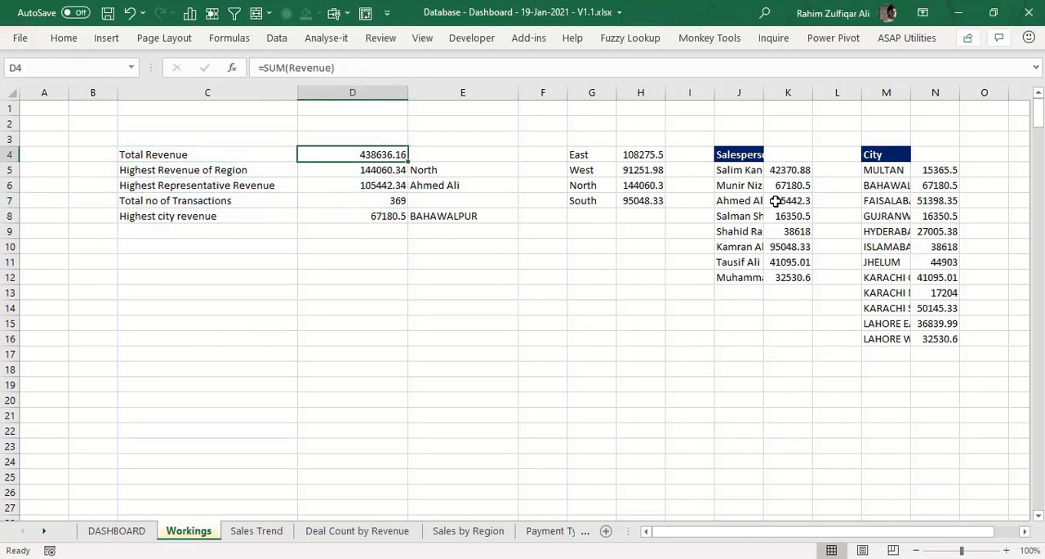
- Draw a text box about 0.37" high and 2.58" wide in the grey Quick Summary area of the DASHBOARD sheet
{"action": "key", "text": "ctrl+Page_Up"}
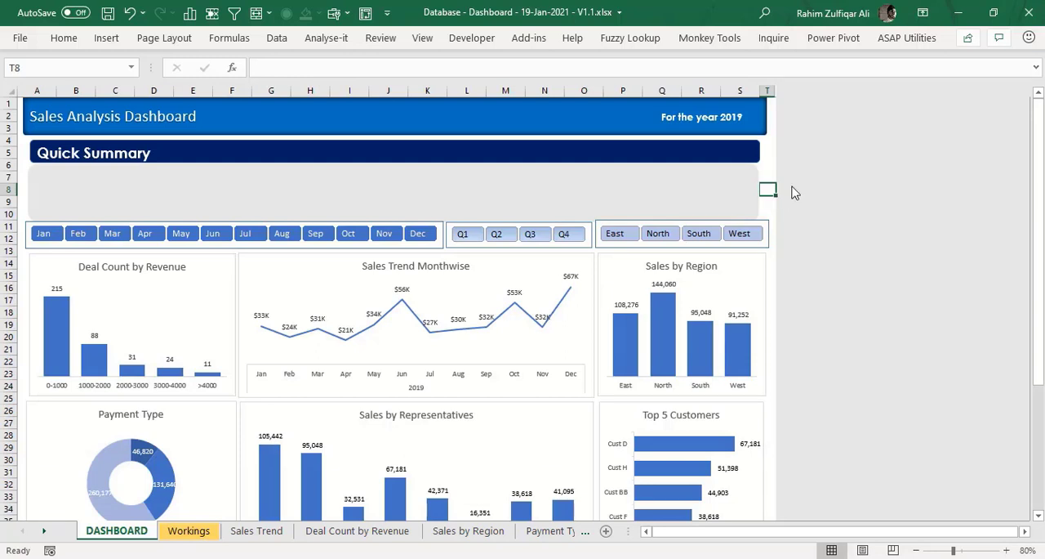
{"action": "left_click", "coordinate": [106, 39]}
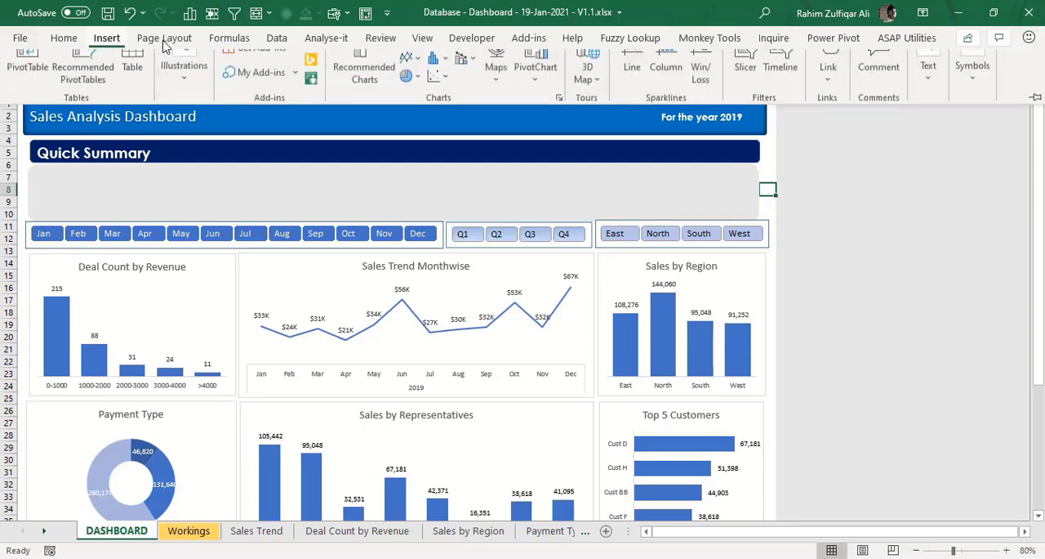
{"action": "left_click", "coordinate": [185, 82]}
{"action": "left_click", "coordinate": [211, 163]}
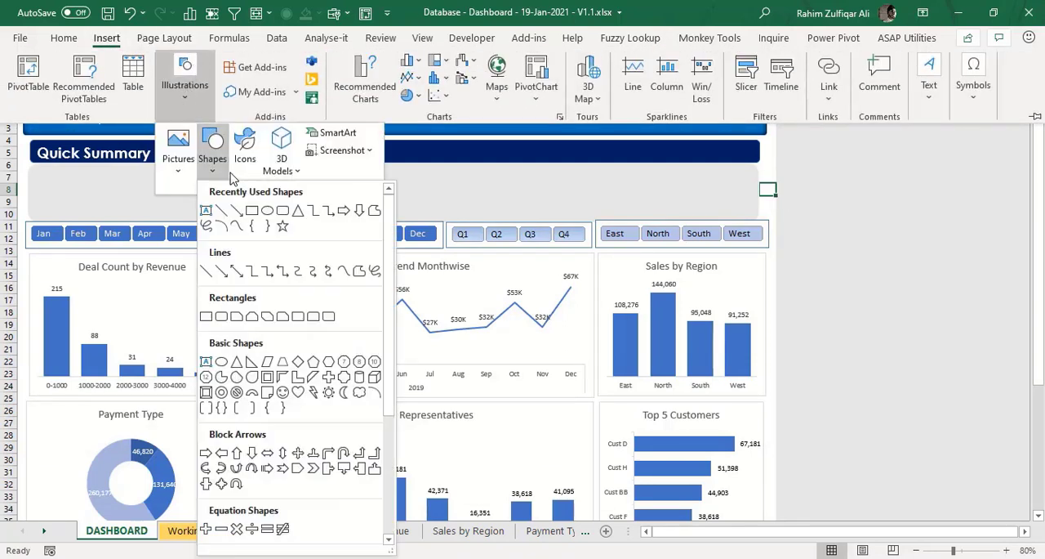
{"action": "left_click", "coordinate": [206, 213]}
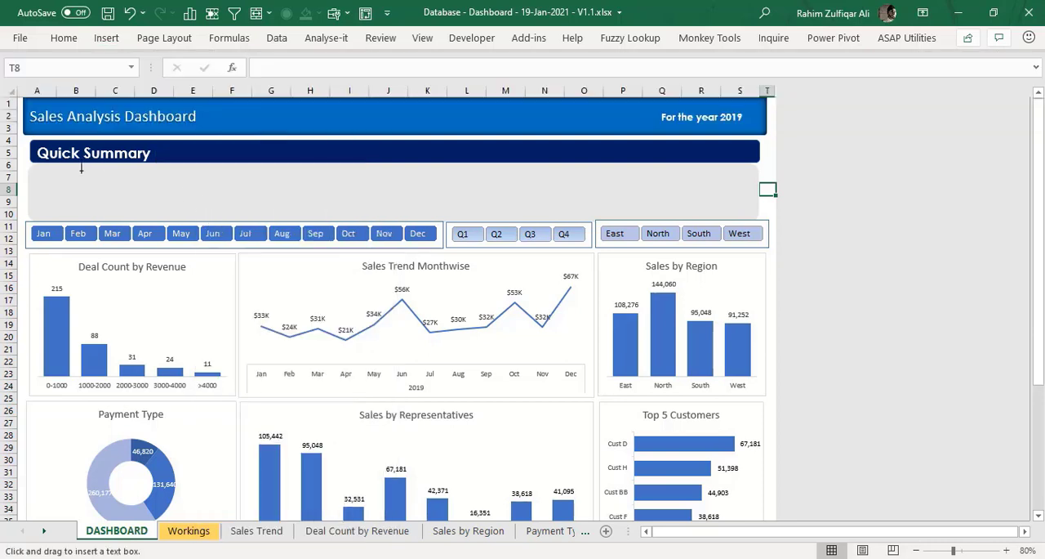
{"action": "left_click_drag", "start_coordinate": [53, 167], "coordinate": [123, 205]}
{"action": "left_click_drag", "start_coordinate": [190, 196], "coordinate": [206, 189]}
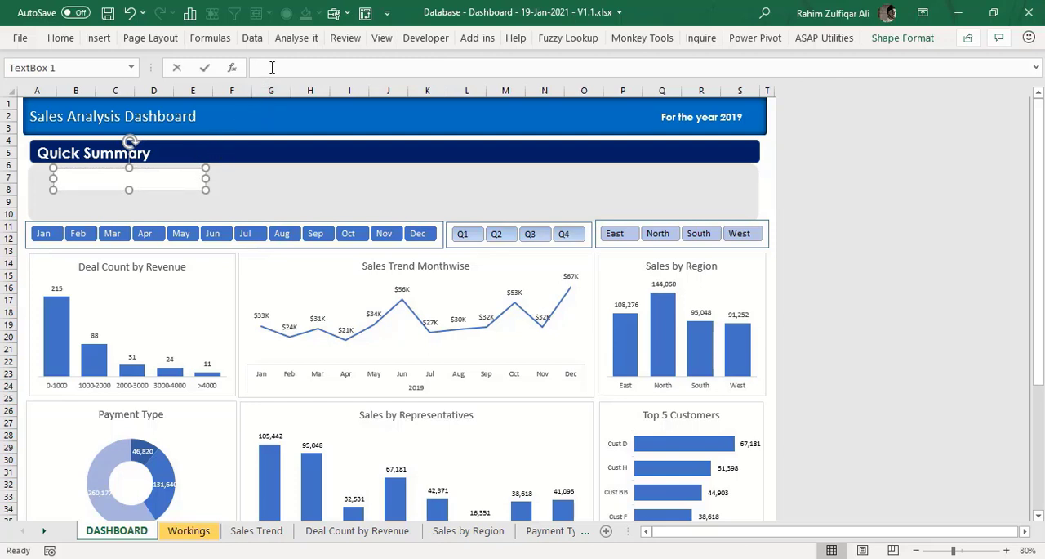
- Link the new text box to the Total Revenue label with =Workings!C4
{"action": "left_click", "coordinate": [272, 67]}
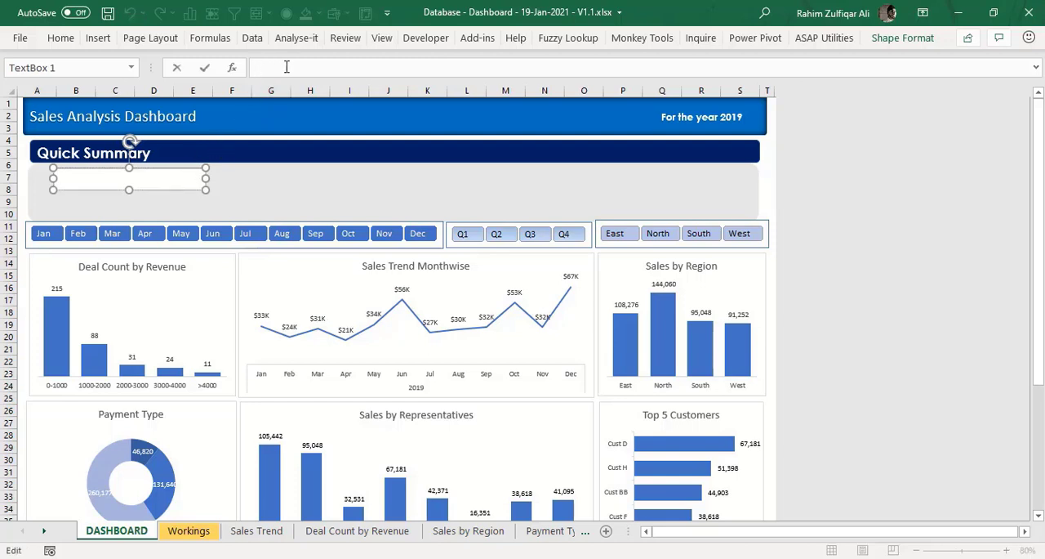
{"action": "left_click", "coordinate": [189, 530]}
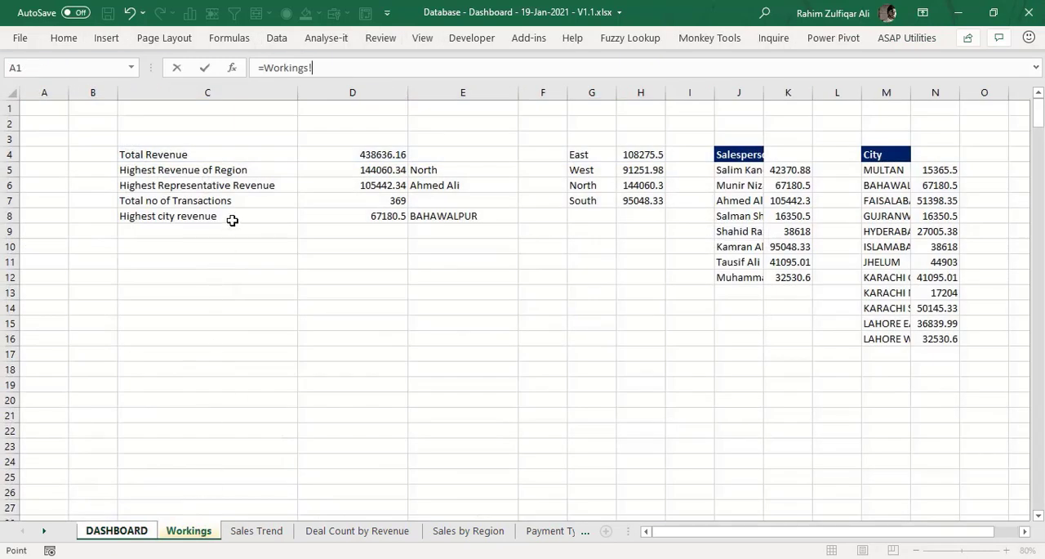
{"action": "left_click", "coordinate": [212, 153]}
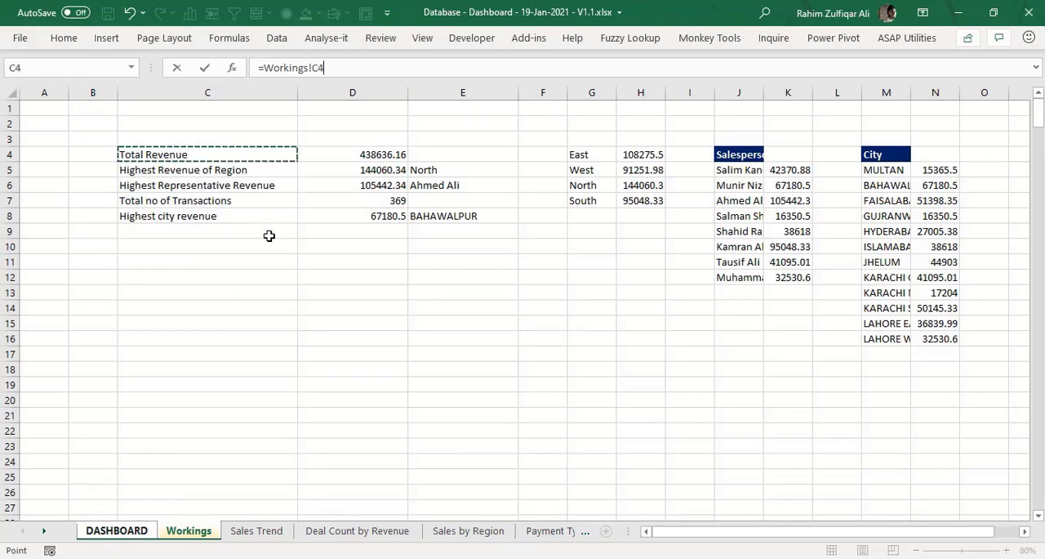
{"action": "key", "text": "Return"}
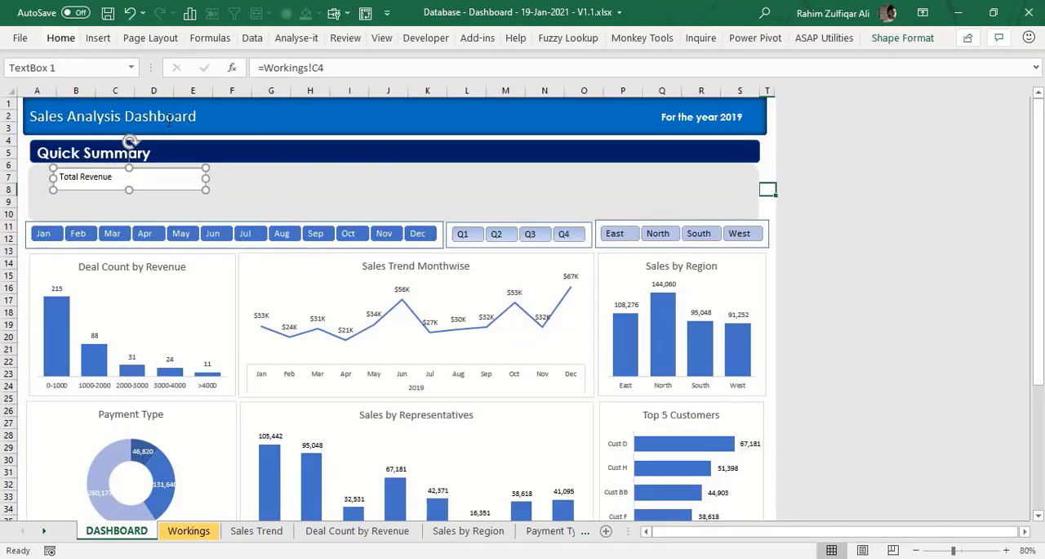
{"action": "left_click", "coordinate": [200, 531]}
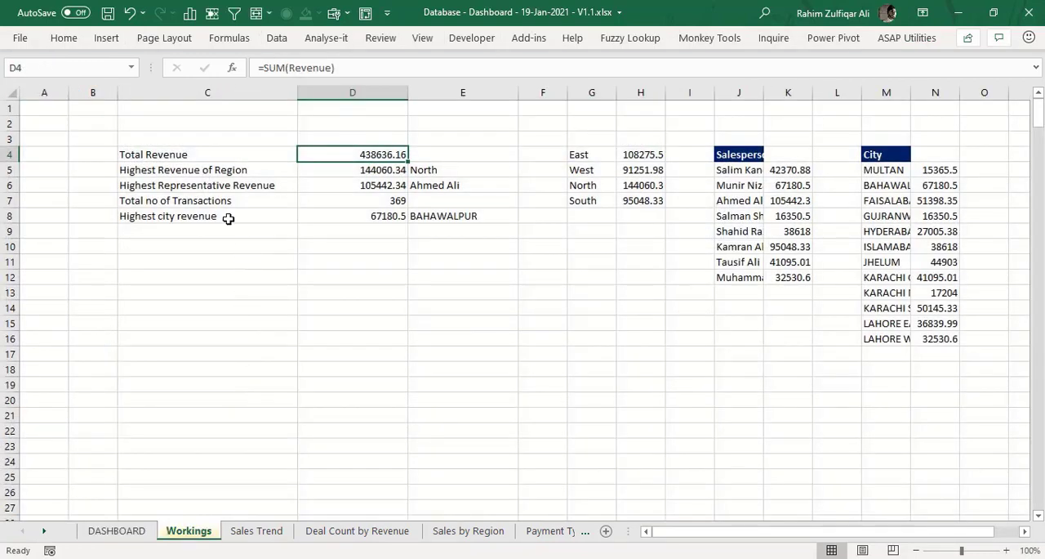
{"action": "left_click", "coordinate": [177, 155]}
{"action": "left_click", "coordinate": [111, 531]}
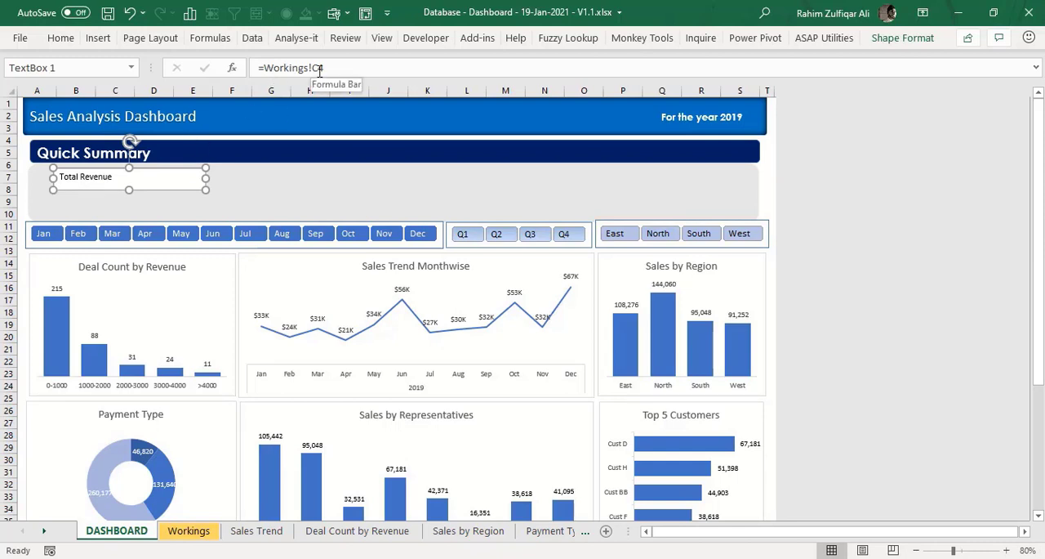
- Center the Total Revenue text box's text vertically and horizontally and set its font size to 16
{"action": "left_click", "coordinate": [61, 38]}
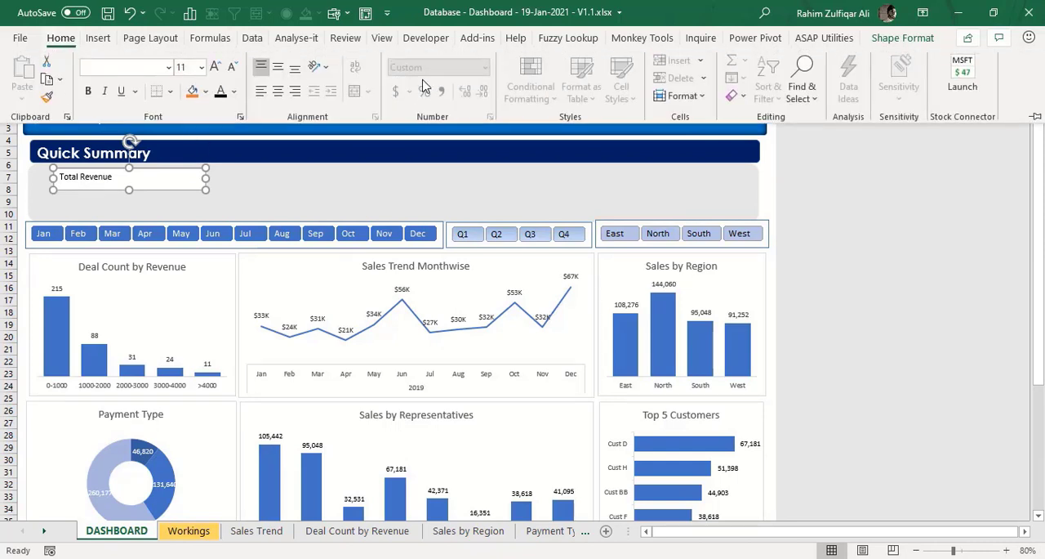
{"action": "left_click", "coordinate": [278, 70]}
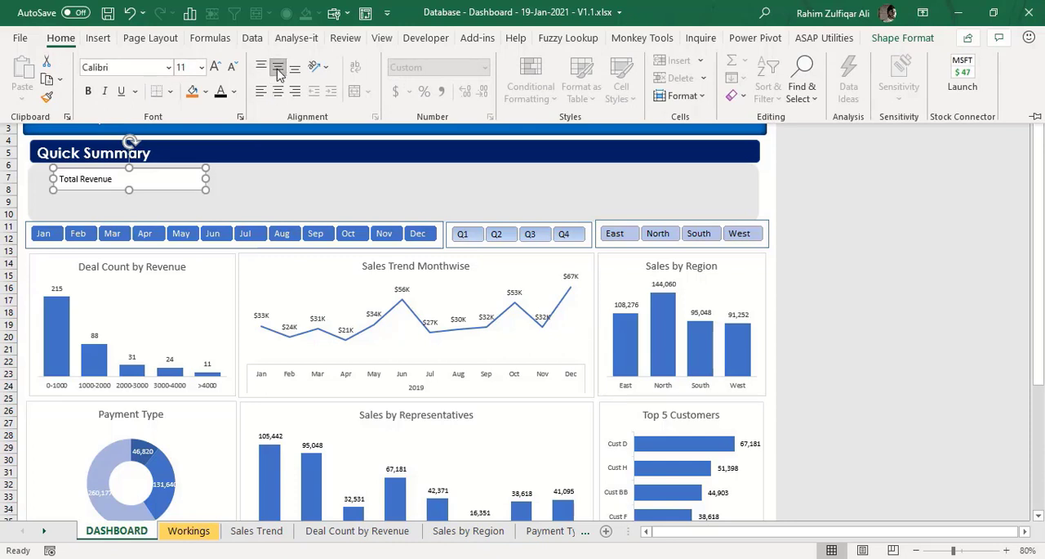
{"action": "left_click", "coordinate": [277, 90]}
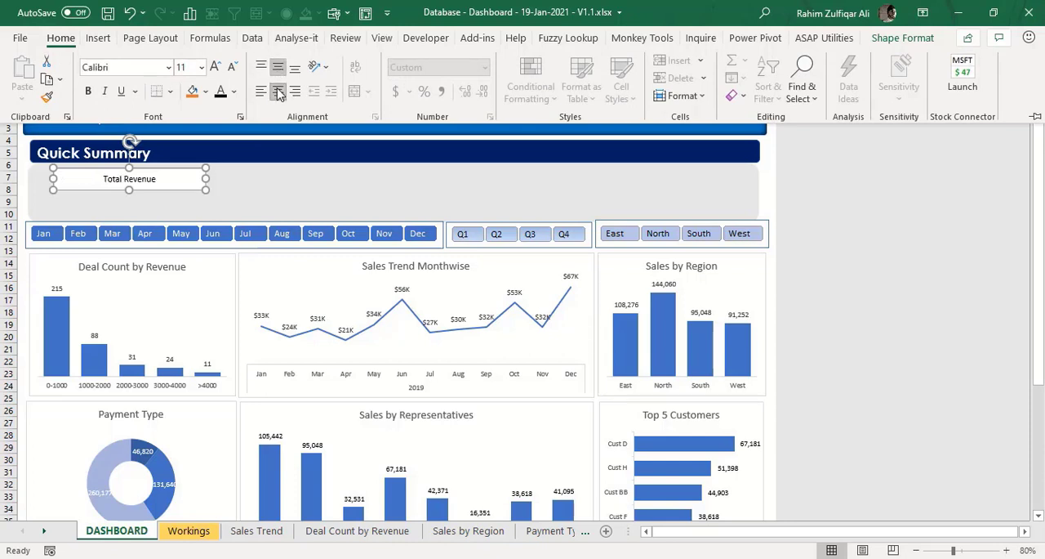
{"action": "left_click", "coordinate": [216, 67]}
{"action": "left_click", "coordinate": [216, 68]}
{"action": "left_click", "coordinate": [216, 68]}
{"action": "left_click", "coordinate": [215, 68]}
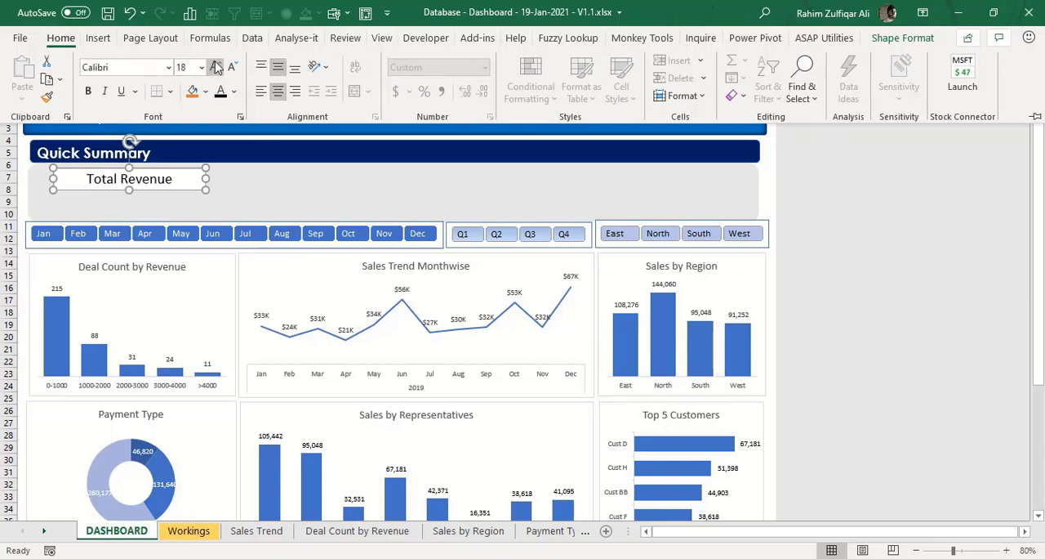
{"action": "left_click", "coordinate": [229, 67]}
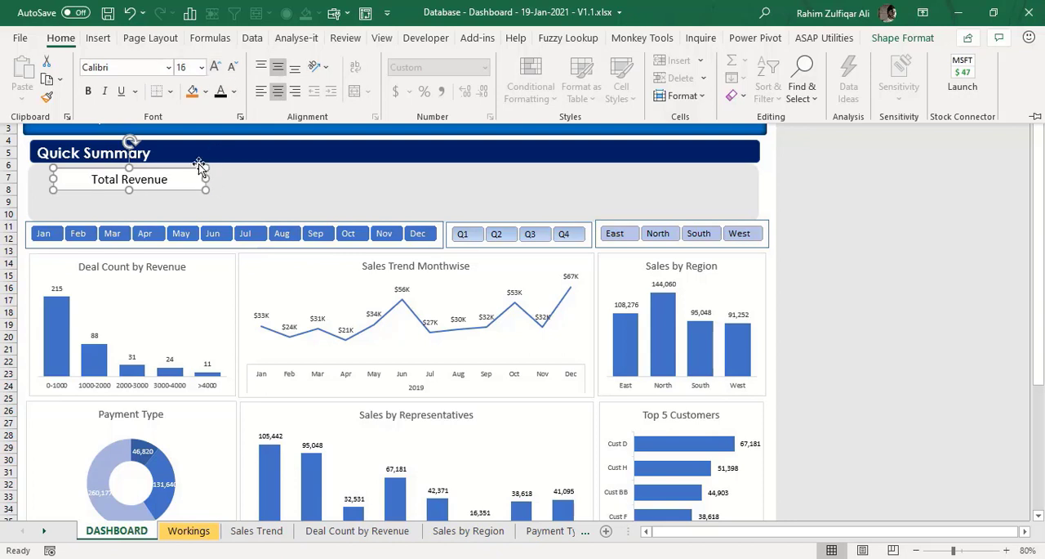
- Remove the Total Revenue text box's fill and outline and make its text bold
{"action": "left_click", "coordinate": [898, 38]}
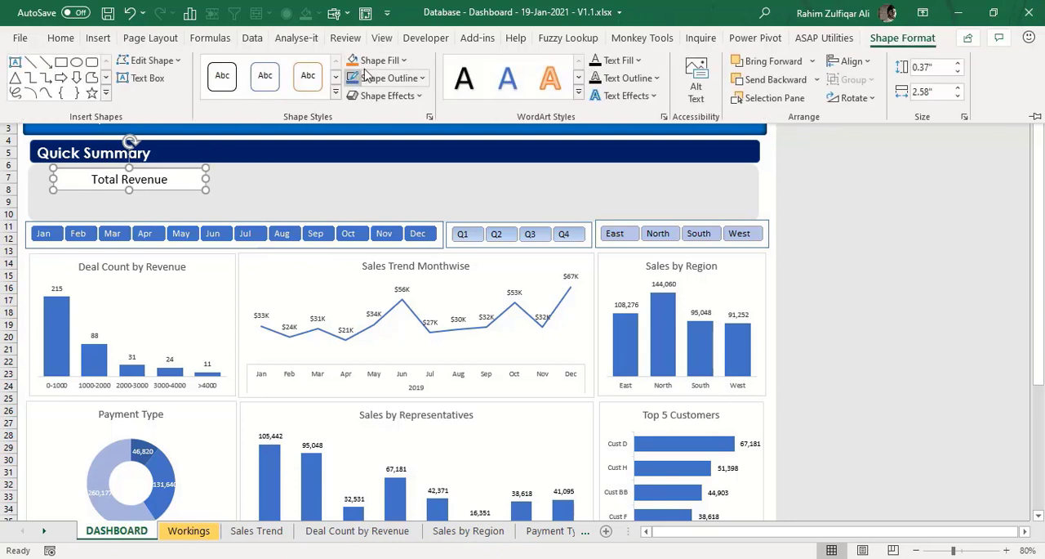
{"action": "left_click", "coordinate": [391, 62]}
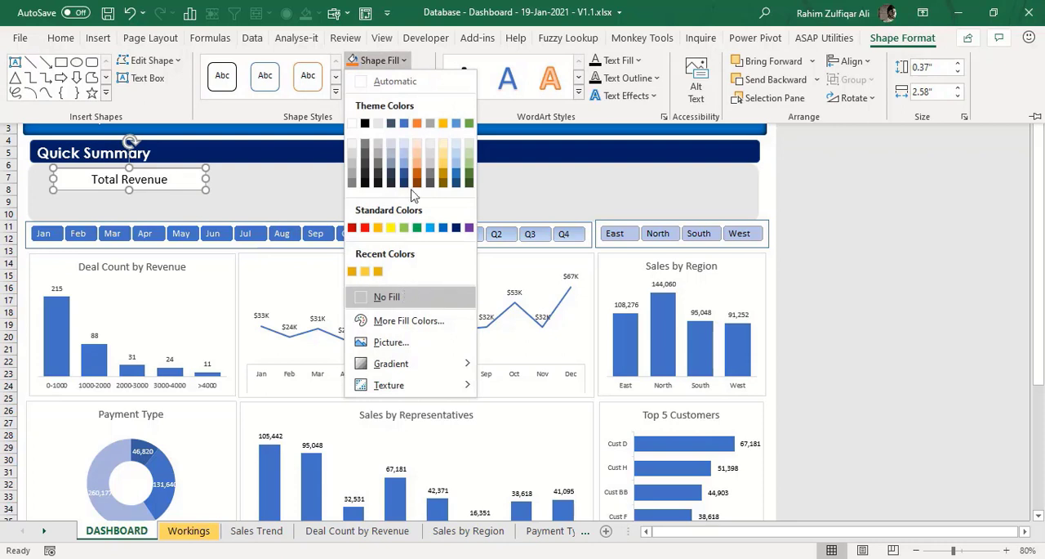
{"action": "left_click", "coordinate": [392, 289]}
{"action": "left_click", "coordinate": [389, 78]}
{"action": "left_click", "coordinate": [433, 310]}
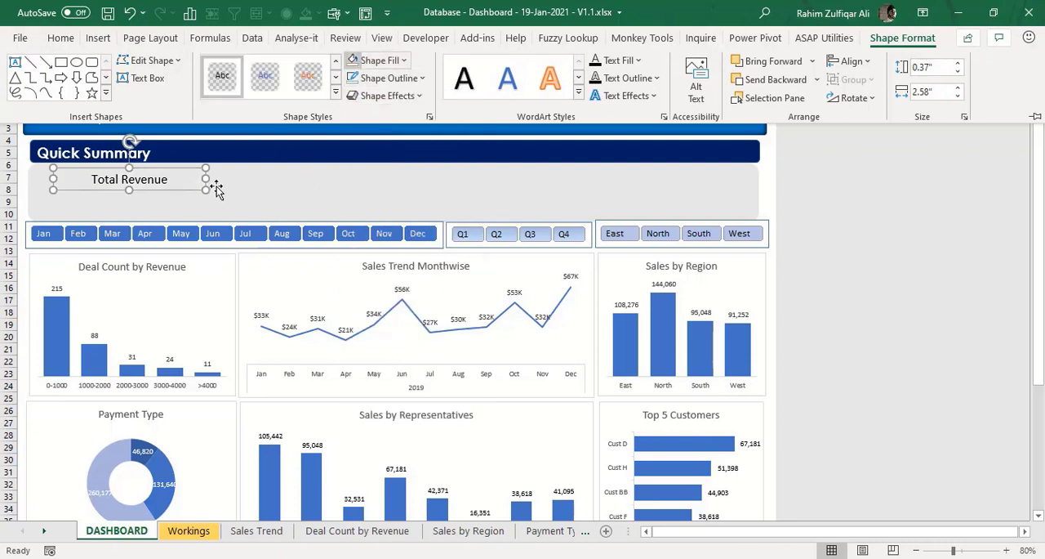
{"action": "left_click", "coordinate": [178, 170]}
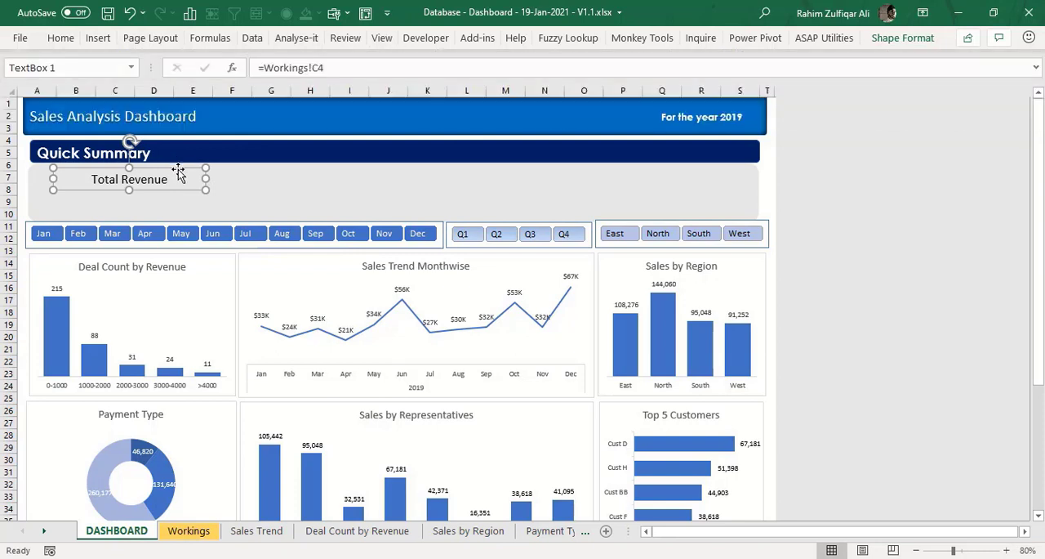
{"action": "key", "text": "ctrl+b"}
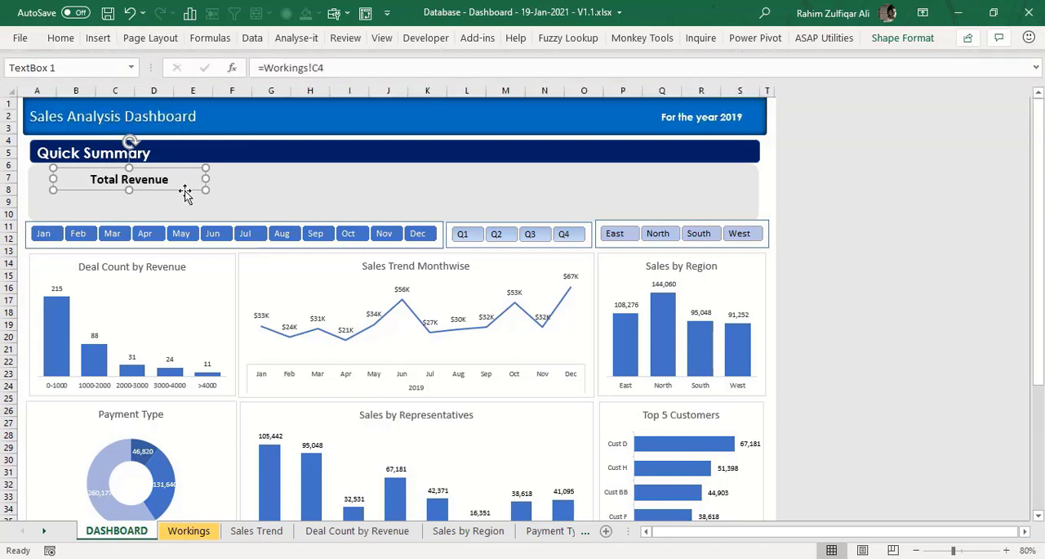
- Duplicate the Total Revenue text box directly below the original and link the copy to the revenue figure with =Workings!D4
{"action": "key", "text": "ctrl+d"}
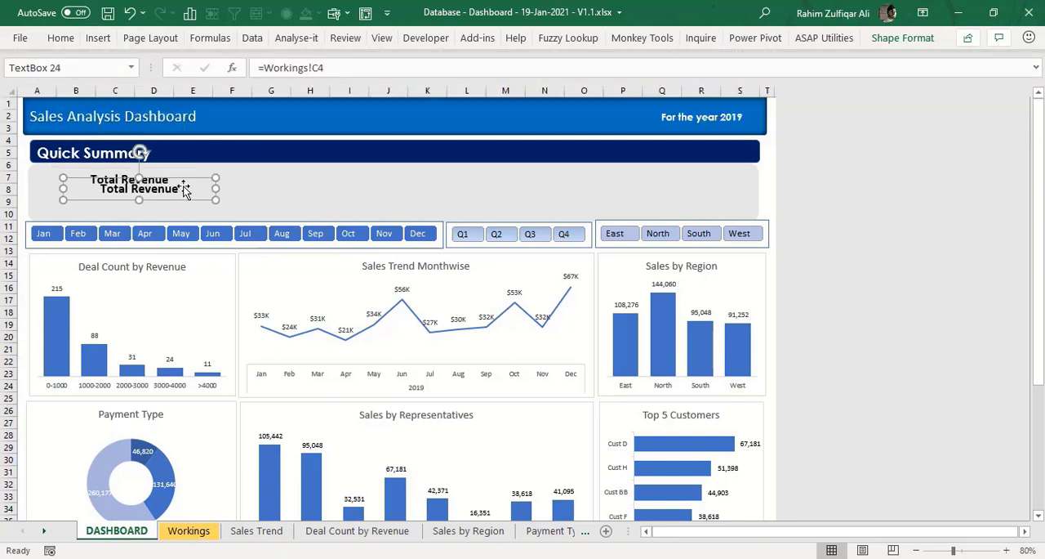
{"action": "left_click_drag", "start_coordinate": [187, 178], "coordinate": [182, 187]}
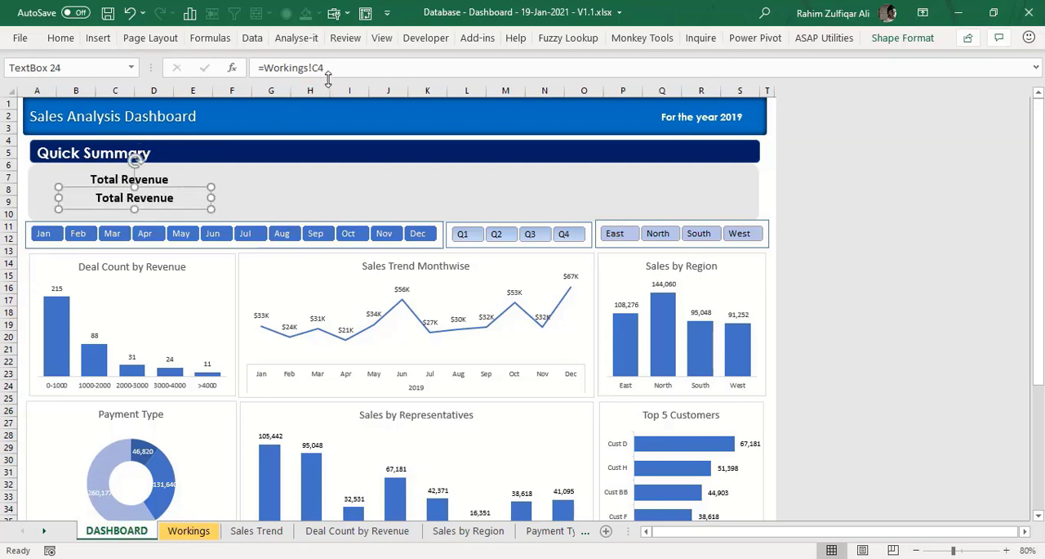
{"action": "type", "text": "="}
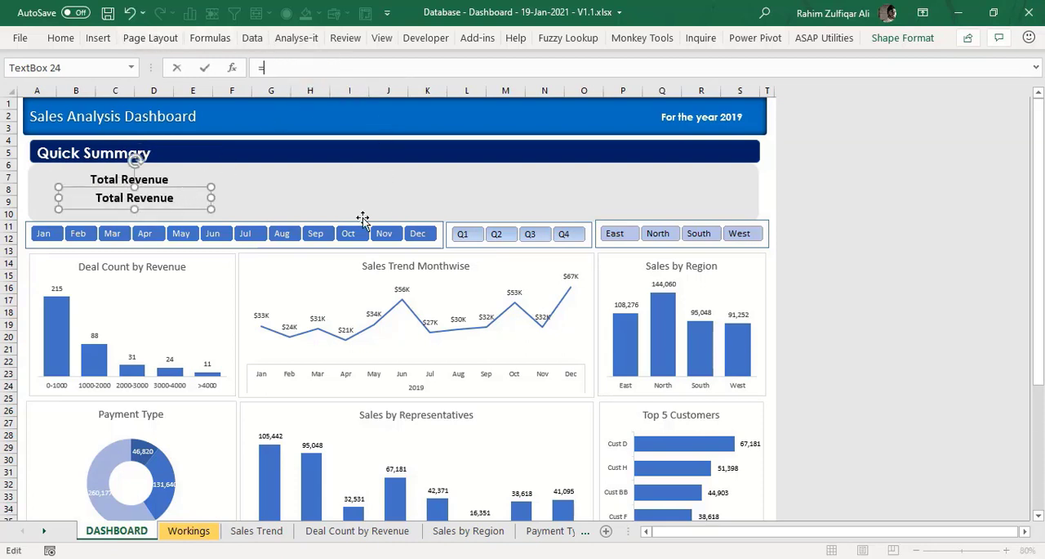
{"action": "left_click", "coordinate": [189, 530]}
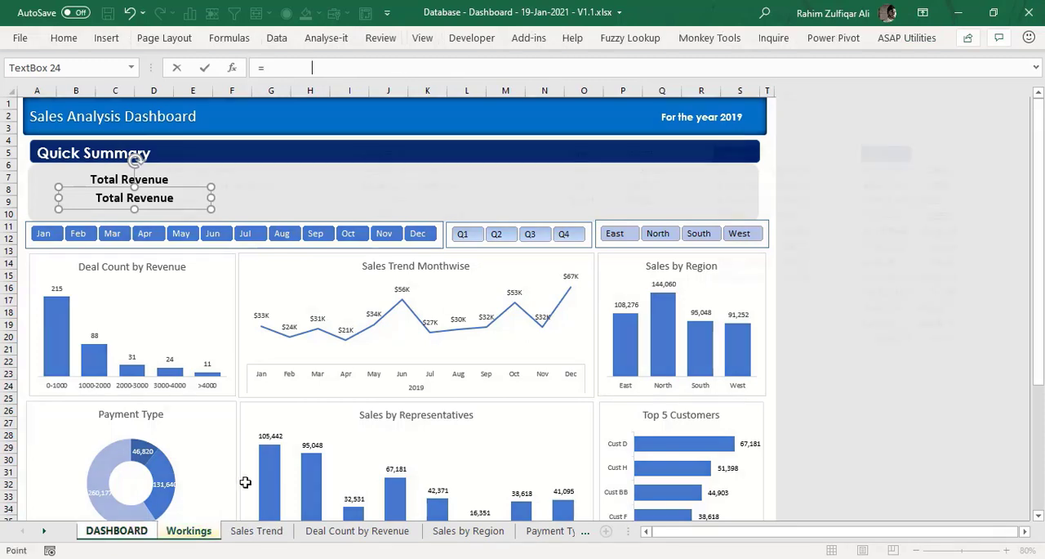
{"action": "left_click", "coordinate": [368, 155]}
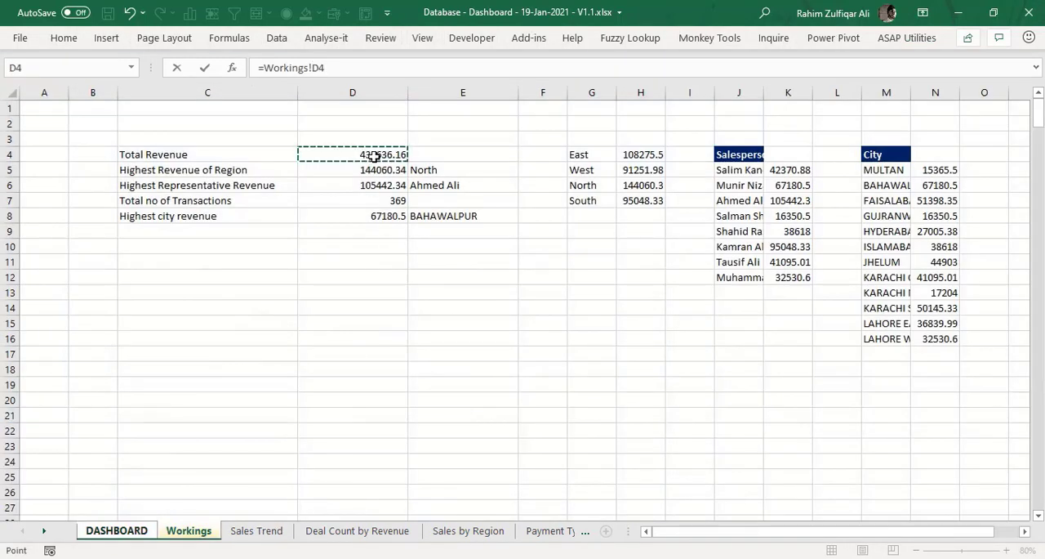
{"action": "key", "text": "Return"}
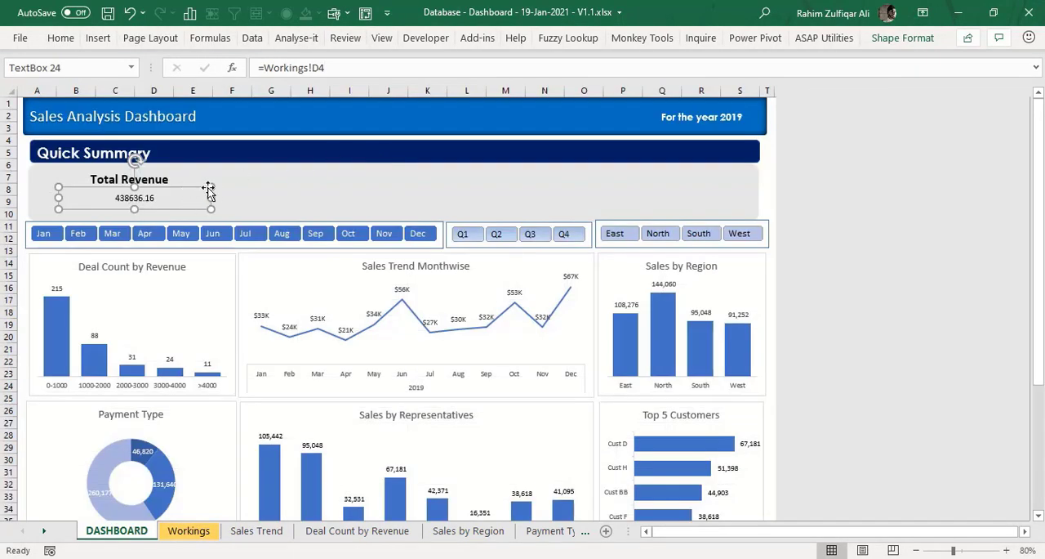
- Format the summary figures in D4:D8 on the Workings sheet with thousands separators and no decimal places
{"action": "left_click", "coordinate": [61, 38]}
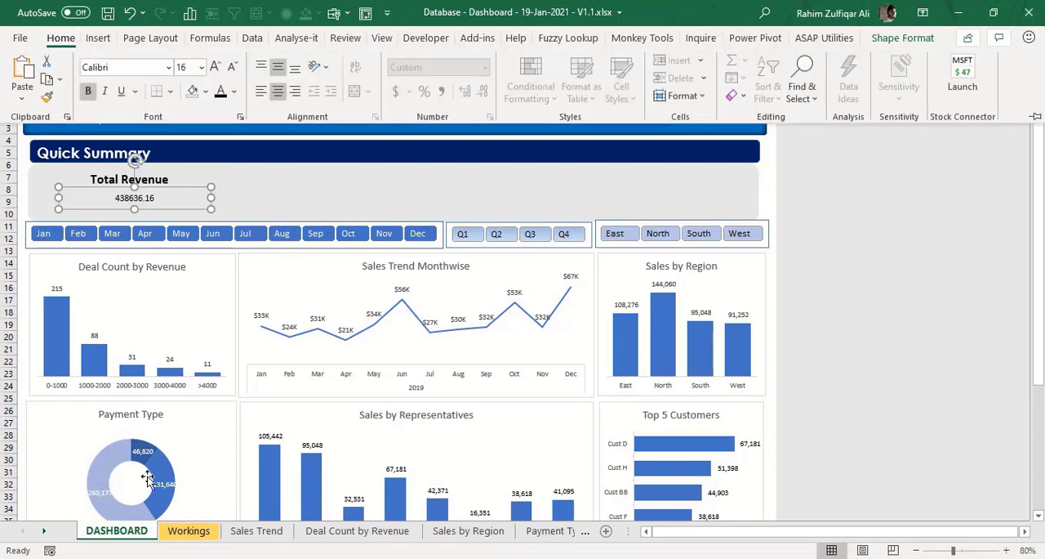
{"action": "left_click", "coordinate": [187, 531]}
{"action": "left_click_drag", "start_coordinate": [339, 155], "coordinate": [338, 215]}
{"action": "left_click", "coordinate": [63, 37]}
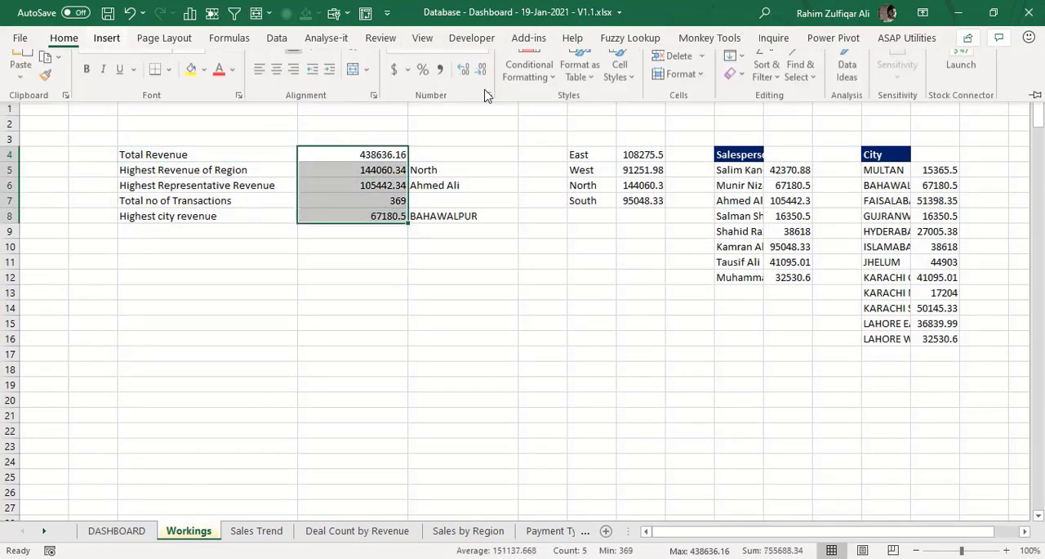
{"action": "left_click", "coordinate": [443, 93]}
{"action": "left_click", "coordinate": [482, 91]}
{"action": "left_click", "coordinate": [482, 90]}
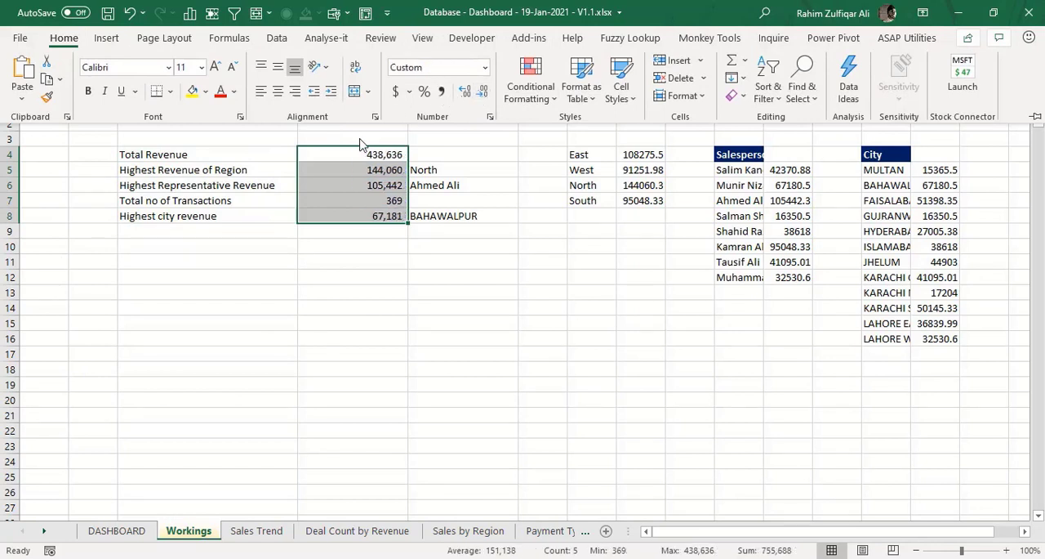
{"action": "left_click", "coordinate": [349, 157]}
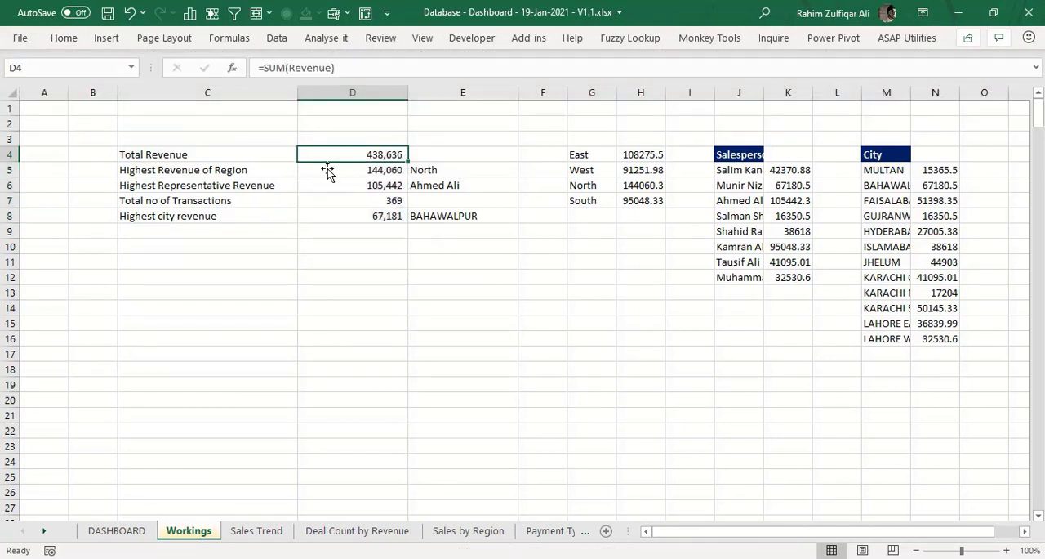
- Set the dashboard revenue figure's font size to 28 and nudge its text box slightly left beneath the Total Revenue label
{"action": "left_click", "coordinate": [122, 530]}
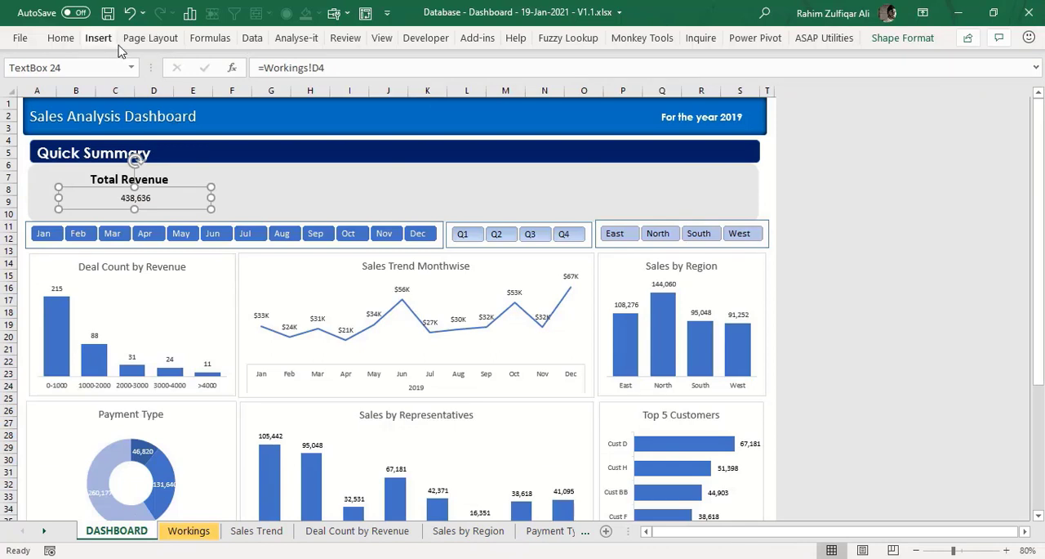
{"action": "left_click", "coordinate": [70, 42]}
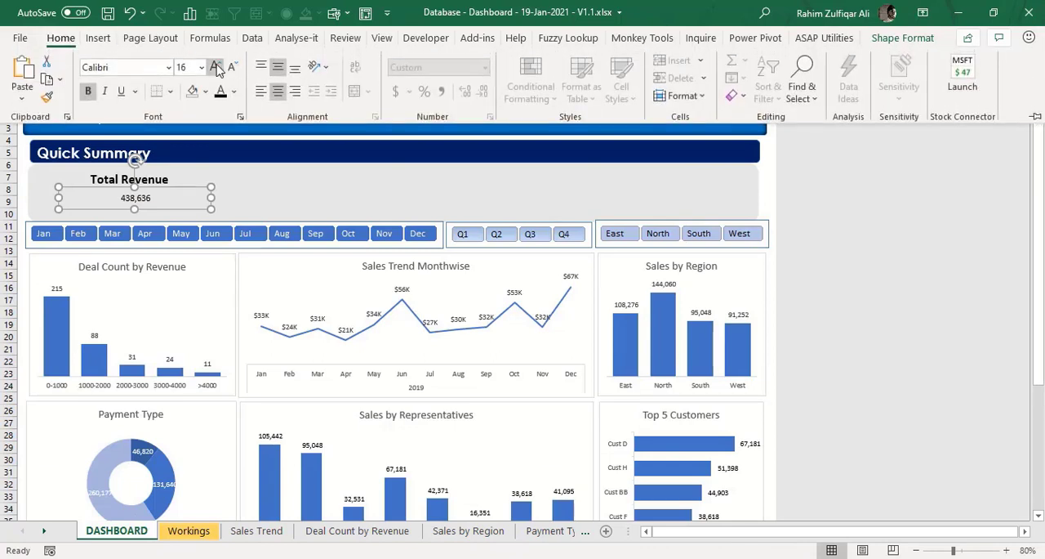
{"action": "left_click", "coordinate": [215, 67]}
{"action": "left_click", "coordinate": [216, 67]}
{"action": "left_click", "coordinate": [215, 67]}
{"action": "left_click", "coordinate": [215, 67]}
{"action": "left_click", "coordinate": [216, 67]}
{"action": "left_click", "coordinate": [216, 67]}
{"action": "left_click", "coordinate": [216, 67]}
{"action": "left_click", "coordinate": [216, 67]}
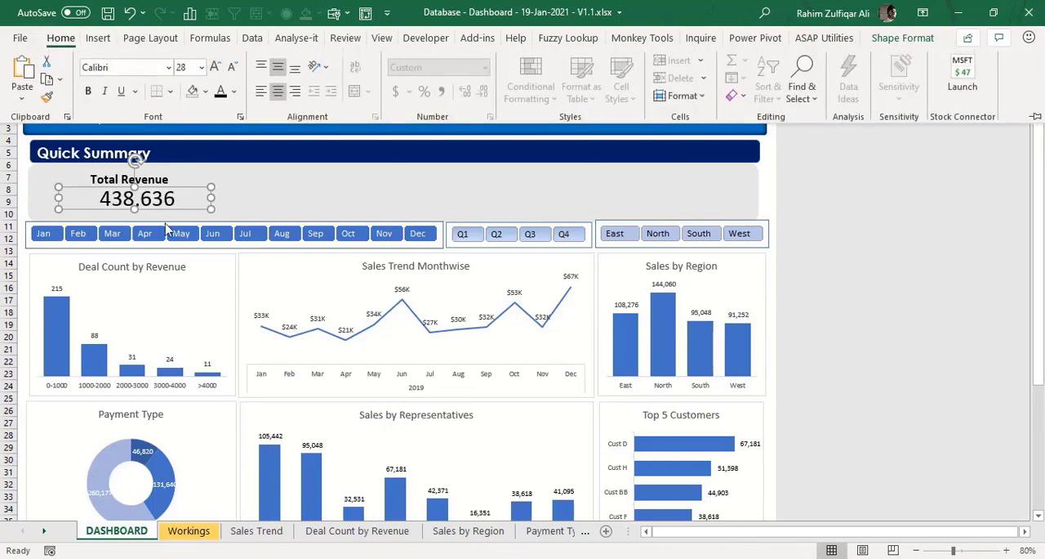
{"action": "left_click", "coordinate": [182, 193]}
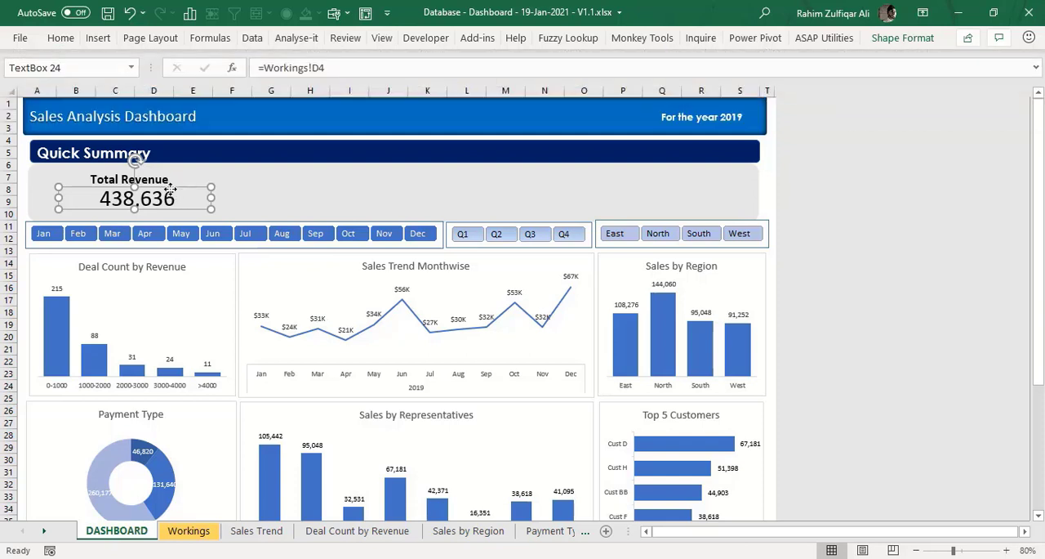
{"action": "left_click_drag", "start_coordinate": [181, 187], "coordinate": [174, 187]}
{"action": "left_click", "coordinate": [283, 178]}
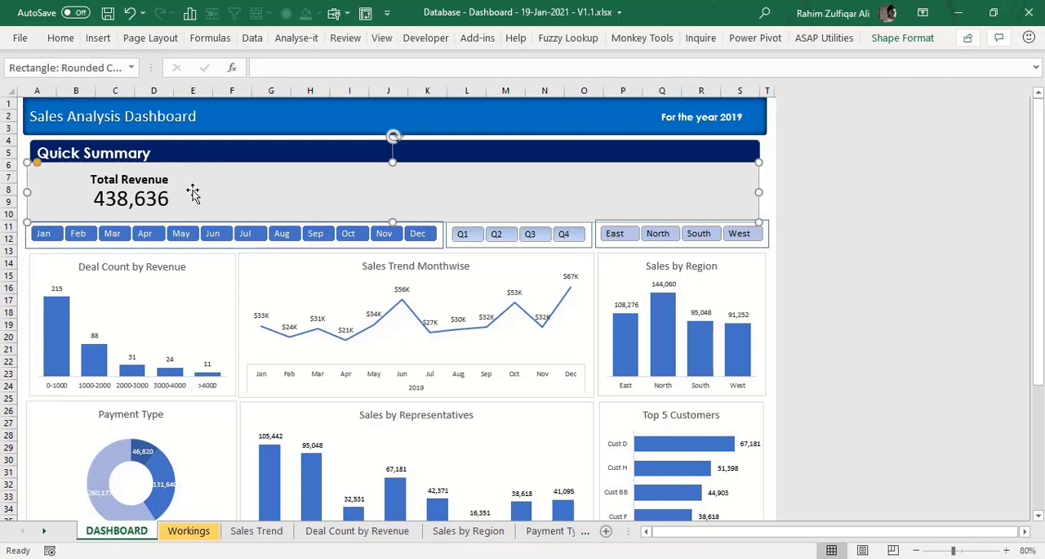
- Examine the Workings sheet formulas for the first city's revenue in N5 and the top representative's name in E6
{"action": "left_click", "coordinate": [187, 536]}
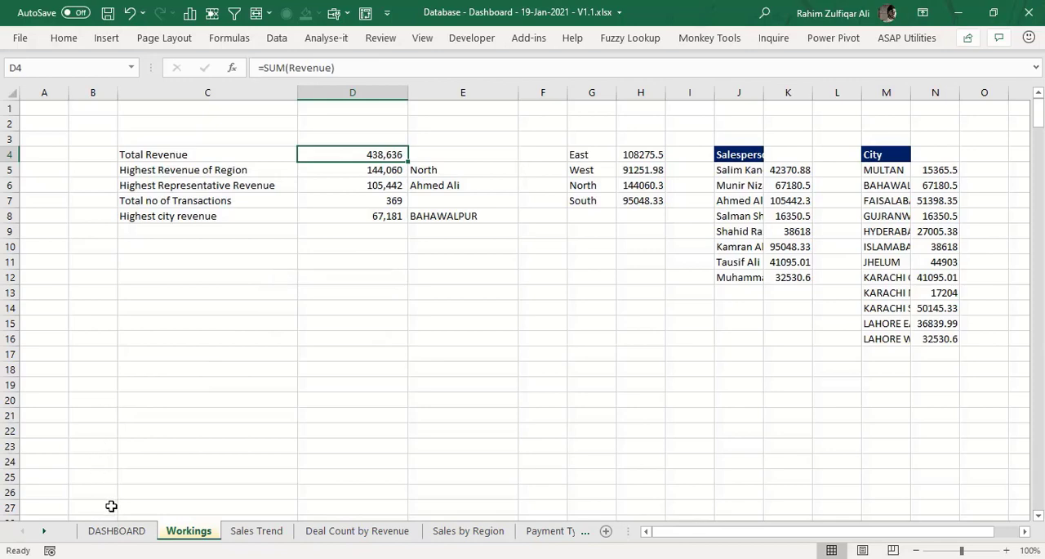
{"action": "left_click", "coordinate": [119, 530]}
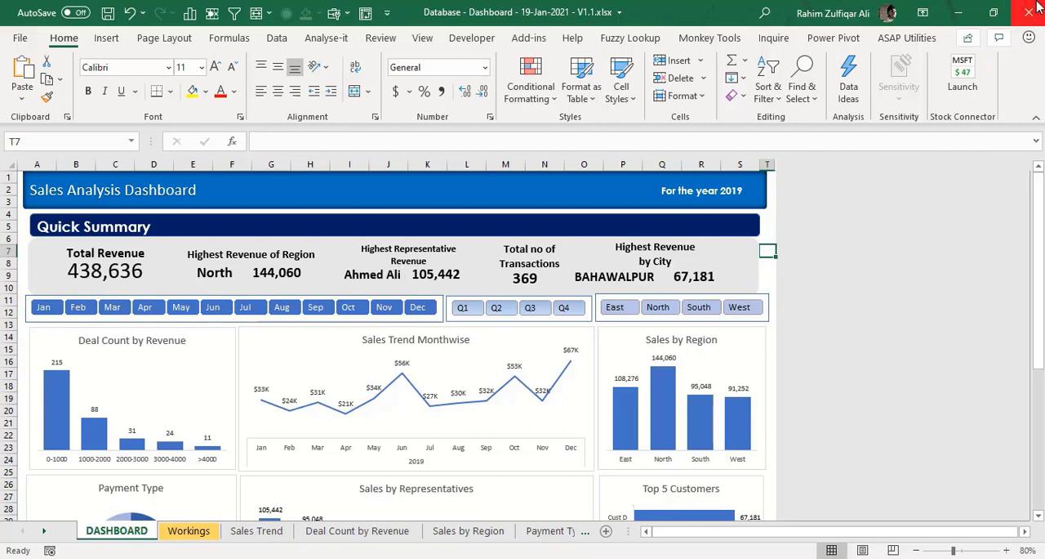
{"action": "left_click", "coordinate": [189, 530]}
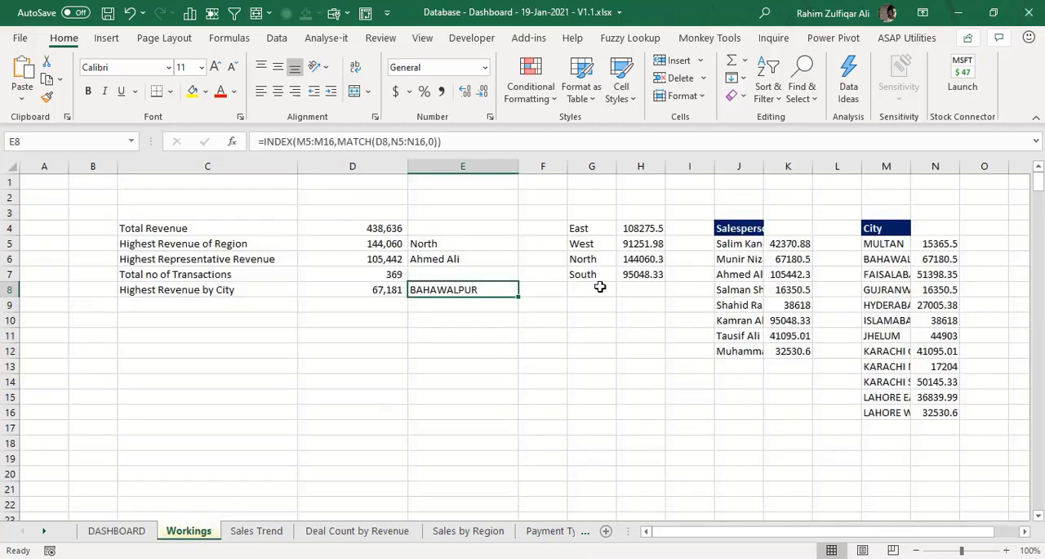
{"action": "double_click", "coordinate": [948, 243]}
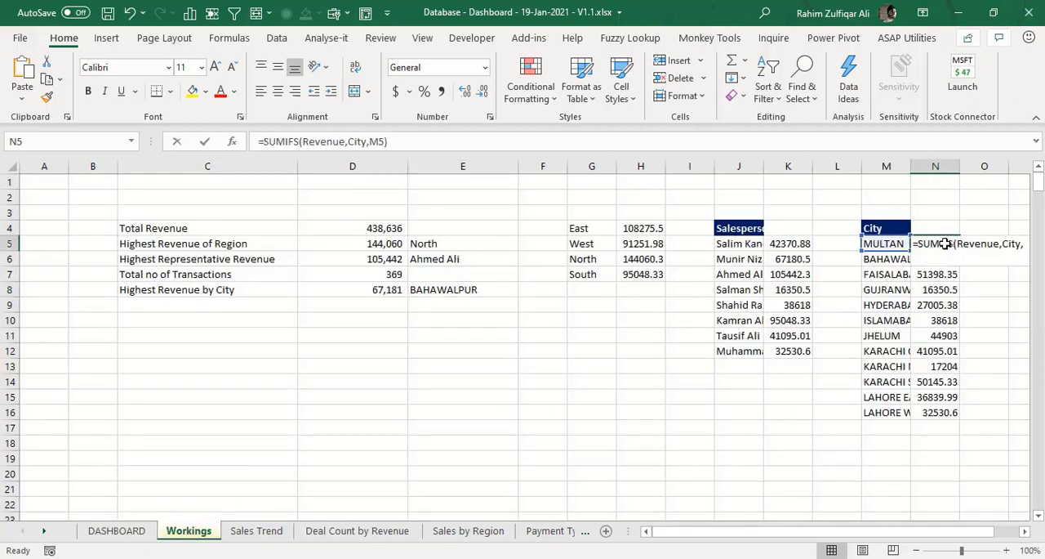
{"action": "key", "text": "Escape"}
{"action": "left_click", "coordinate": [480, 256]}
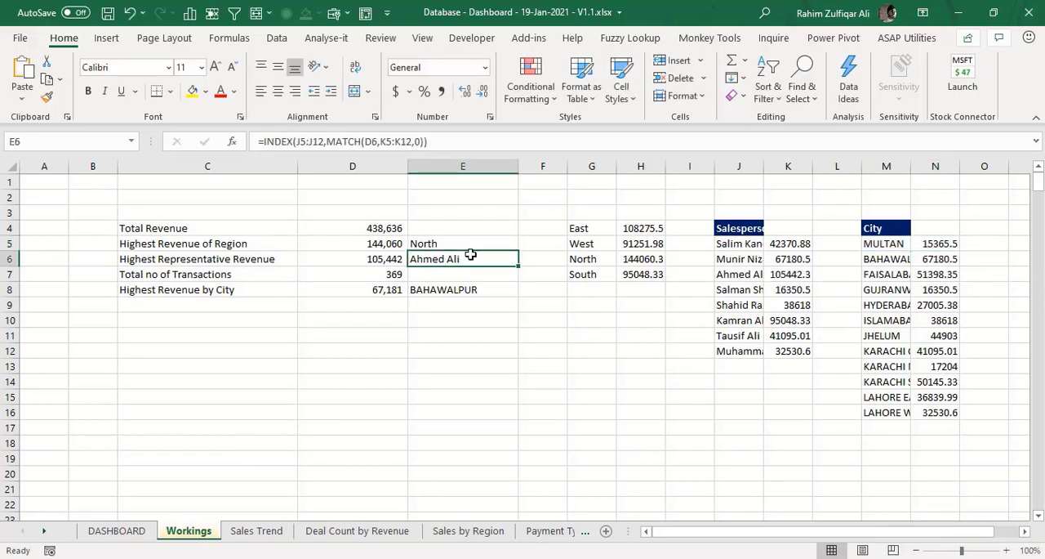
{"action": "double_click", "coordinate": [470, 258]}
{"action": "key", "text": "Escape"}
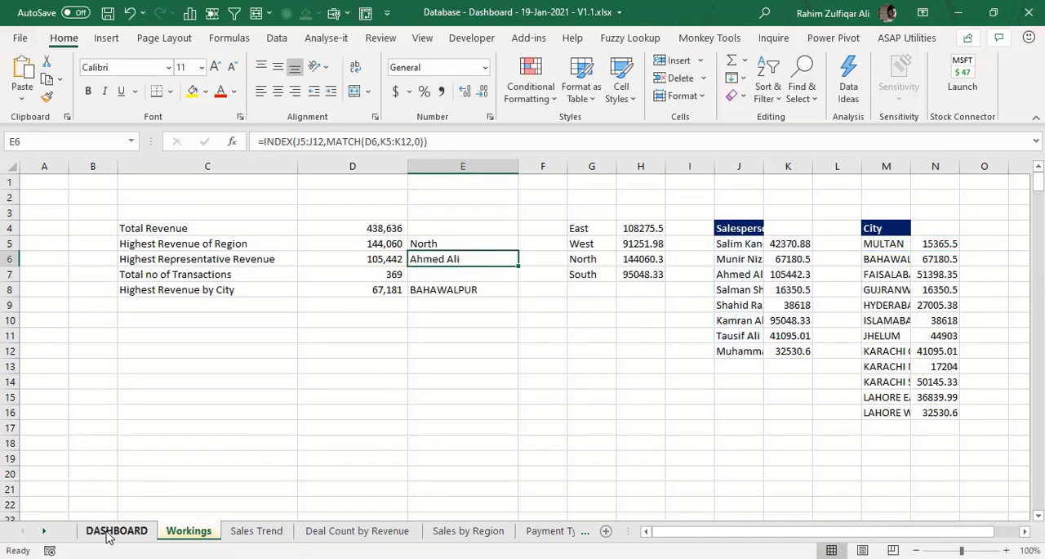
- Test the dashboard's region slicer at 70% zoom by filtering the charts by individual regions, ending with all regions shown
{"action": "left_click", "coordinate": [116, 530]}
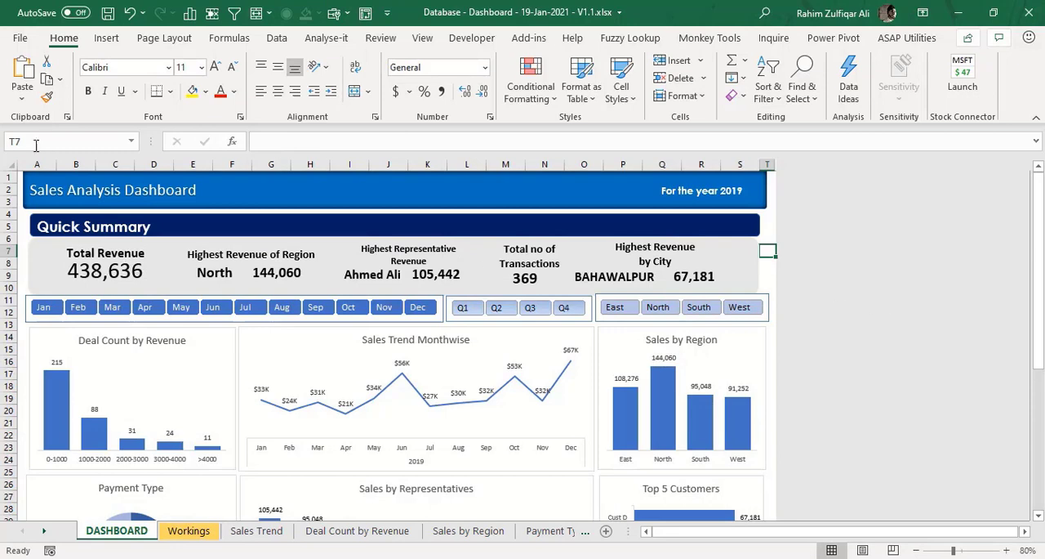
{"action": "double_click", "coordinate": [66, 43]}
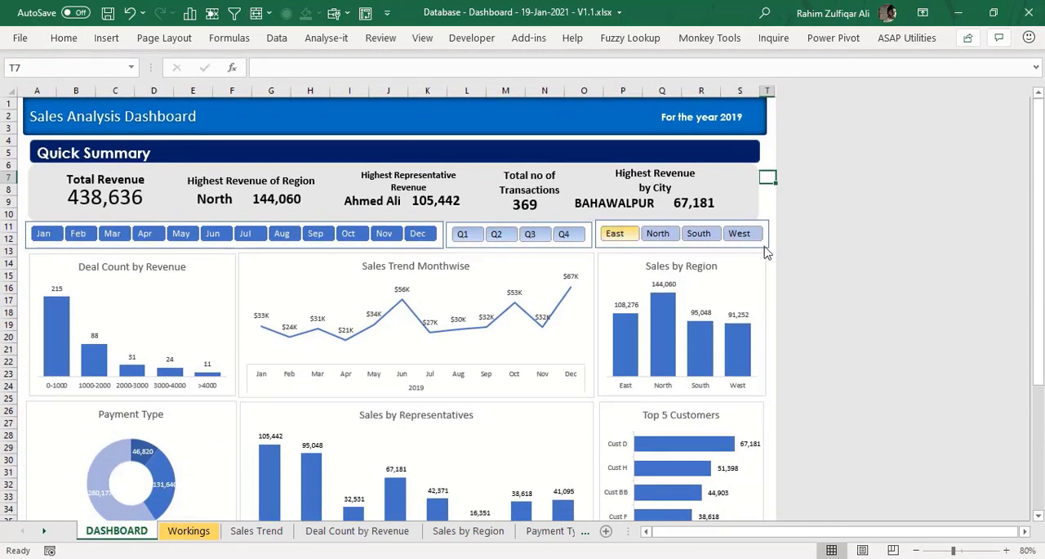
{"action": "left_click", "coordinate": [916, 551]}
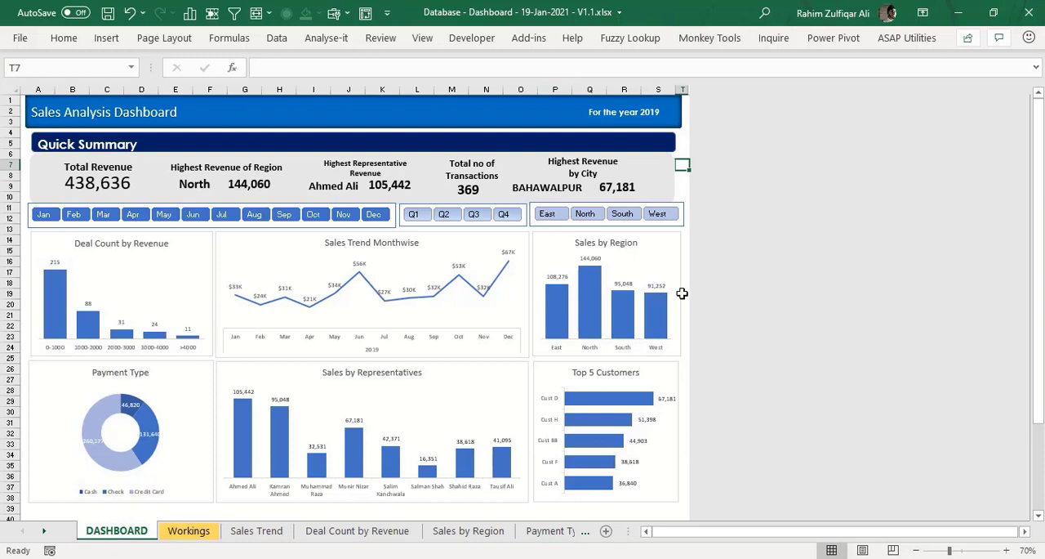
{"action": "left_click", "coordinate": [555, 215]}
{"action": "left_click", "coordinate": [595, 216]}
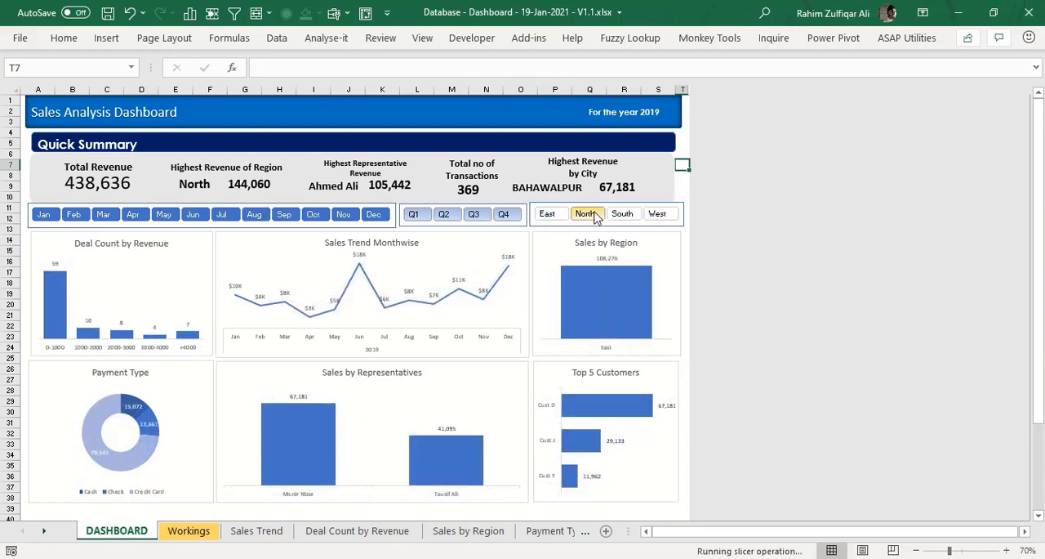
{"action": "left_click", "coordinate": [622, 215]}
{"action": "left_click", "coordinate": [658, 215]}
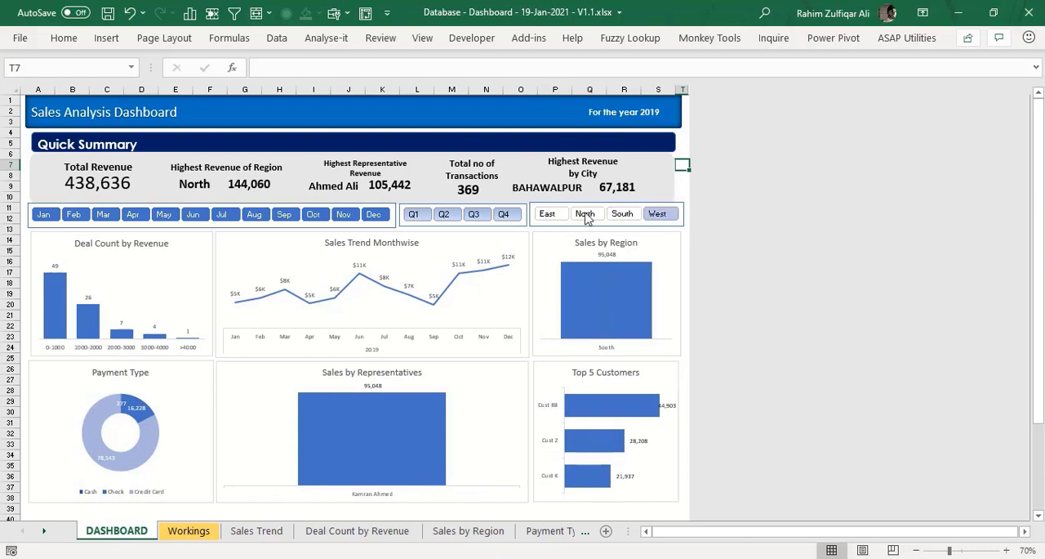
{"action": "left_click", "coordinate": [549, 214]}
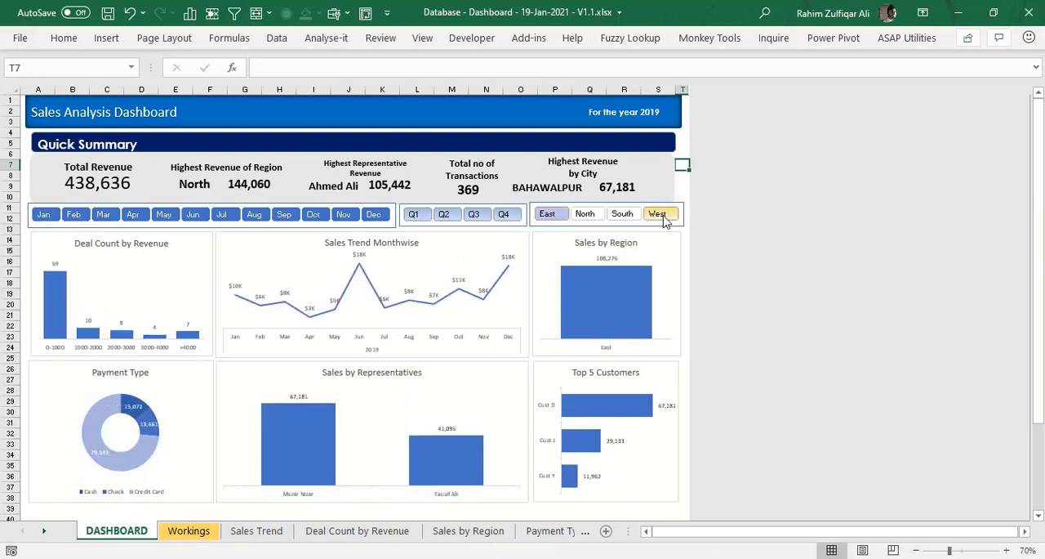
{"action": "left_click", "coordinate": [664, 215], "text": "shift"}
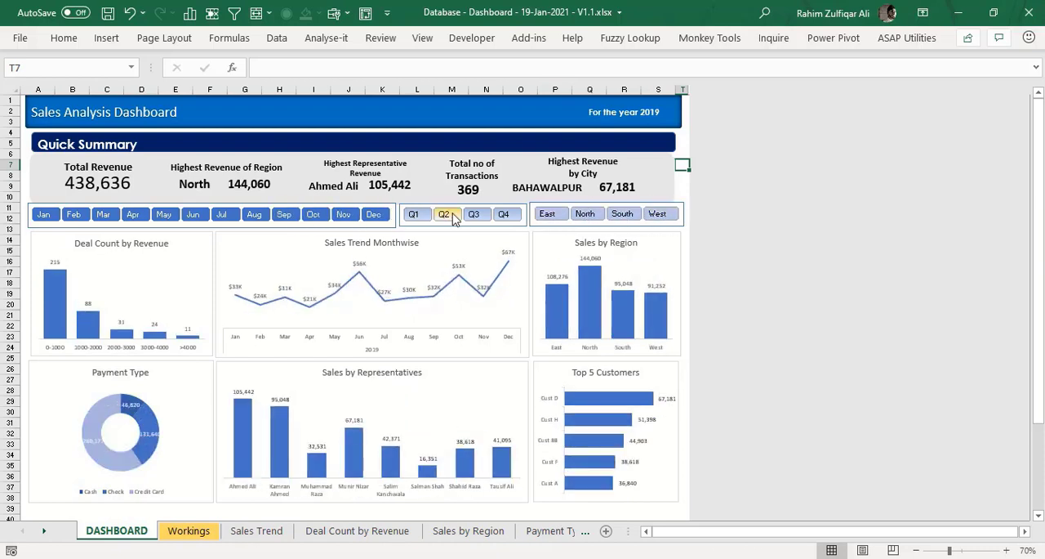